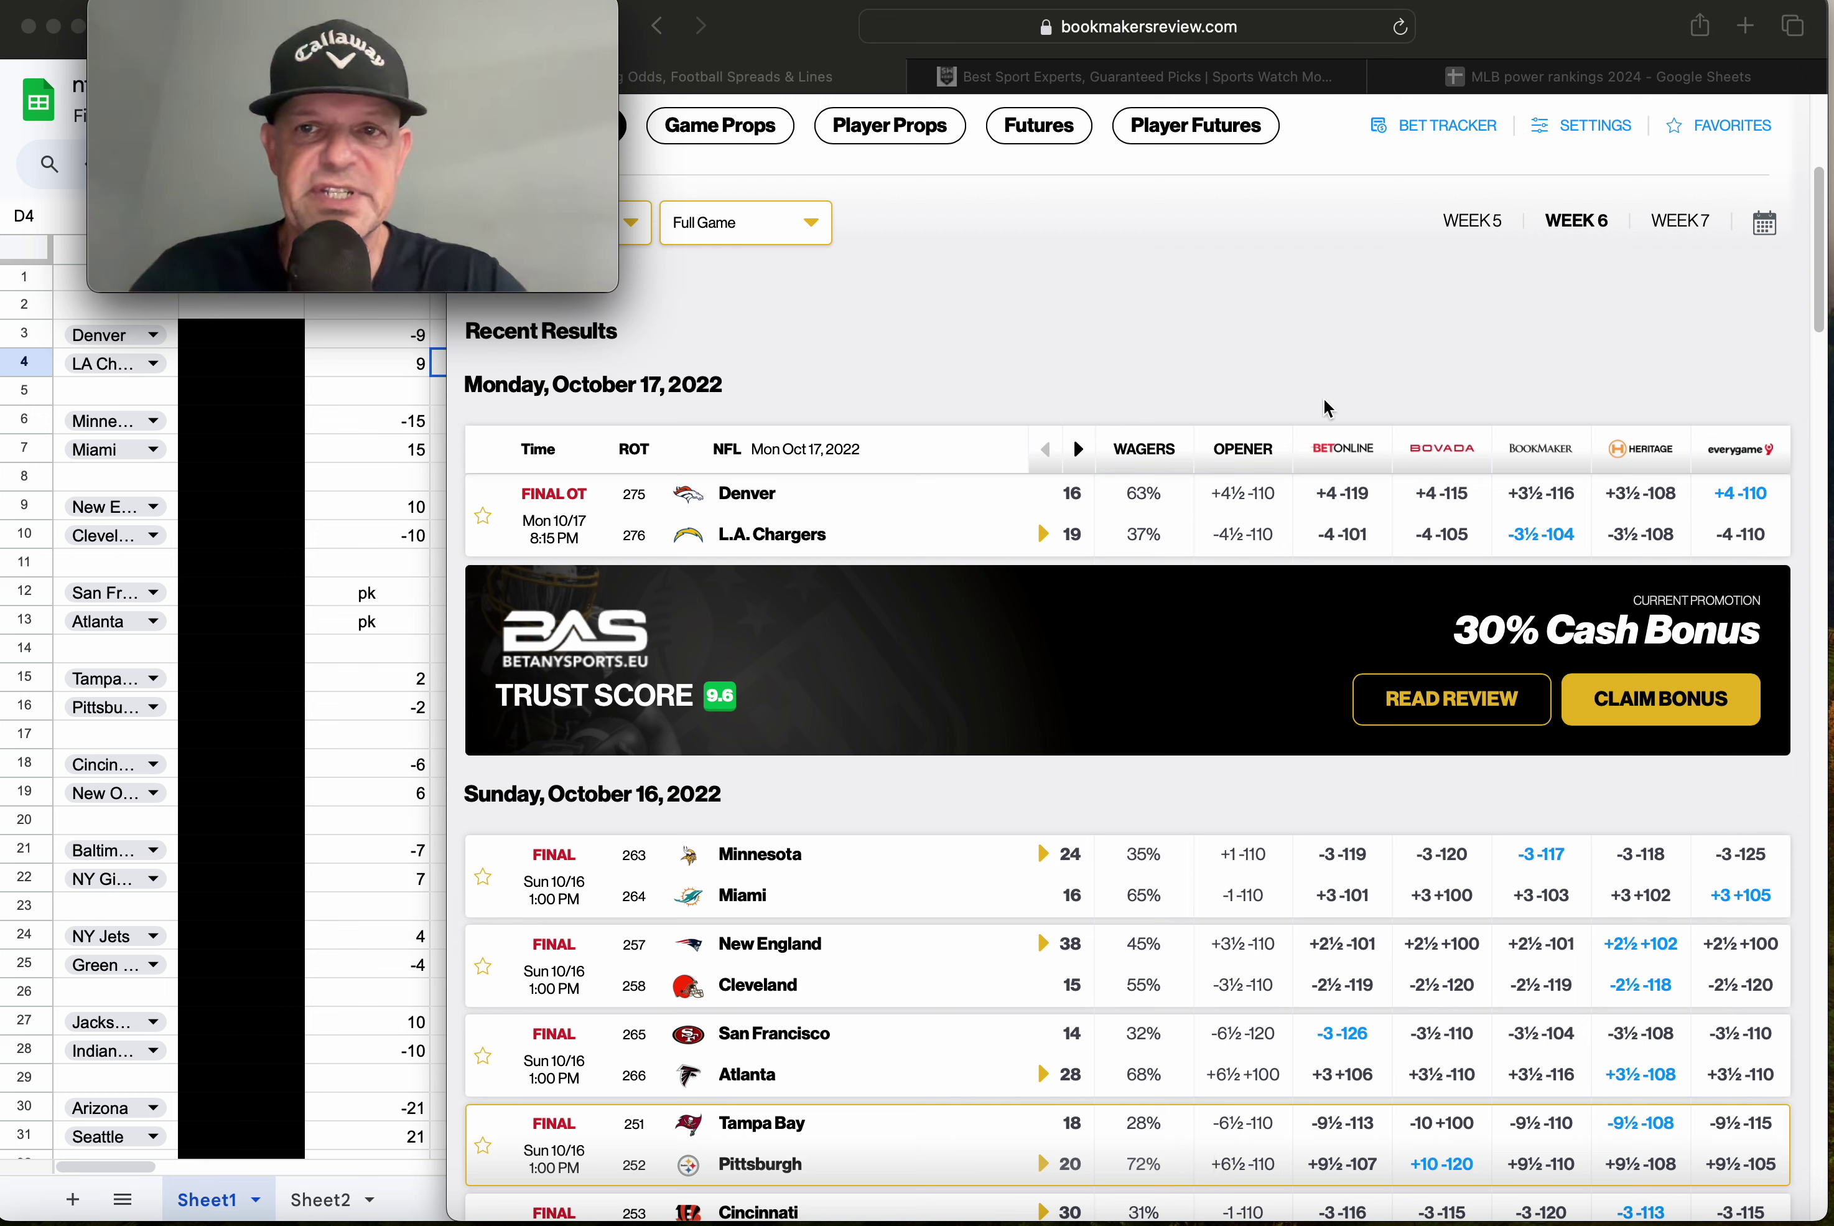
Open the MLB power rankings 2024 spreadsheet and review the units won or lost on the late-July picks.
left_click(1113, 79)
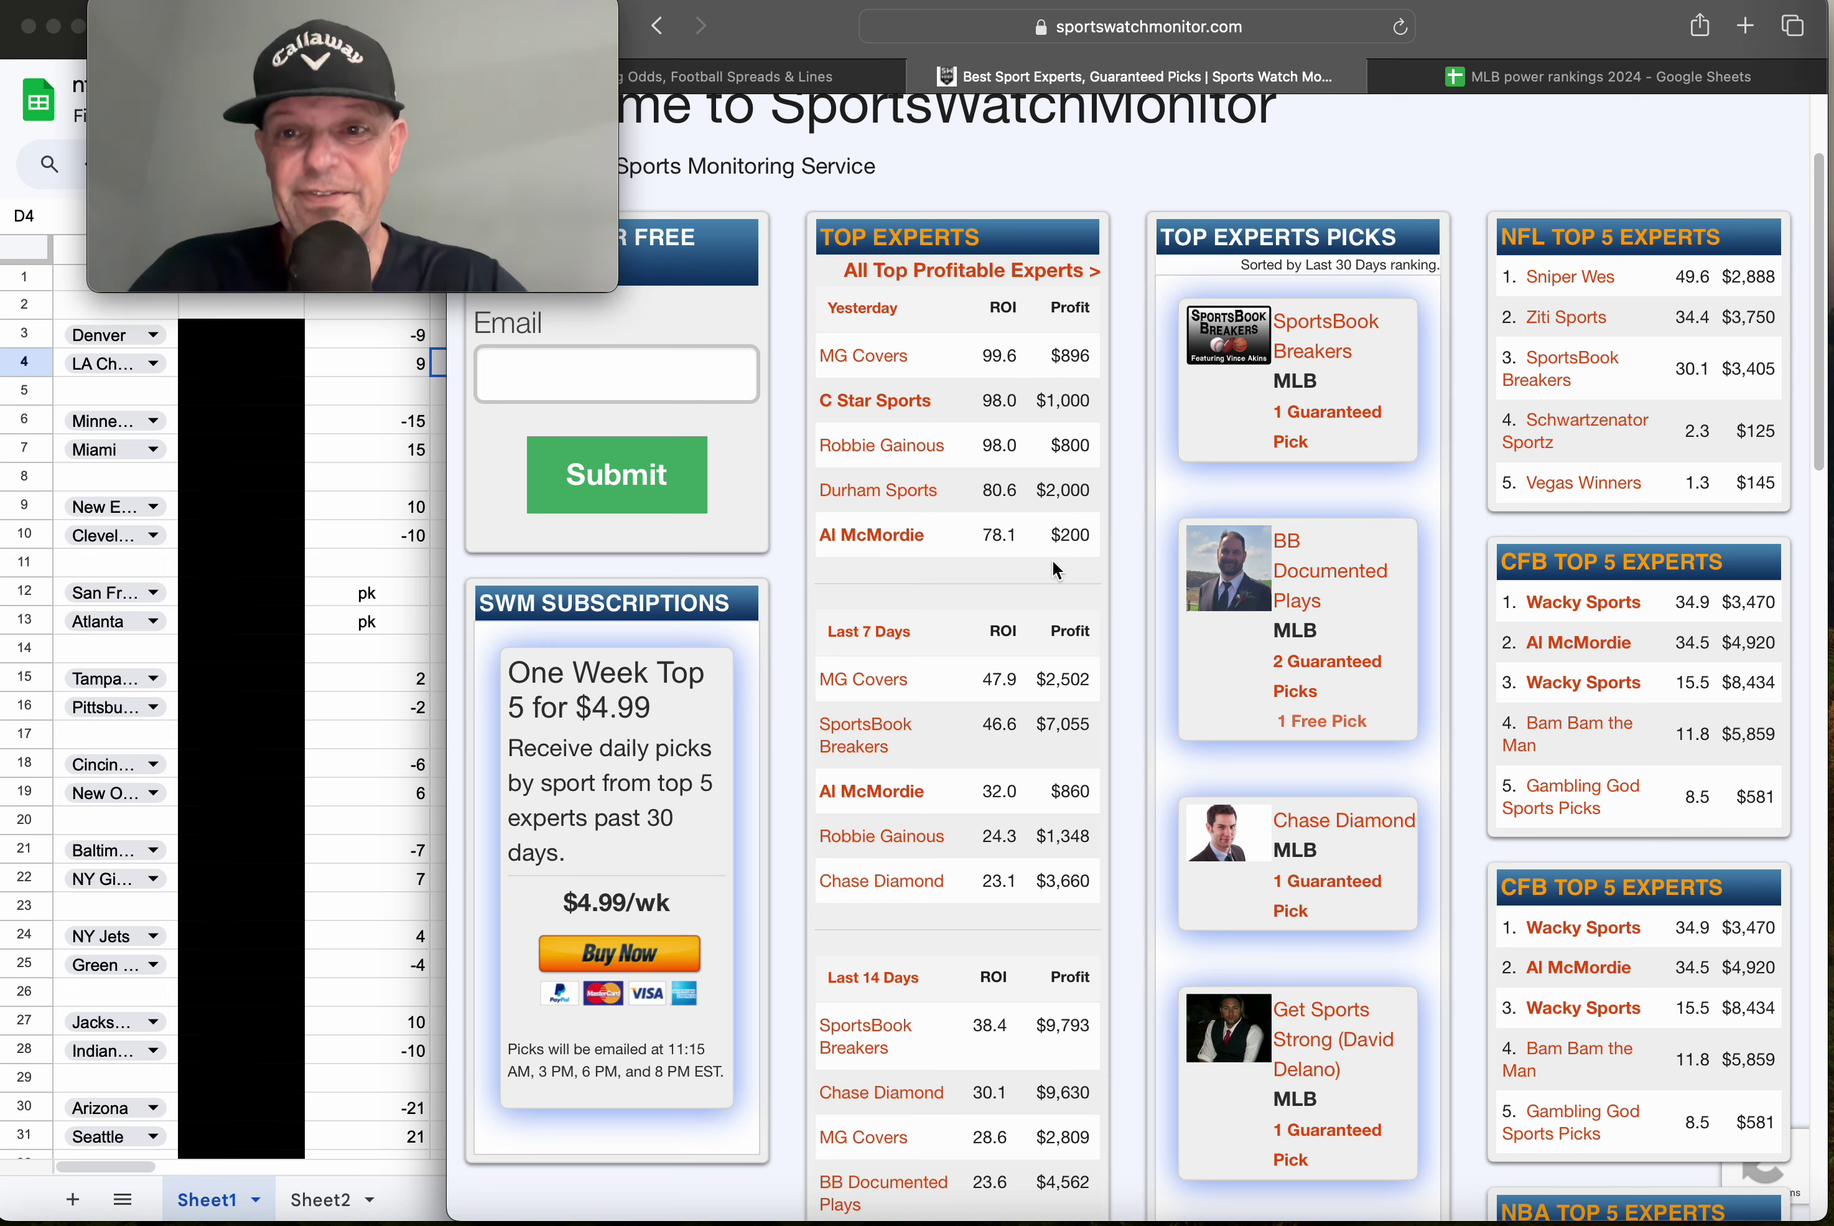
left_click(1537, 81)
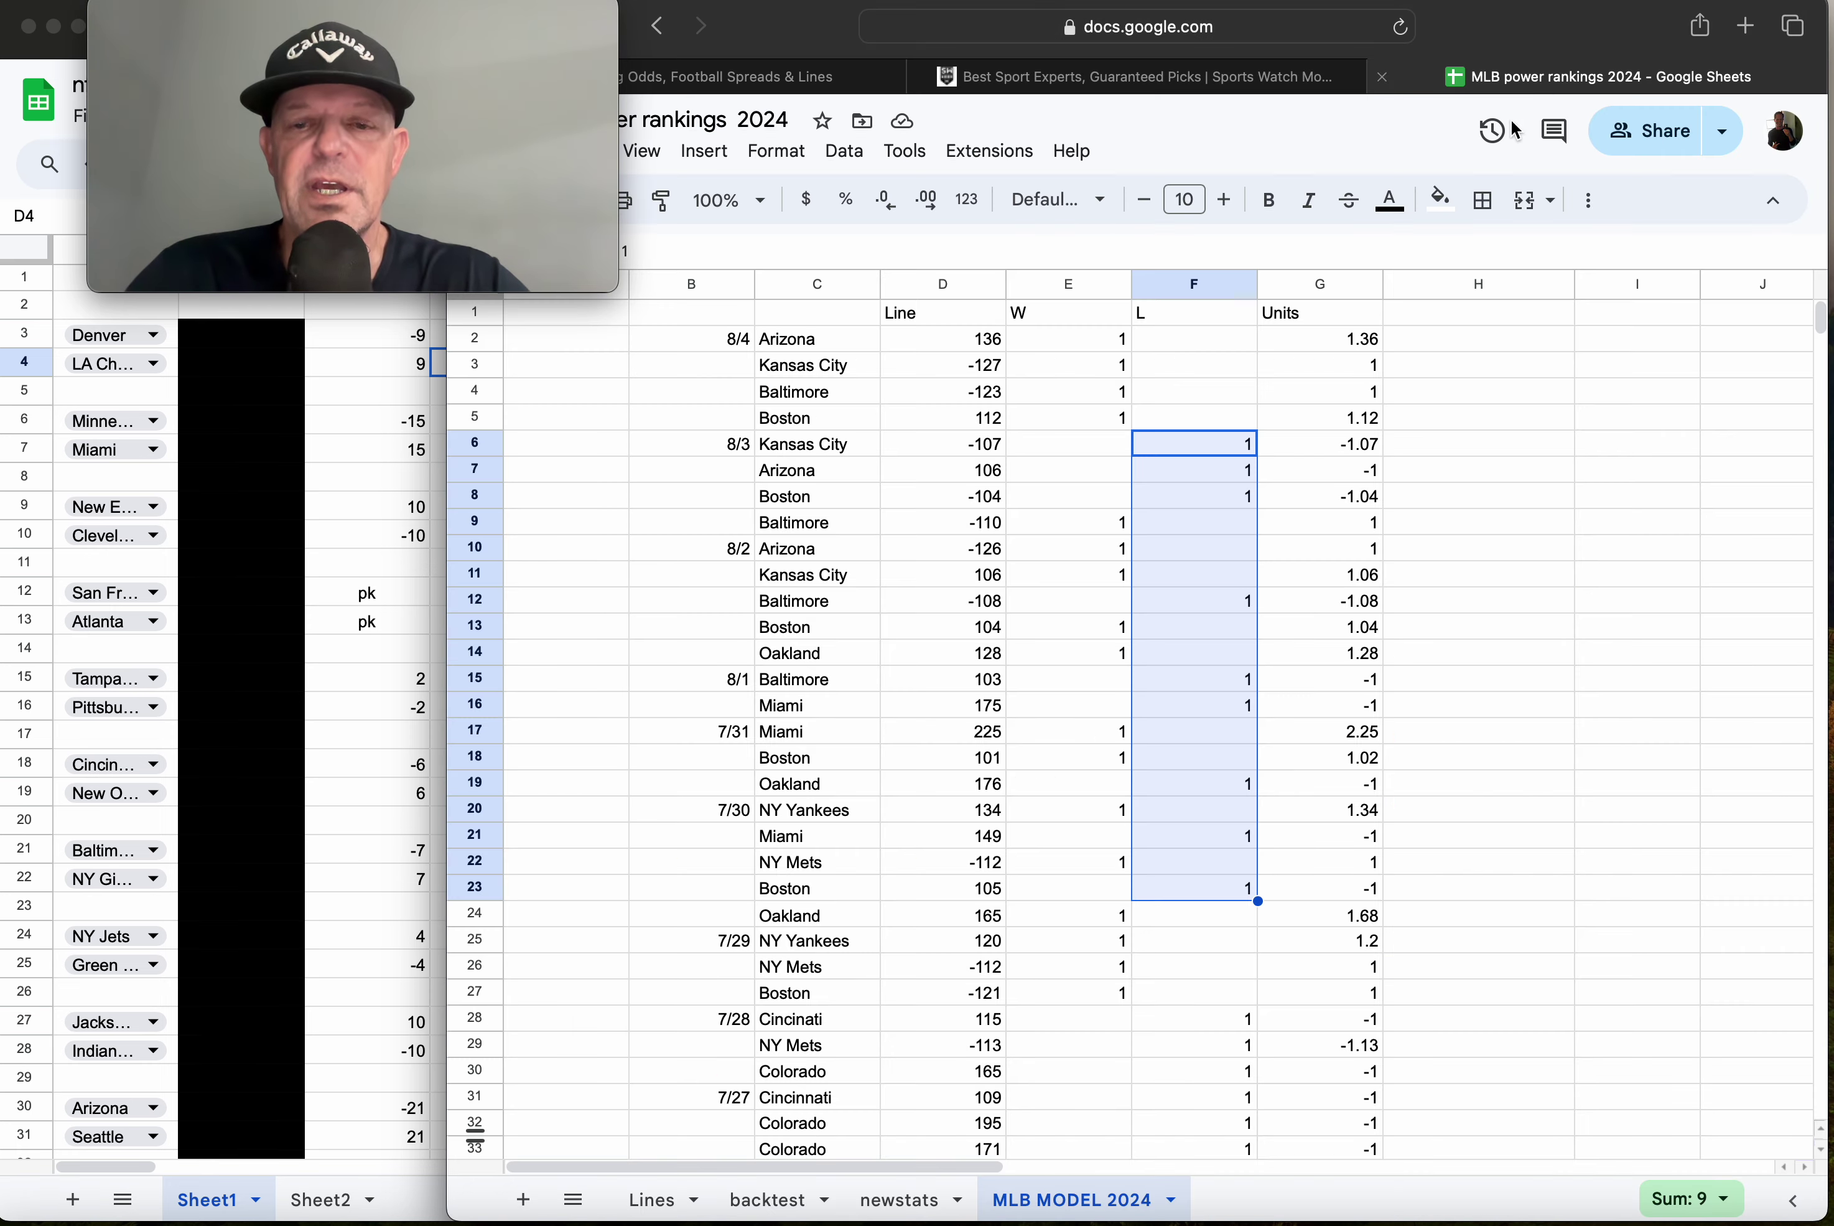
left_click(1295, 787)
key("Down")
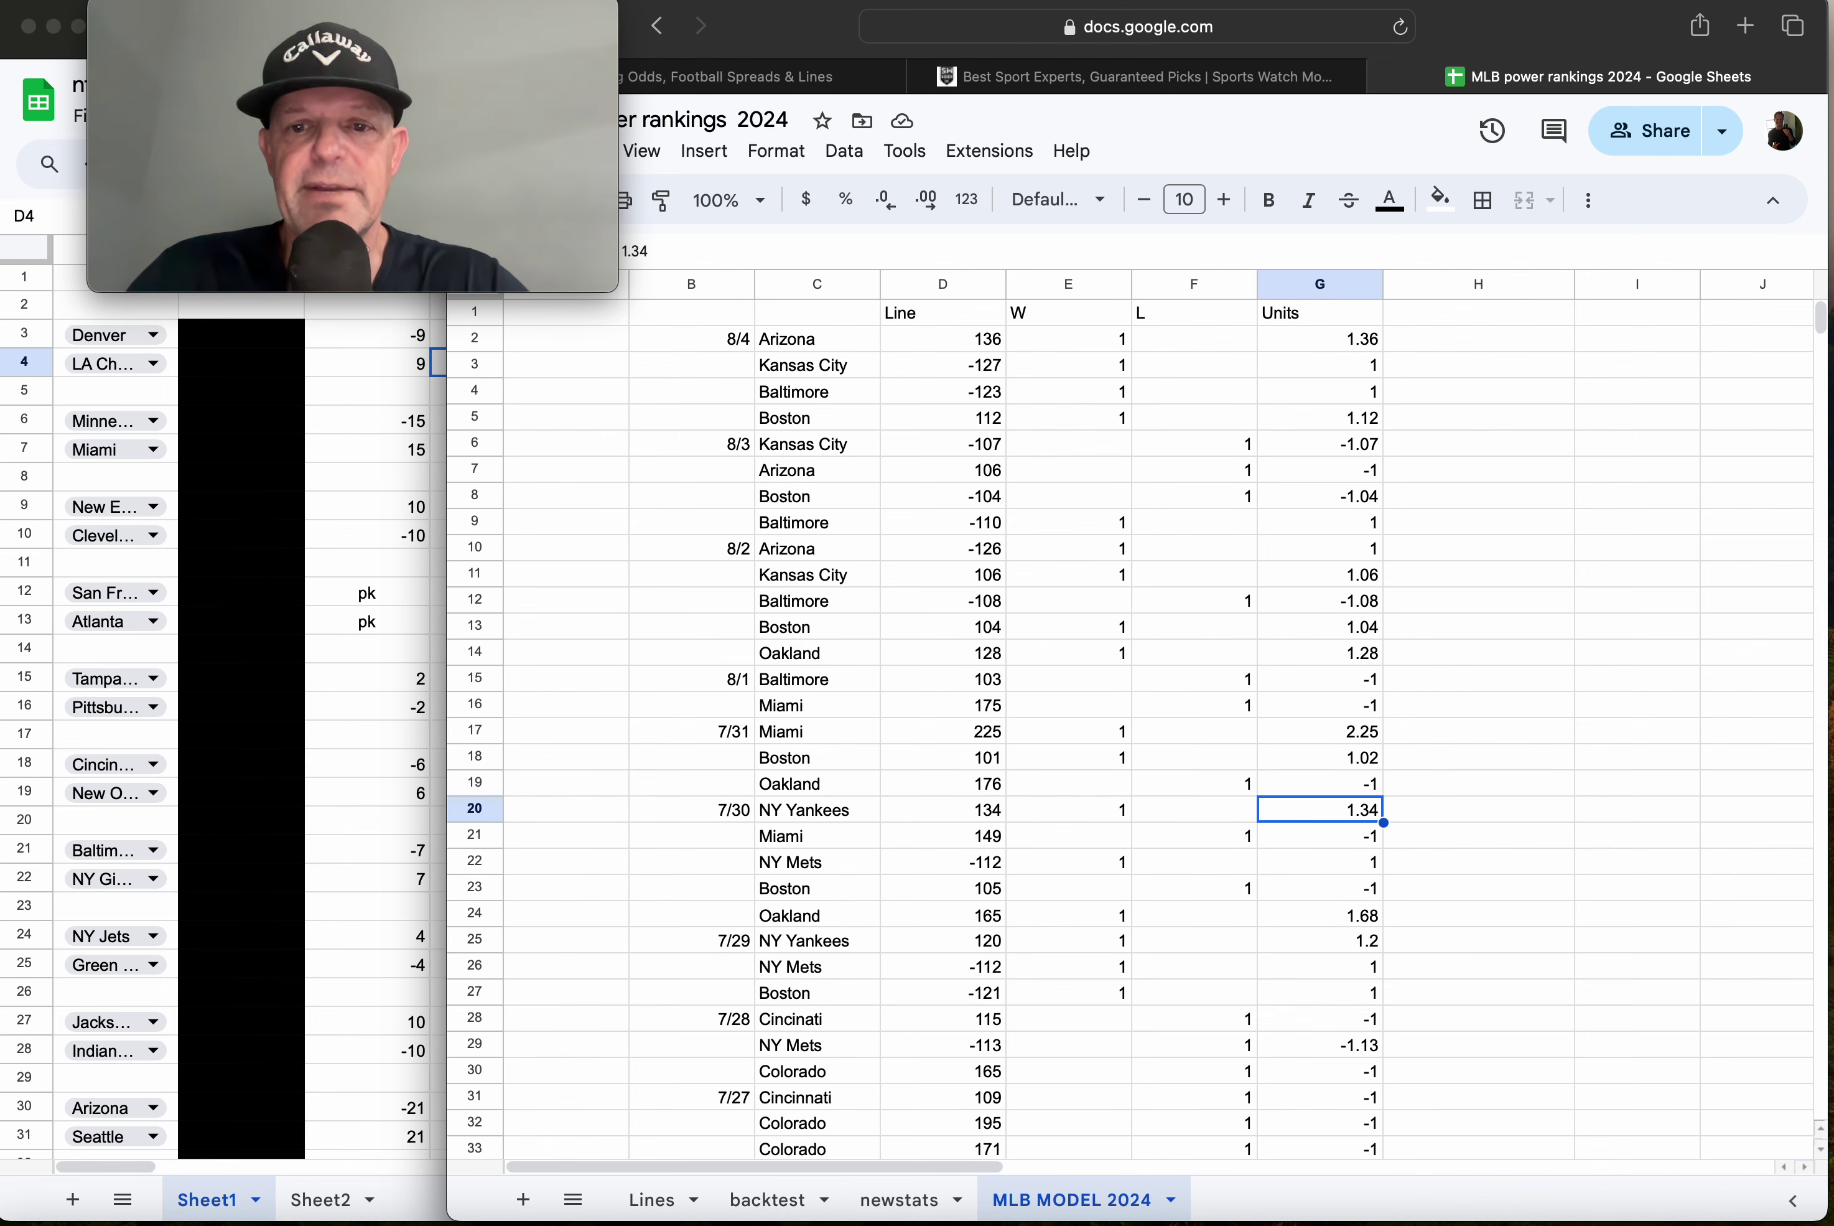
key("Down")
key("Down")
key("Down")
key("Down")
key("Down")
key("Down")
key("Down")
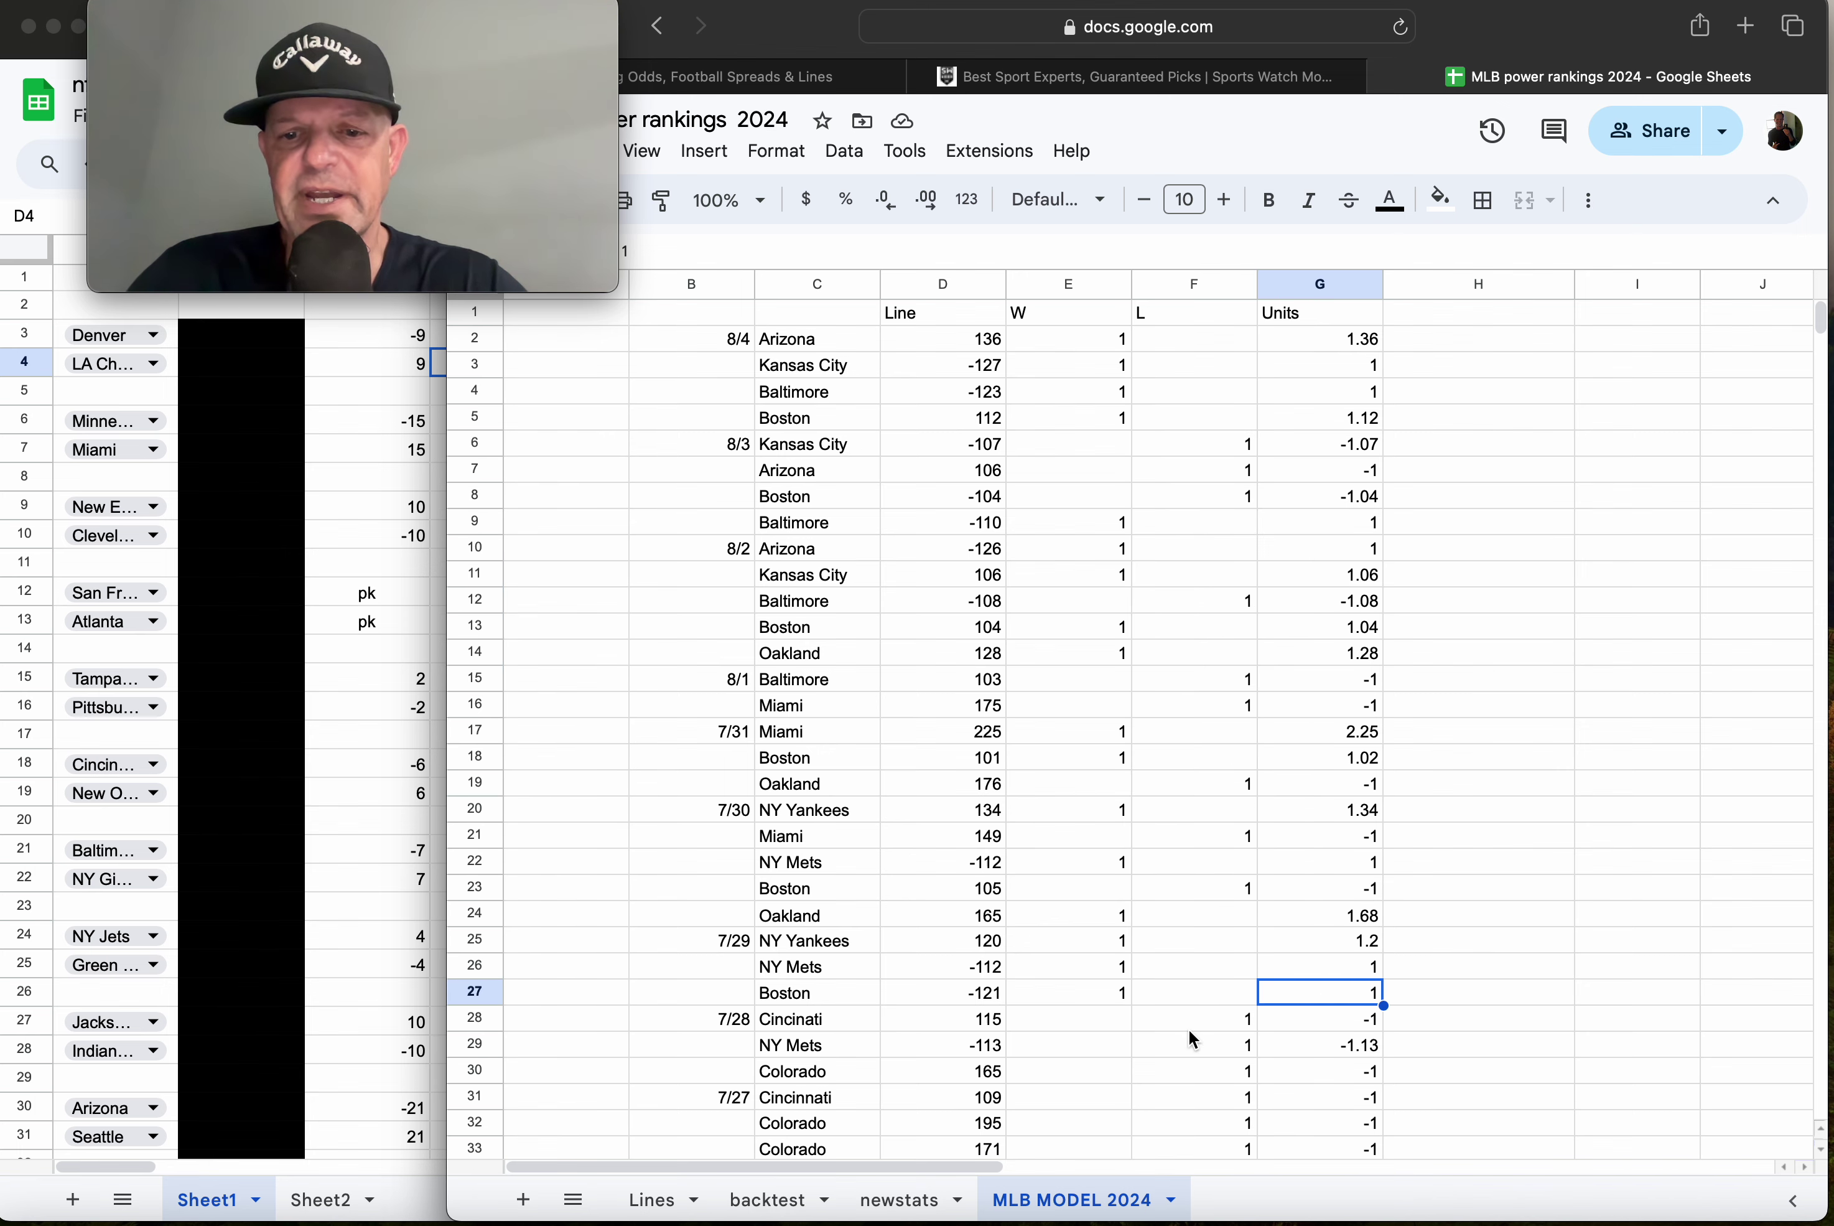
Review the win and loss marks for the MLB picks dated 7/26 through 8/4.
left_click(1191, 1016)
key("Down")
key("Down")
key("Down")
key("Down")
key("Down")
key("Down")
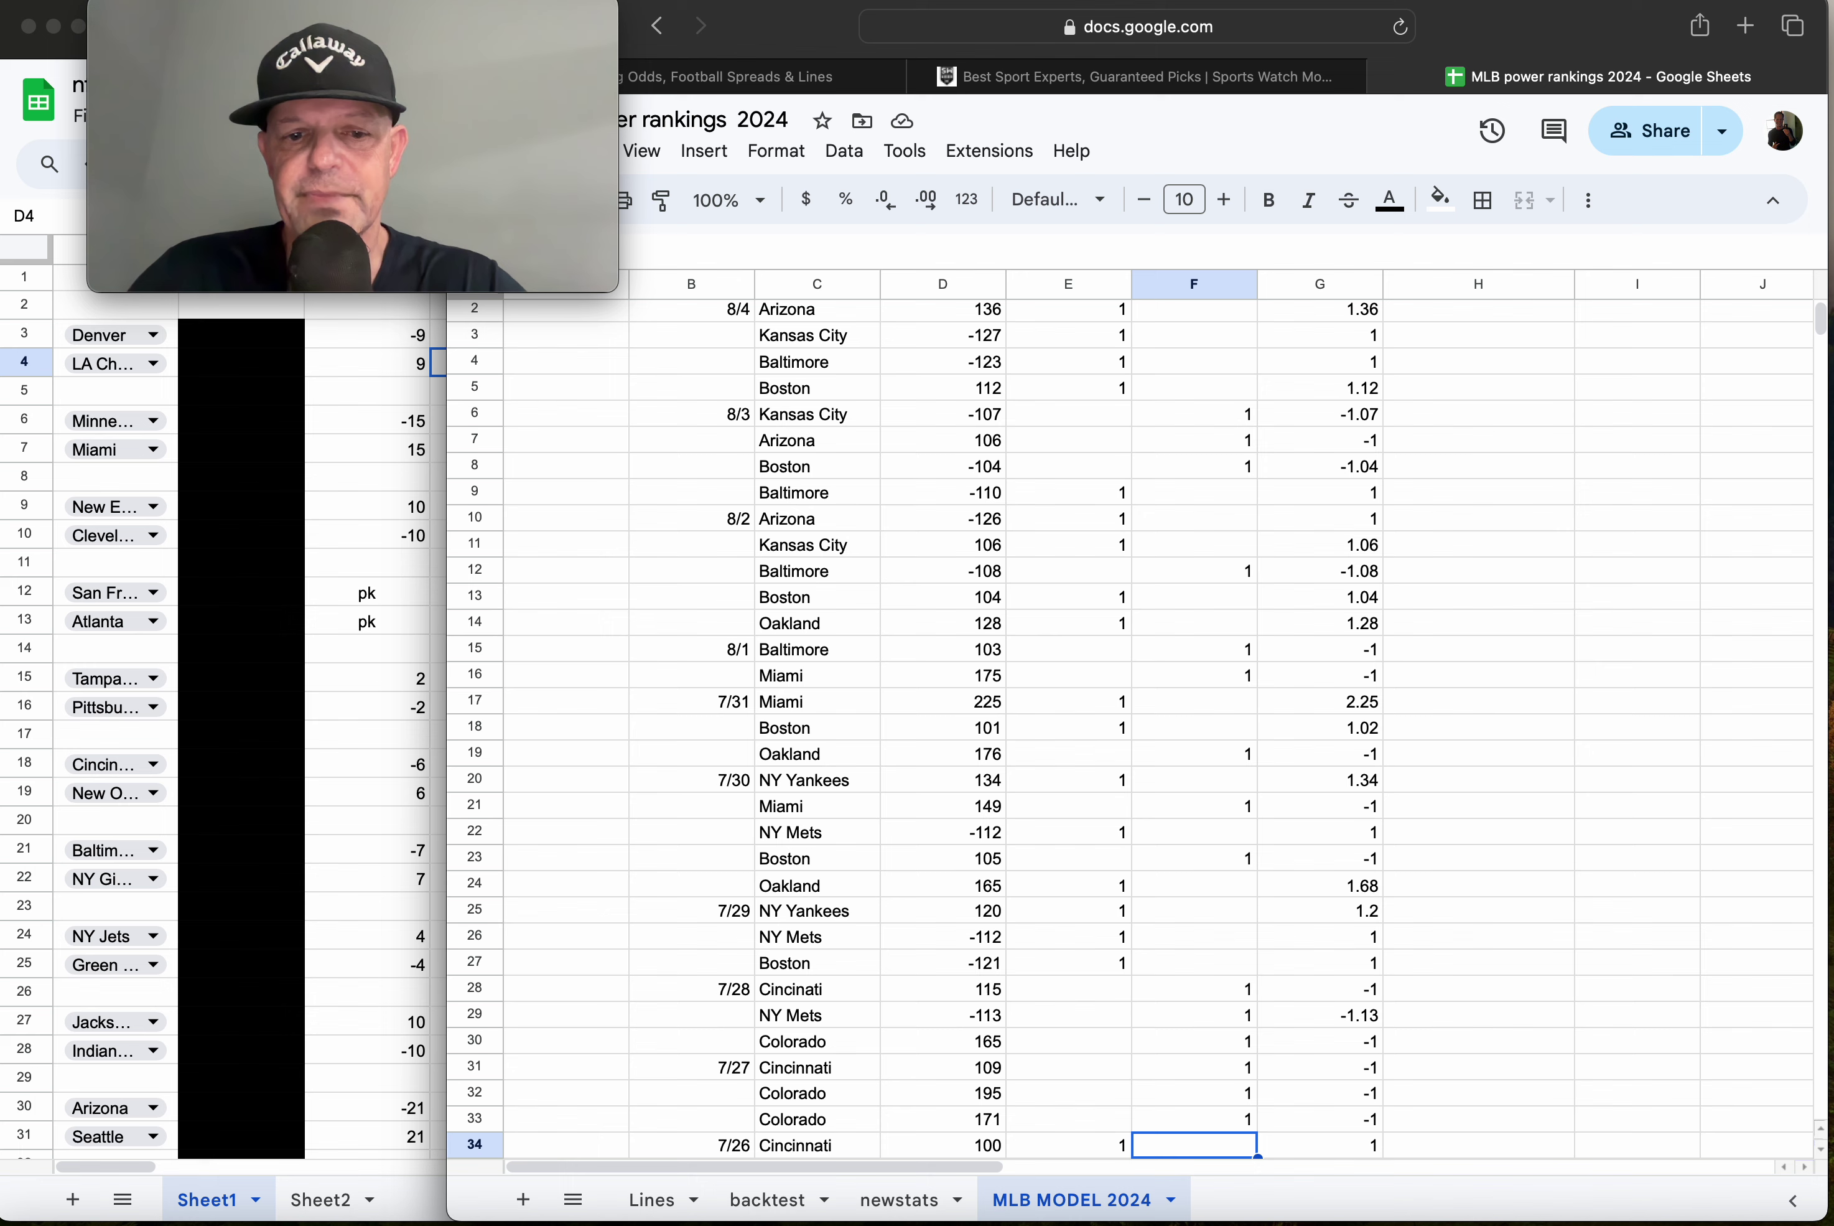
key("Up")
key("Up")
key("Up")
key("Up")
key("Up")
key("Up")
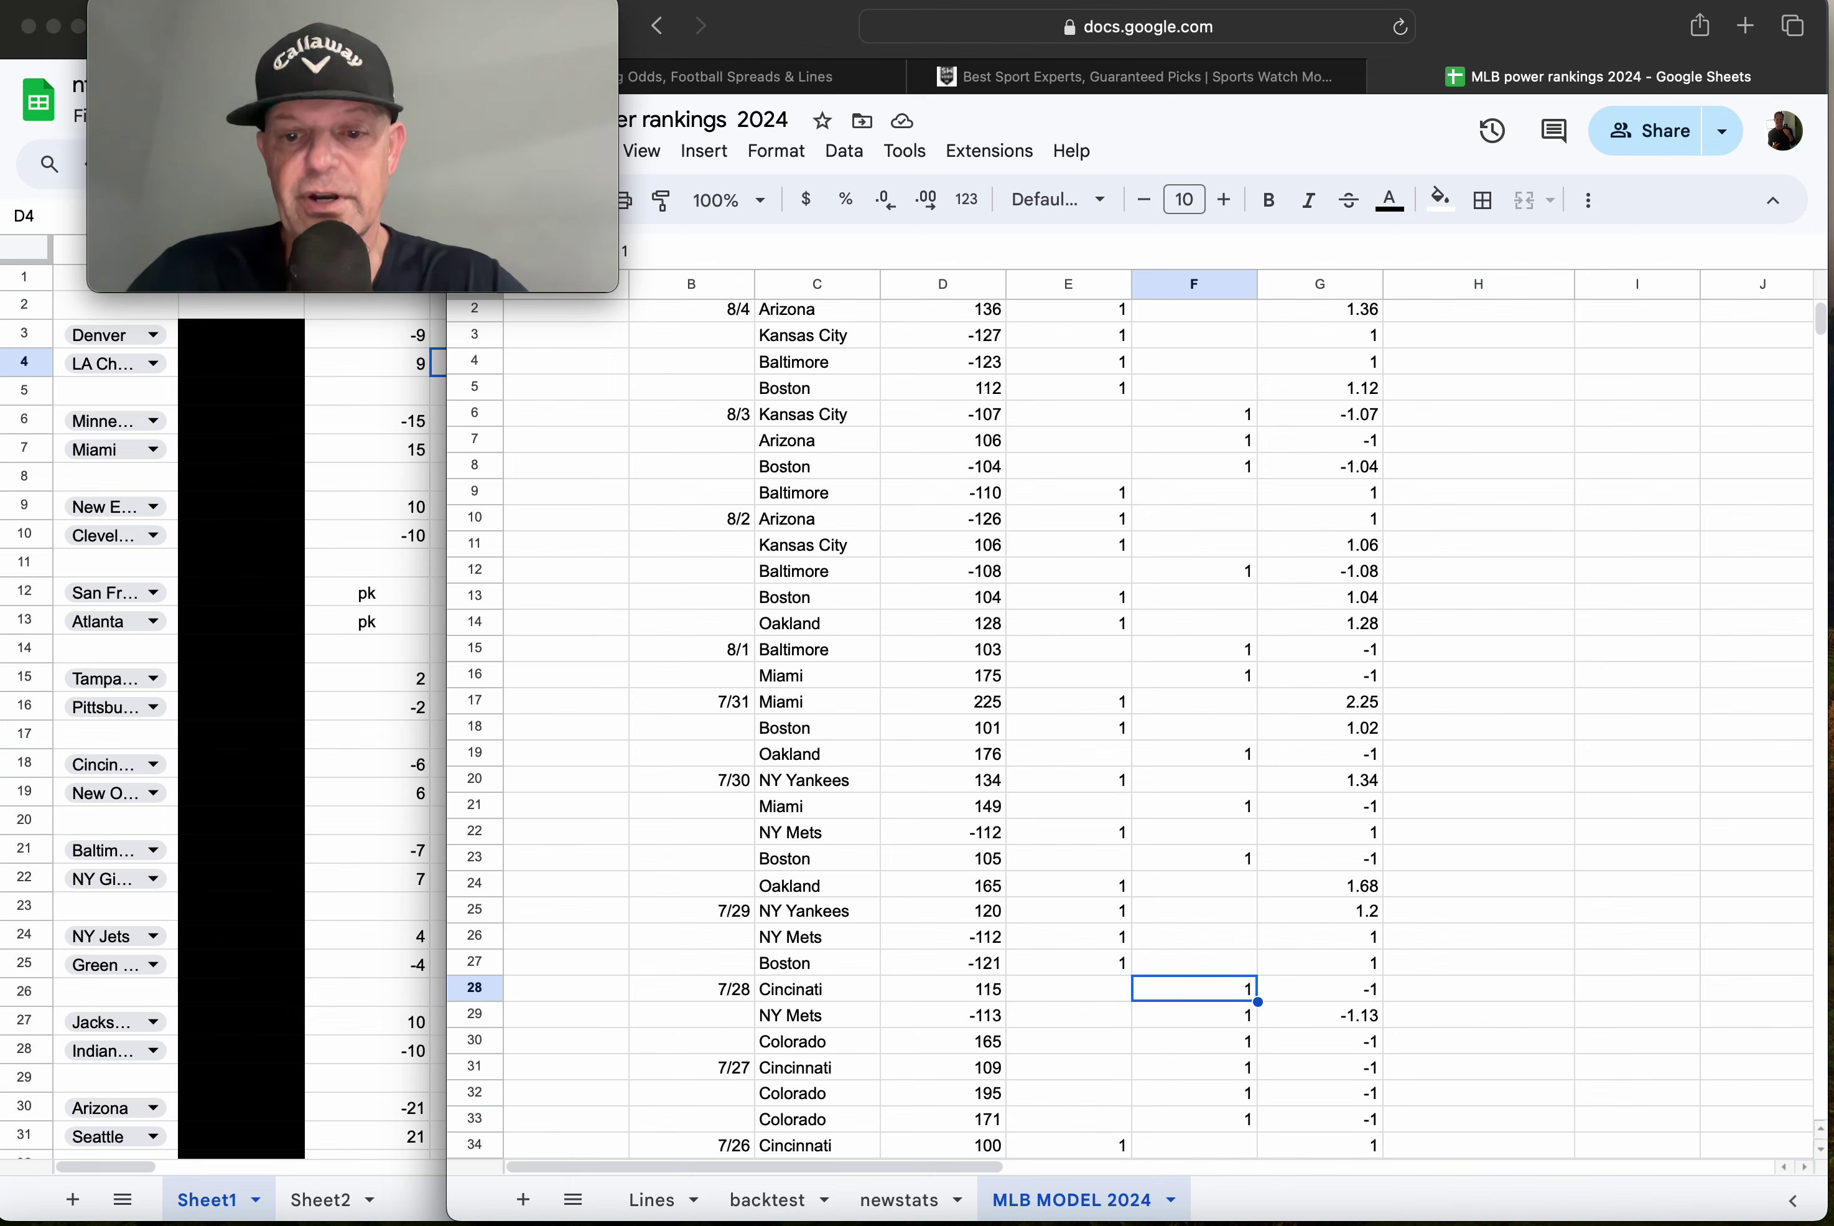
left_click(1059, 361)
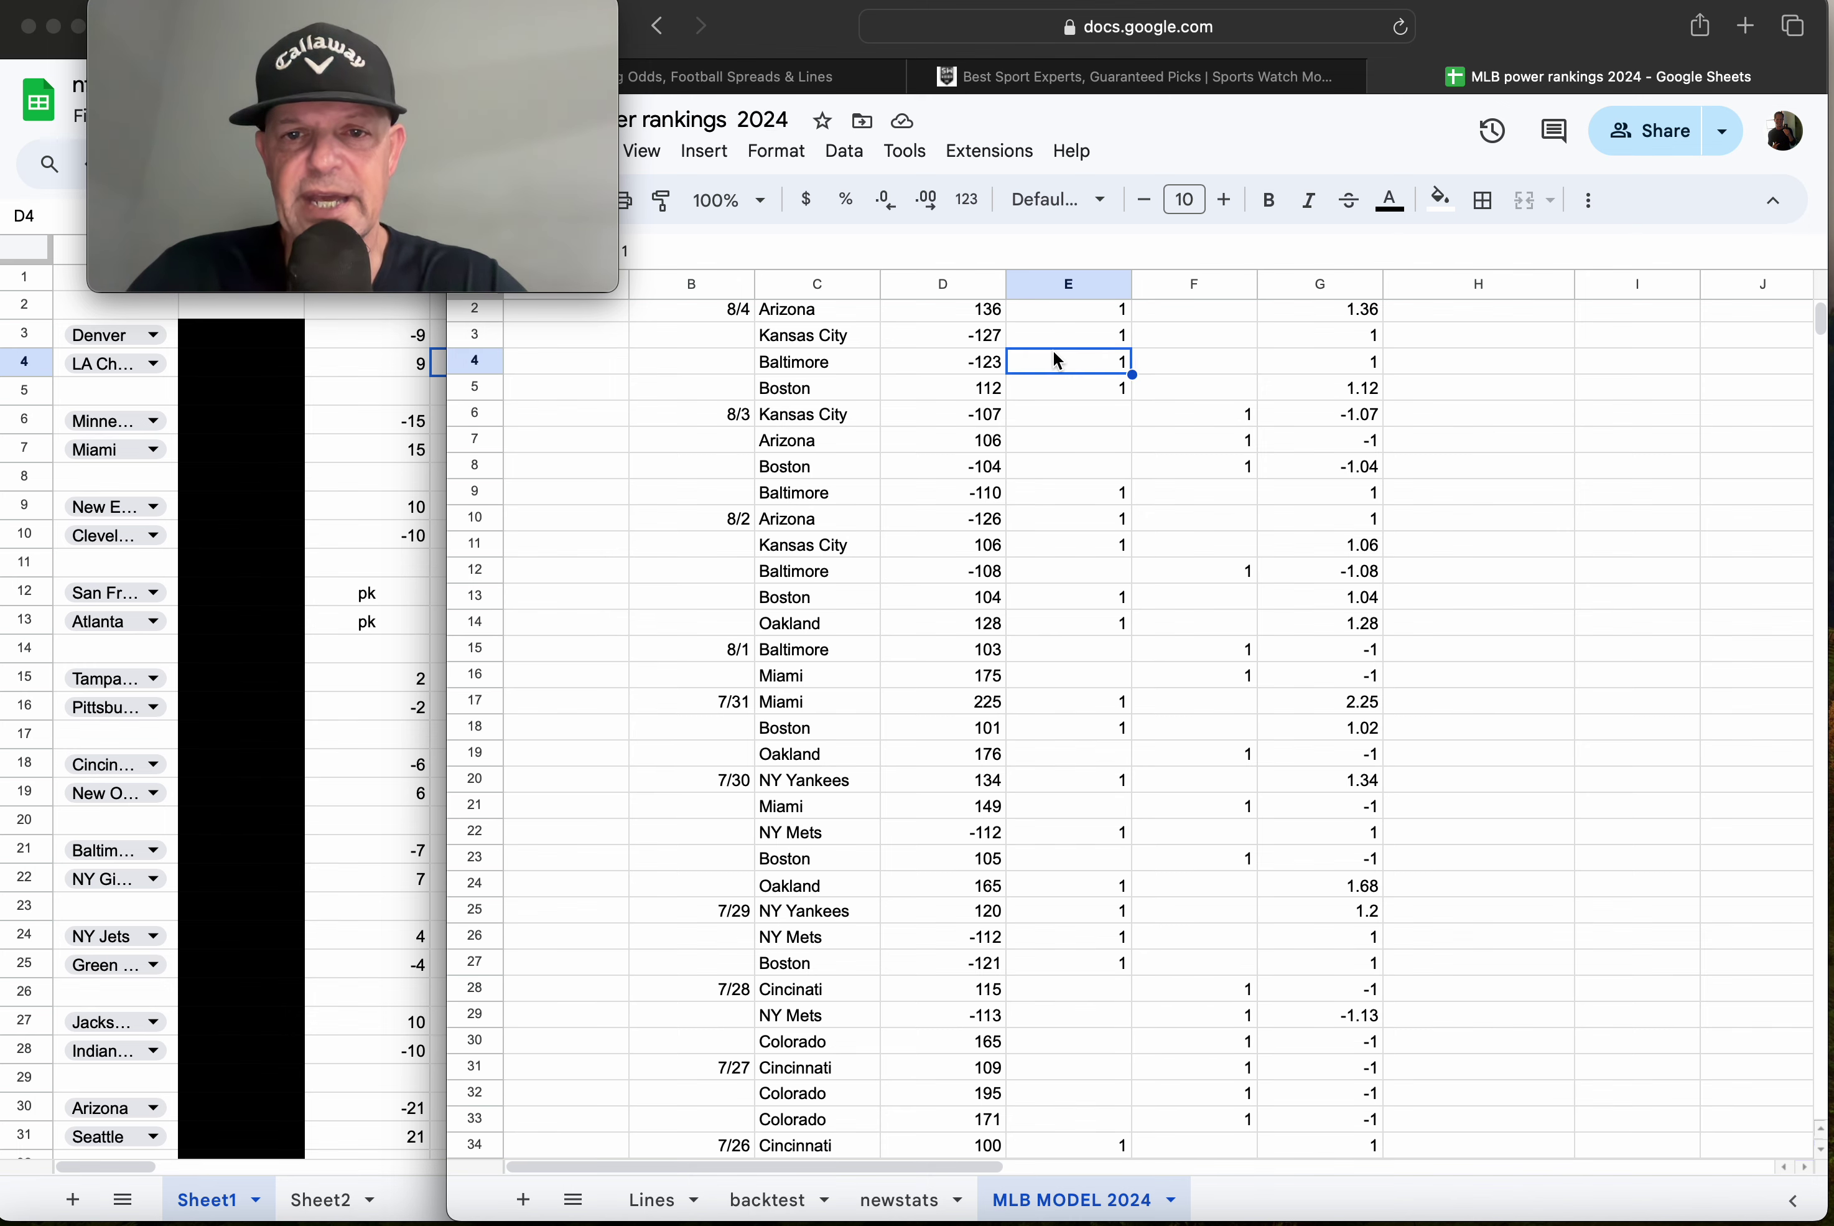
key("Right")
key("Up")
key("Up")
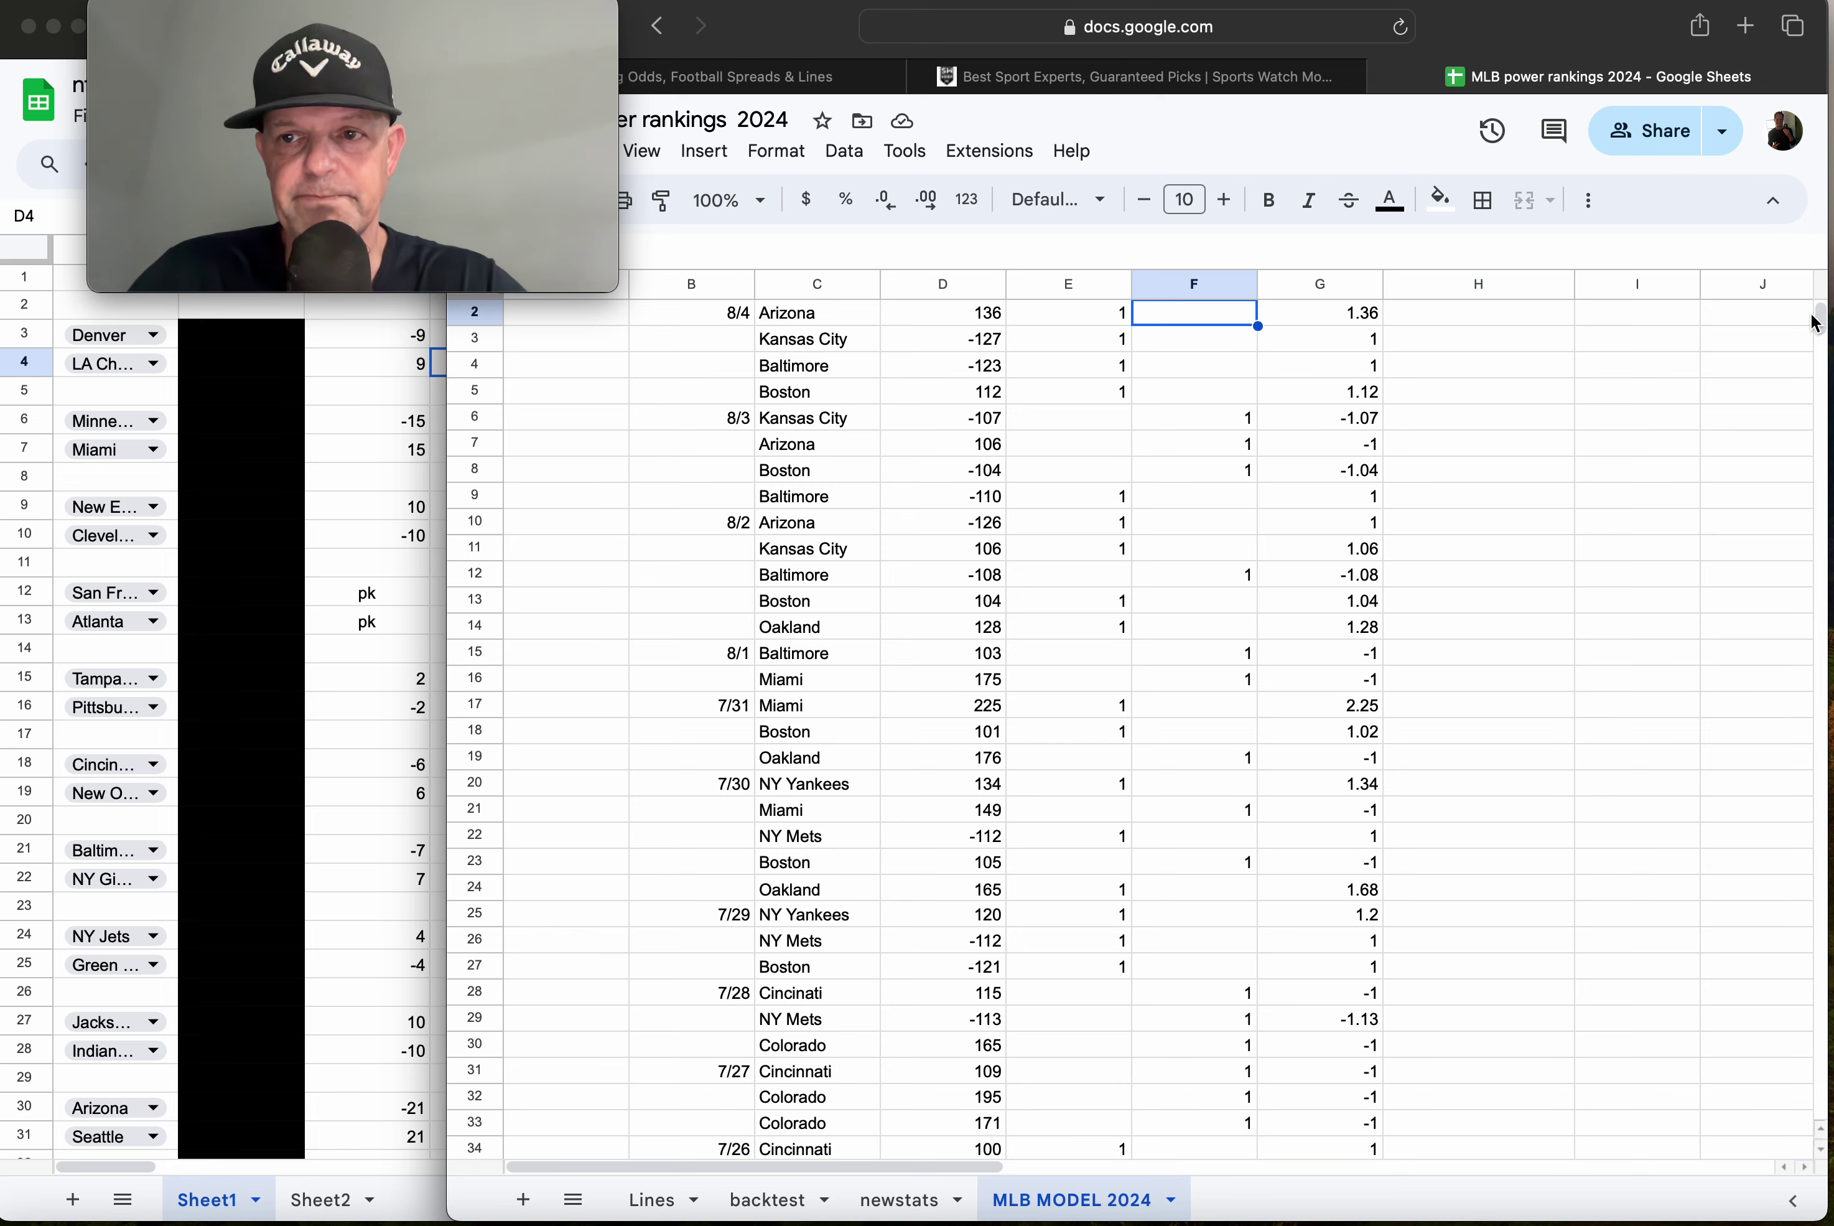
Examine the wins, losses and units totals in the green row ending the MLB MODEL 2024 sheet.
left_click_drag(1822, 322, 1766, 483)
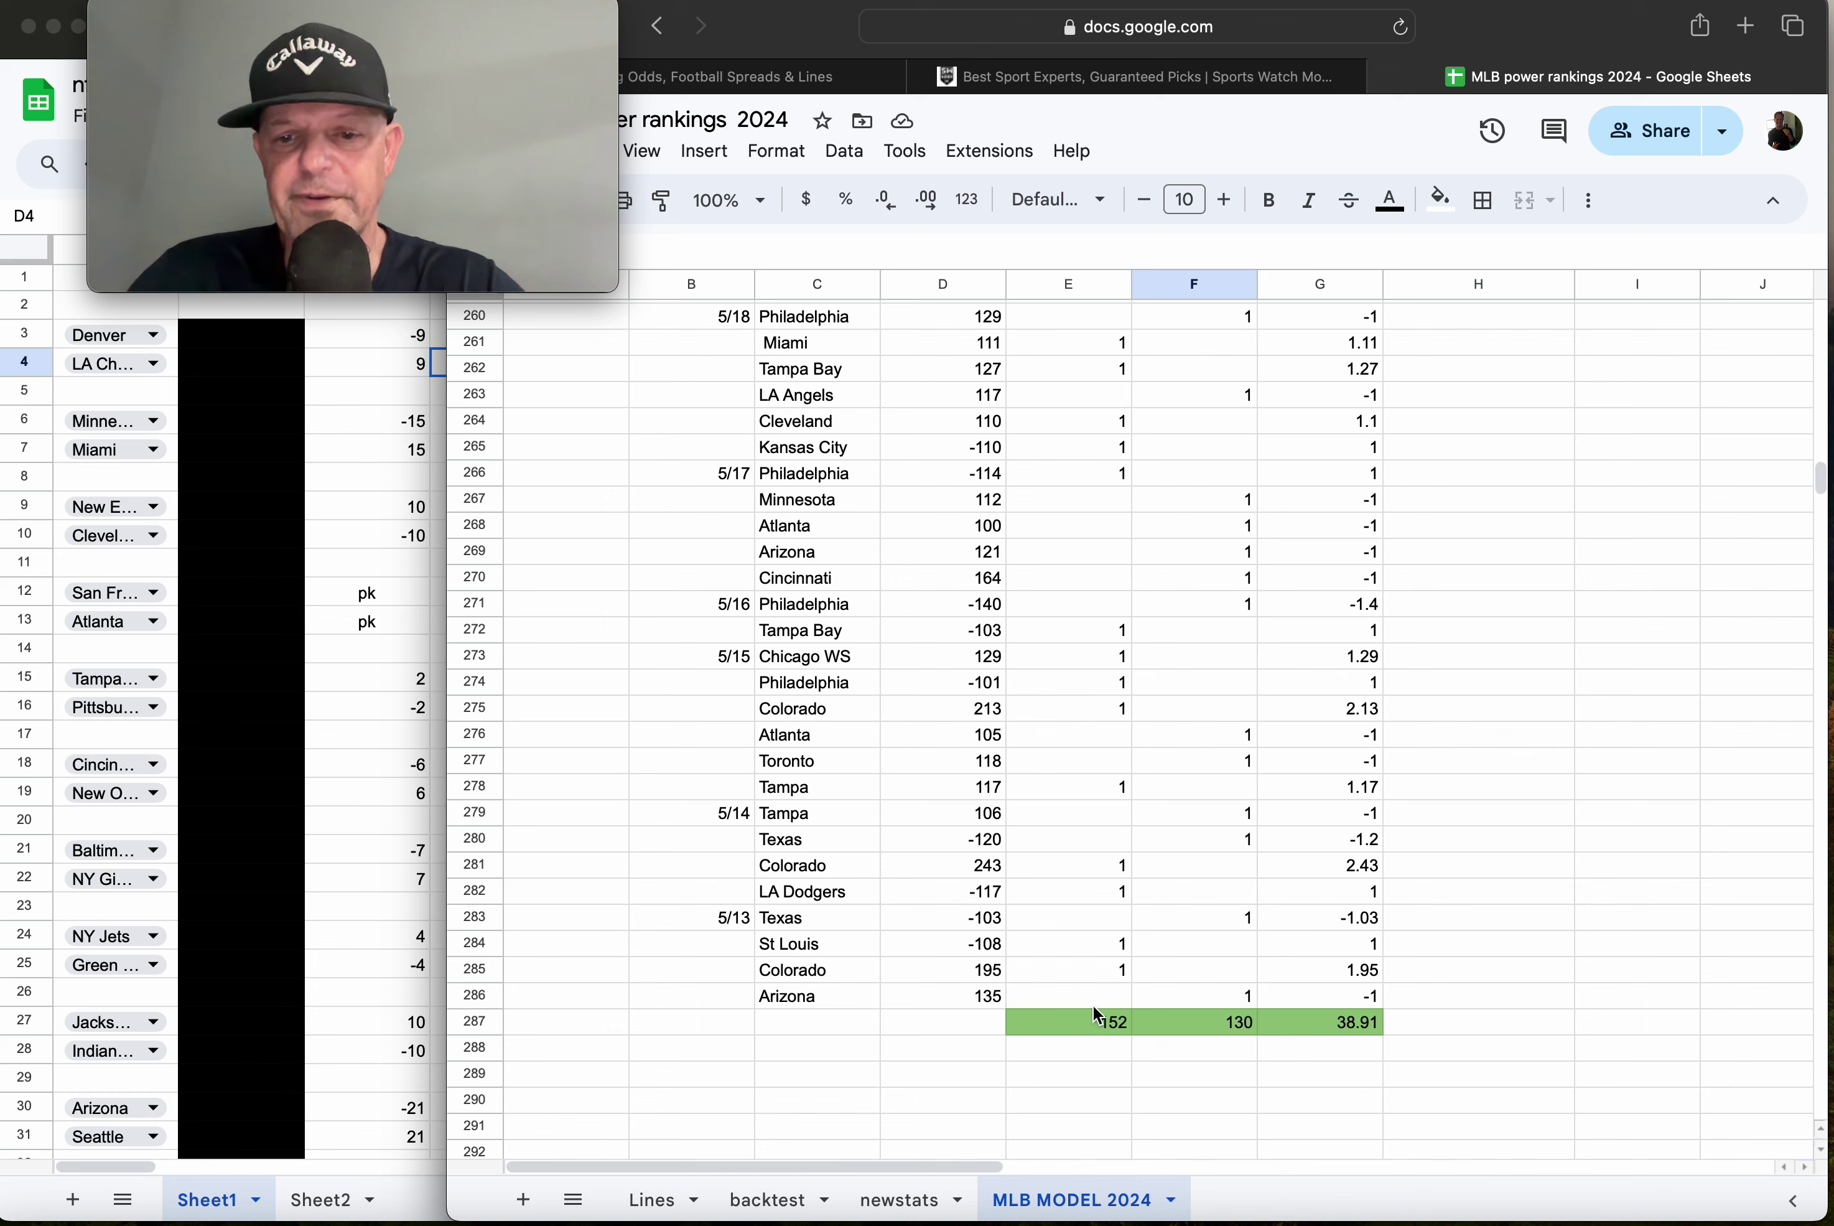
left_click(1194, 1024)
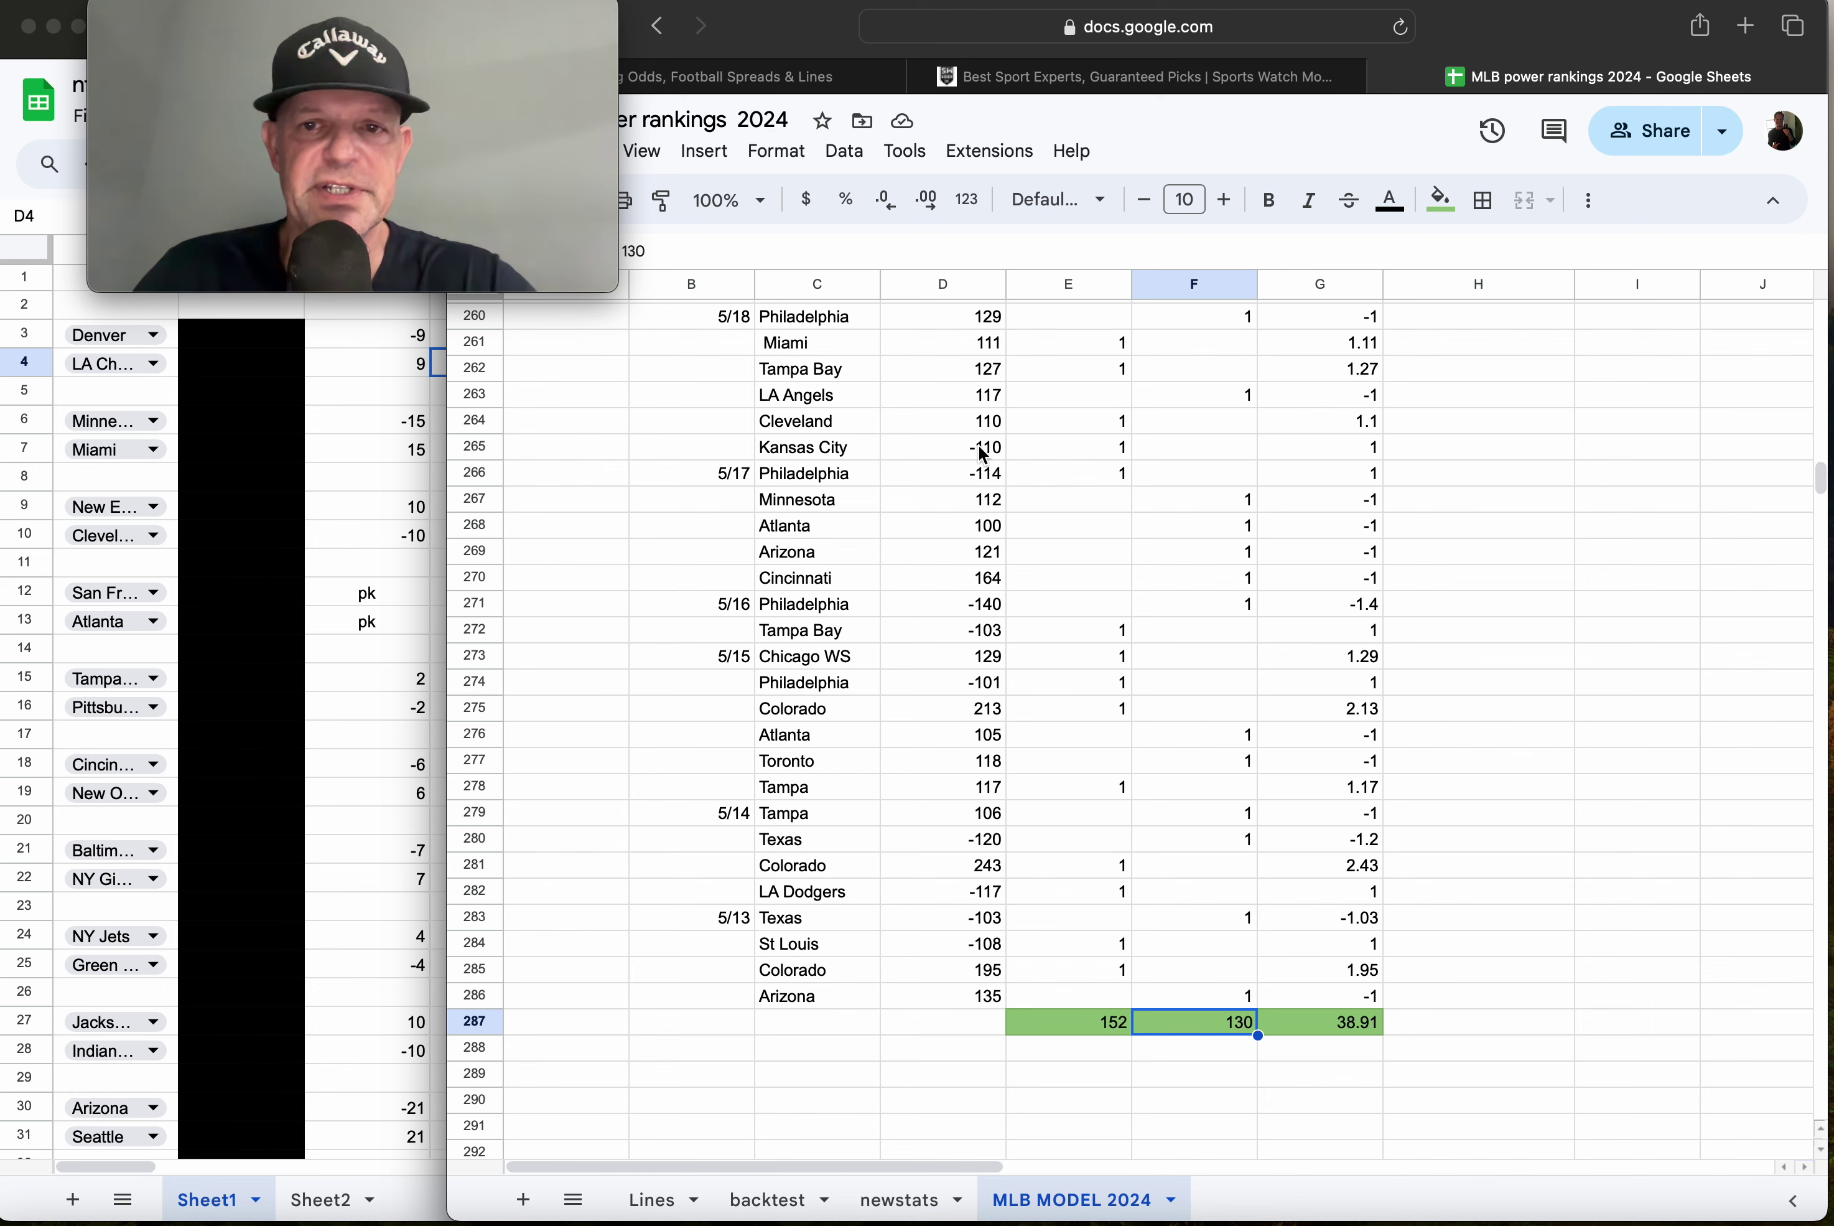
left_click(970, 377)
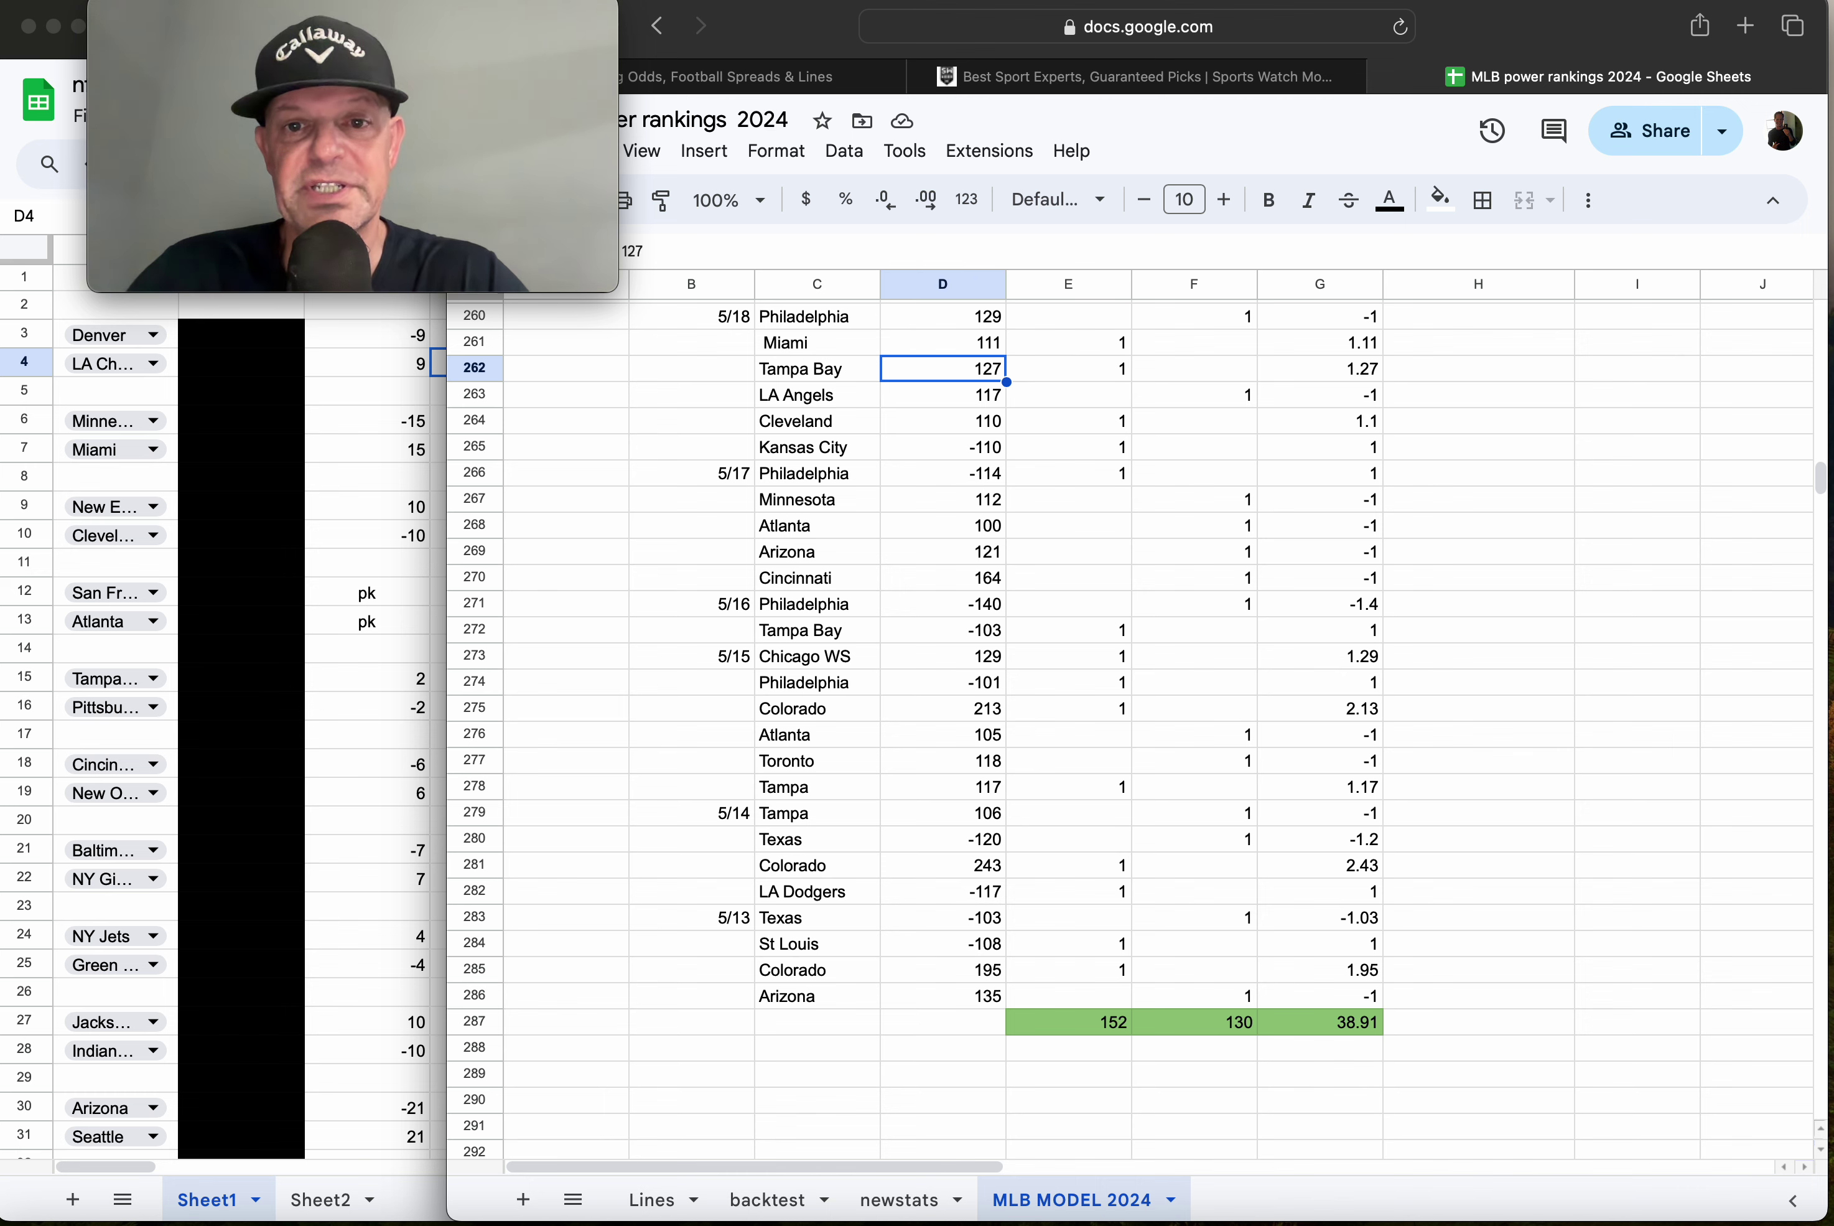
key("Right")
key("Right")
key("Right")
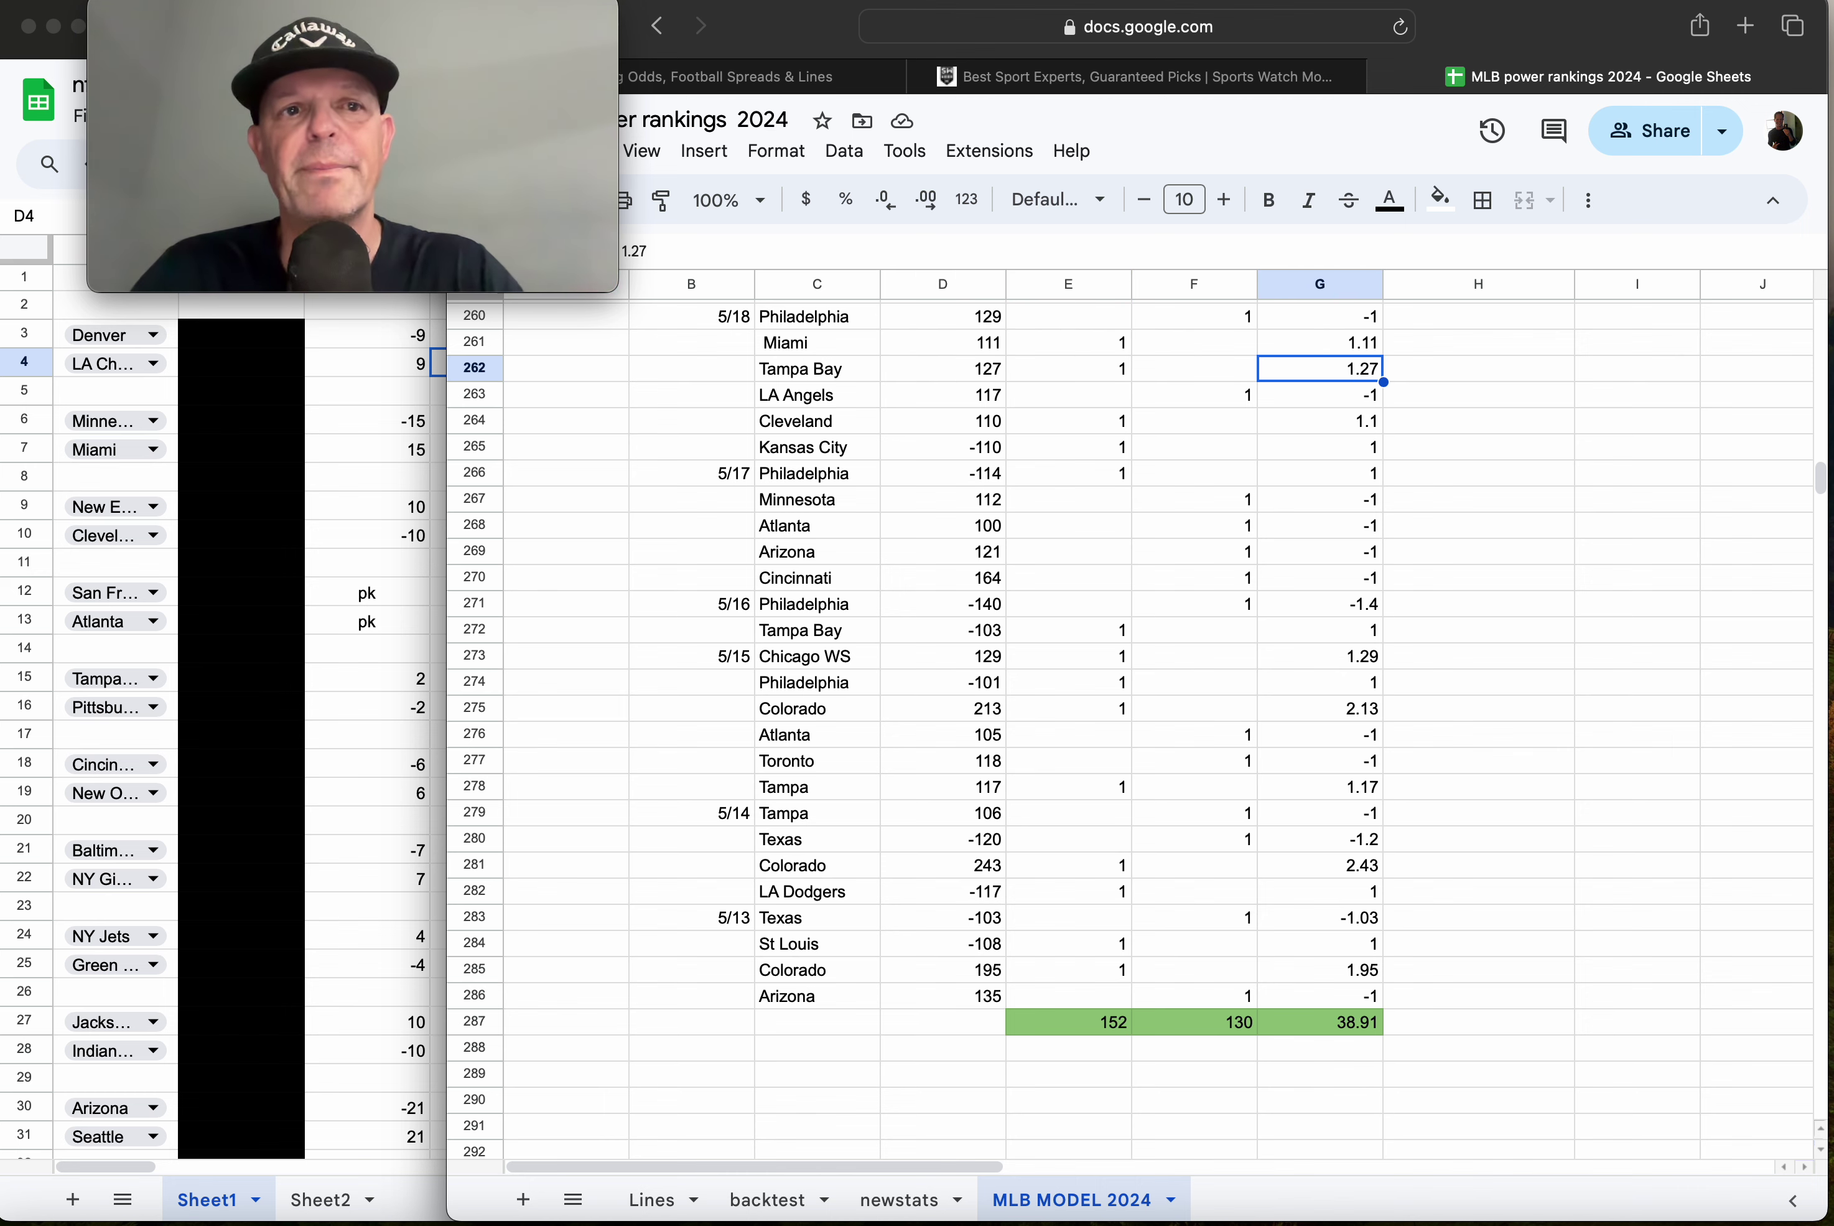
key("Down")
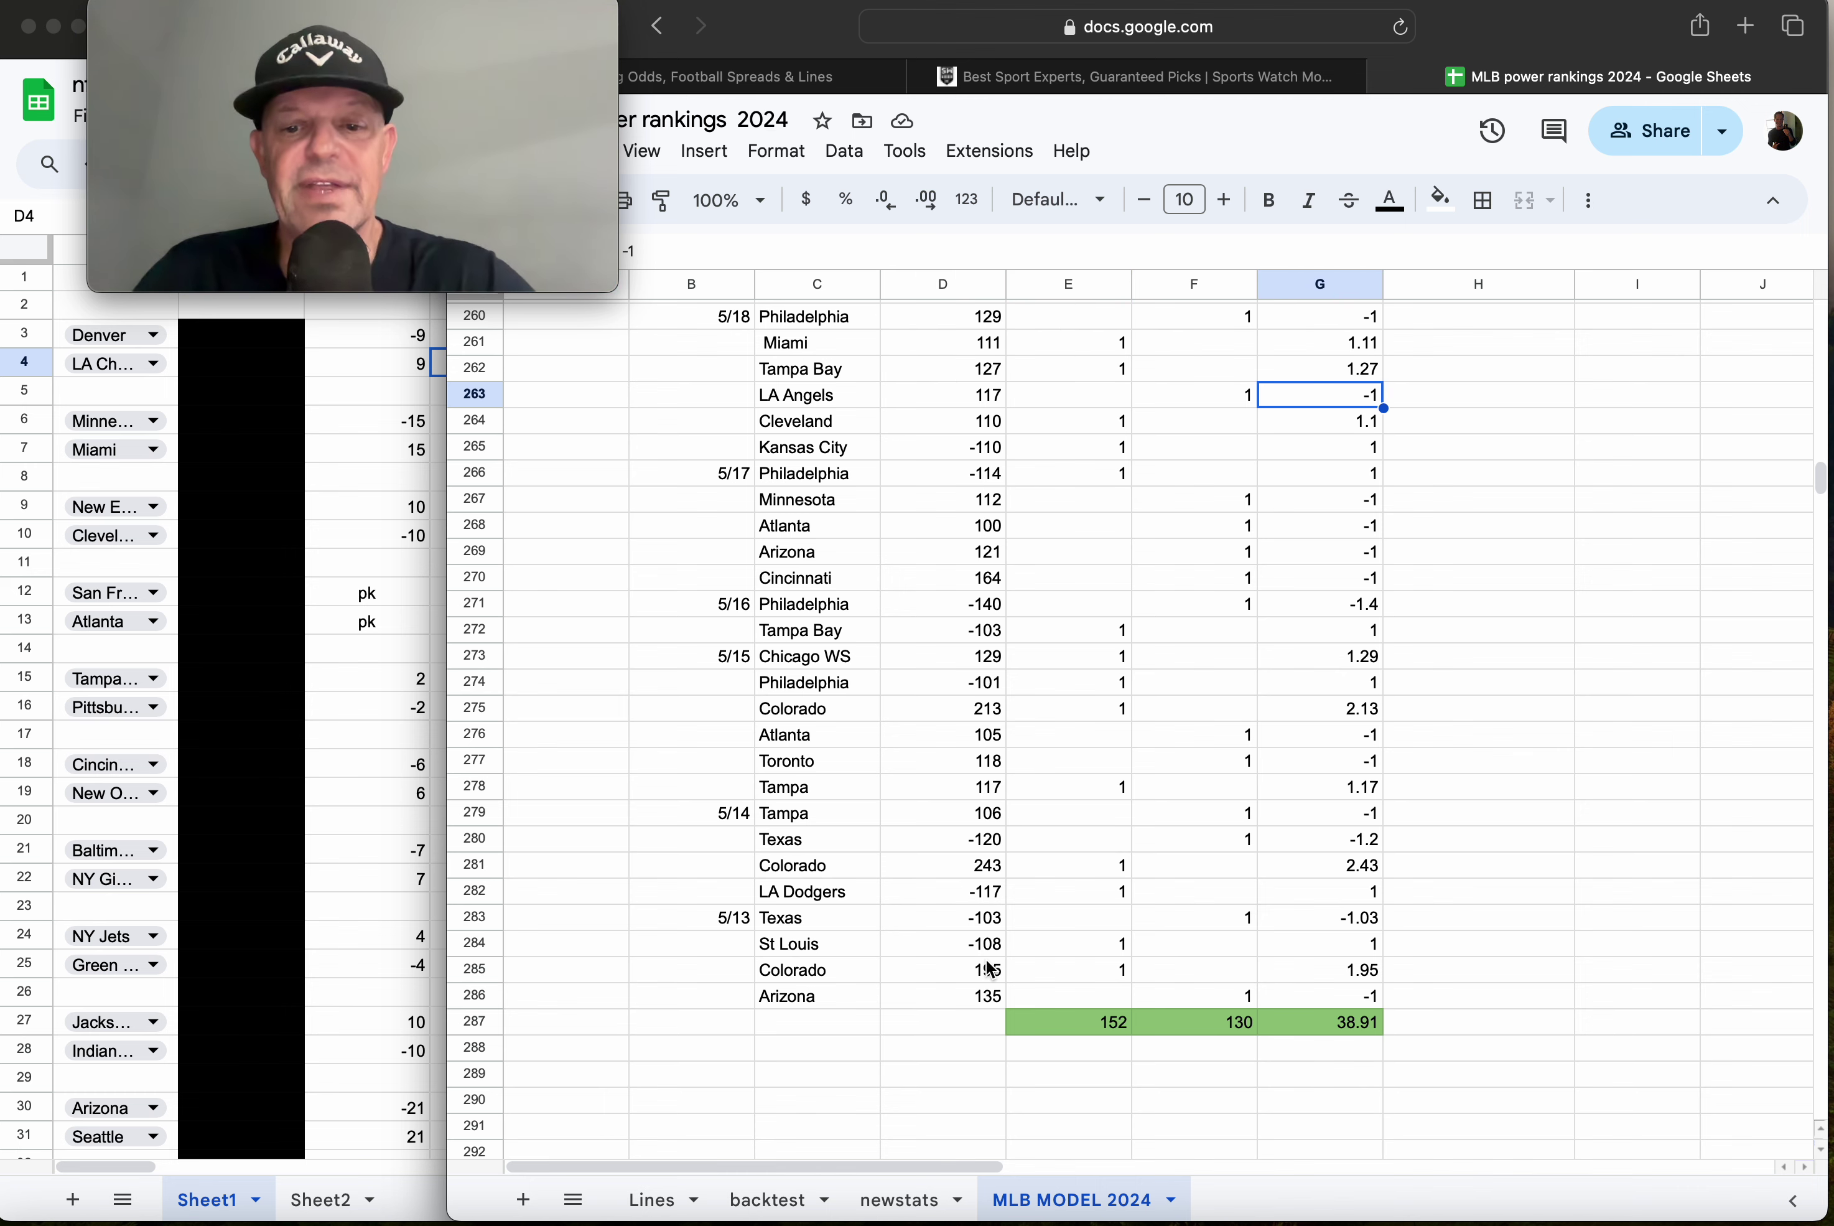
left_click(1321, 1025)
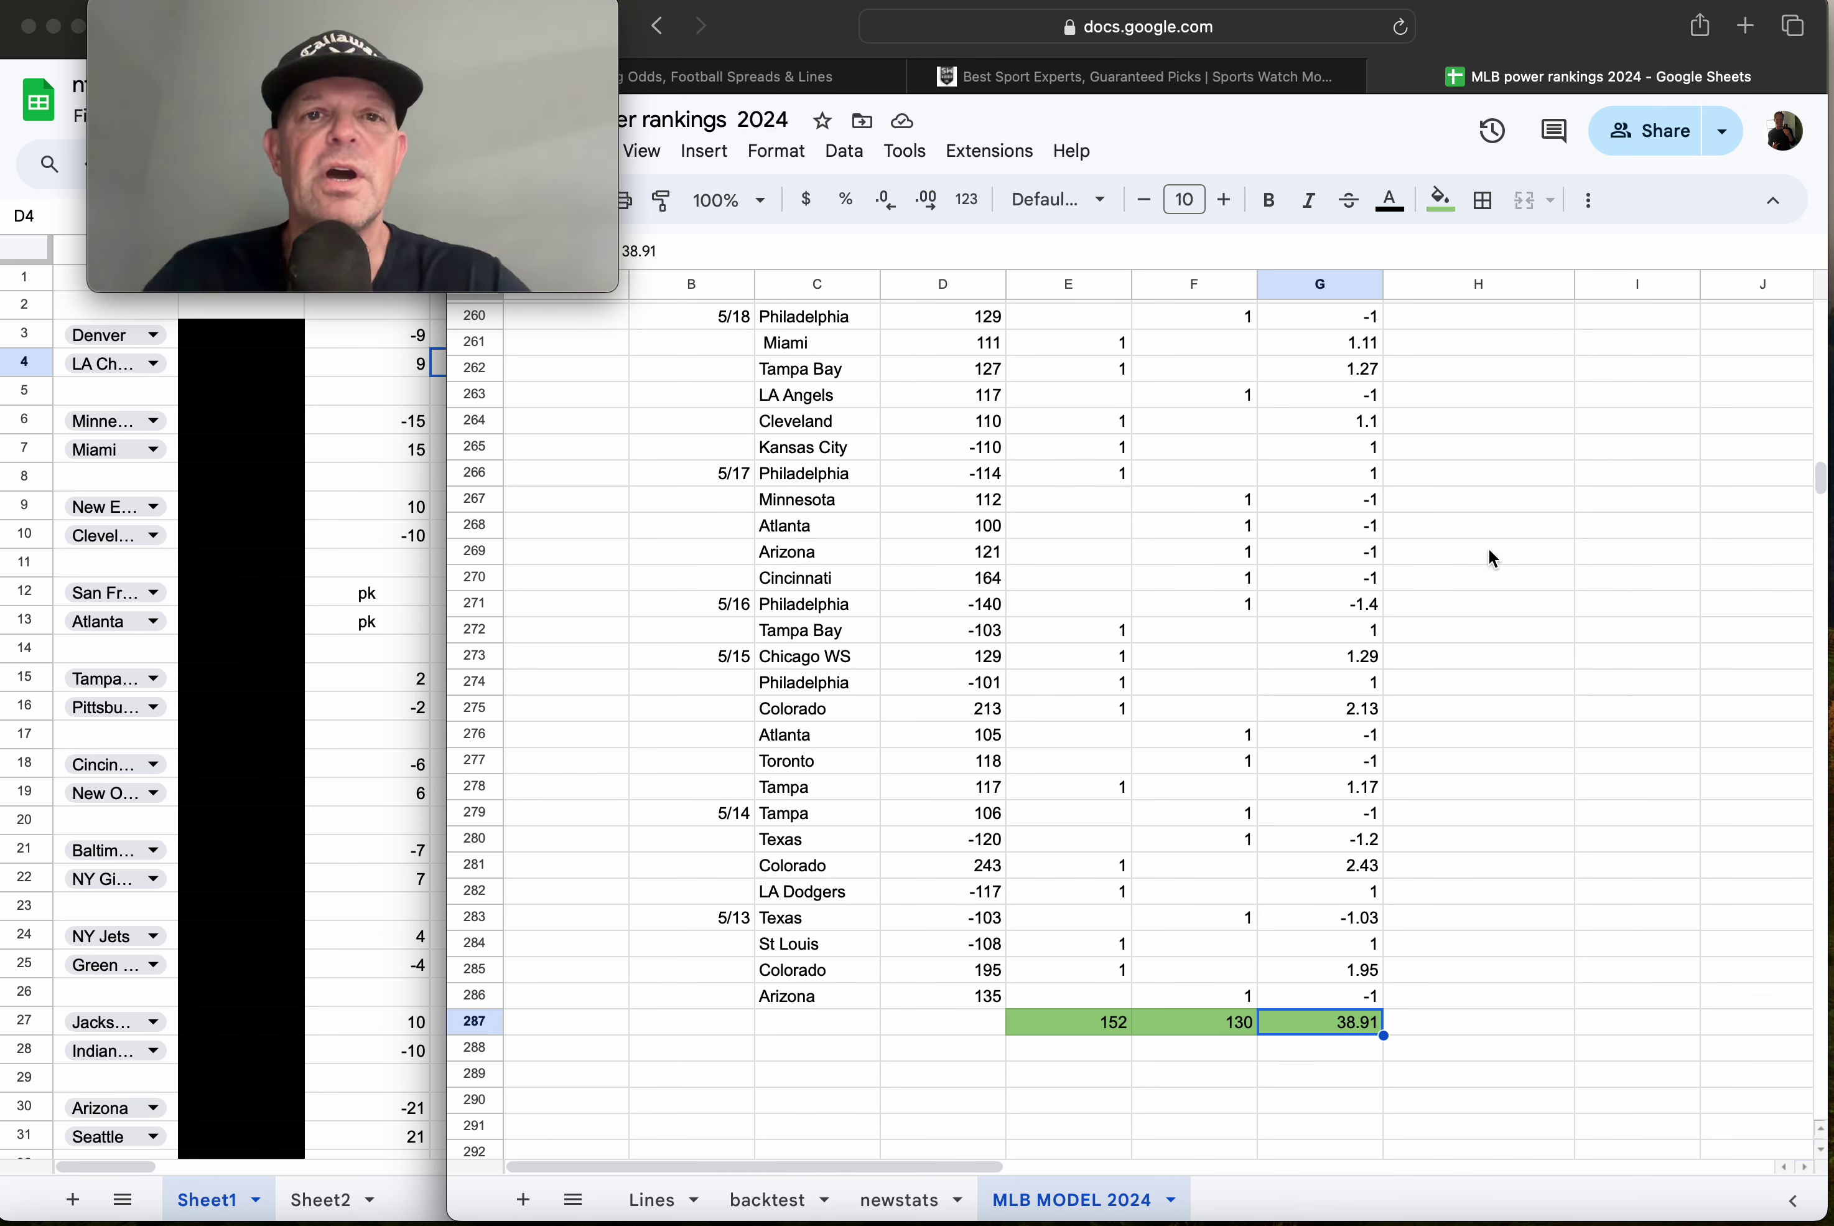
Return to the football odds page and open Sheet2 of the NFL spreadsheet.
left_click(842, 86)
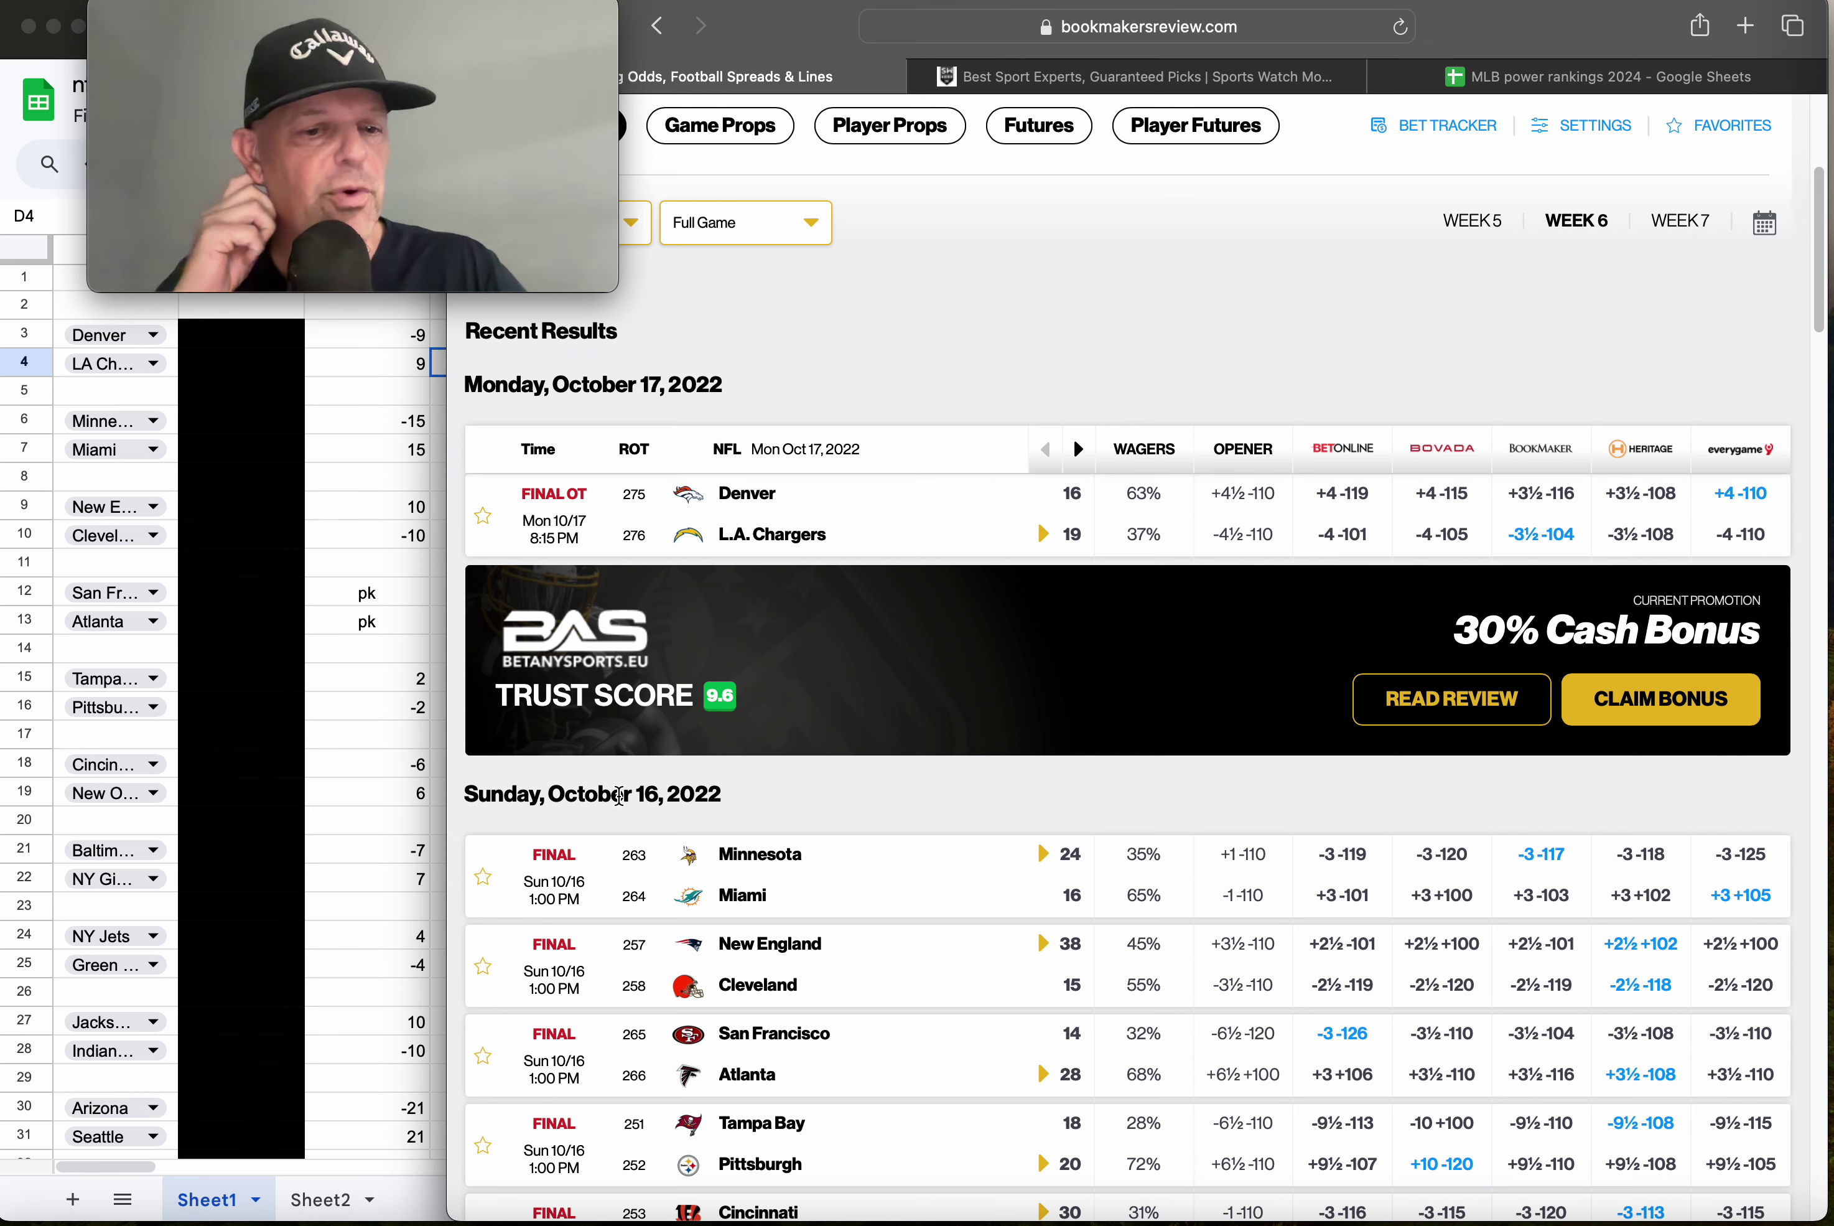
left_click(308, 1199)
left_click(308, 1199)
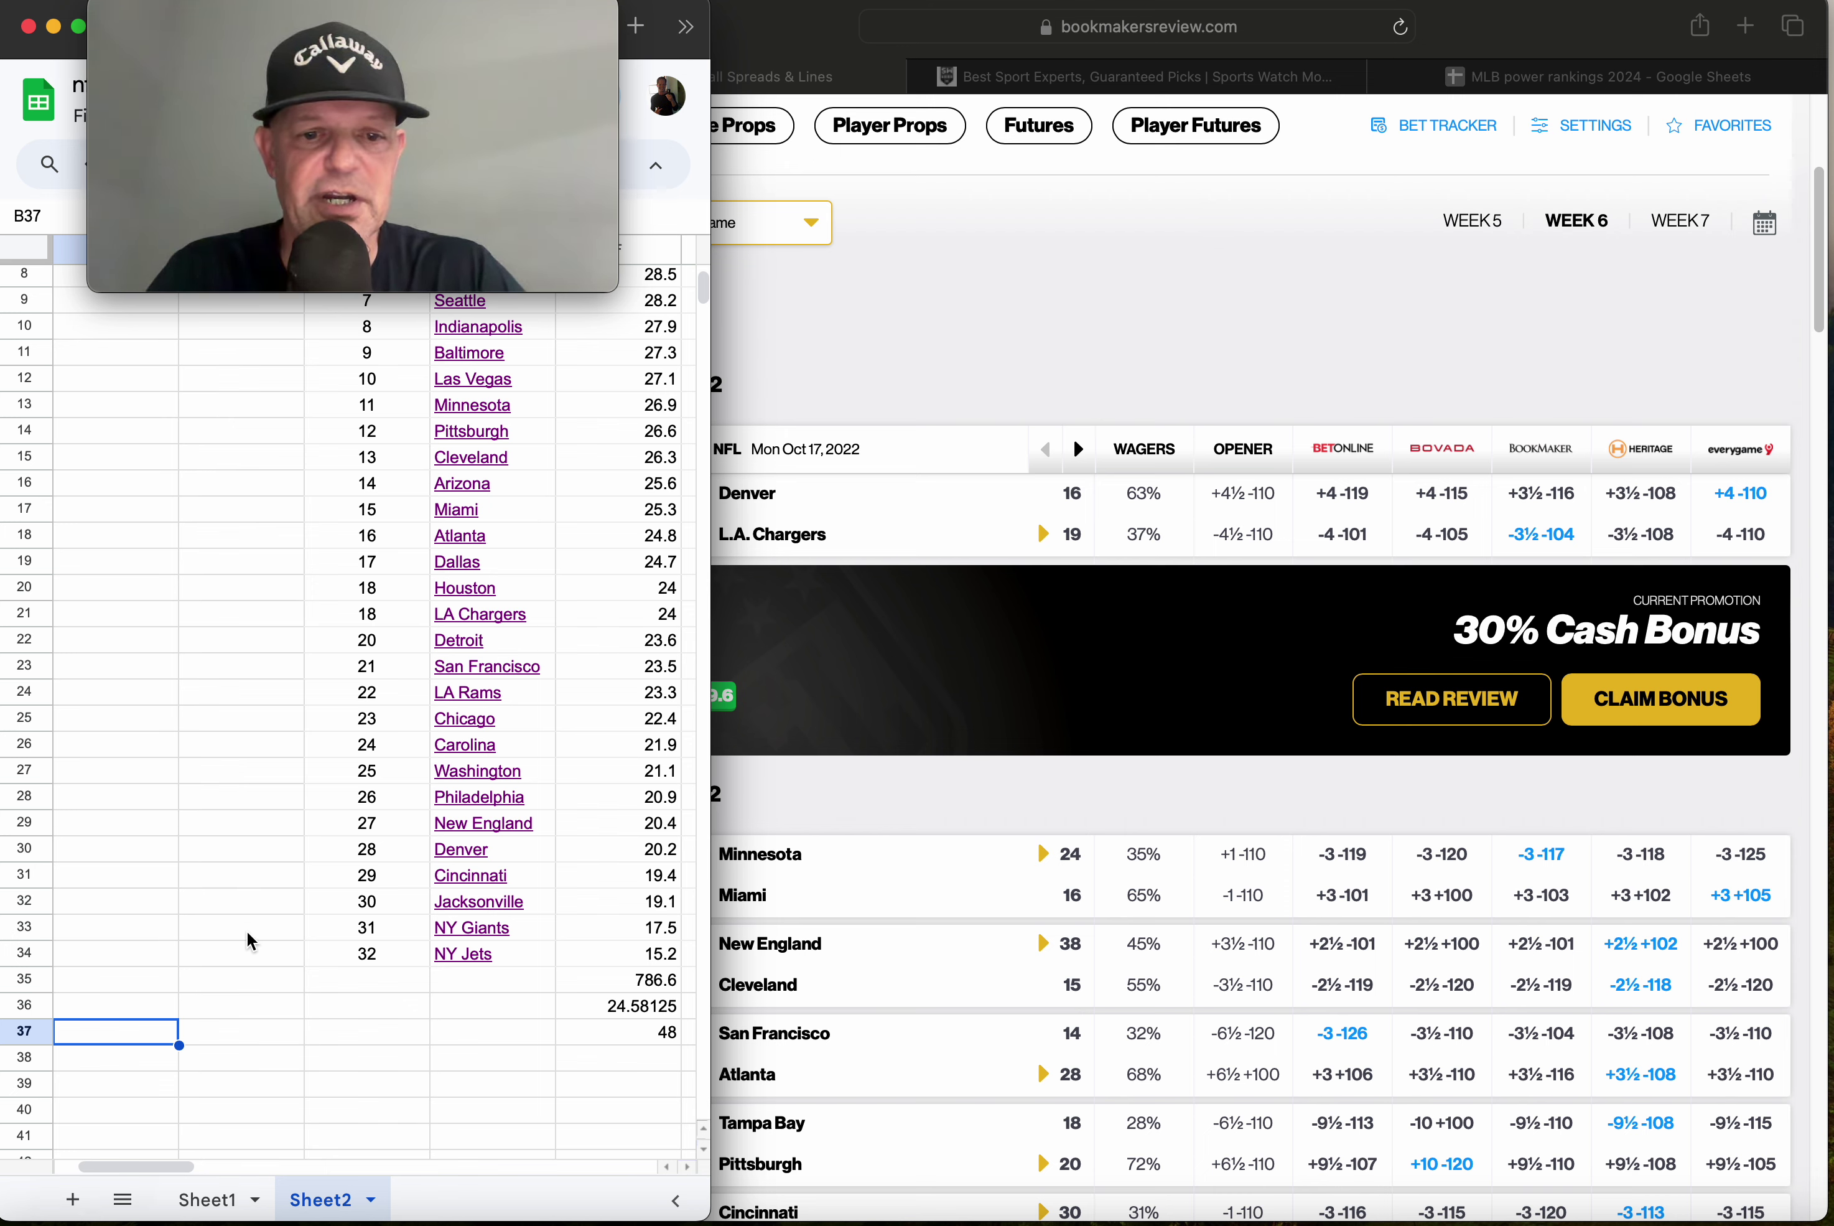
Examine the summary figures in F35 to F37 beneath the first team ranking table in Sheet2.
left_click(313, 1029)
key("Right")
key("Right")
key("Right")
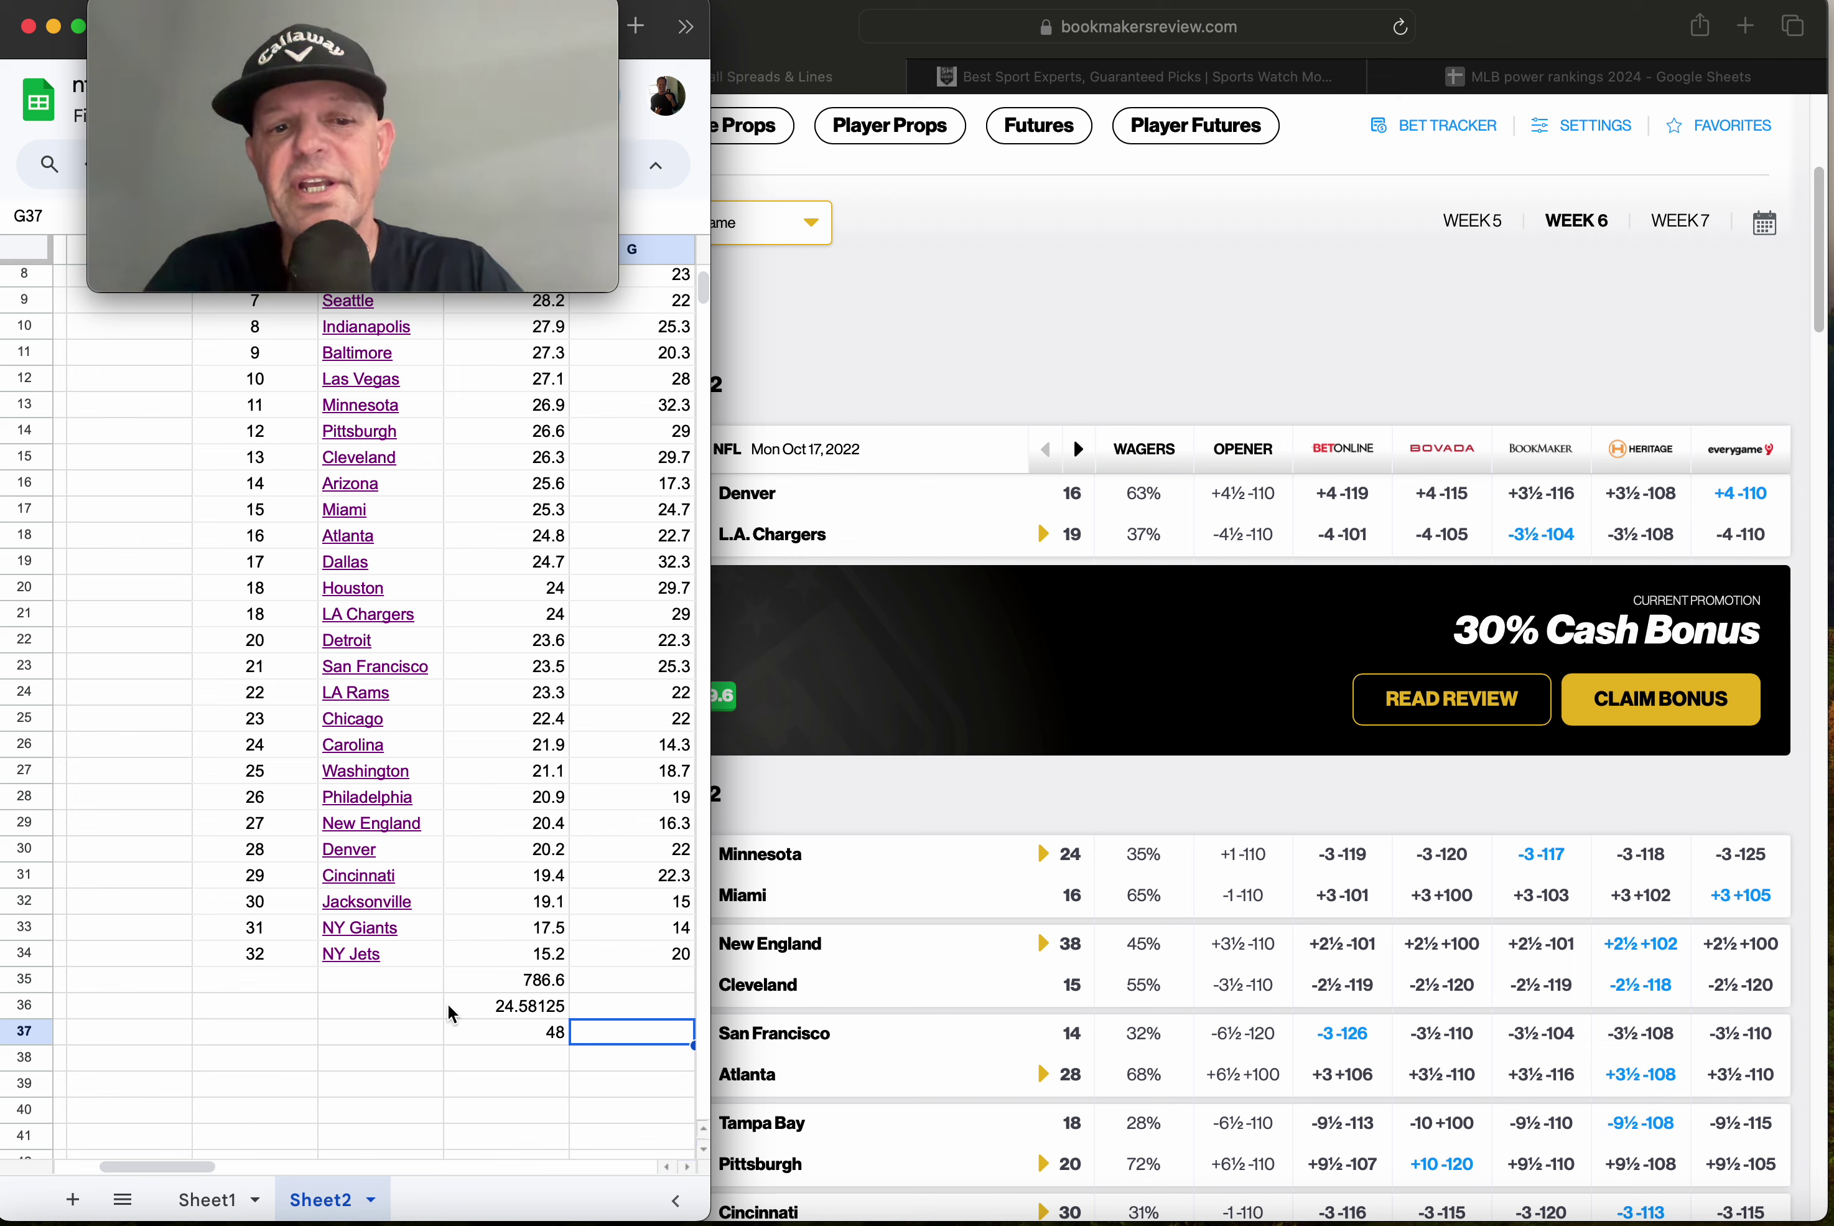
left_click(496, 981)
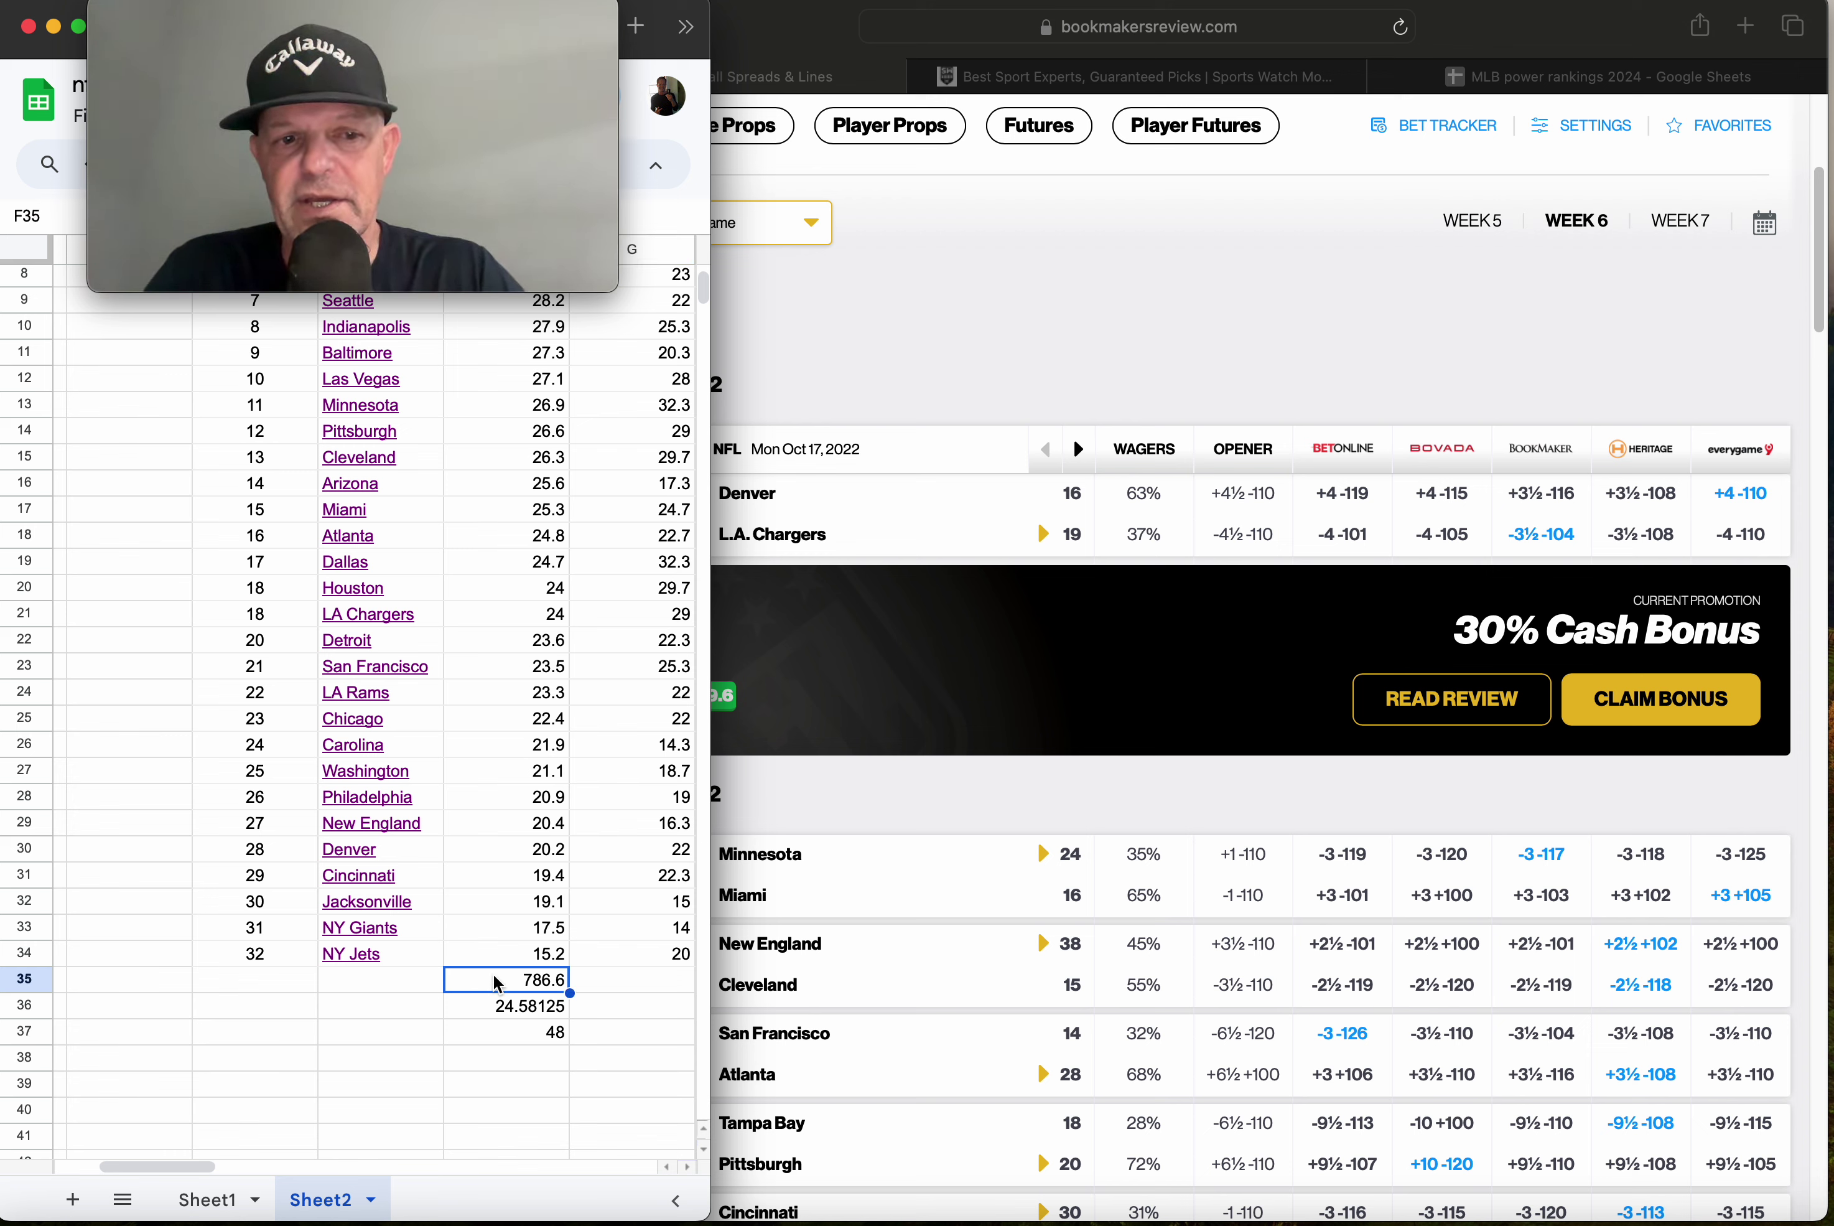
key("Down")
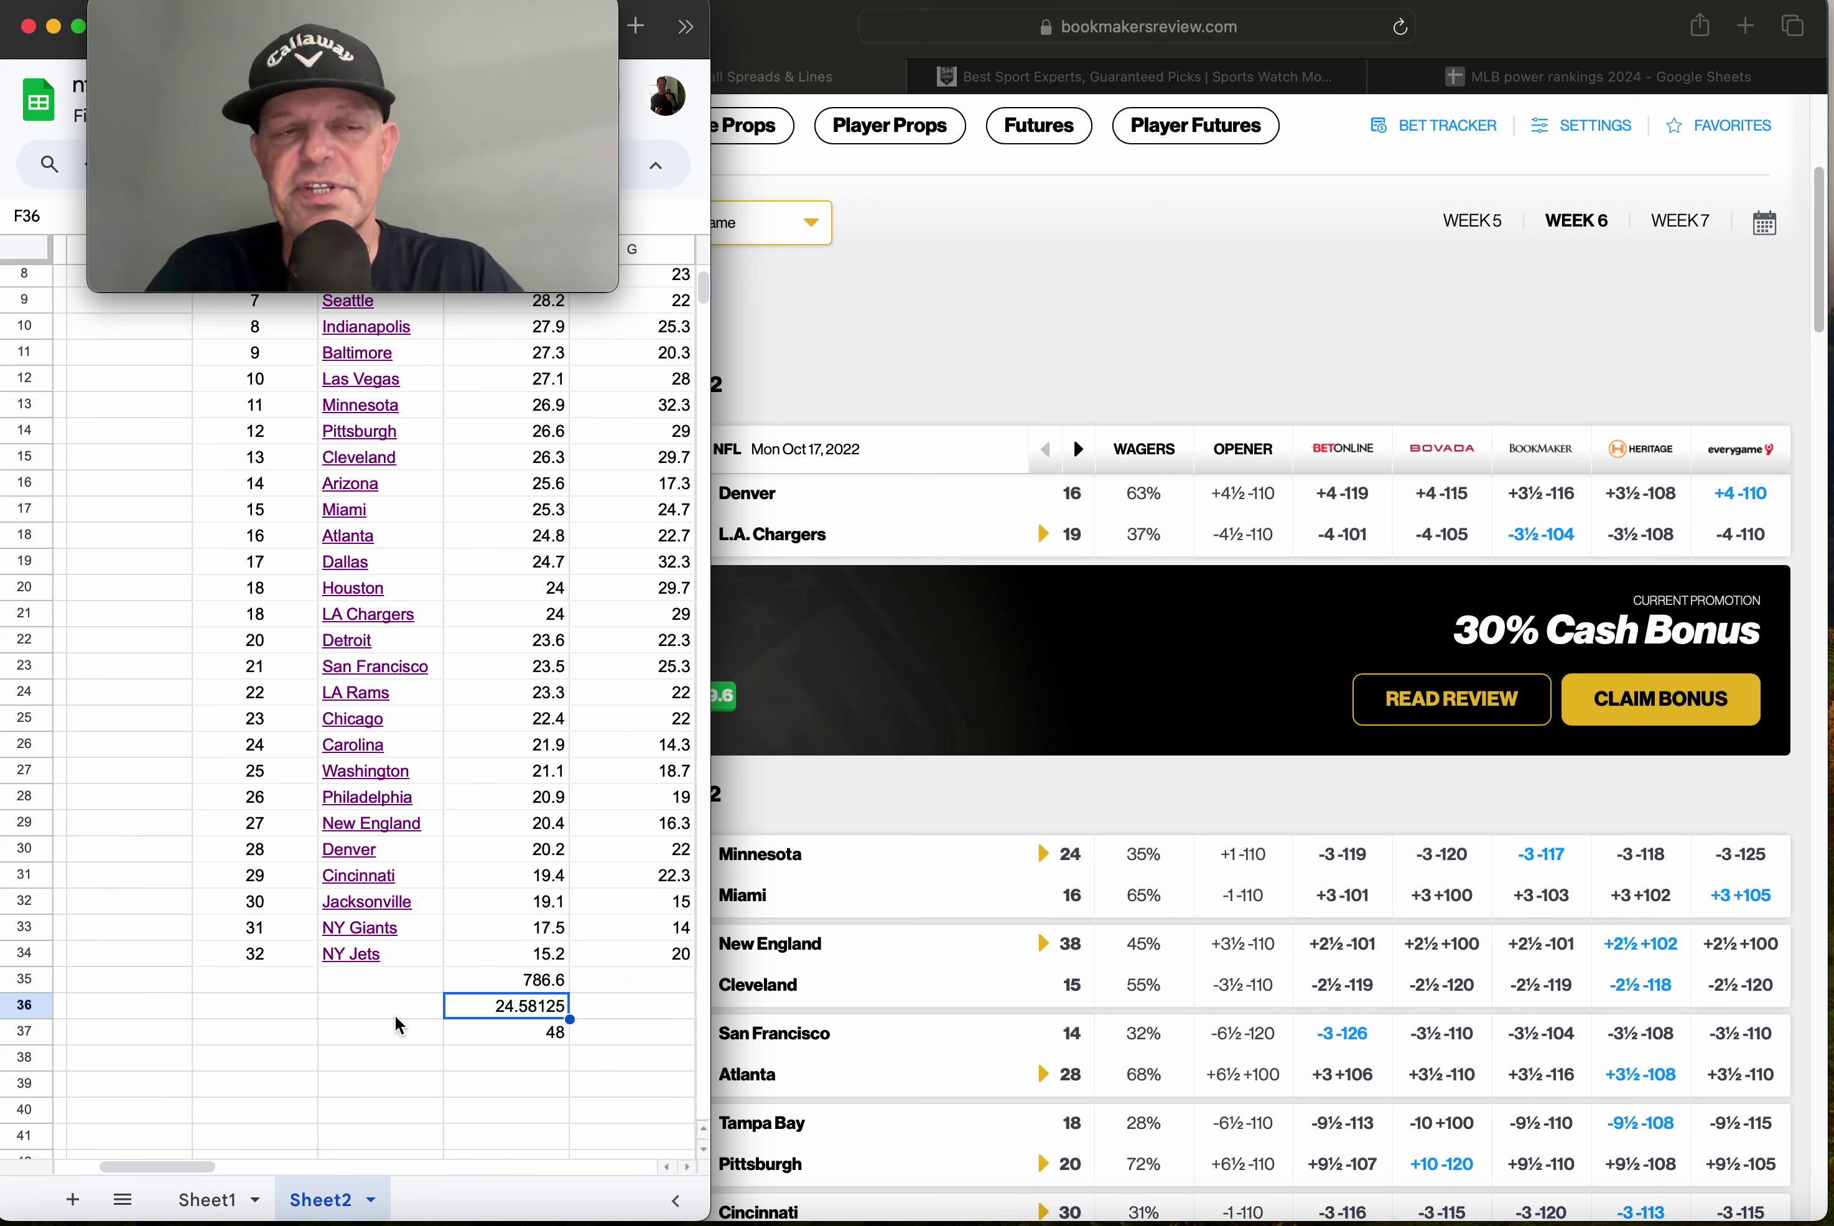
key("Up")
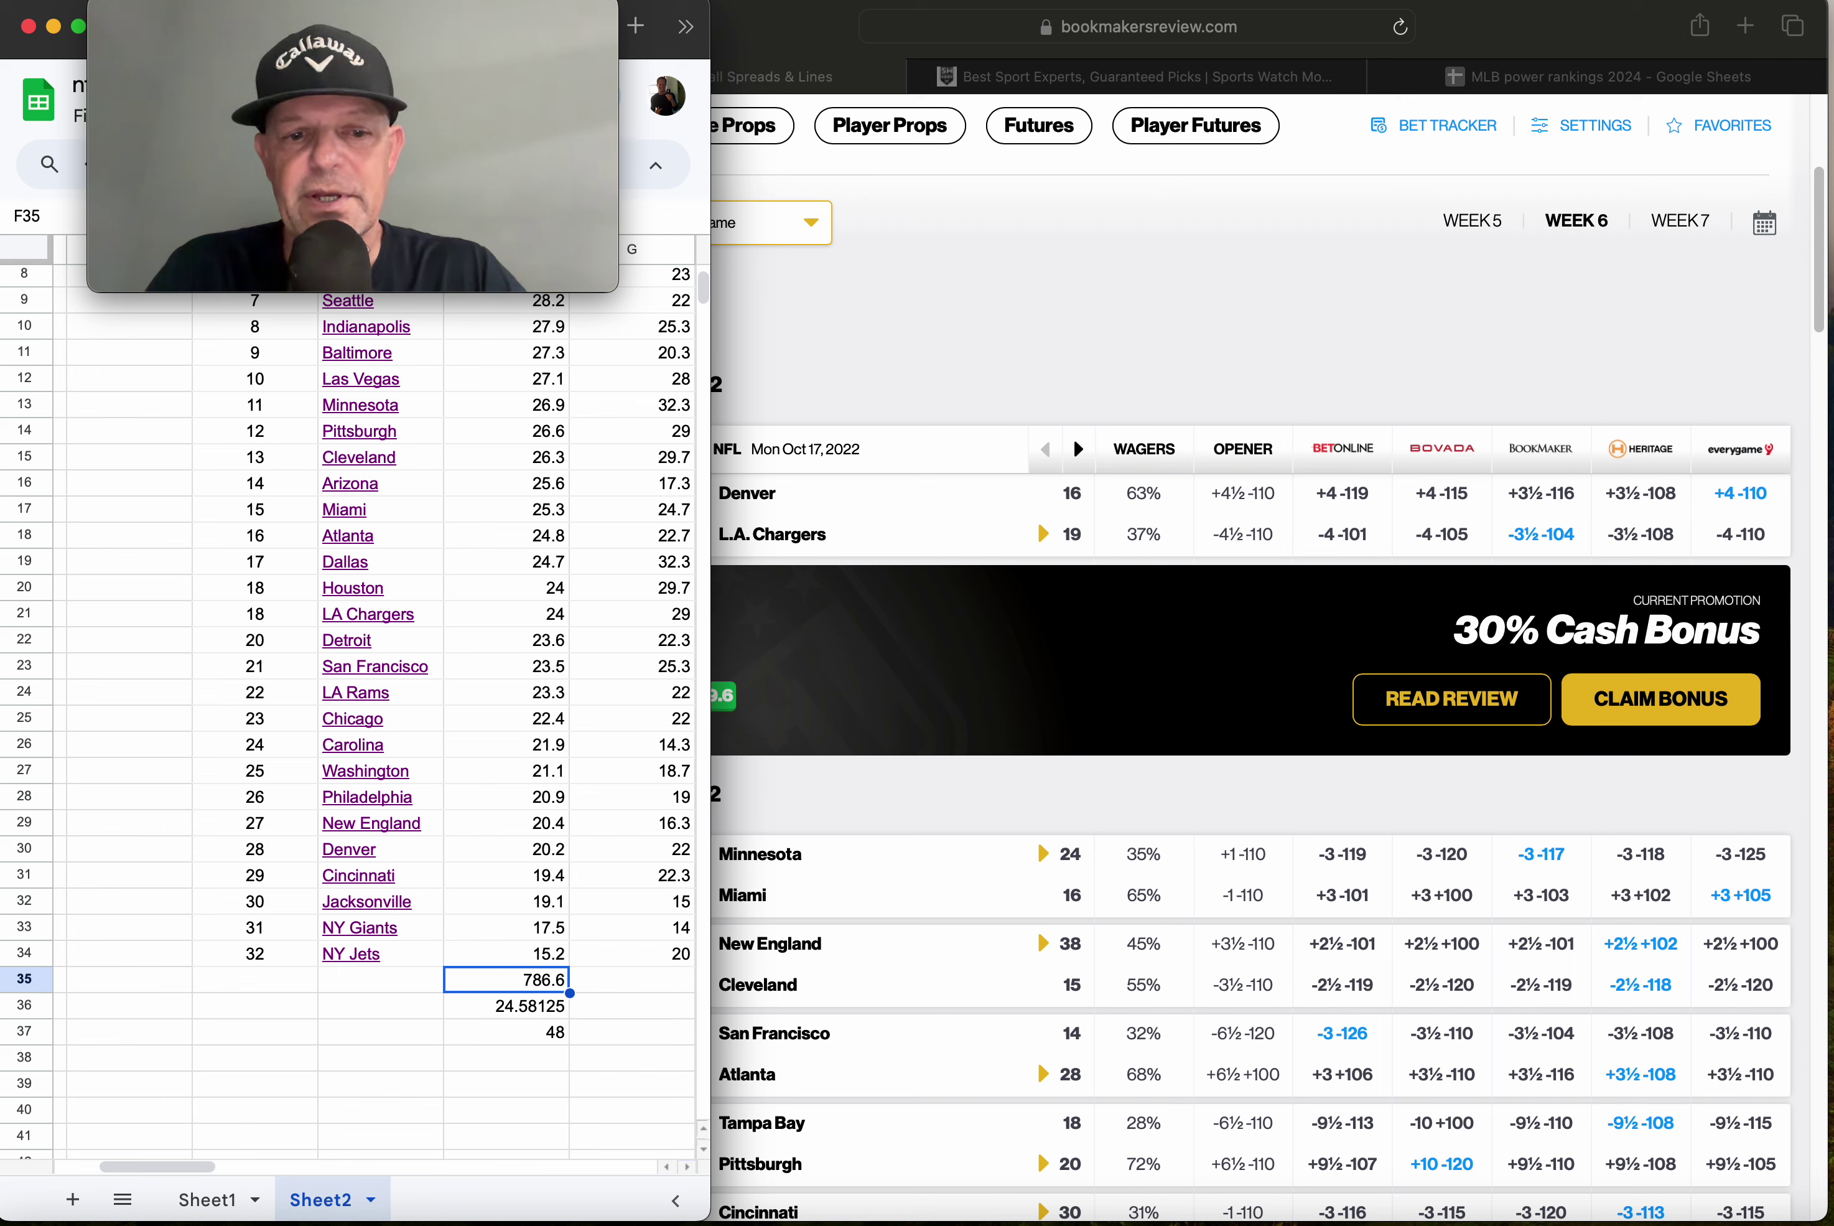
key("Down")
key("Down")
key("Up")
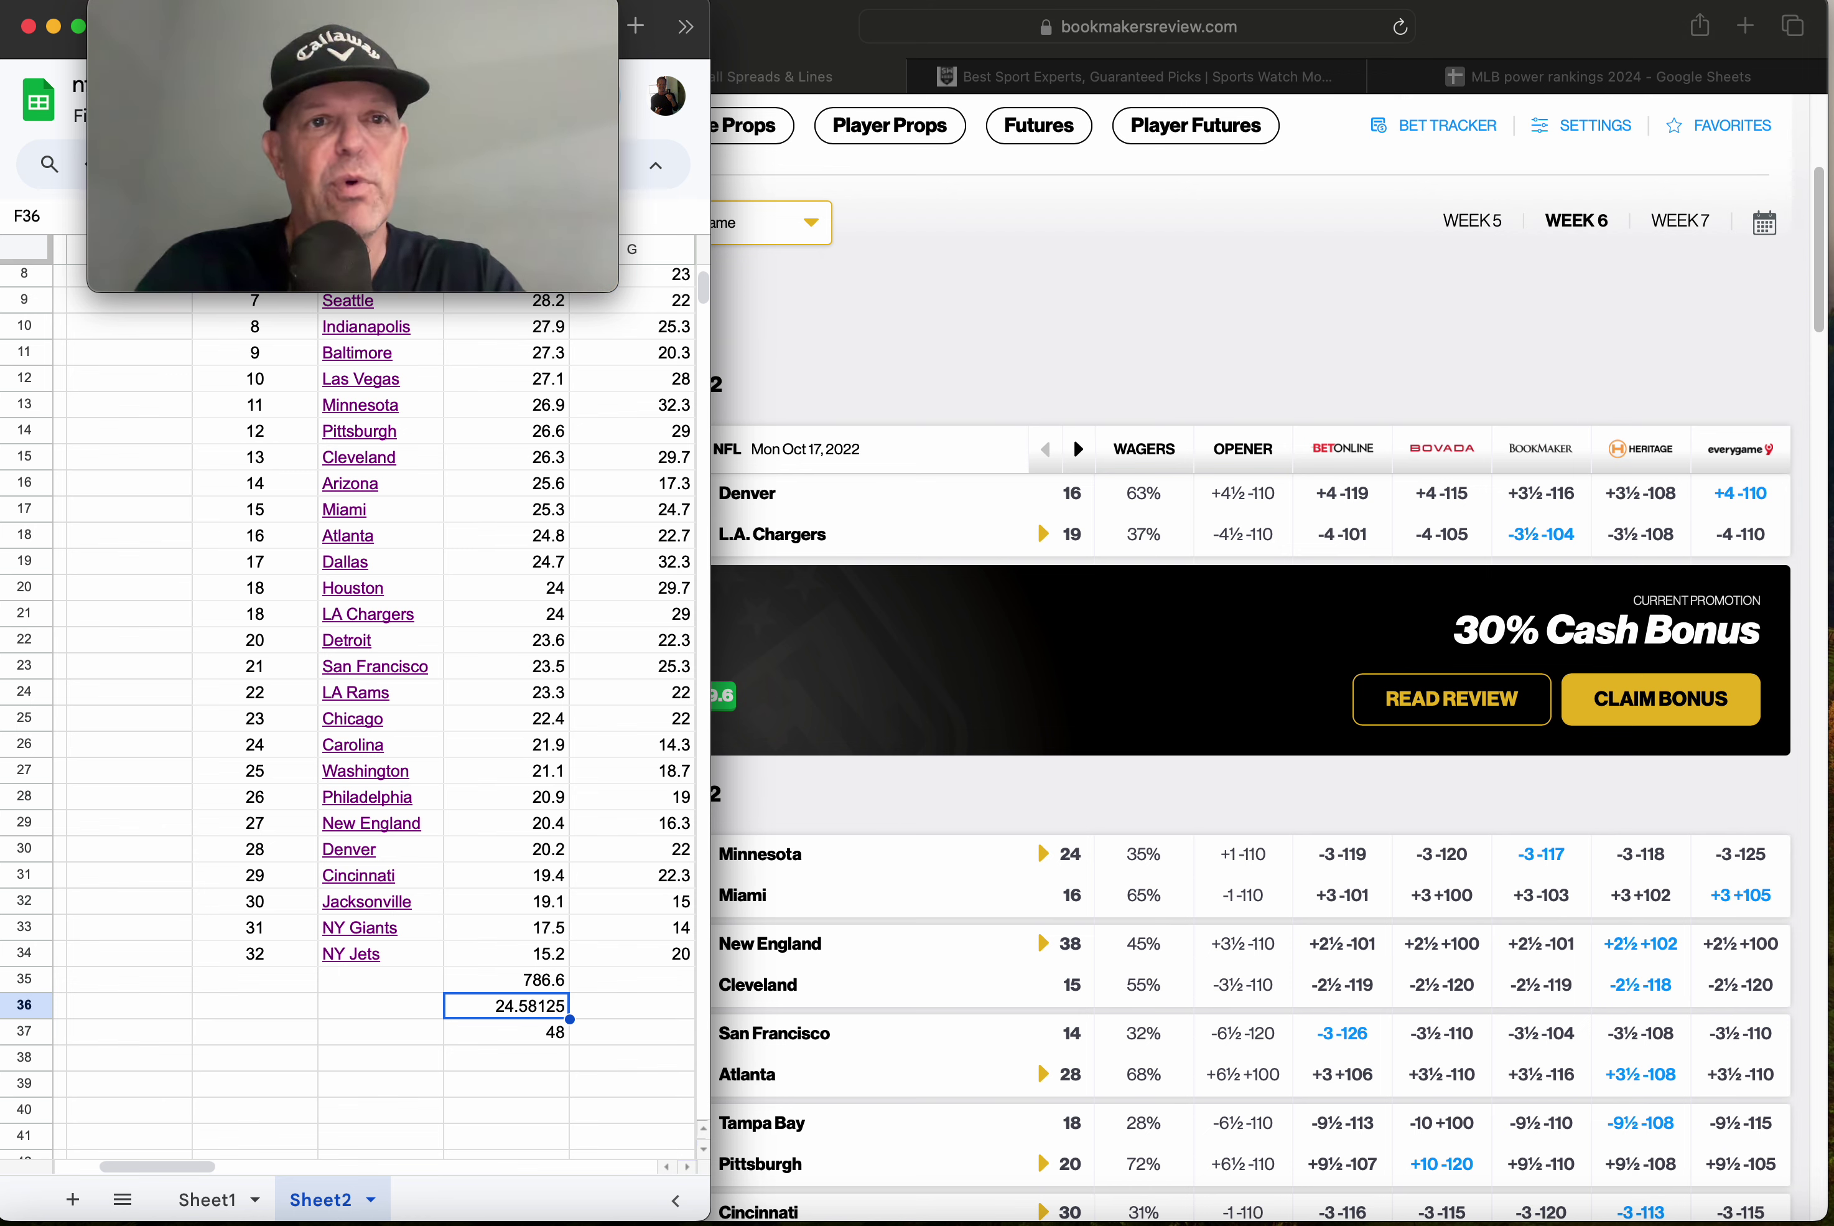
left_click(506, 1032)
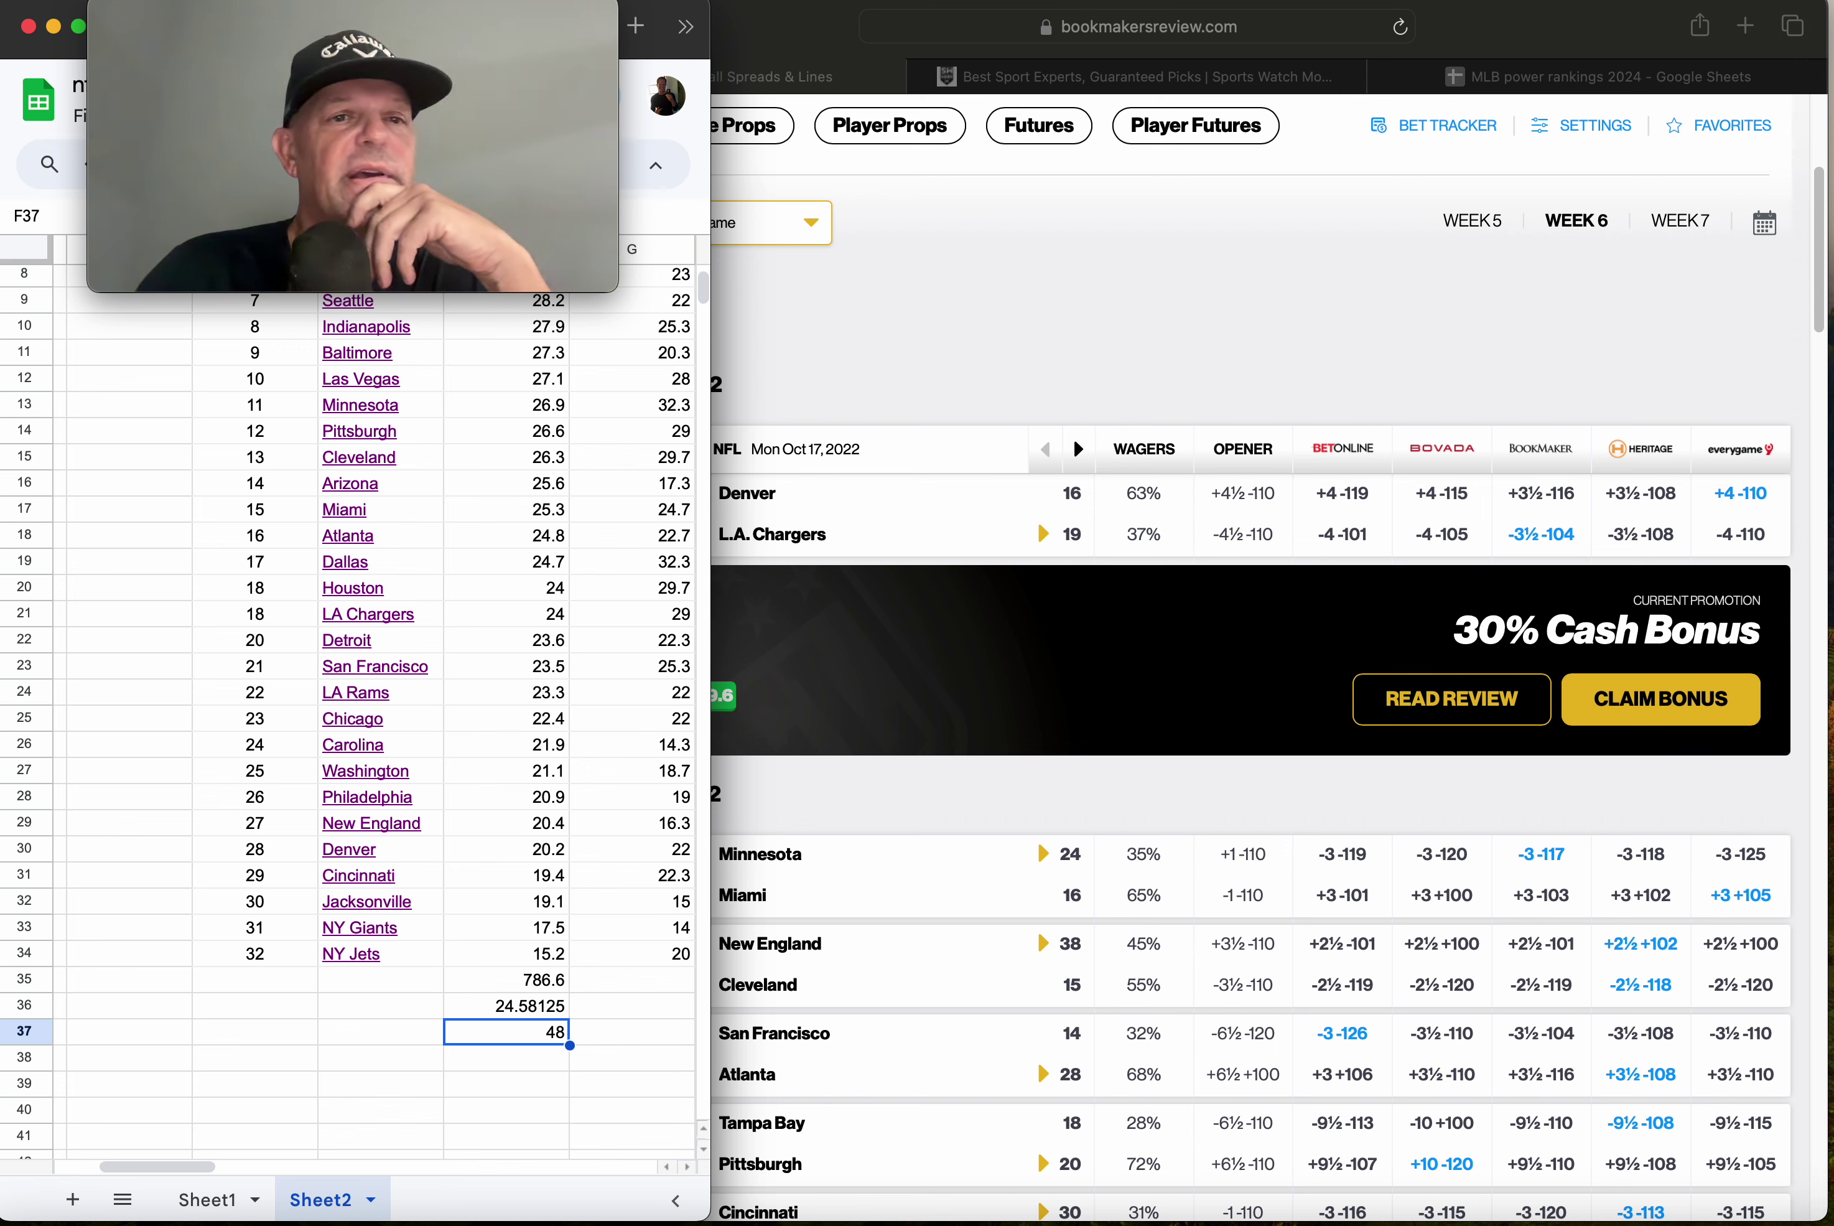
Examine the summary figures in O35 to O37 beneath the second team ranking table in Sheet2.
key("Right")
key("Right")
key("Right")
key("Right")
key("Right")
key("Right")
key("Right")
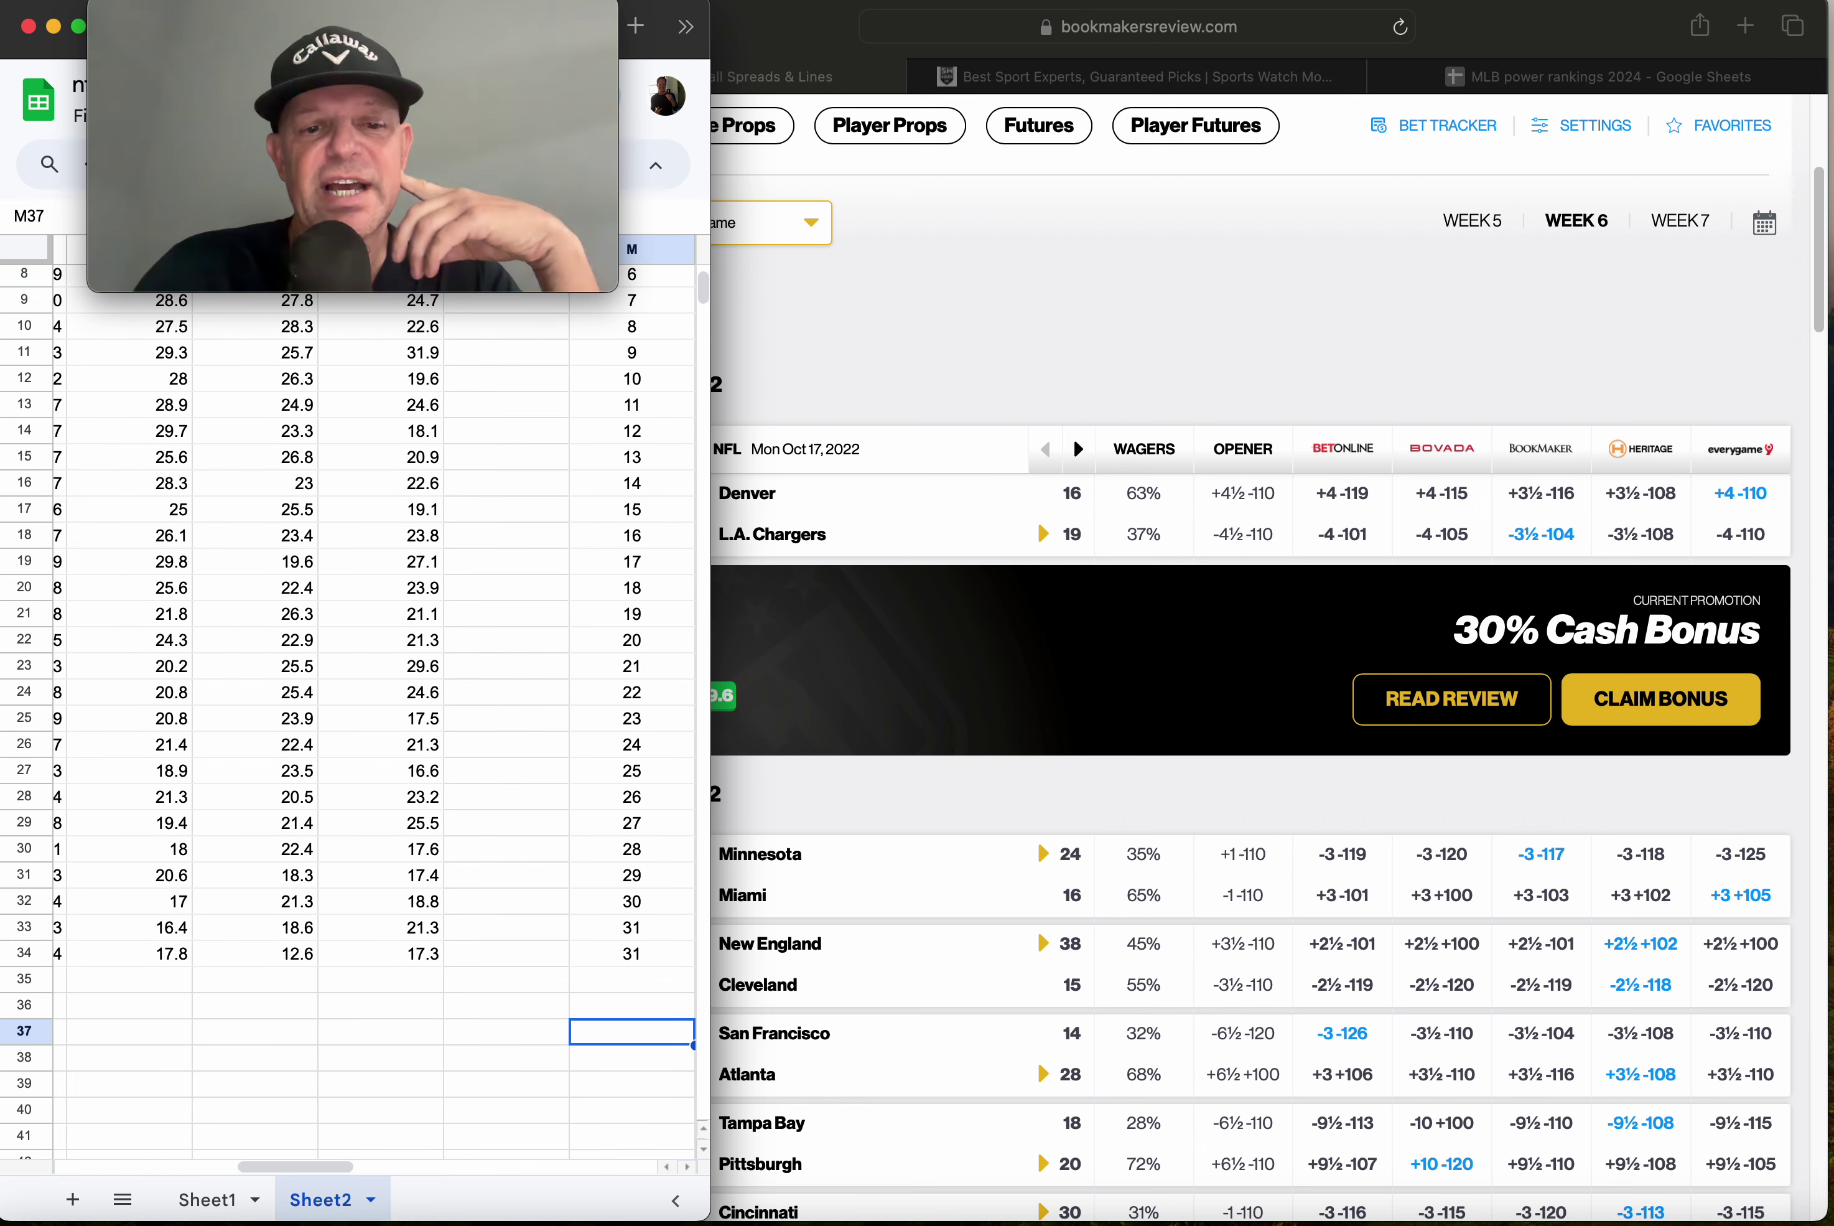
key("Right")
key("Right")
key("Right")
key("Up")
key("Up")
key("Left")
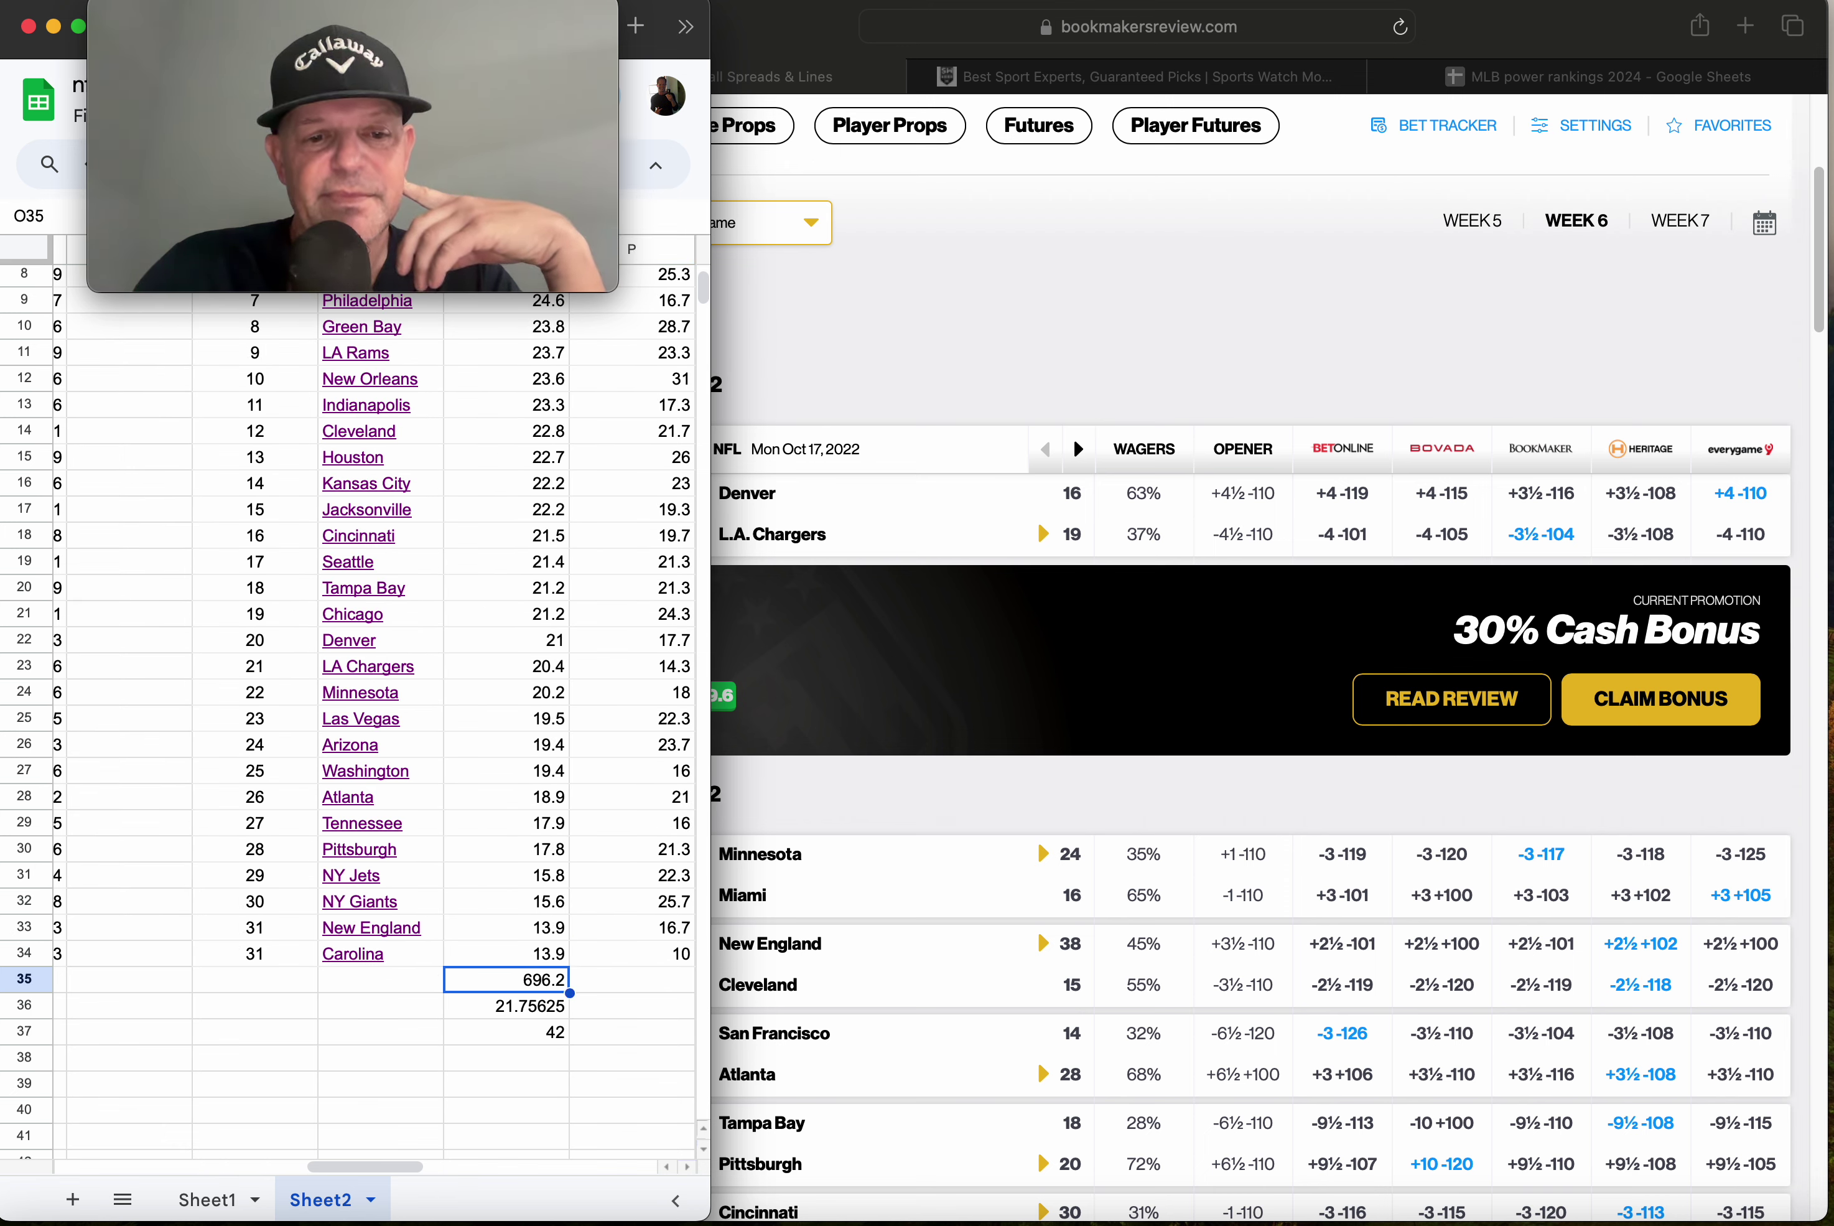
left_click(506, 1005)
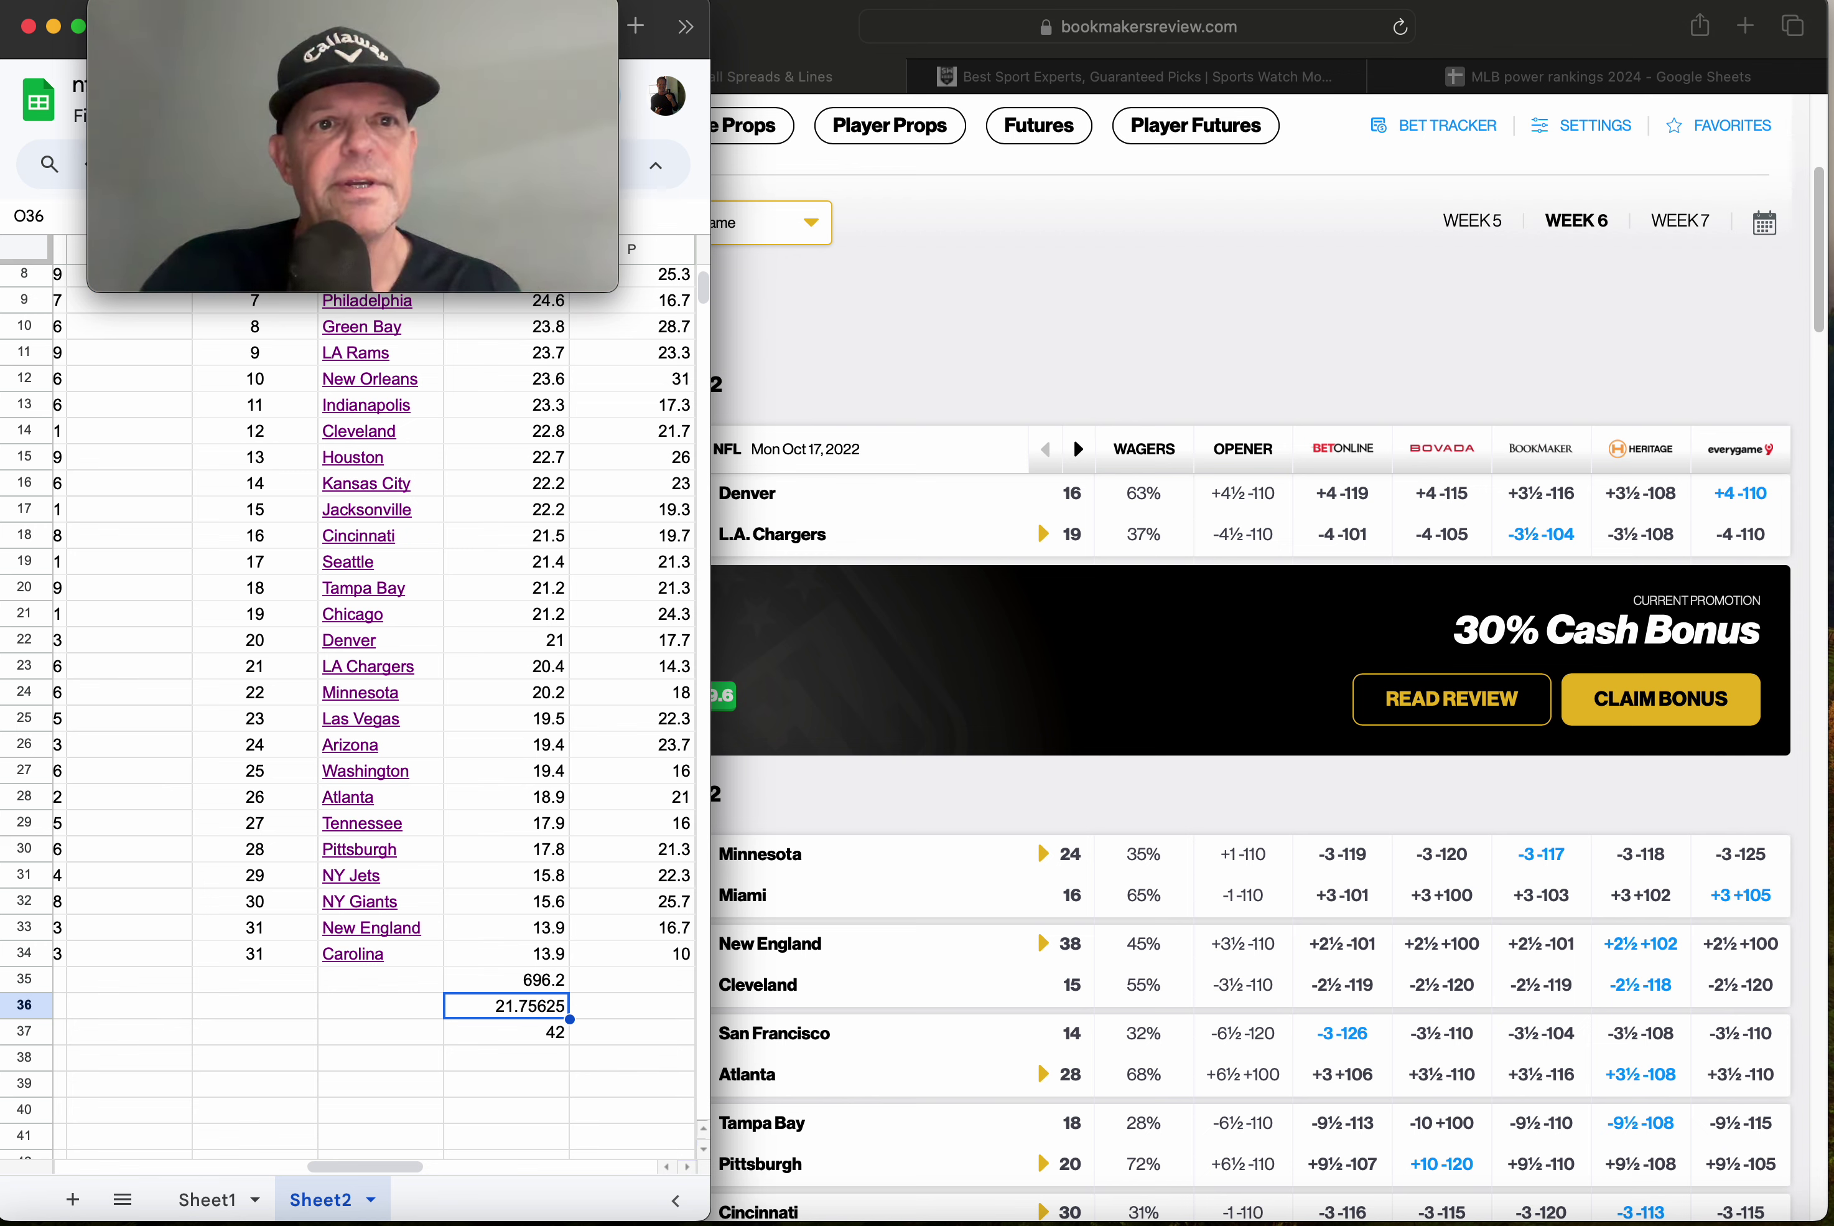
left_click(506, 1031)
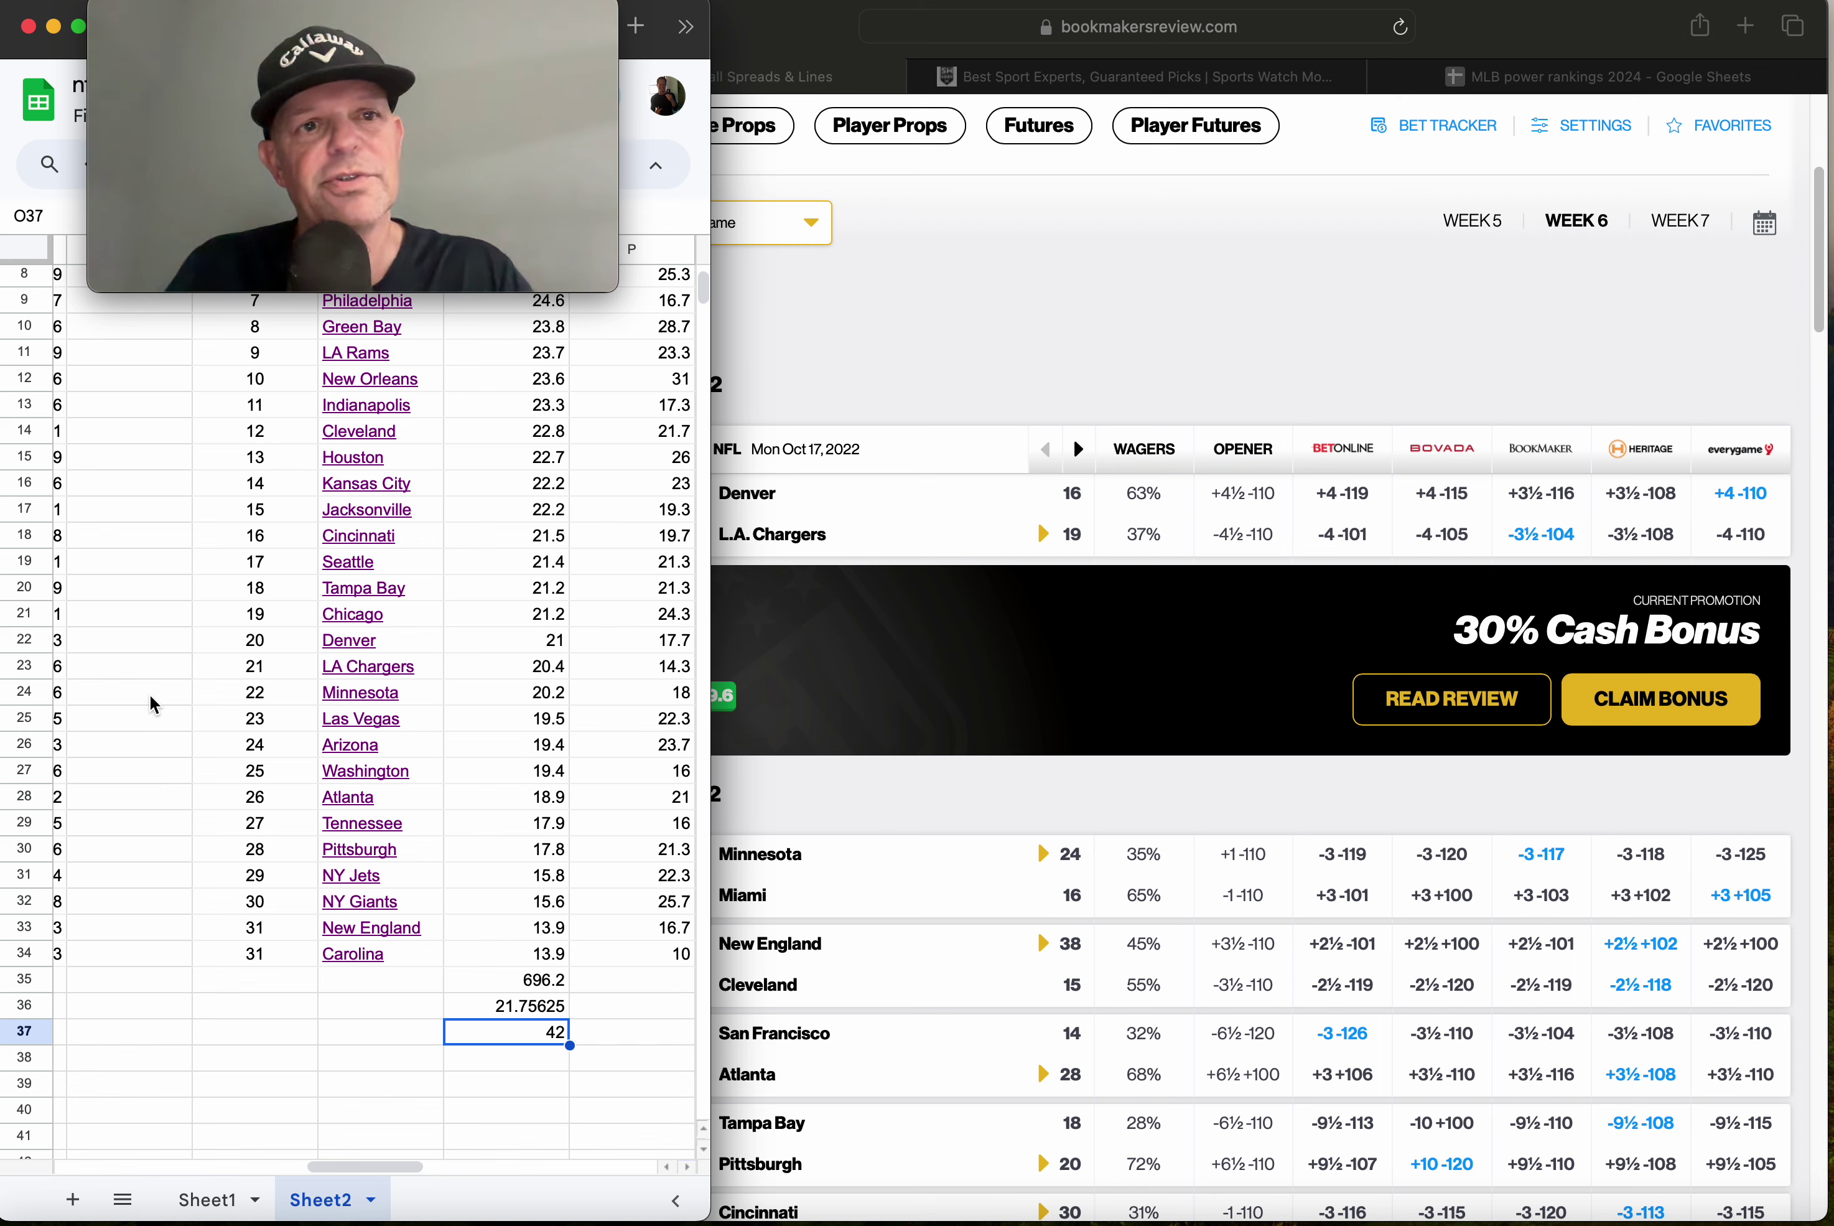
Go back to Sheet1 and look over the Week 6 odds and results on the bookmakersreview.com page.
left_click(177, 650)
key("Left")
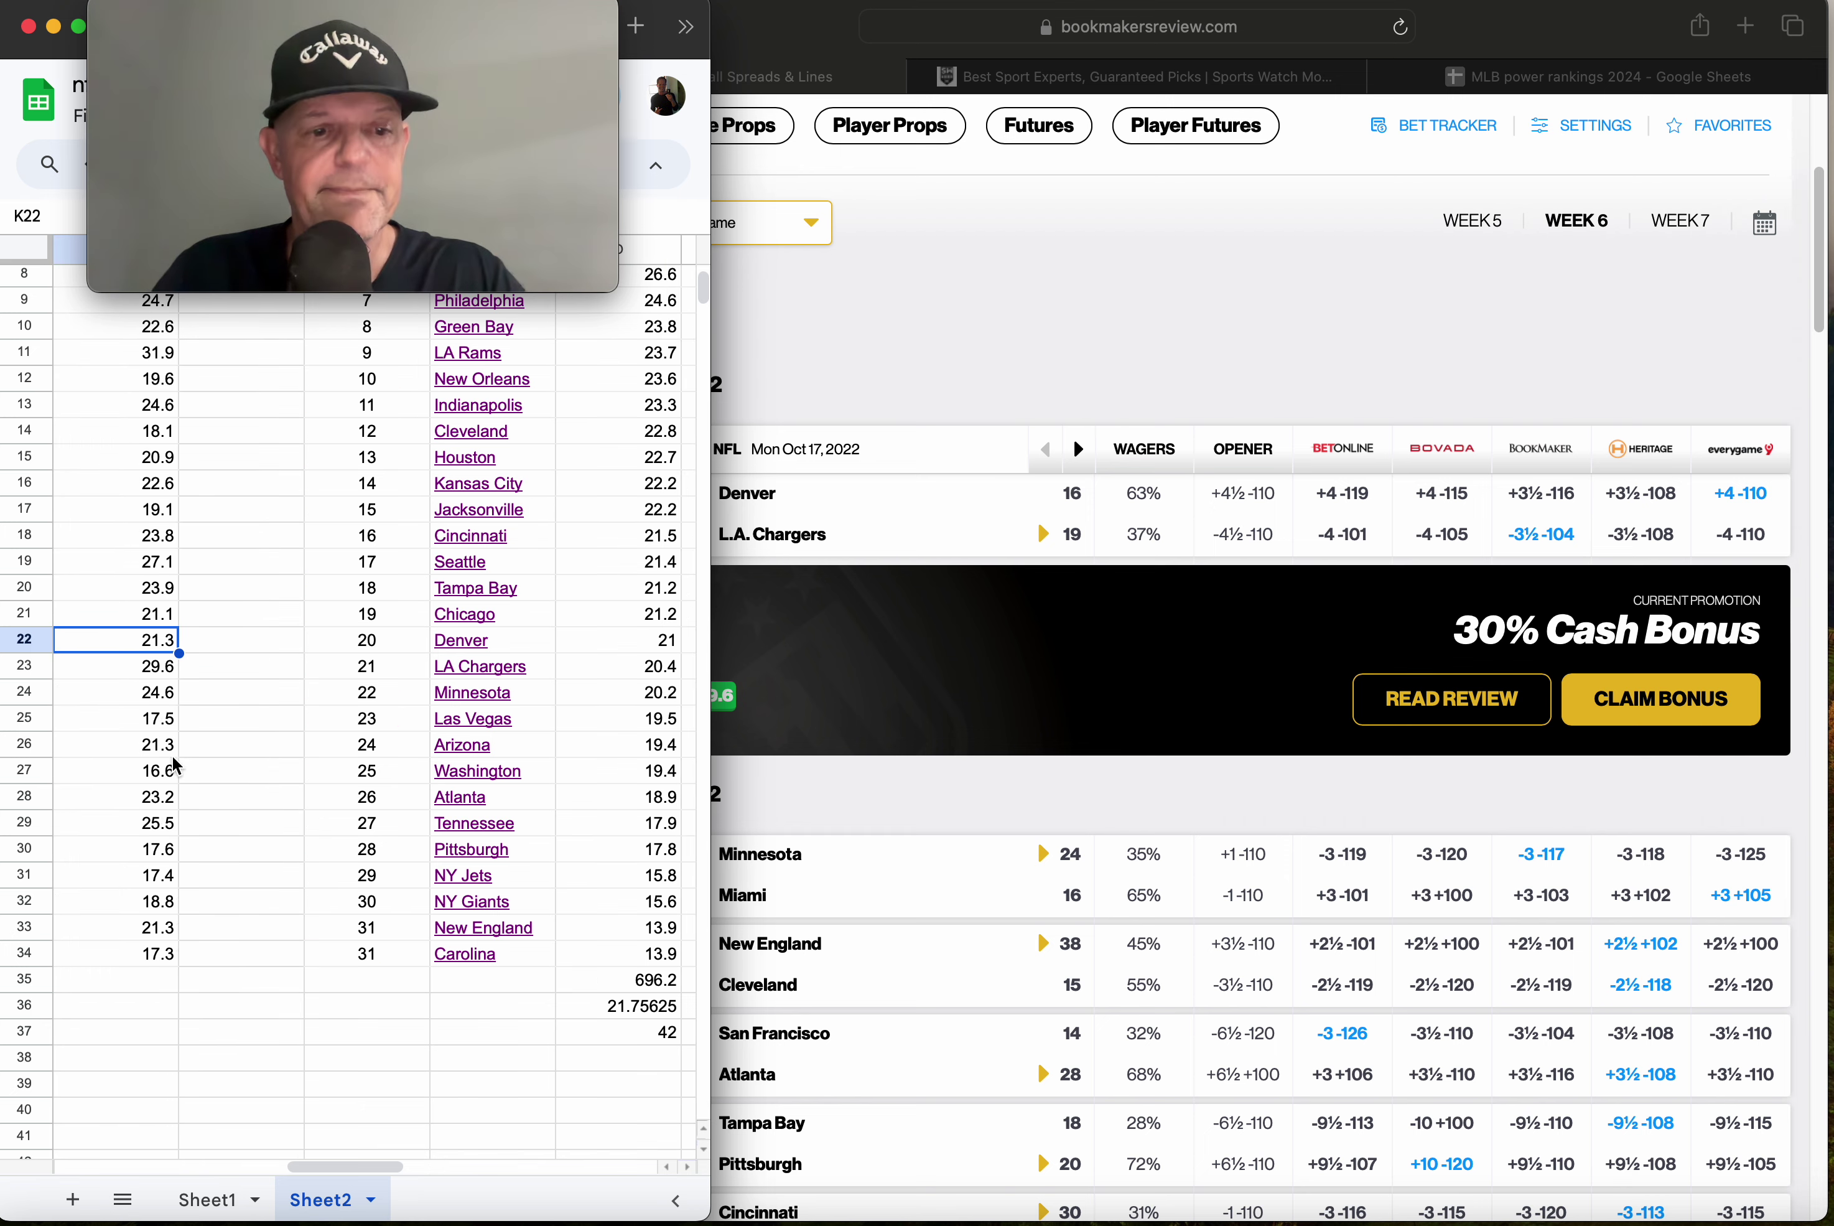
left_click(206, 1199)
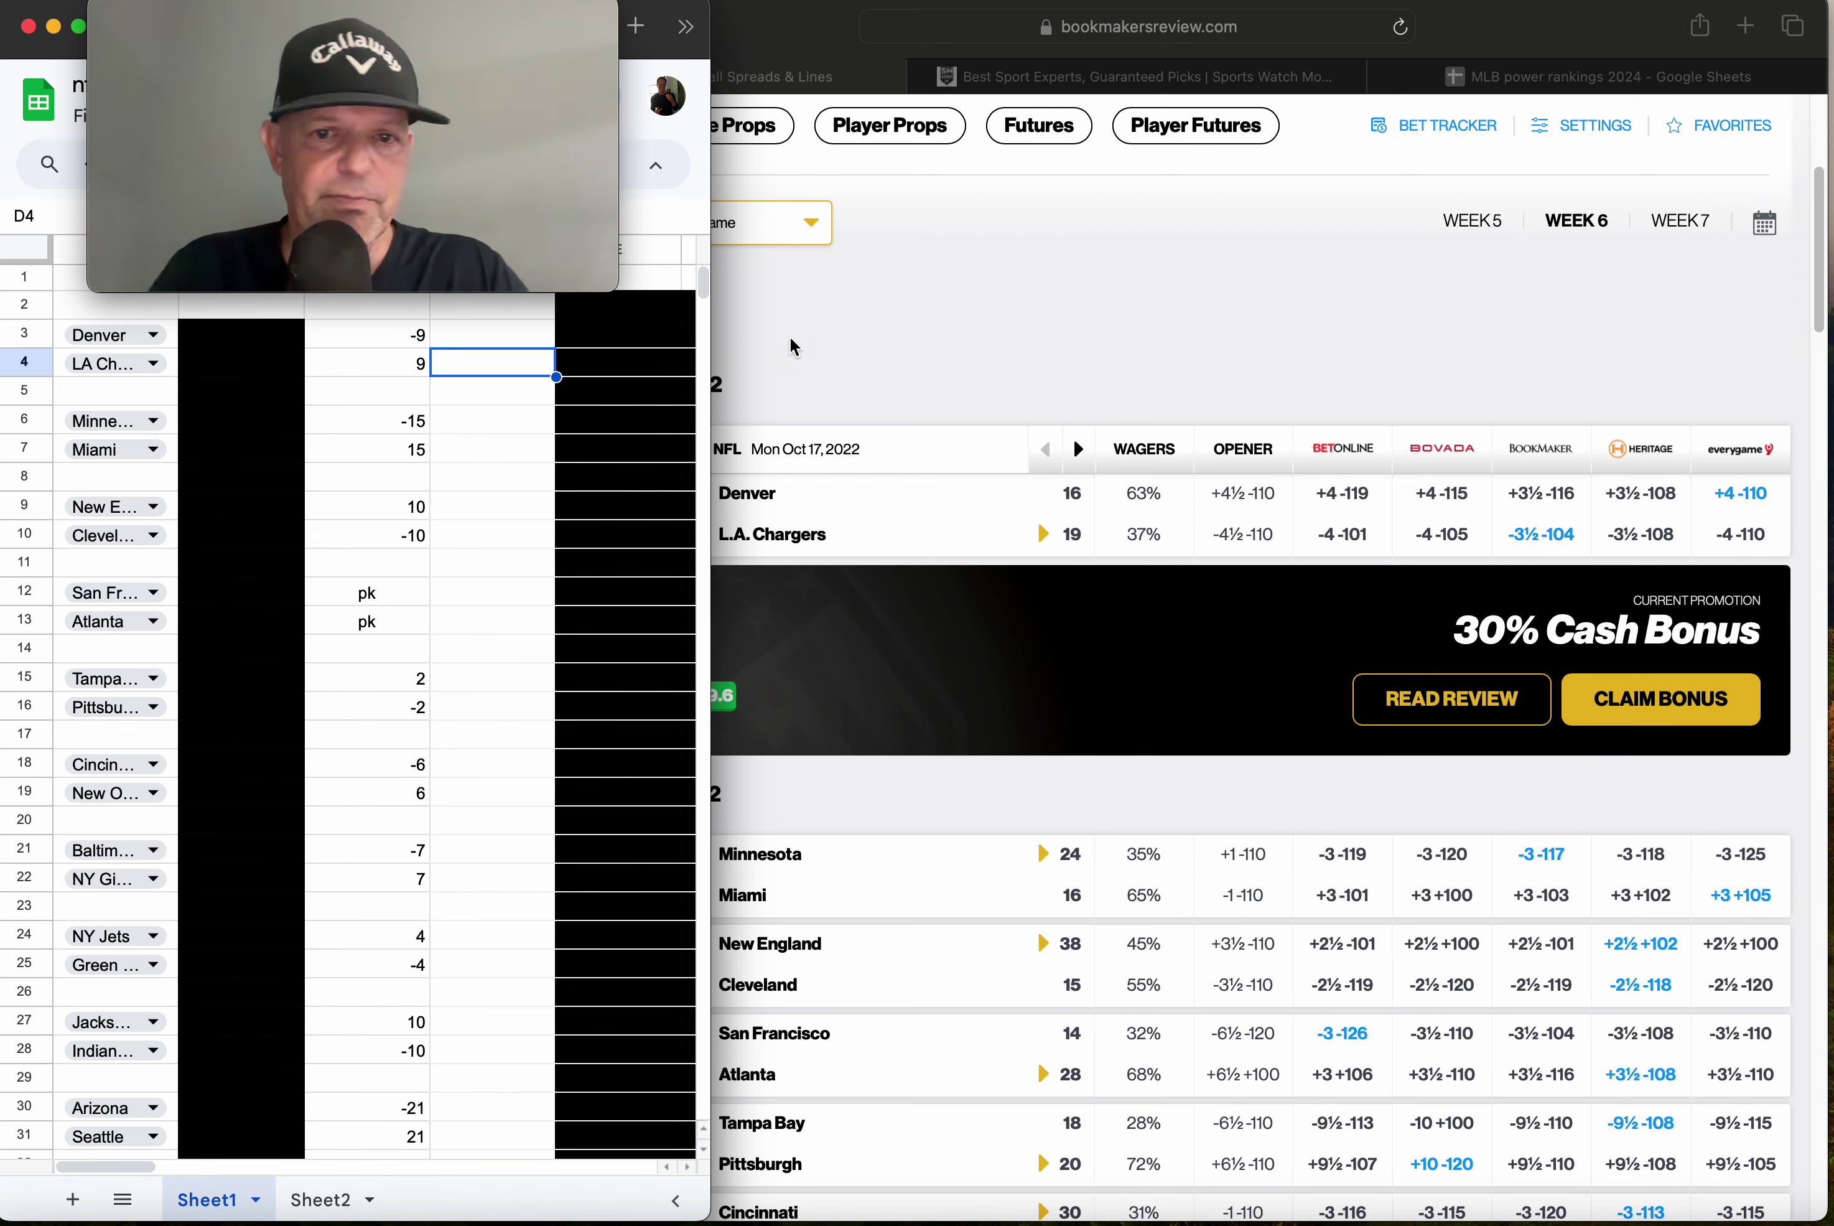
left_click(806, 328)
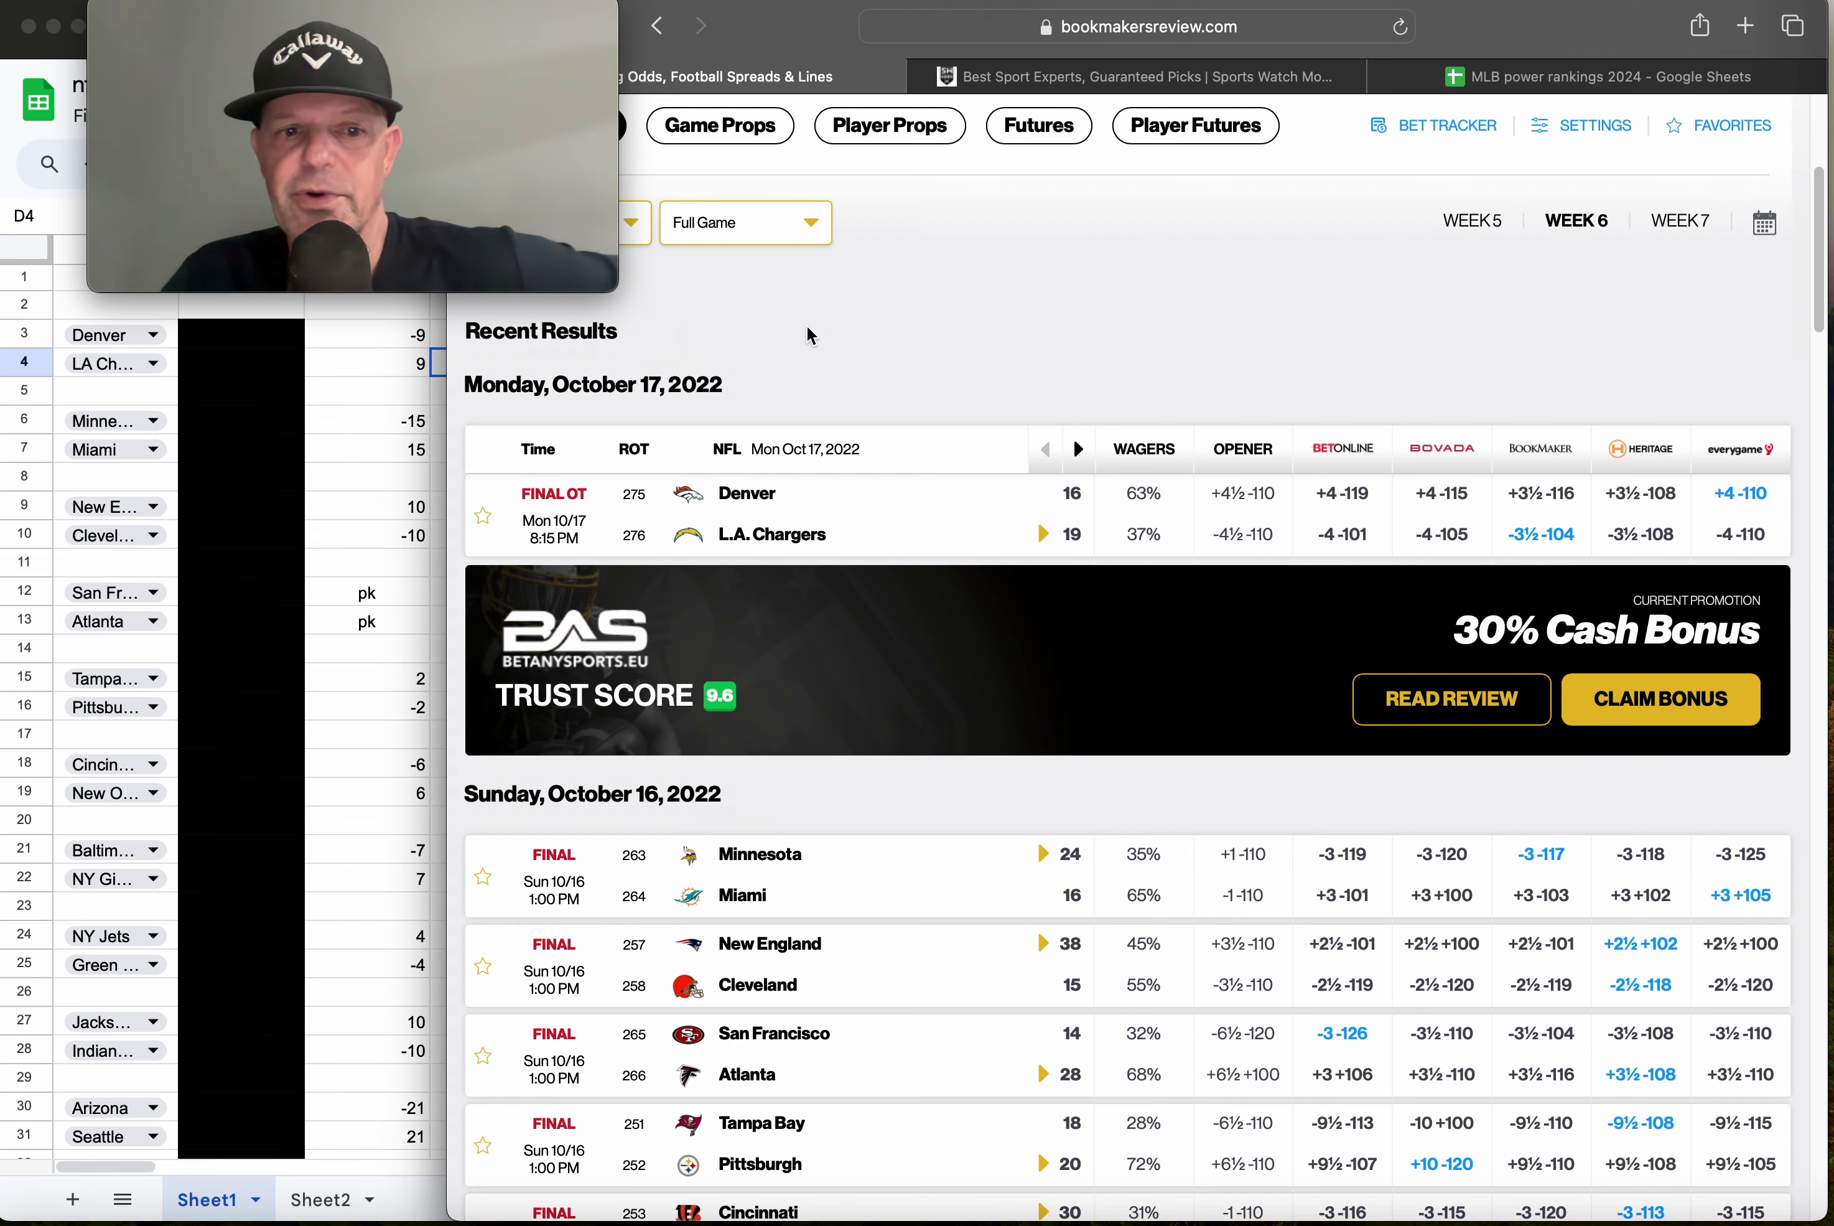
scroll(806, 331, "down", 3)
scroll(807, 331, "up", 2)
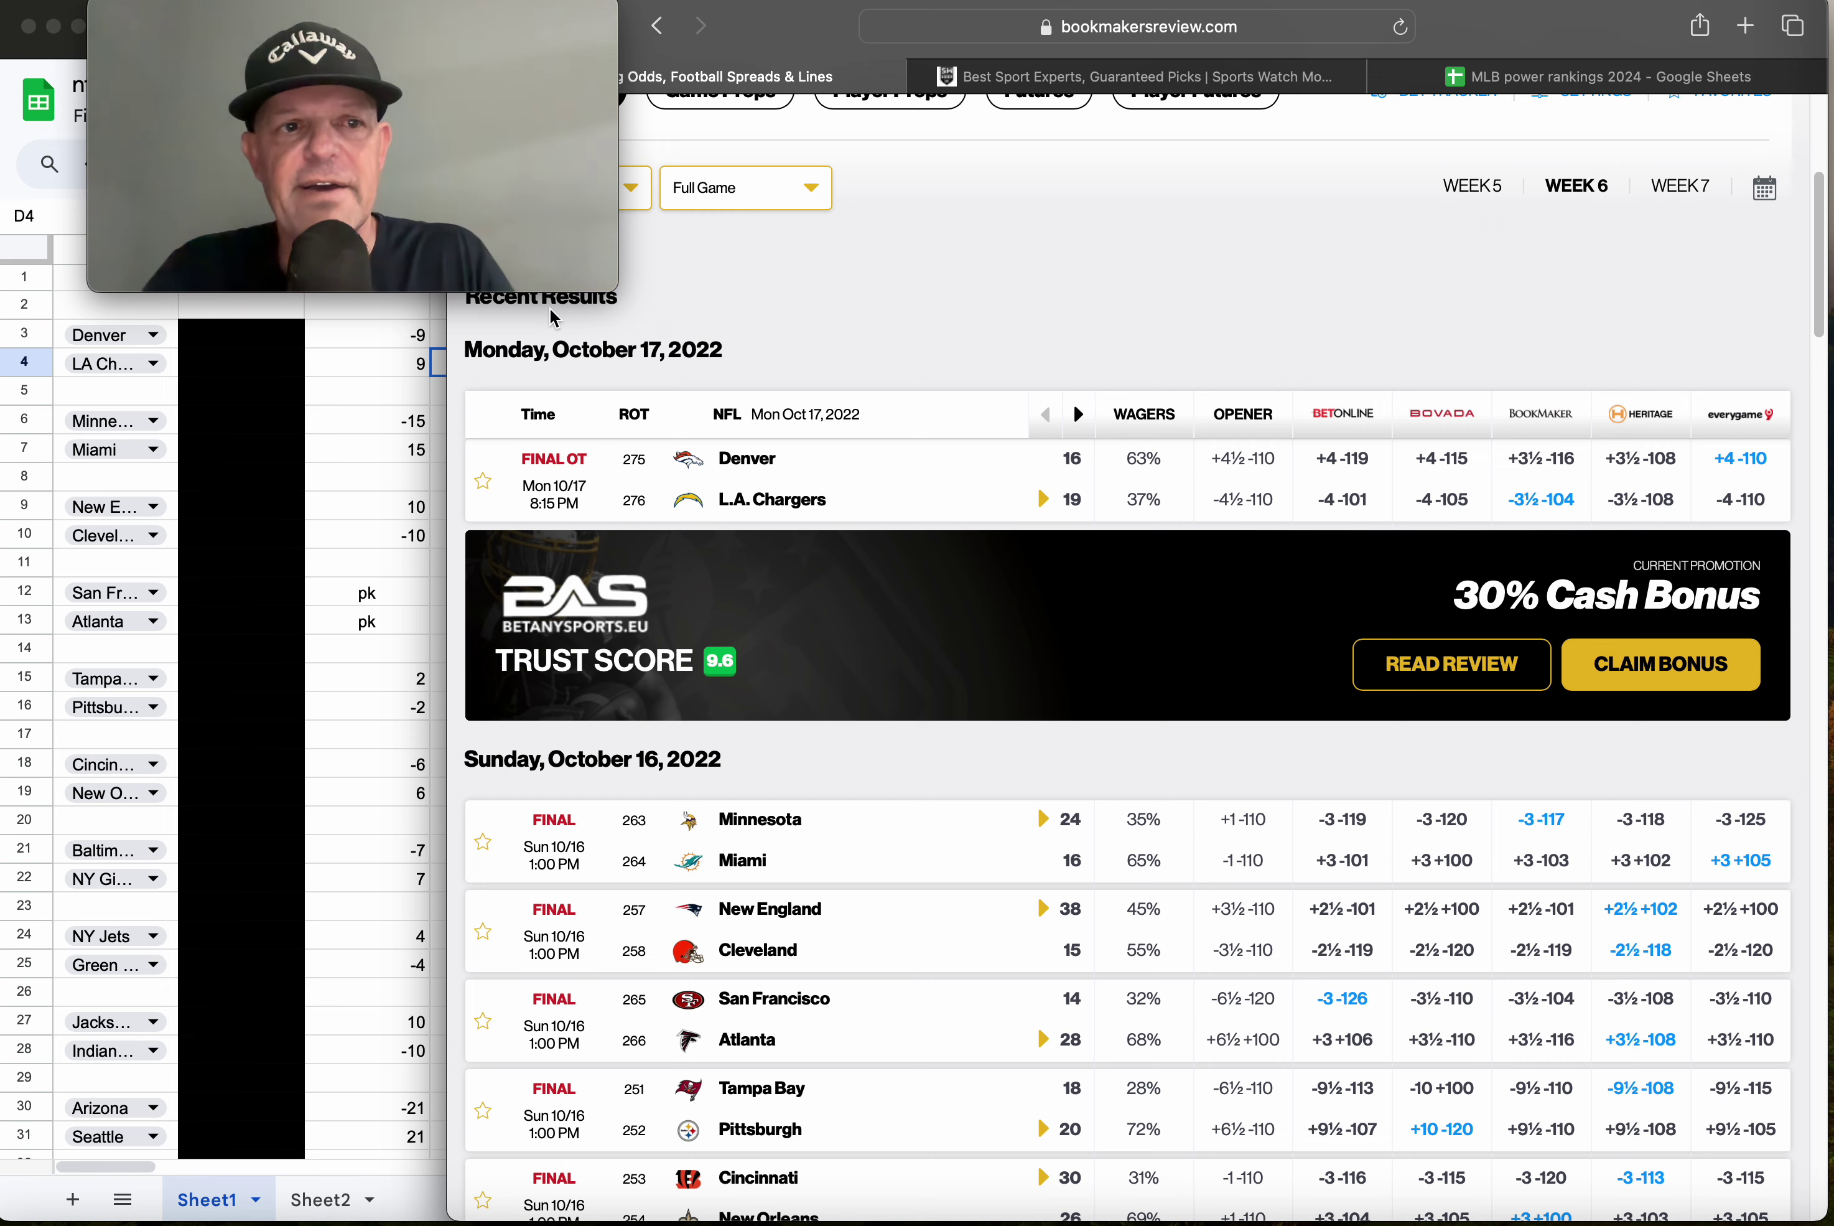
Check the column C lines in Sheet1 for the Denver–LA Chargers and Minnesota–Miami games.
left_click(355, 353)
left_click(358, 341)
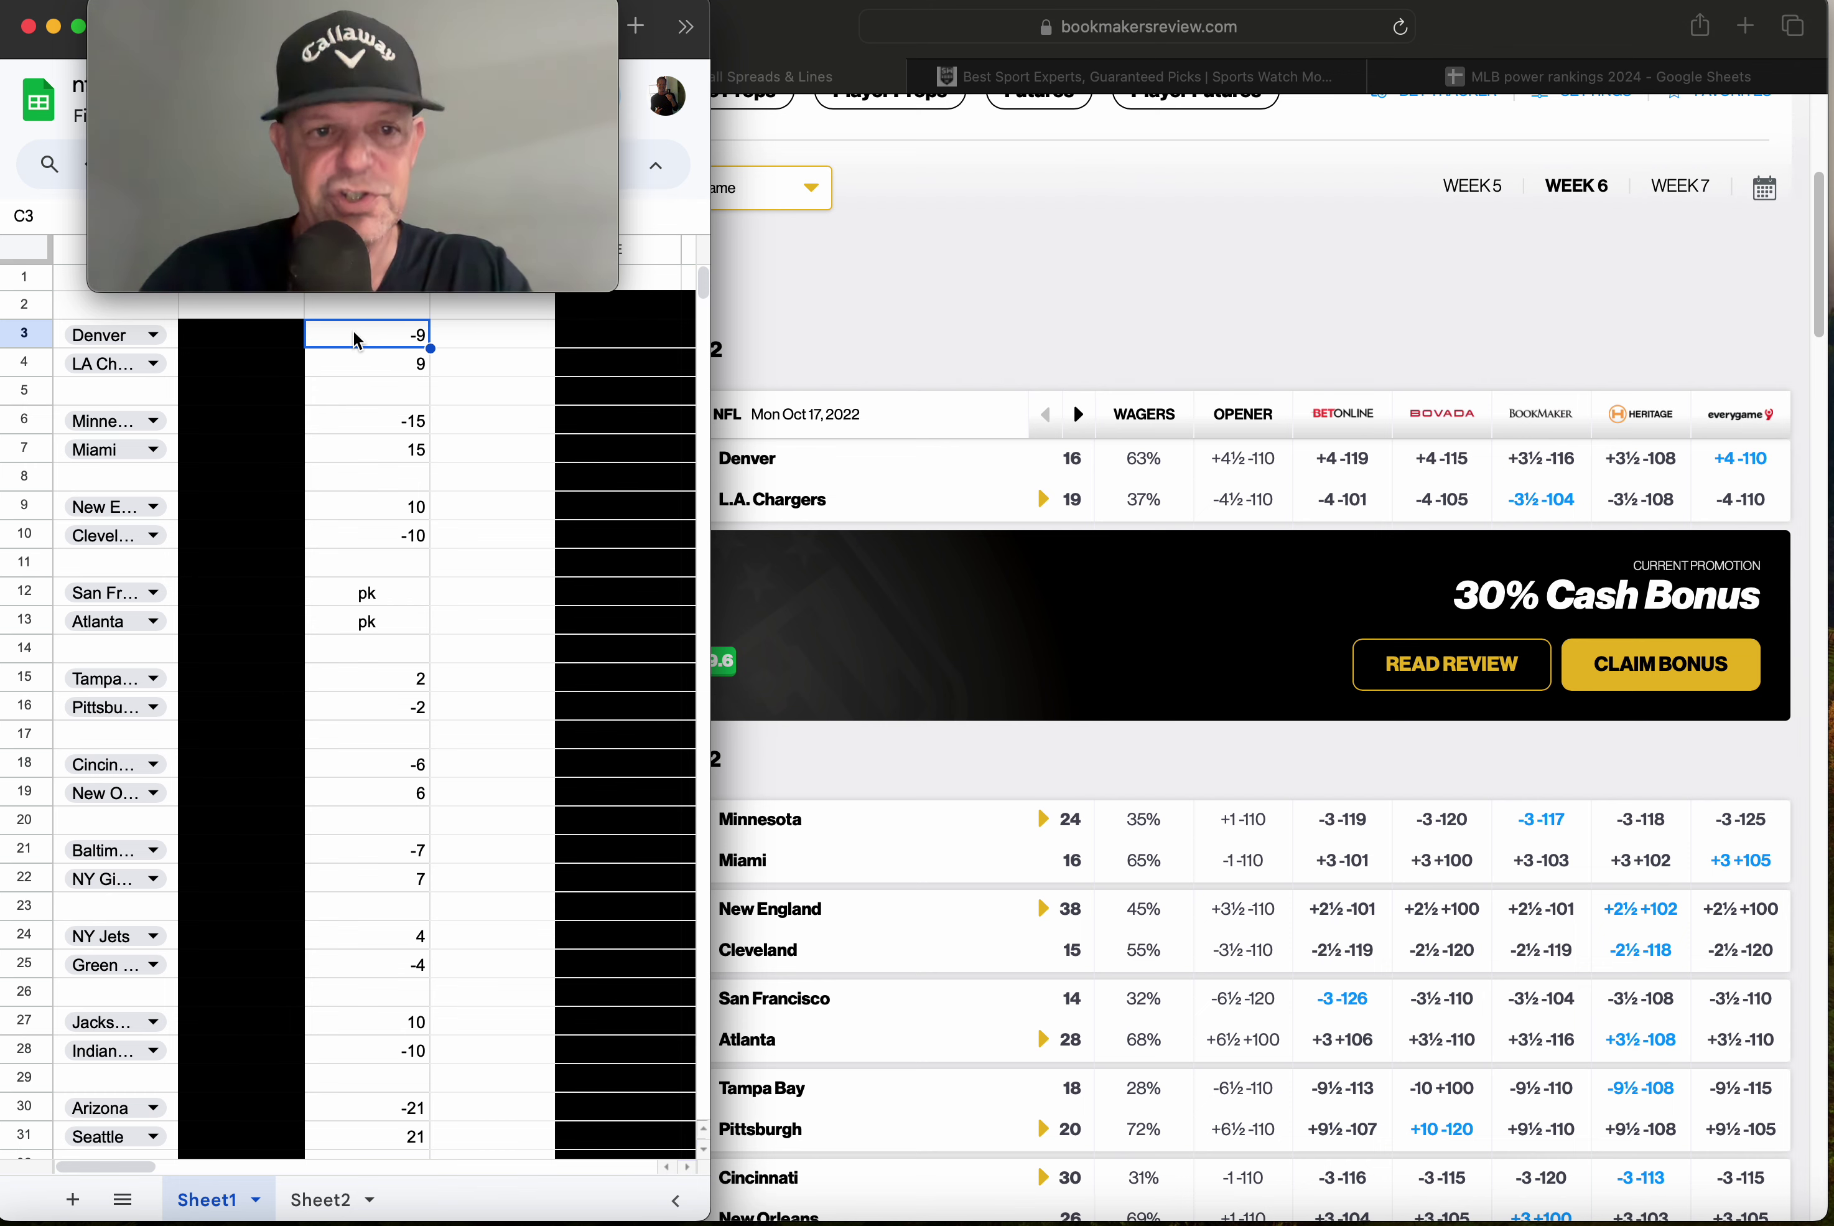
key("Down")
key("Down")
key("Down")
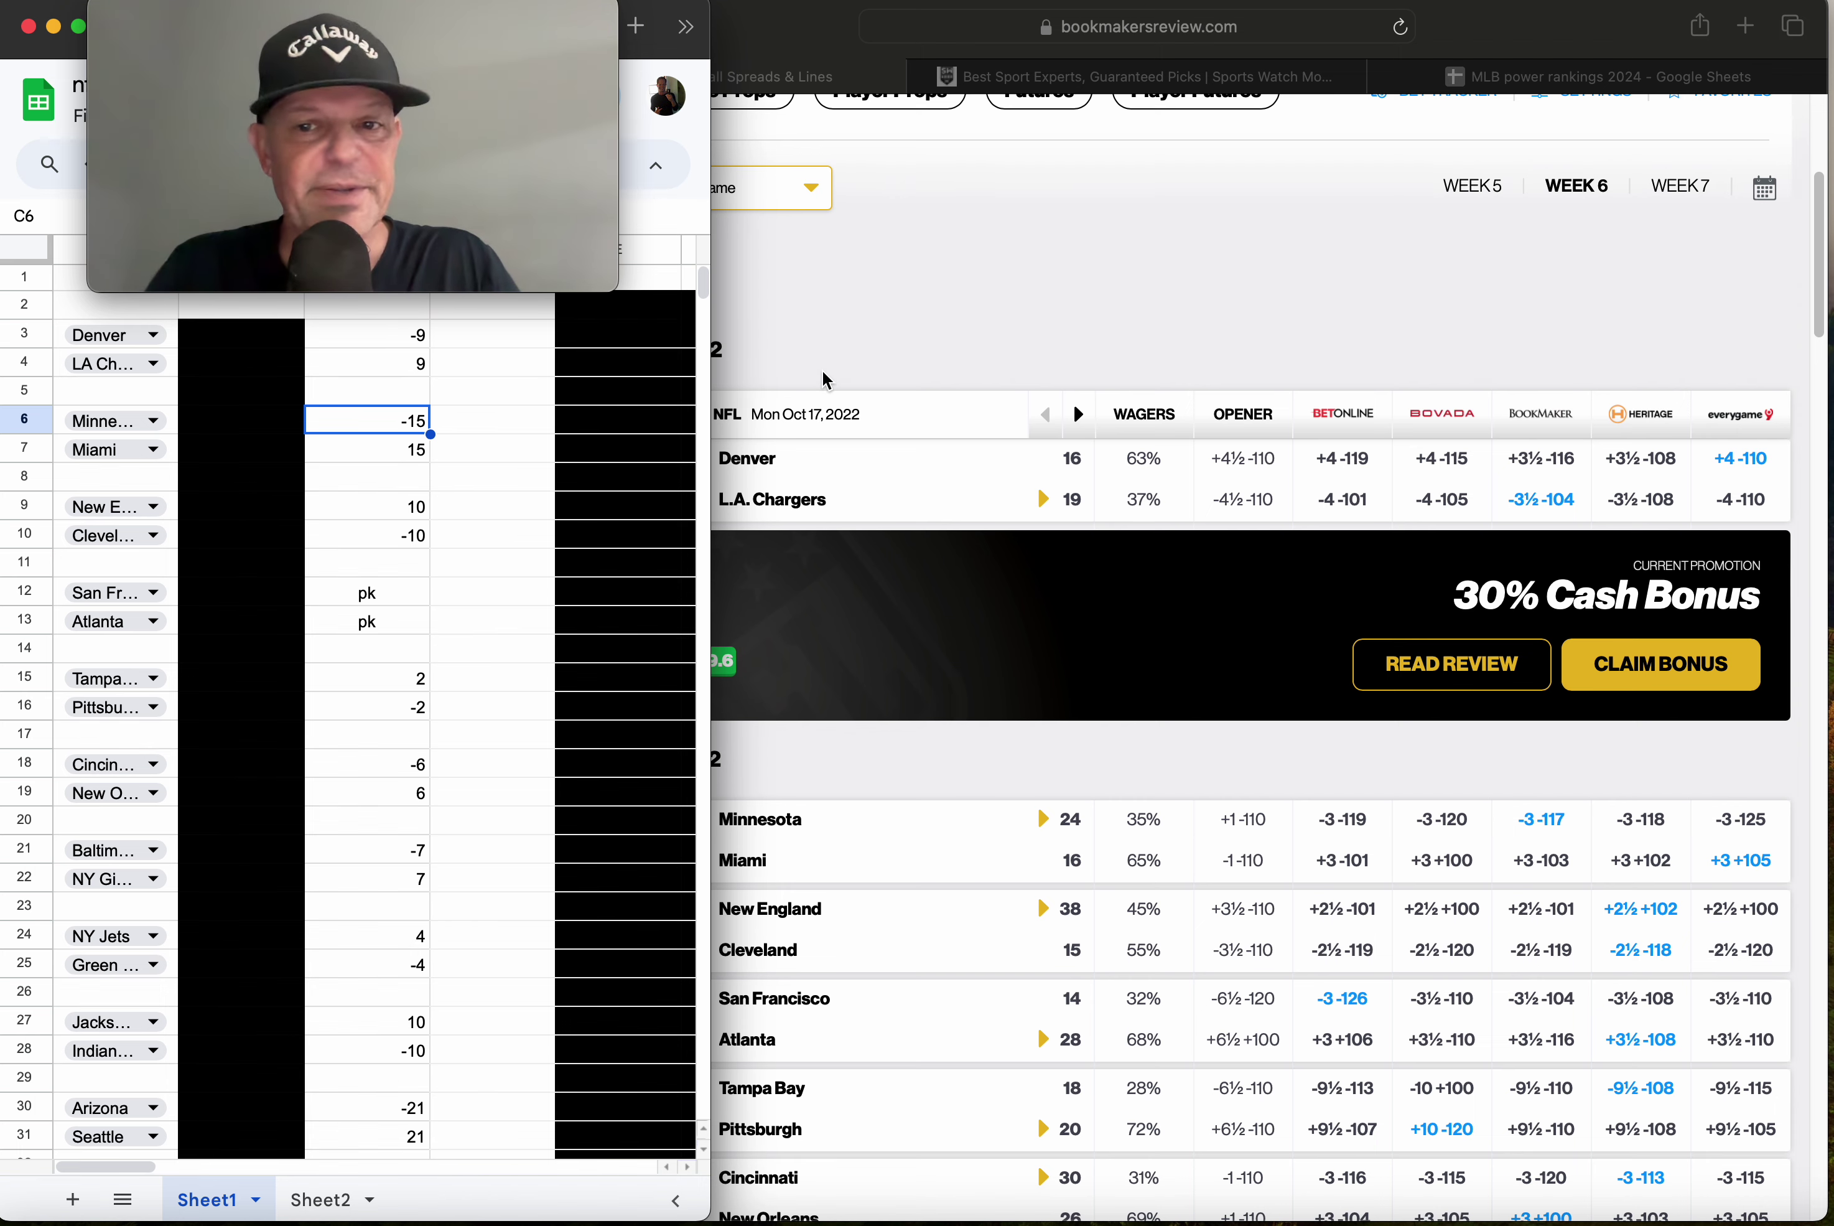
View the October 16 and 17, 2022 game results and bookmaker spreads, and return to Sheet1.
left_click(855, 314)
scroll(856, 315, "down", 3)
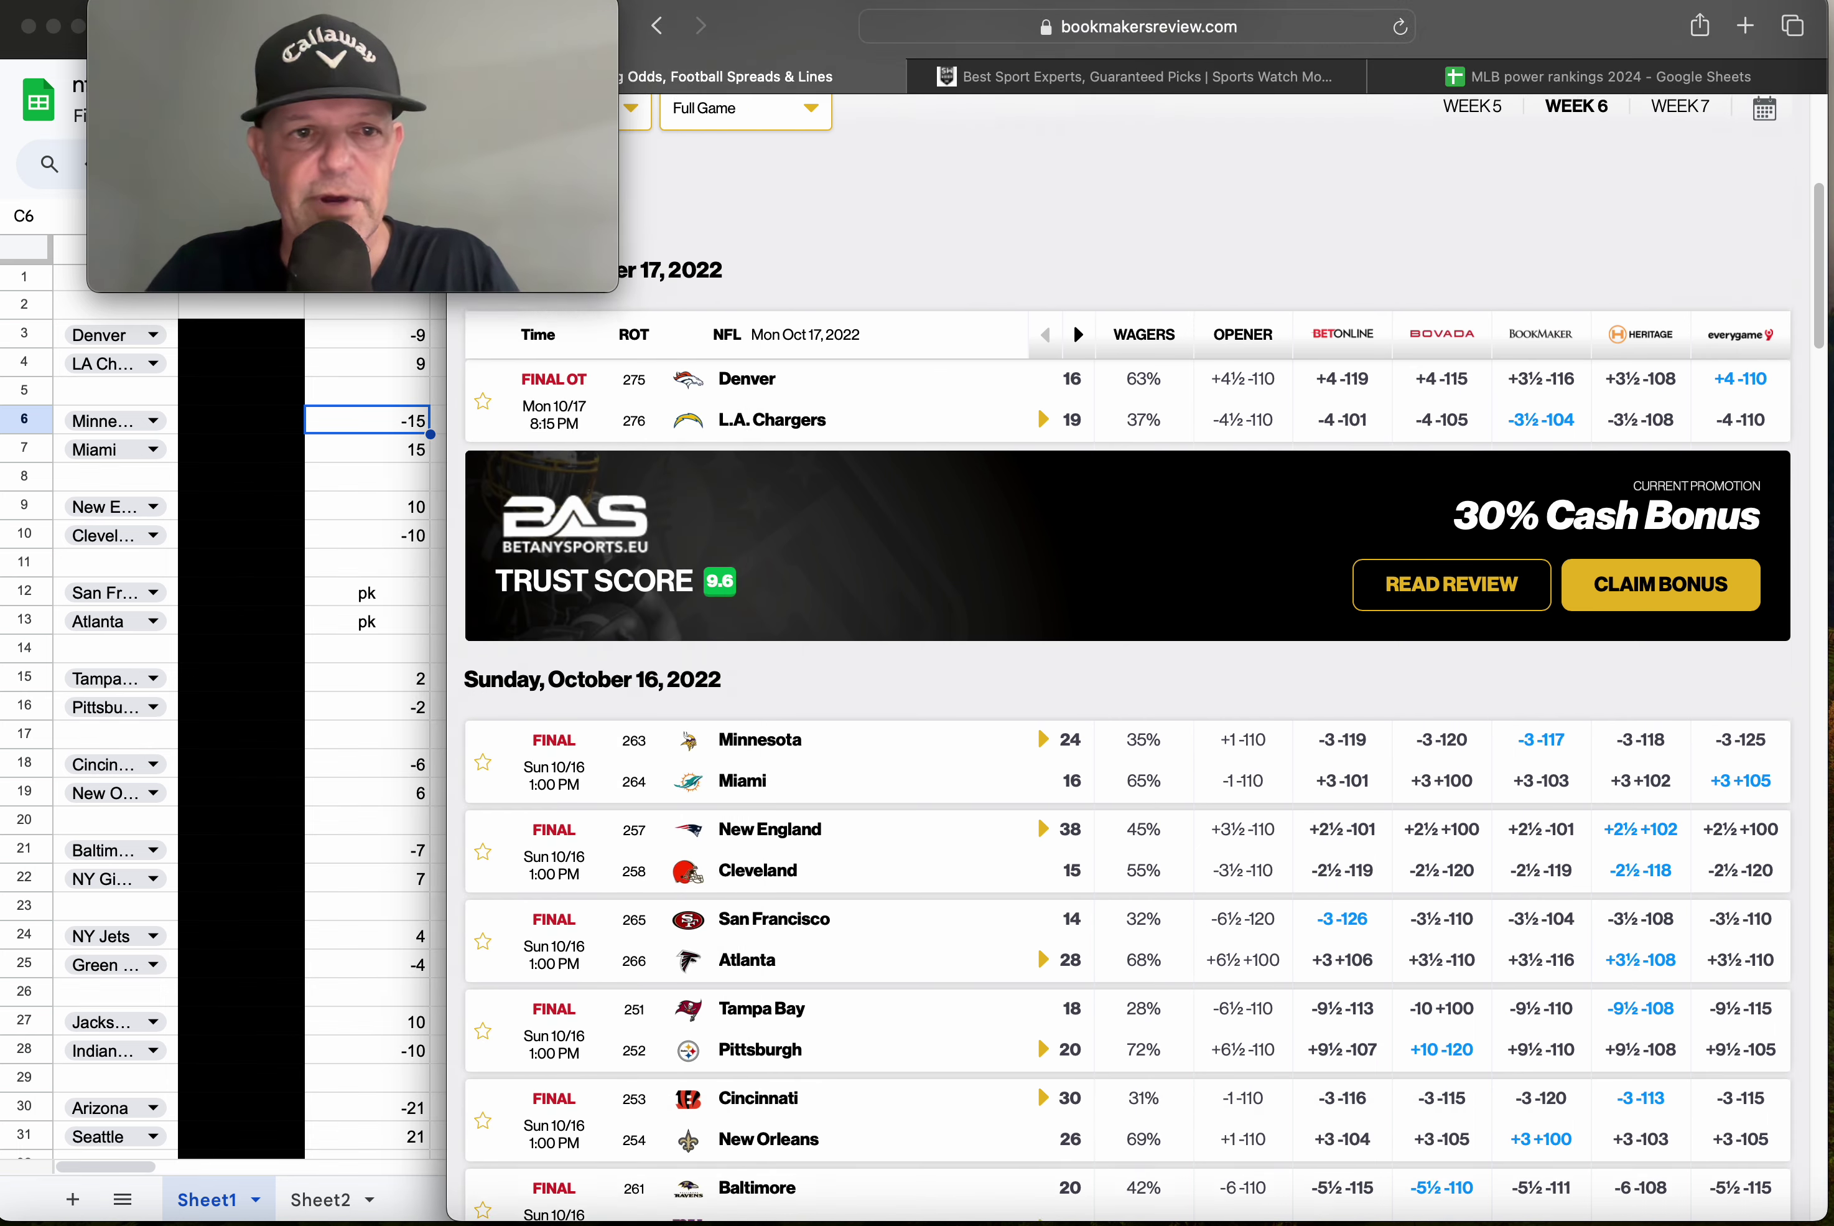
scroll(855, 315, "up", 4)
left_click(349, 377)
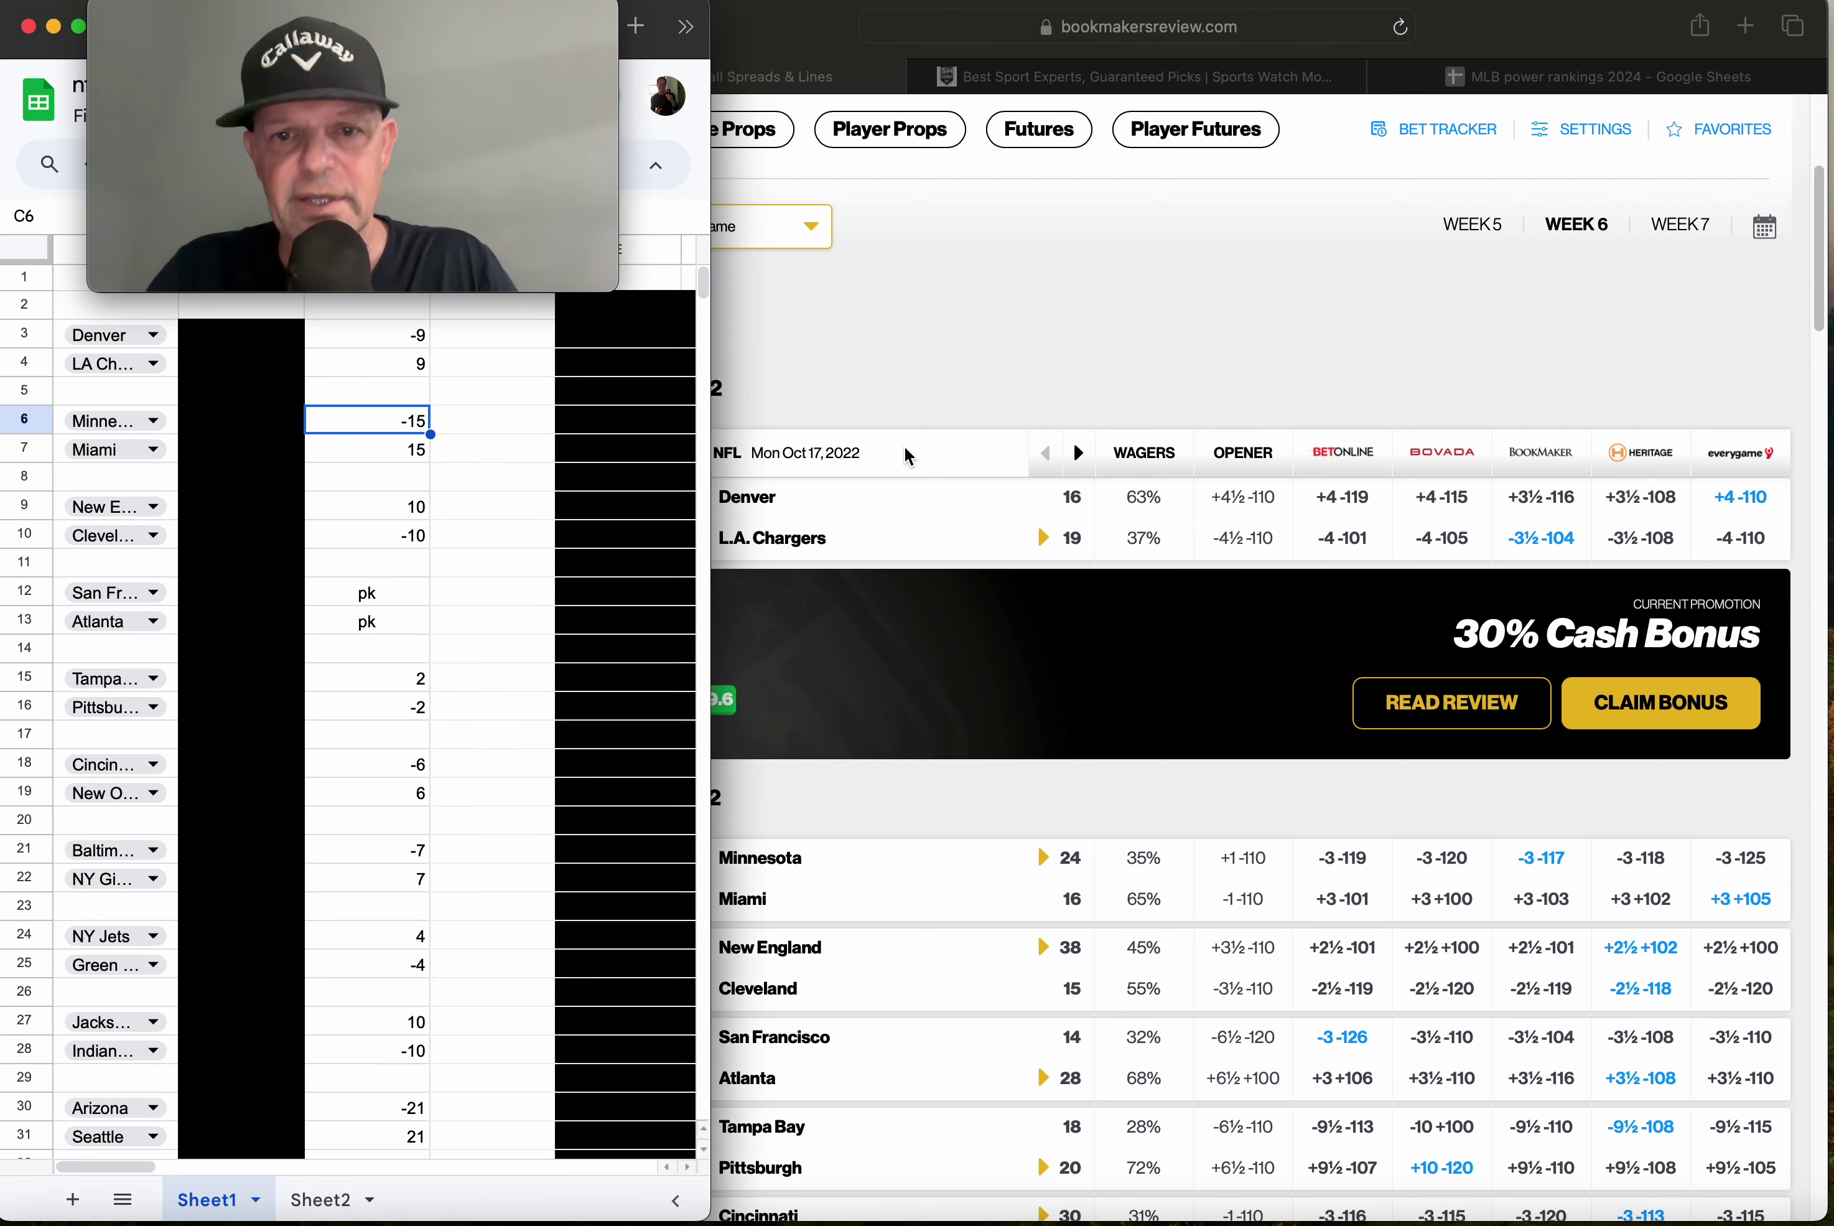
Go through the blank column D cells beside the Minnesota–Miami lines in Sheet1.
left_click(462, 430)
key("Down")
key("Down")
key("Down")
key("Down")
key("Down")
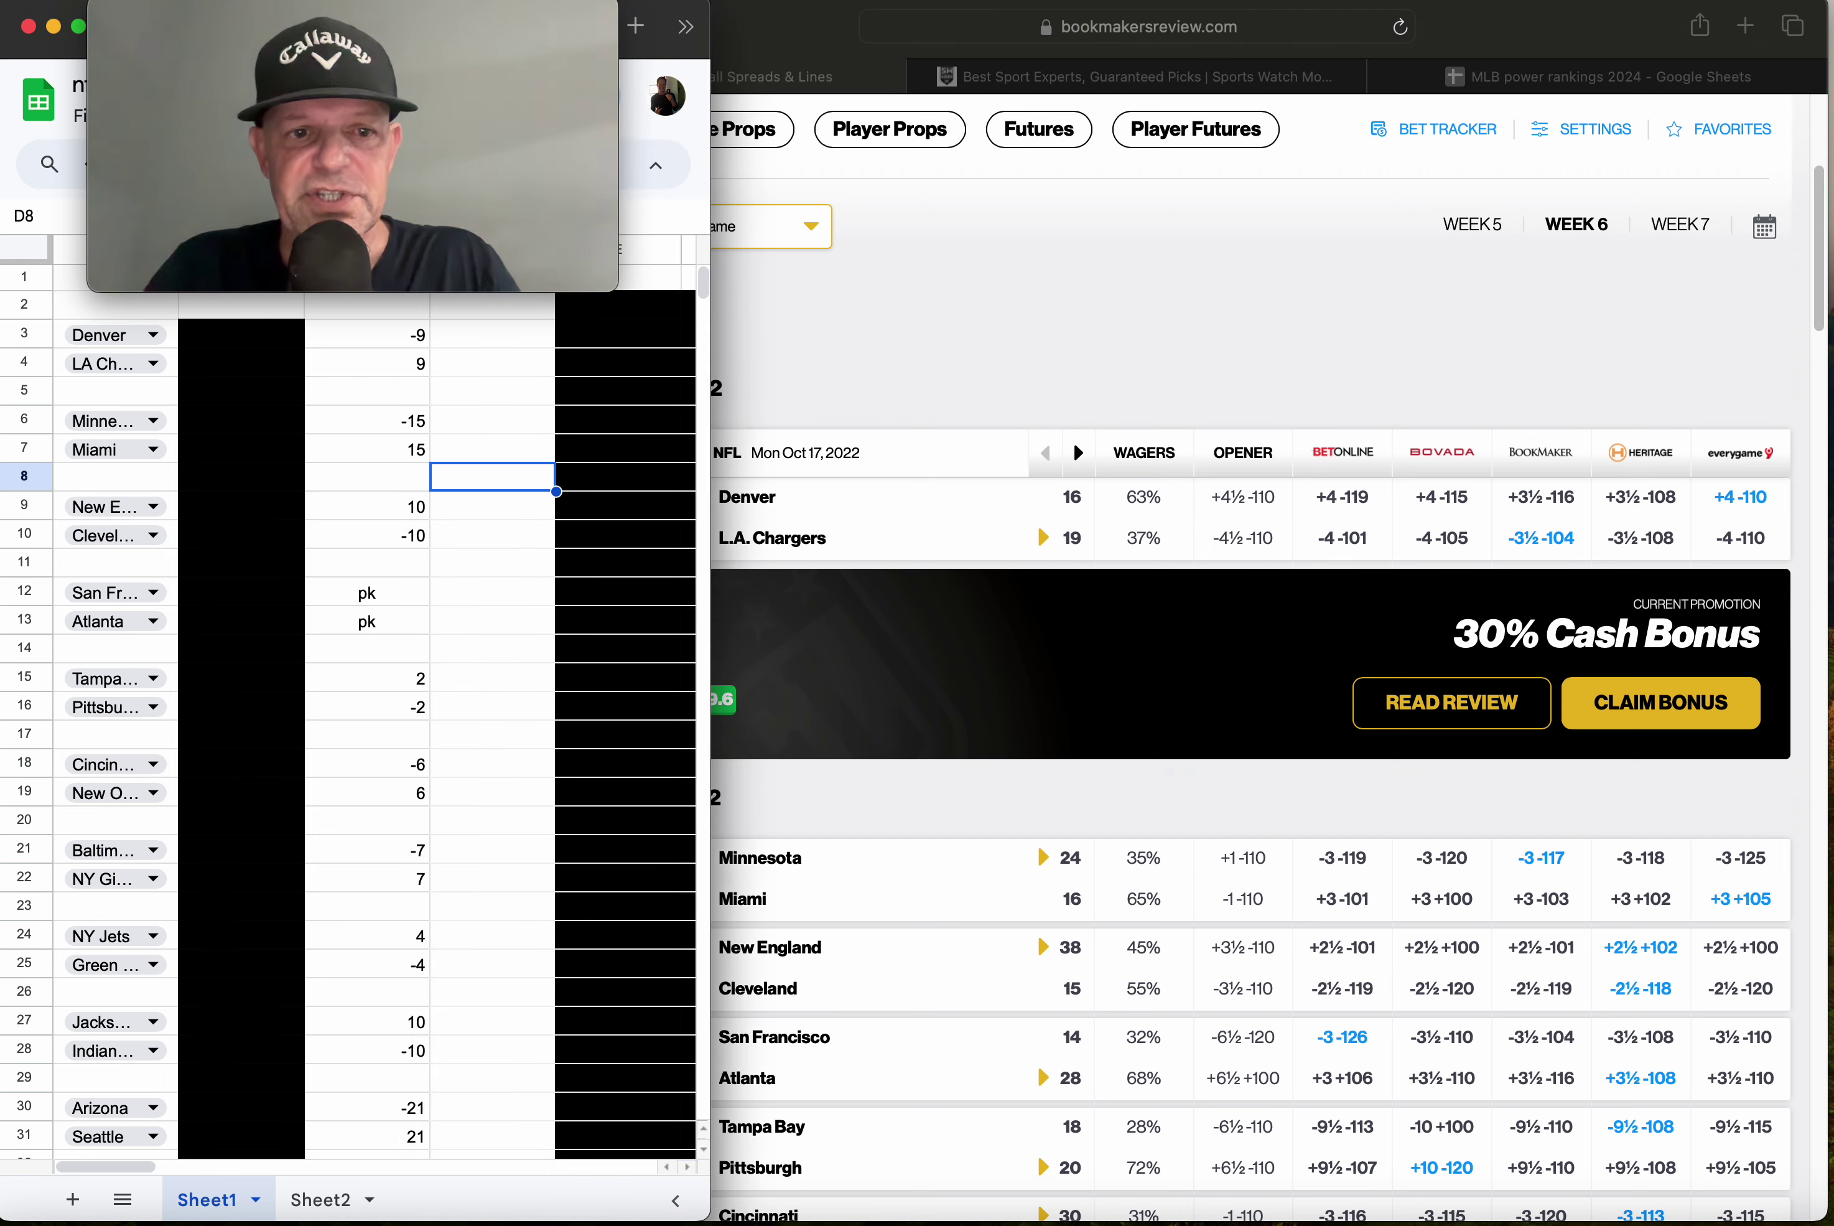
Look over the Sheet1 lines from the Minnesota–Miami game down to the Tampa Bay–Pittsburgh game.
key("Down")
key("Down")
key("Down")
key("Down")
key("Down")
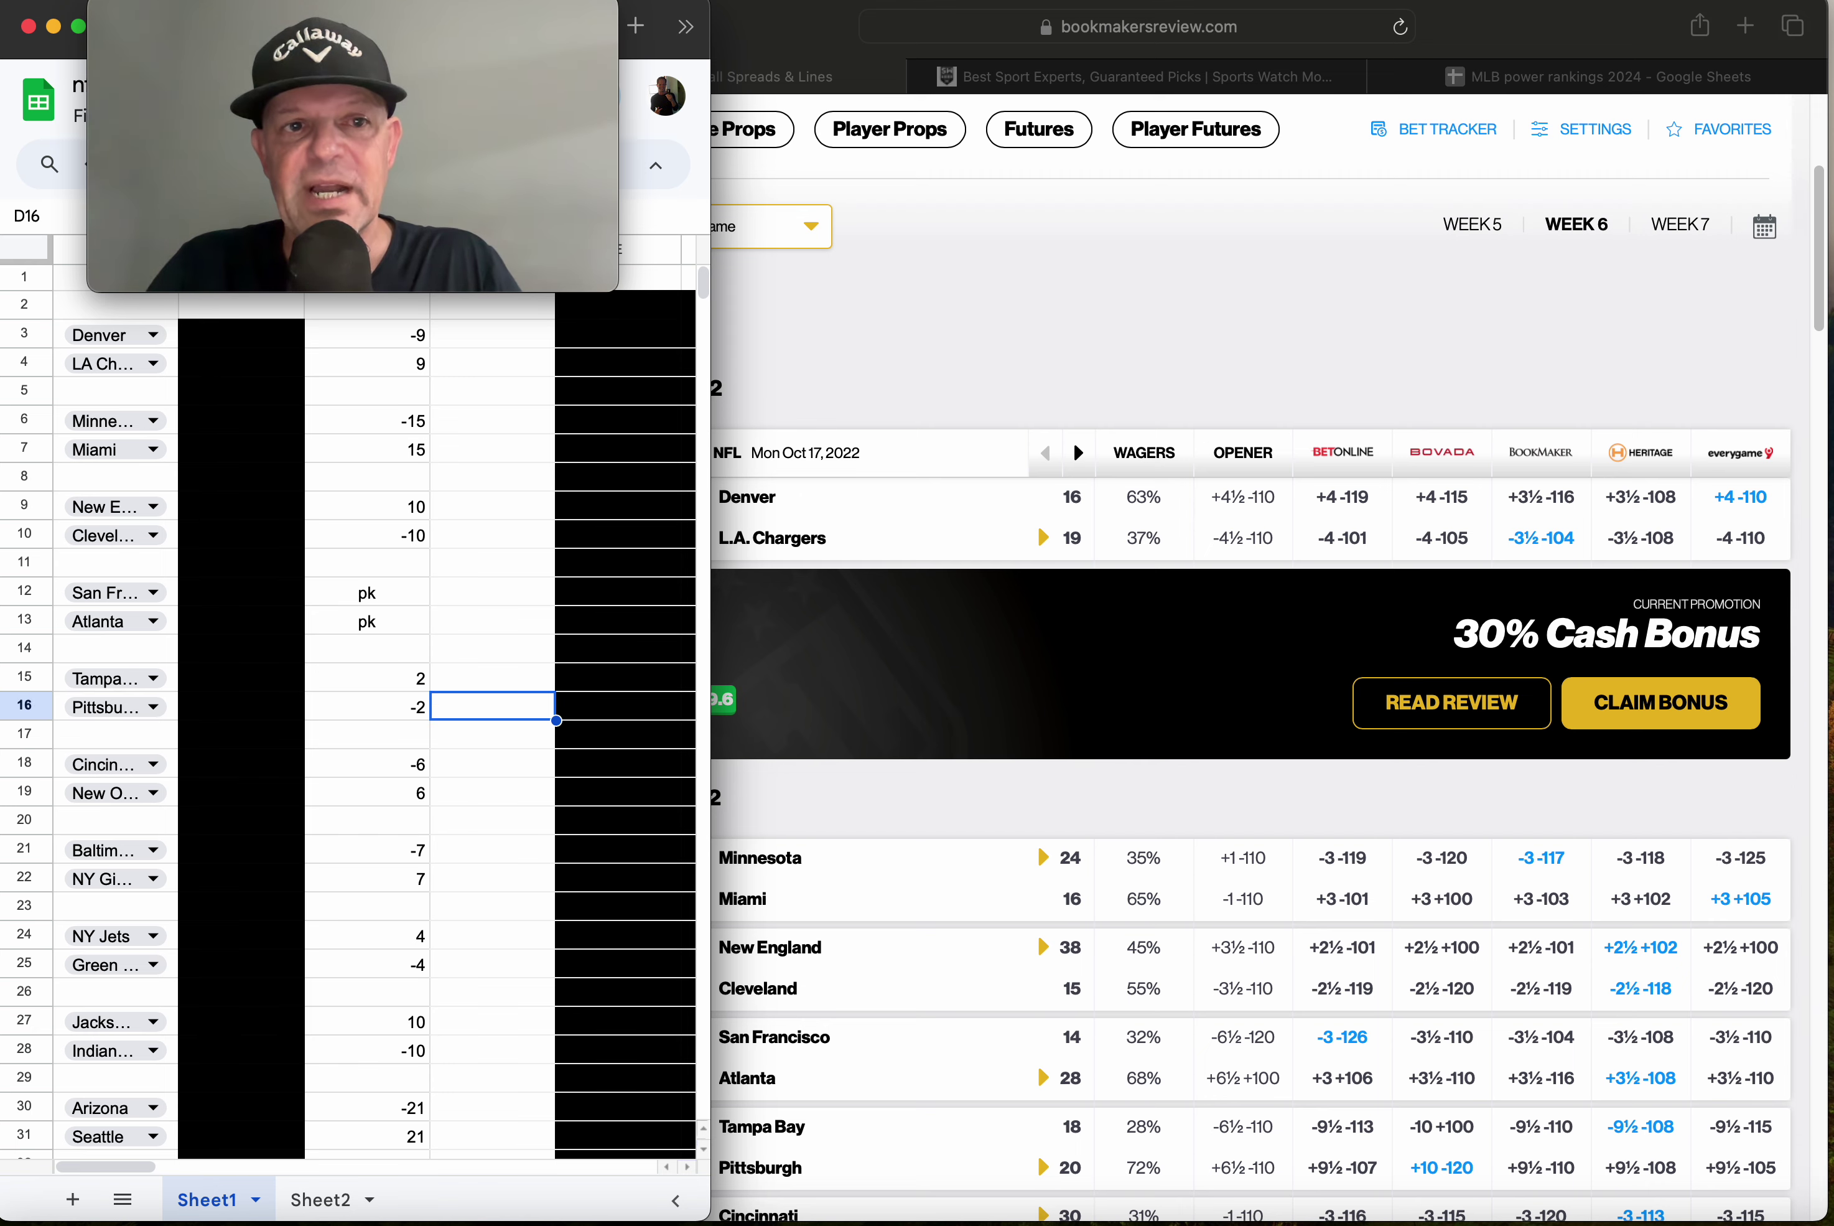
key("Up")
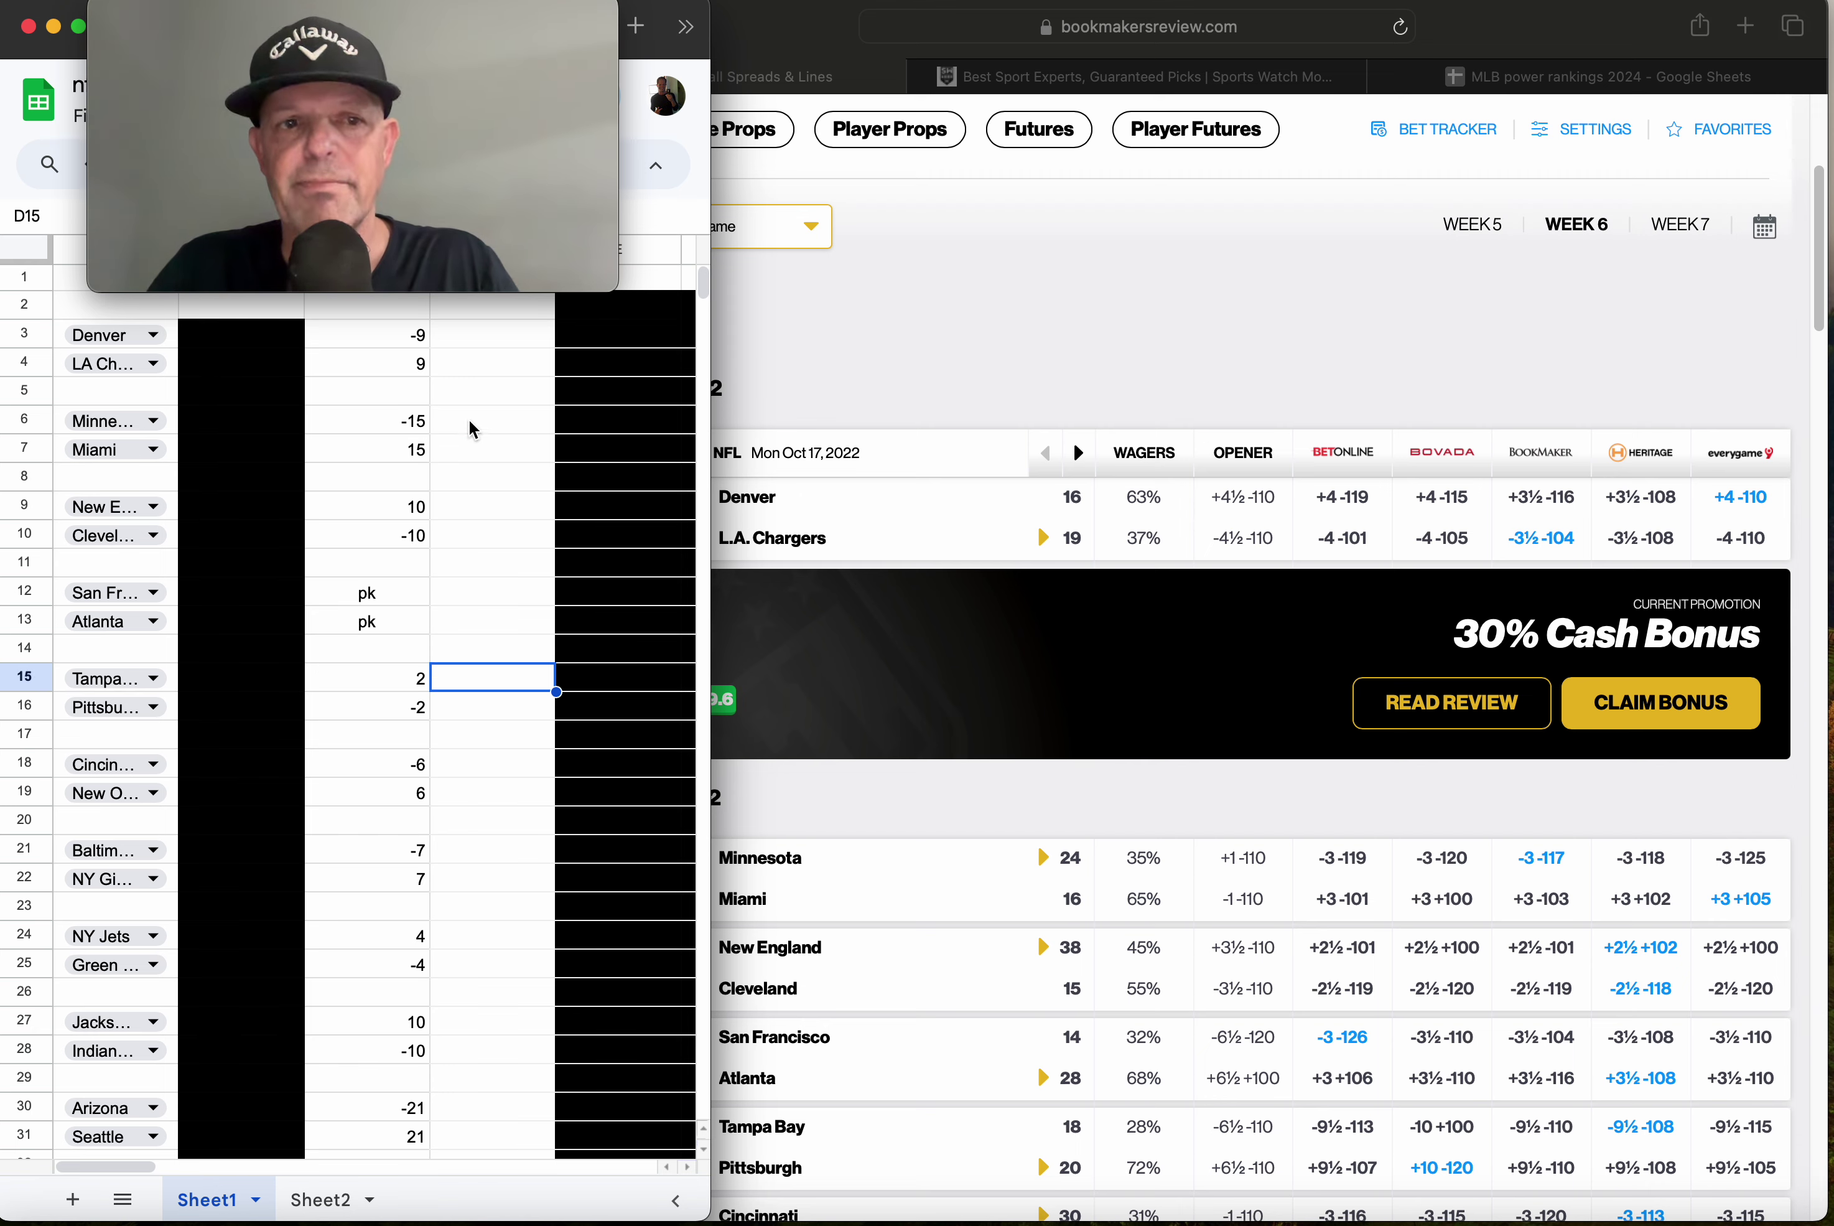
left_click(470, 421)
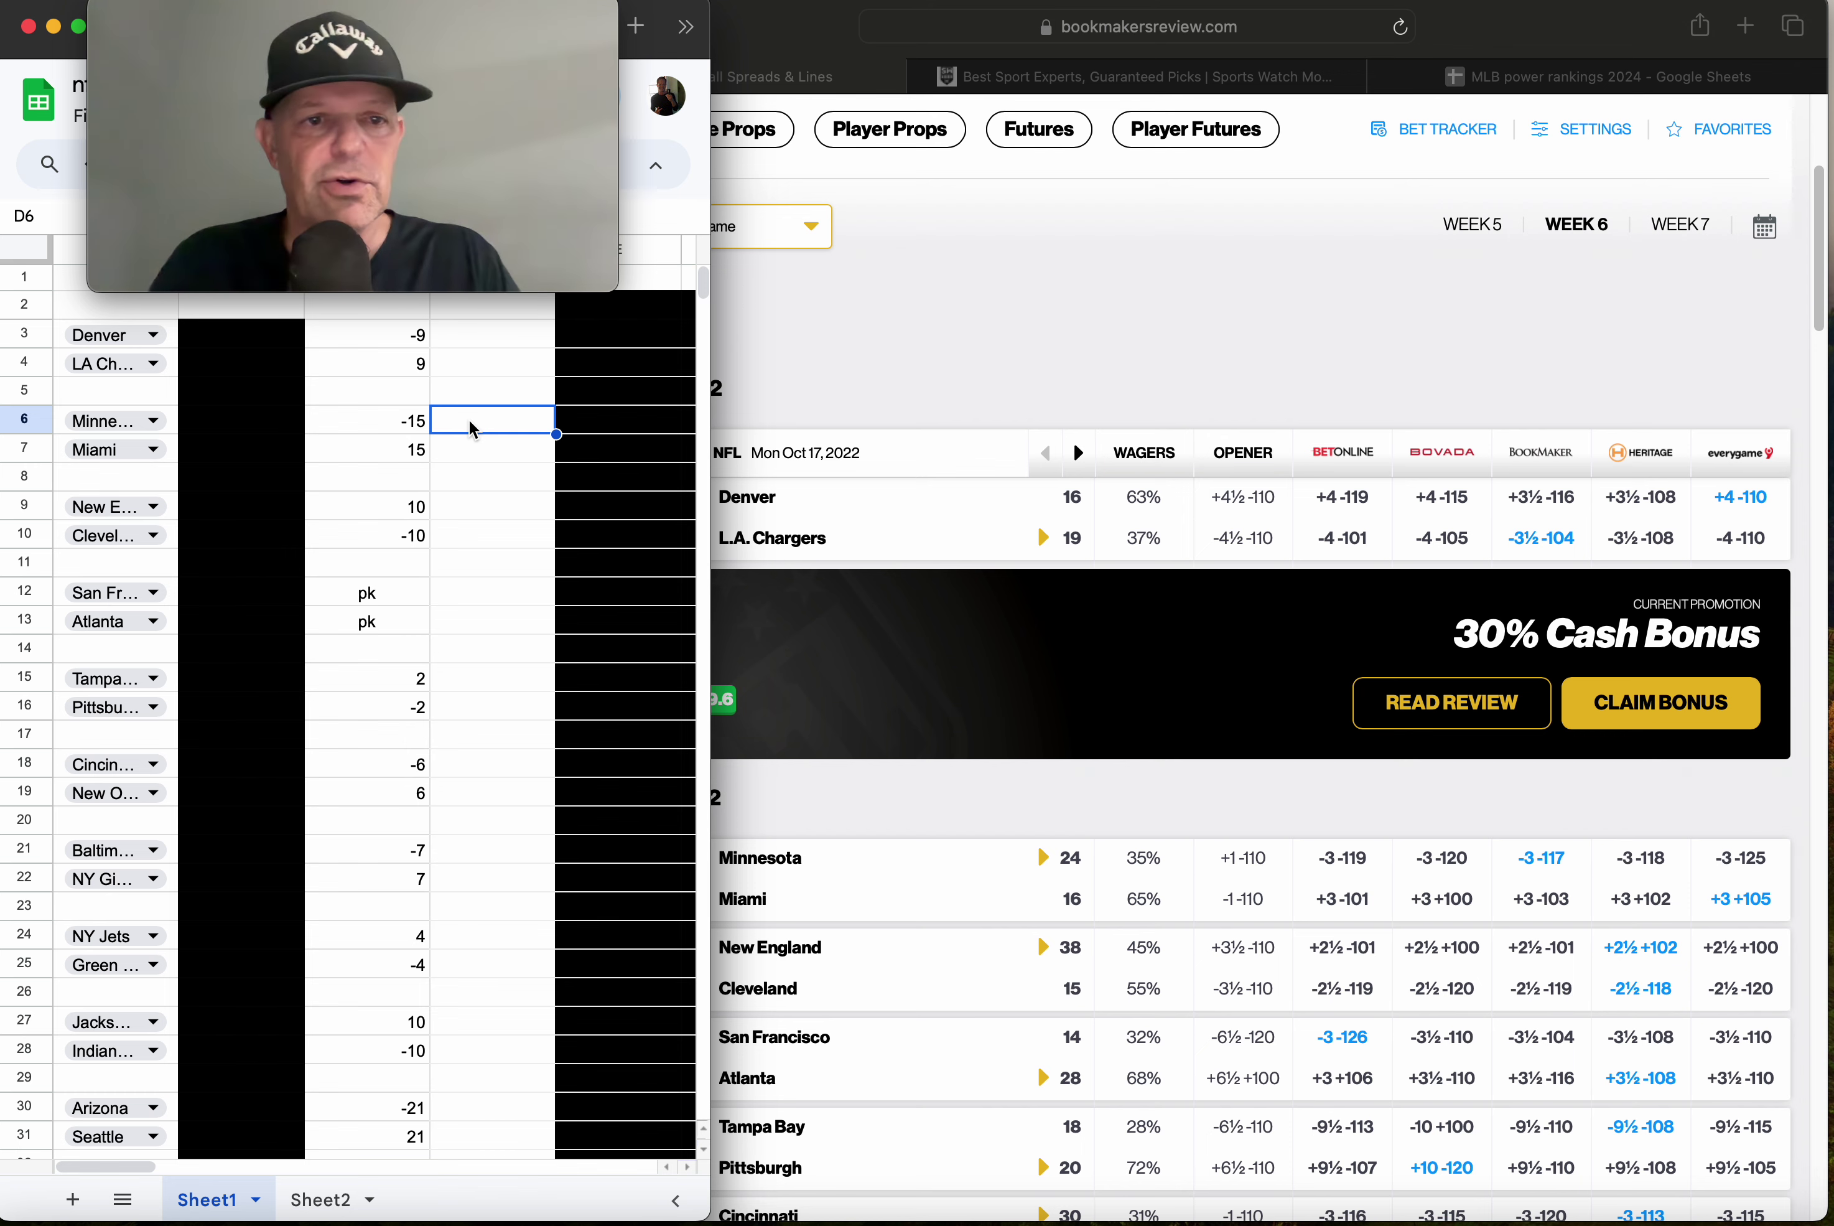
key("Up")
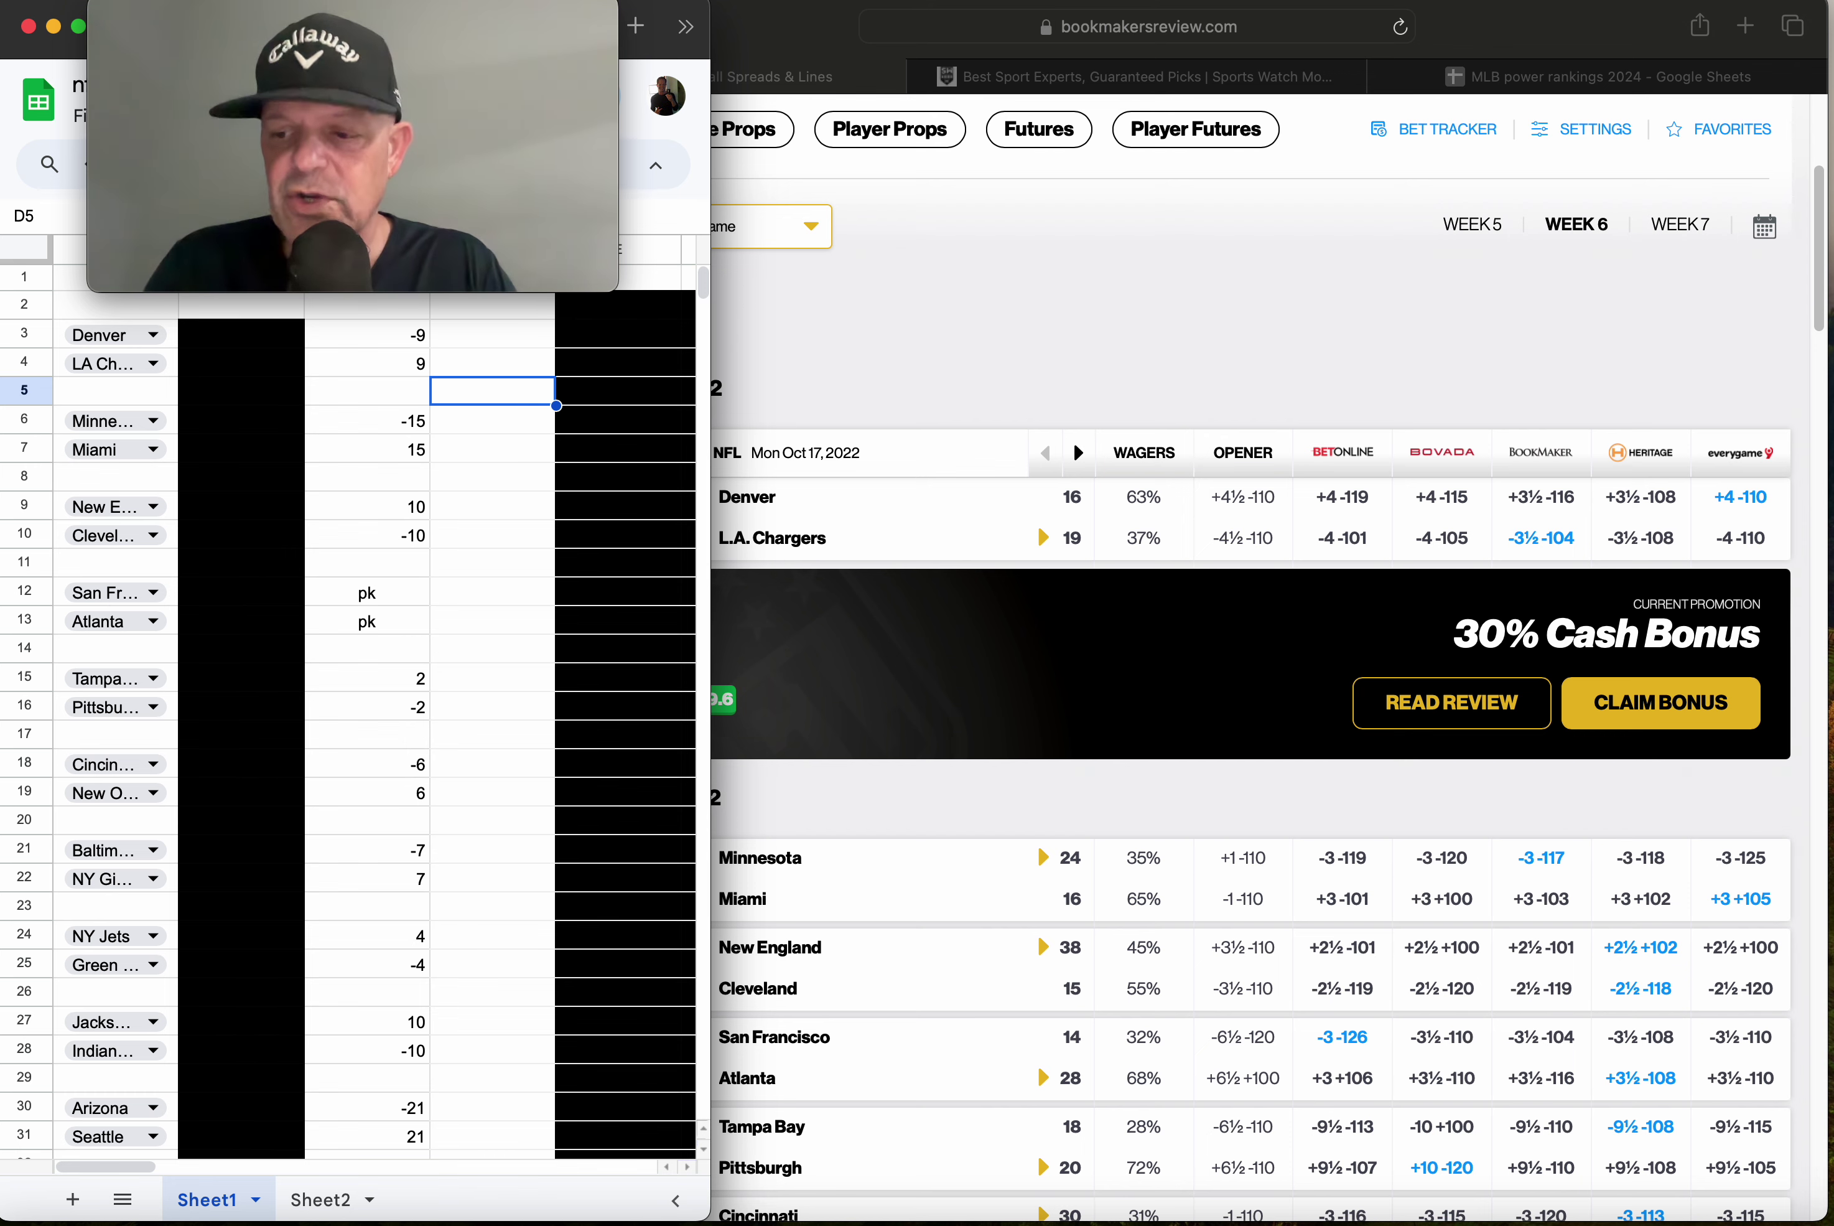
key("Down")
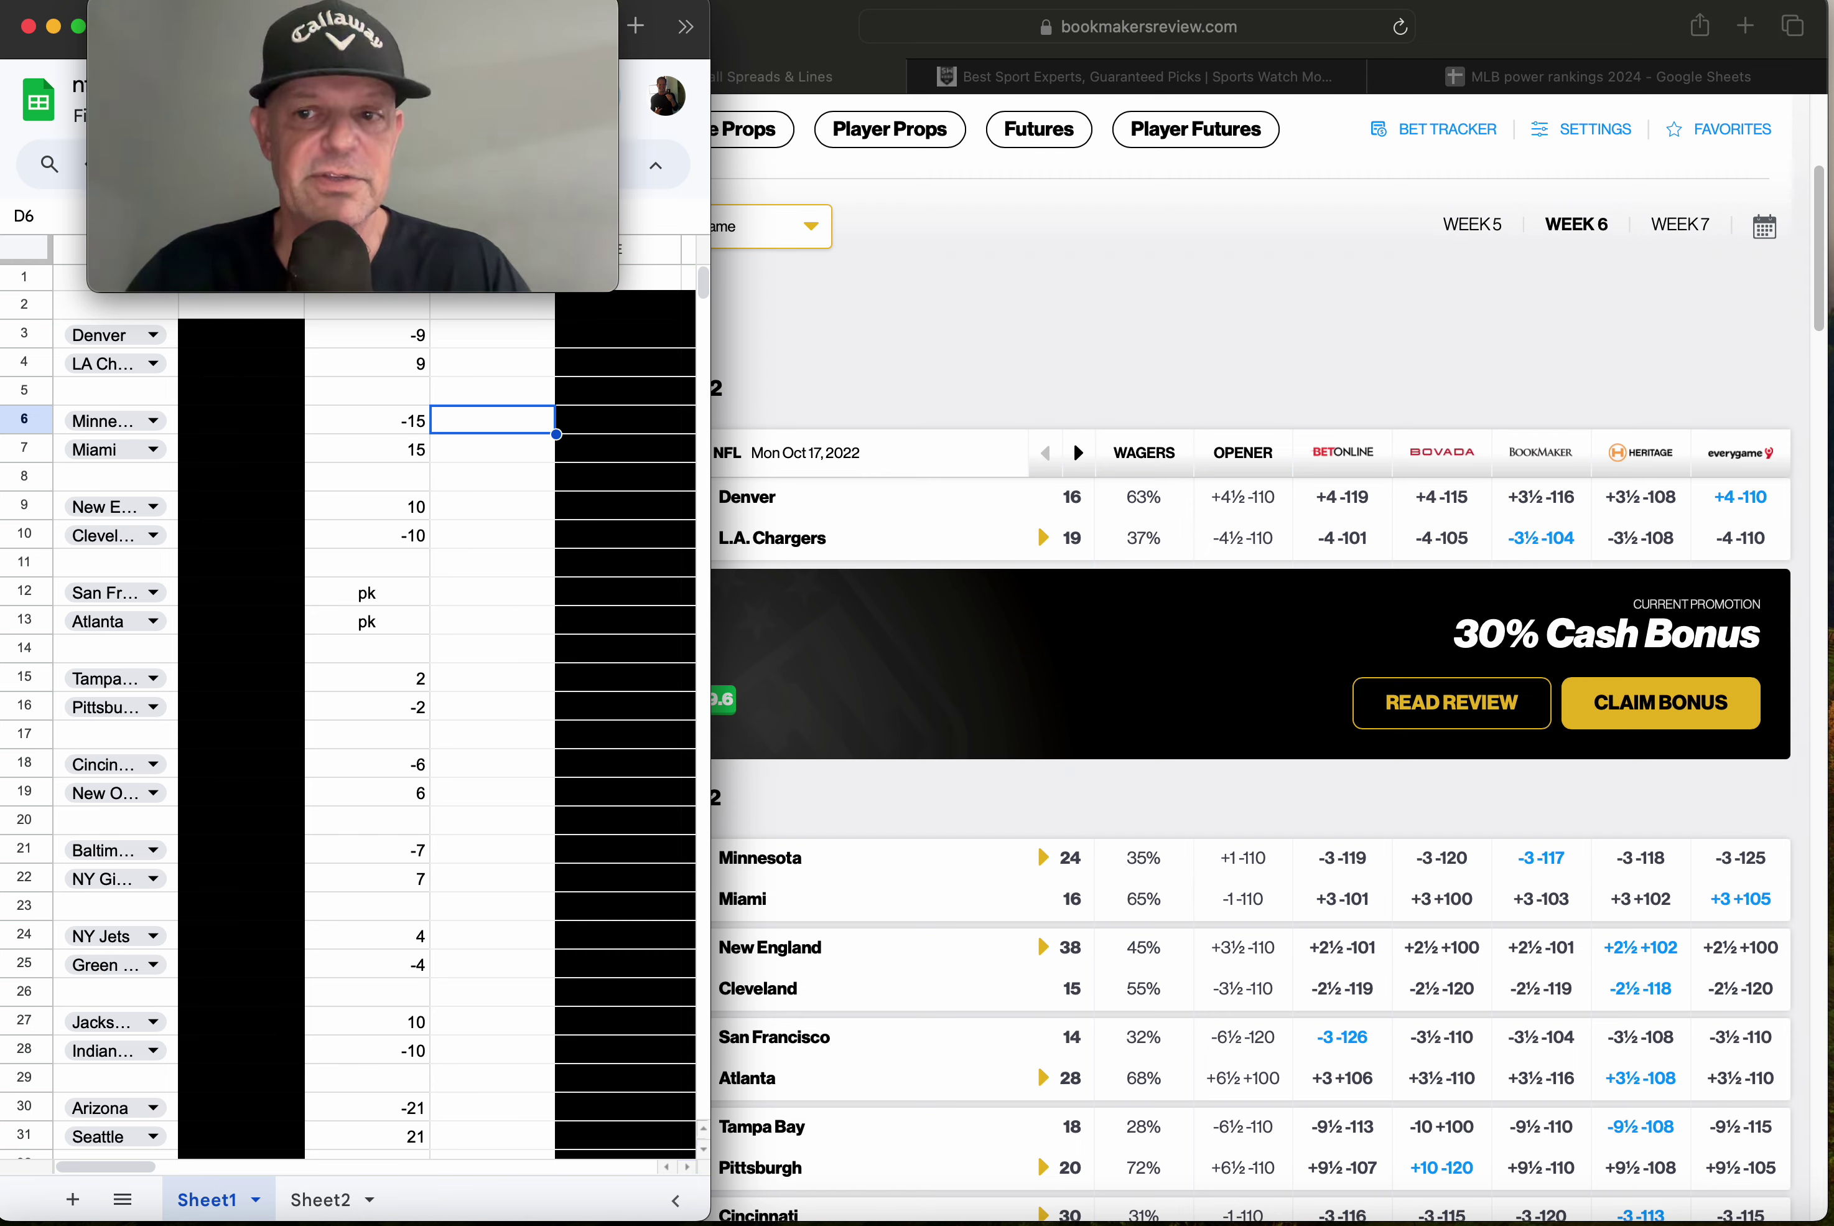
Check the team ranking figures in Sheet2 and return to Sheet1.
left_click(309, 1199)
left_click(394, 1064)
key("Right")
key("Right")
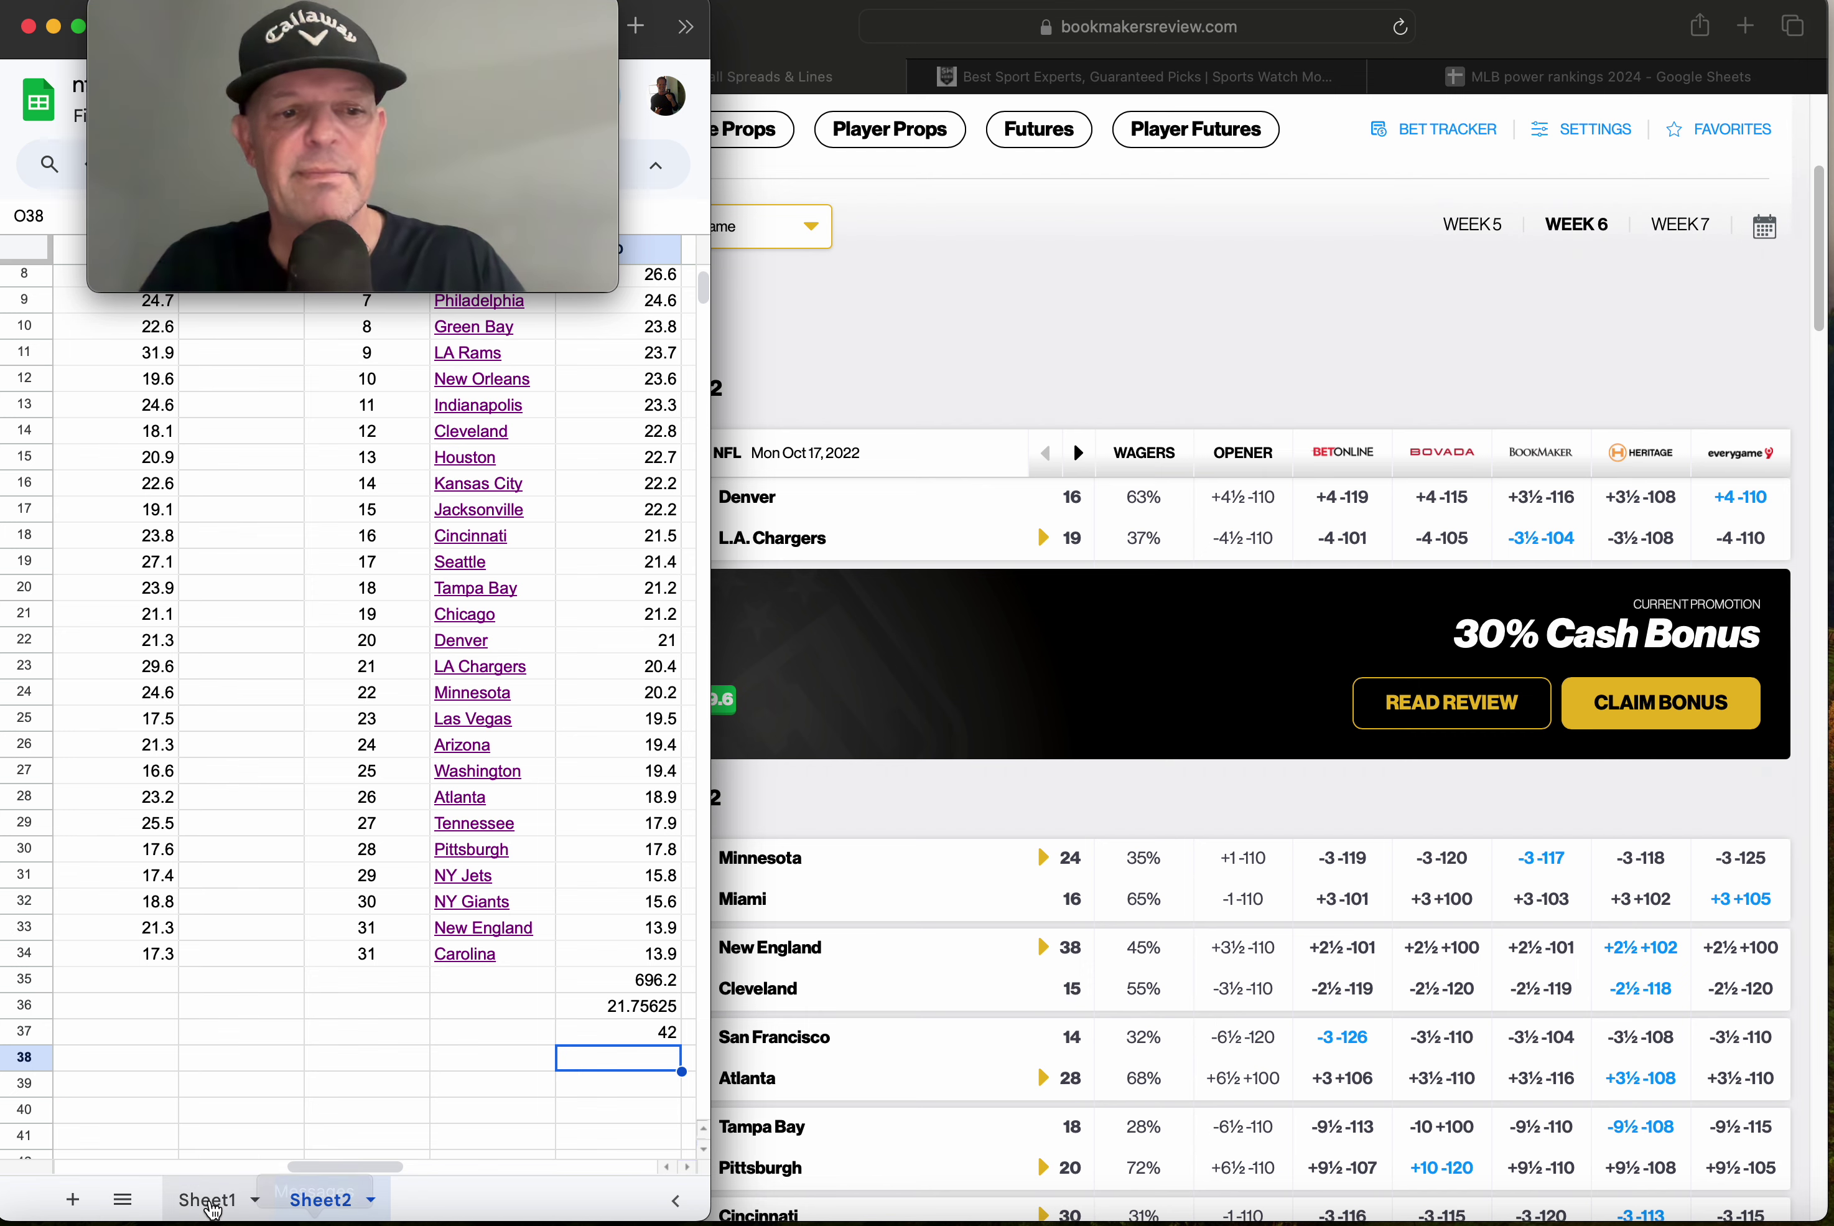
left_click(183, 1204)
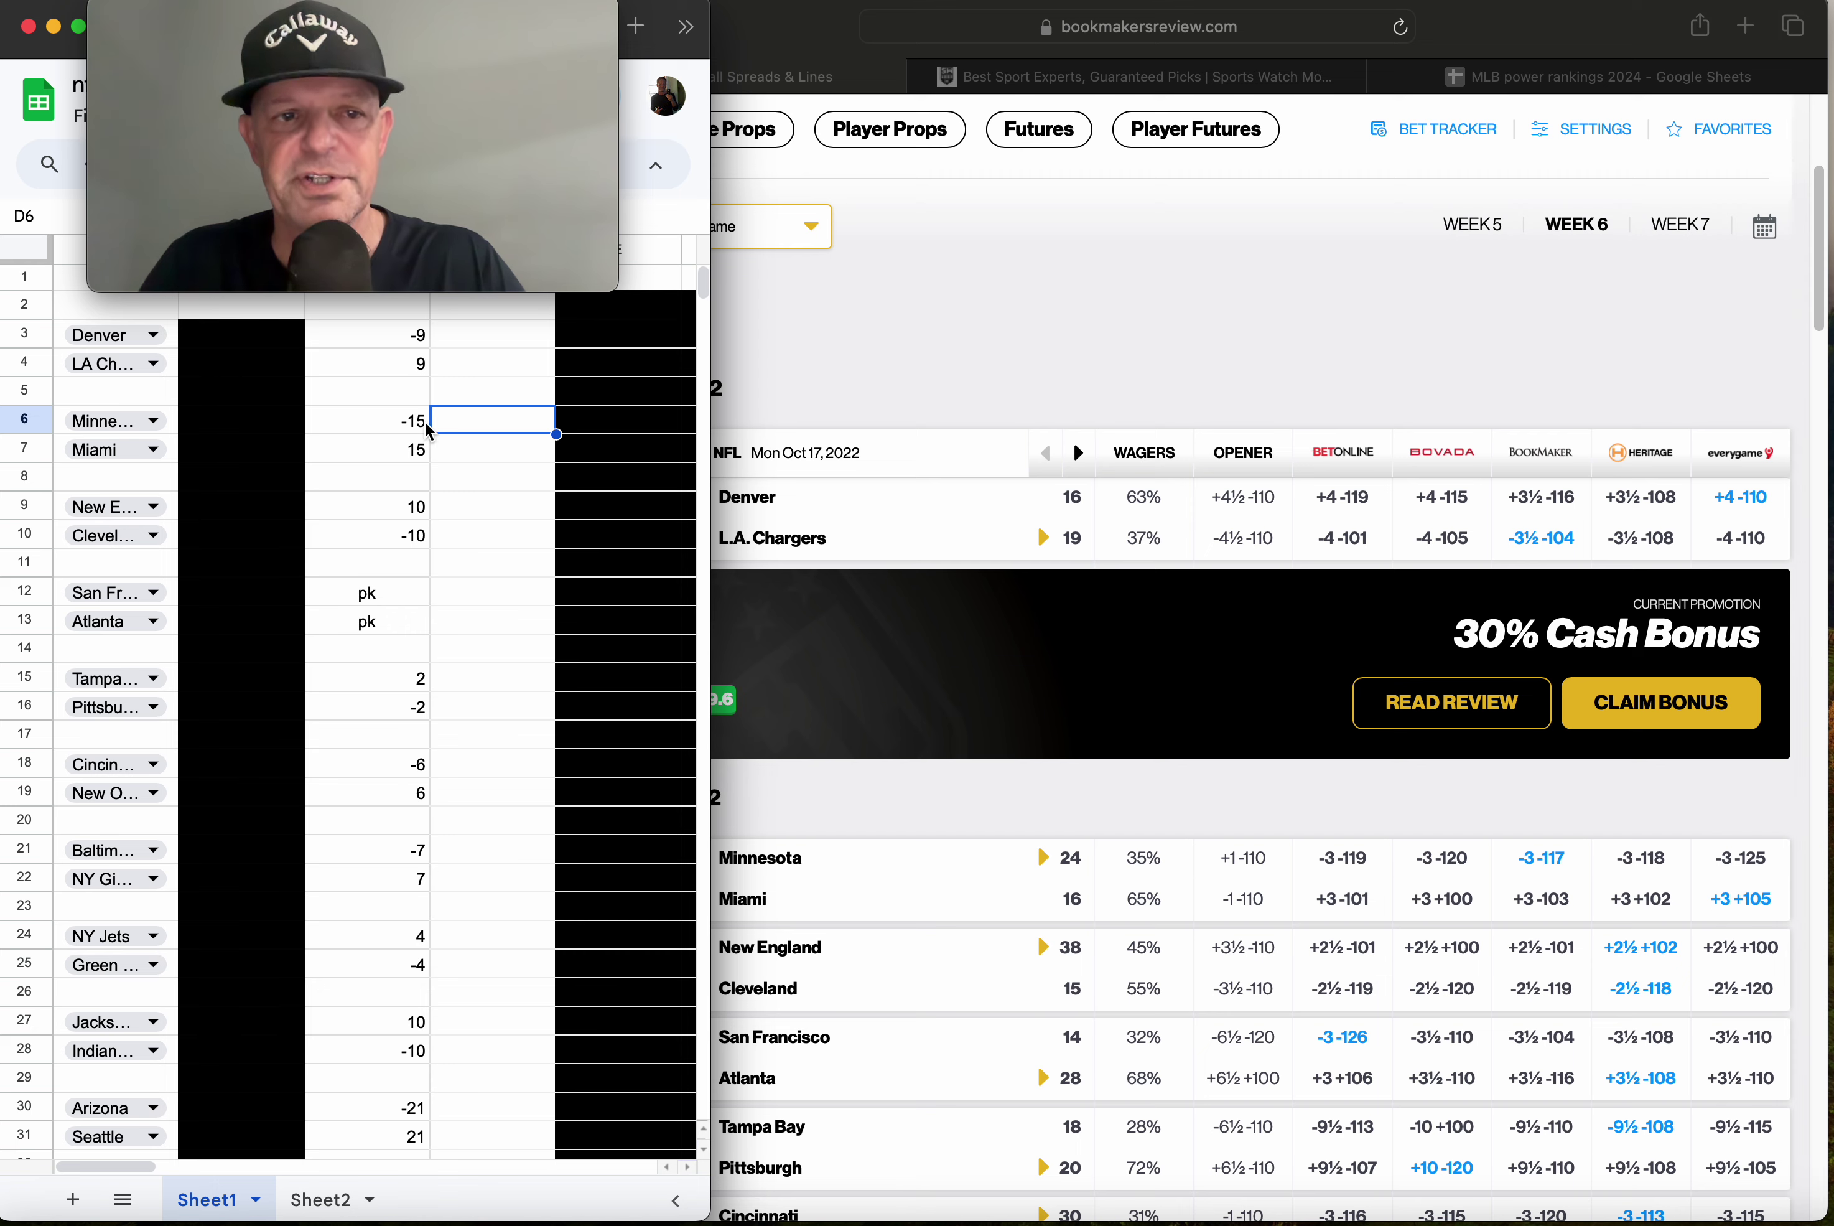
Record W in D3 beside Denver's line for the Denver–LA Chargers game.
left_click(455, 365)
key("Up")
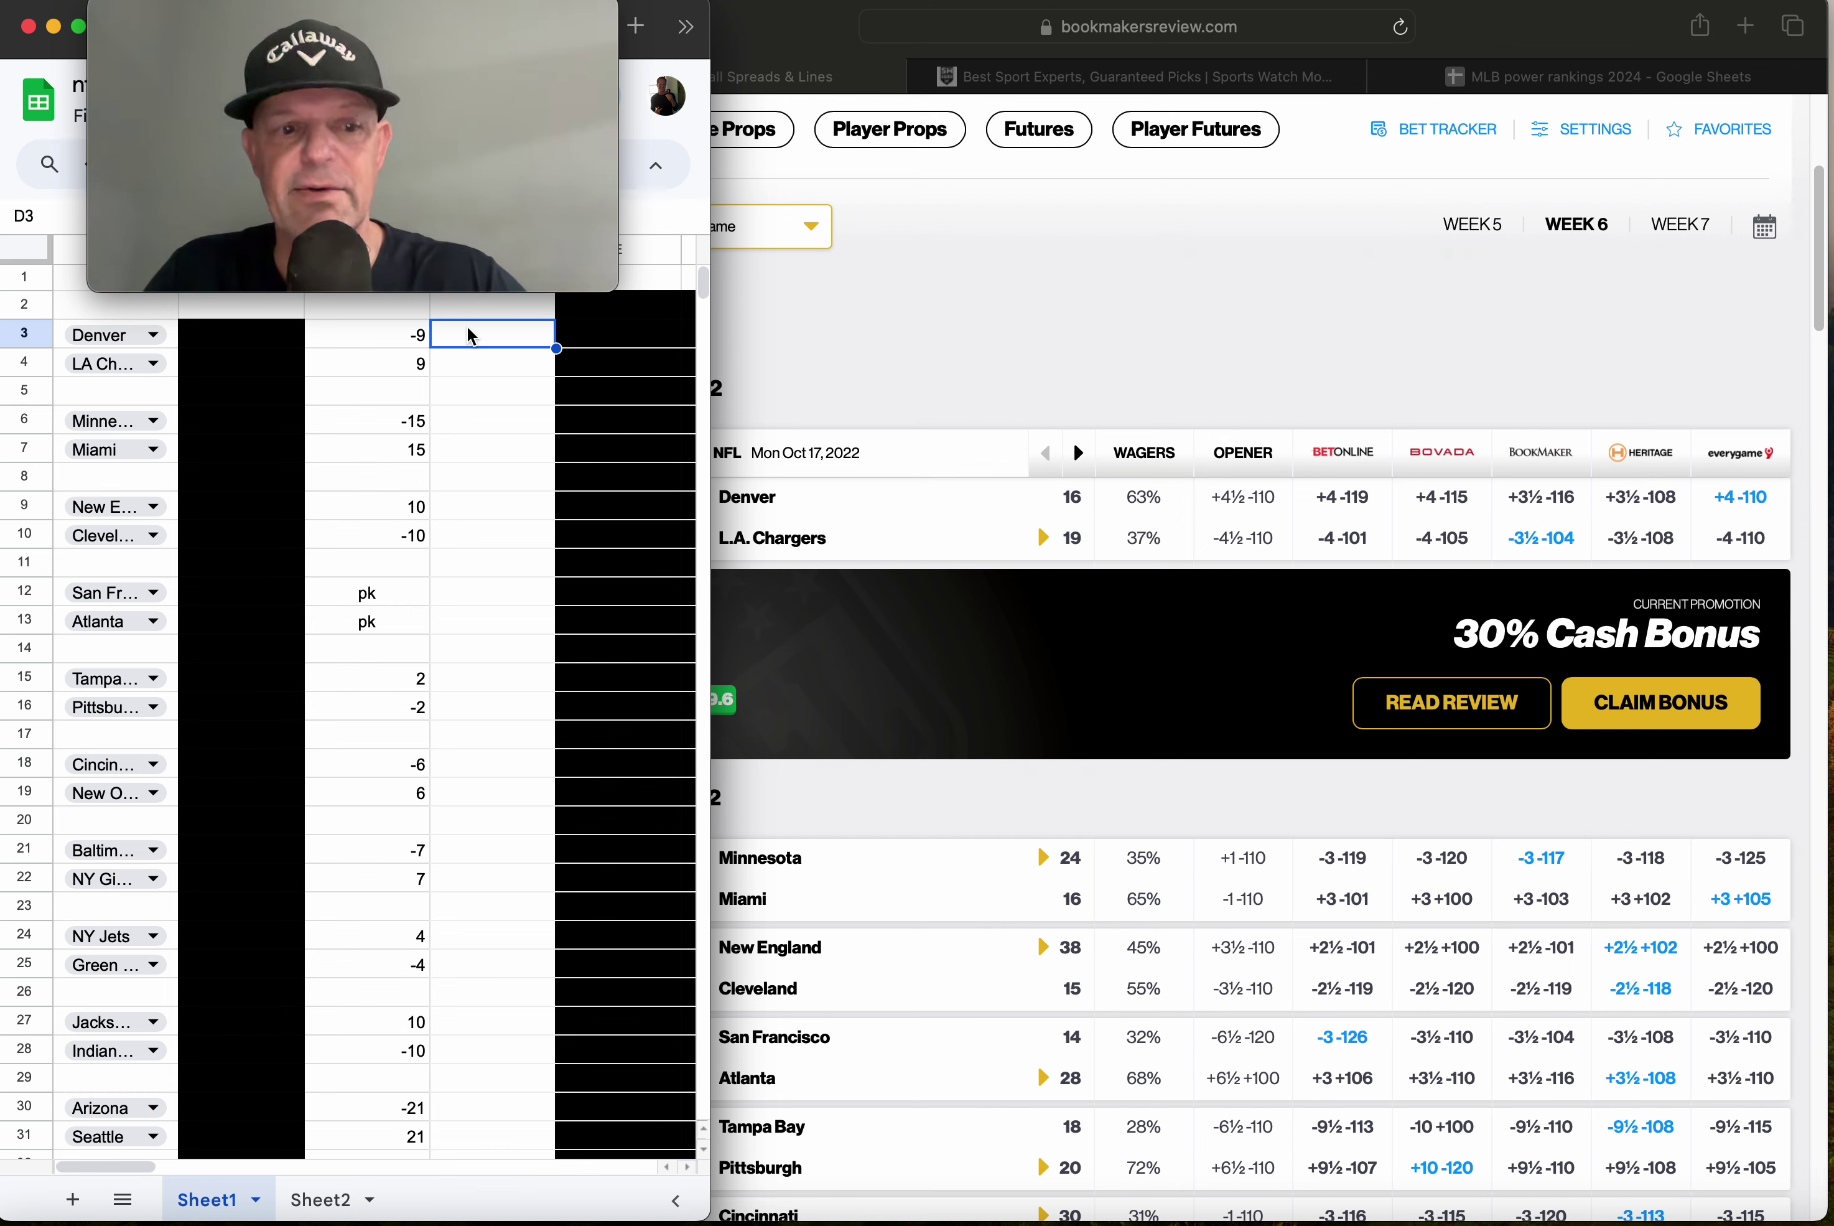
type("W")
key("Return")
Check the Minnesota–Miami result and spreads on bookmakersreview.com, and record W in D6 beside Minnesota's line in Sheet1.
key("Down")
key("Down")
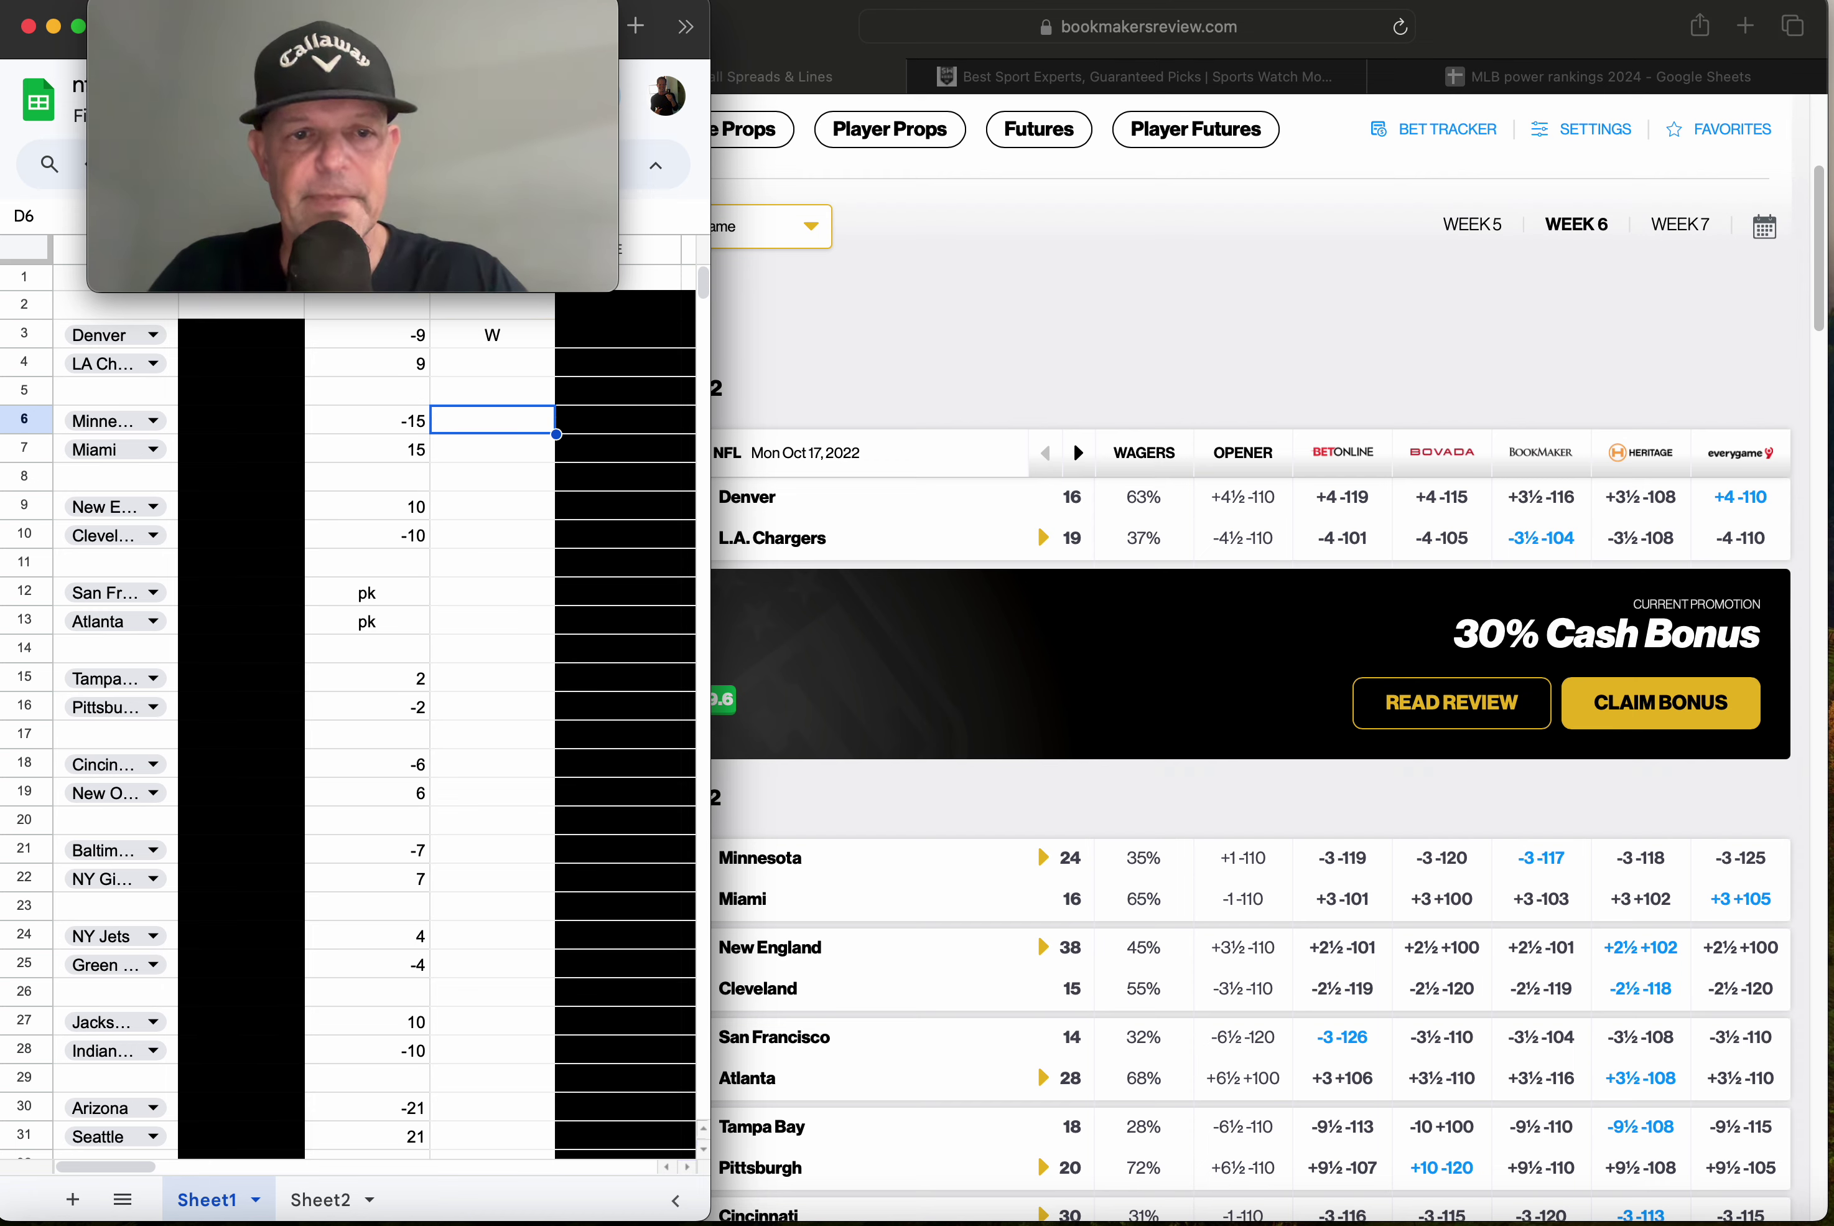
left_click(838, 348)
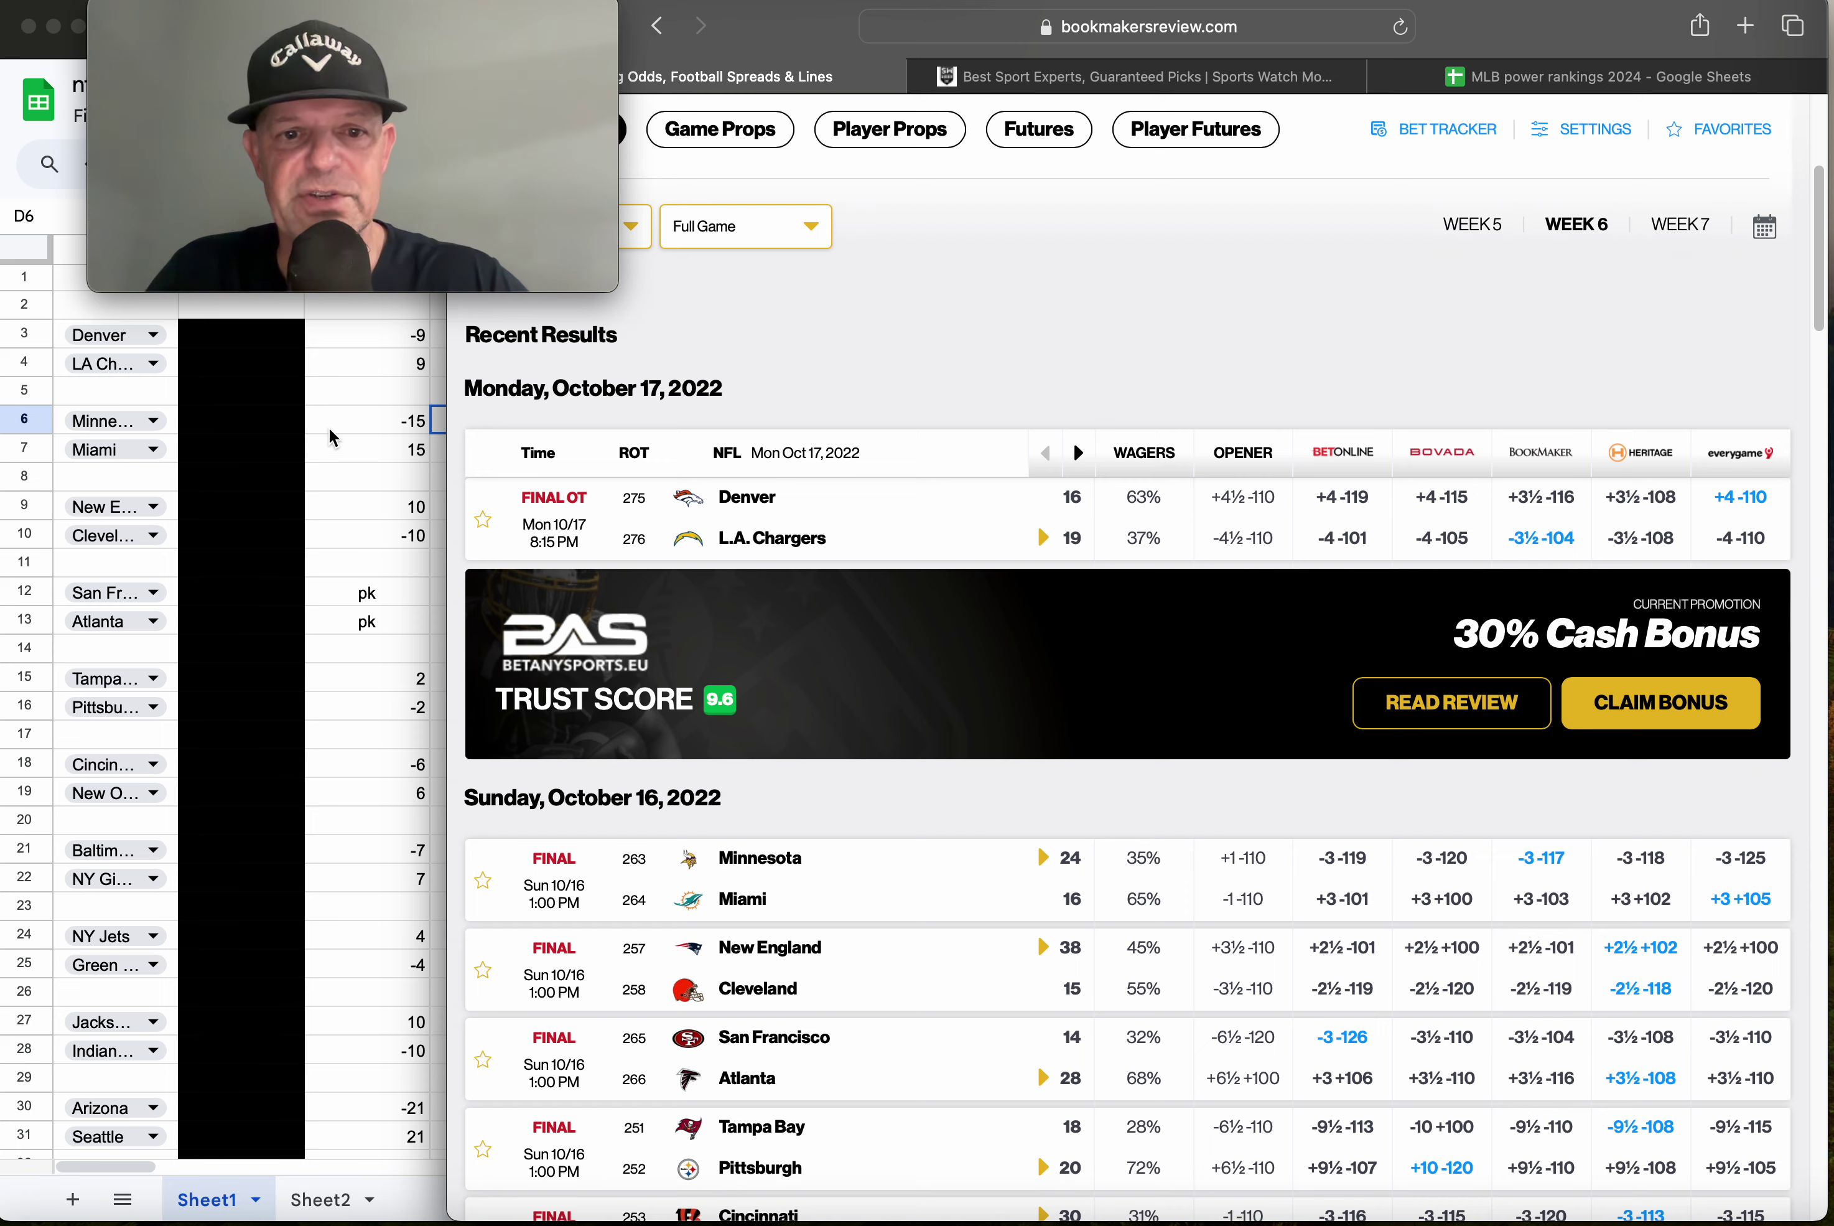
scroll(903, 796, "down", 3)
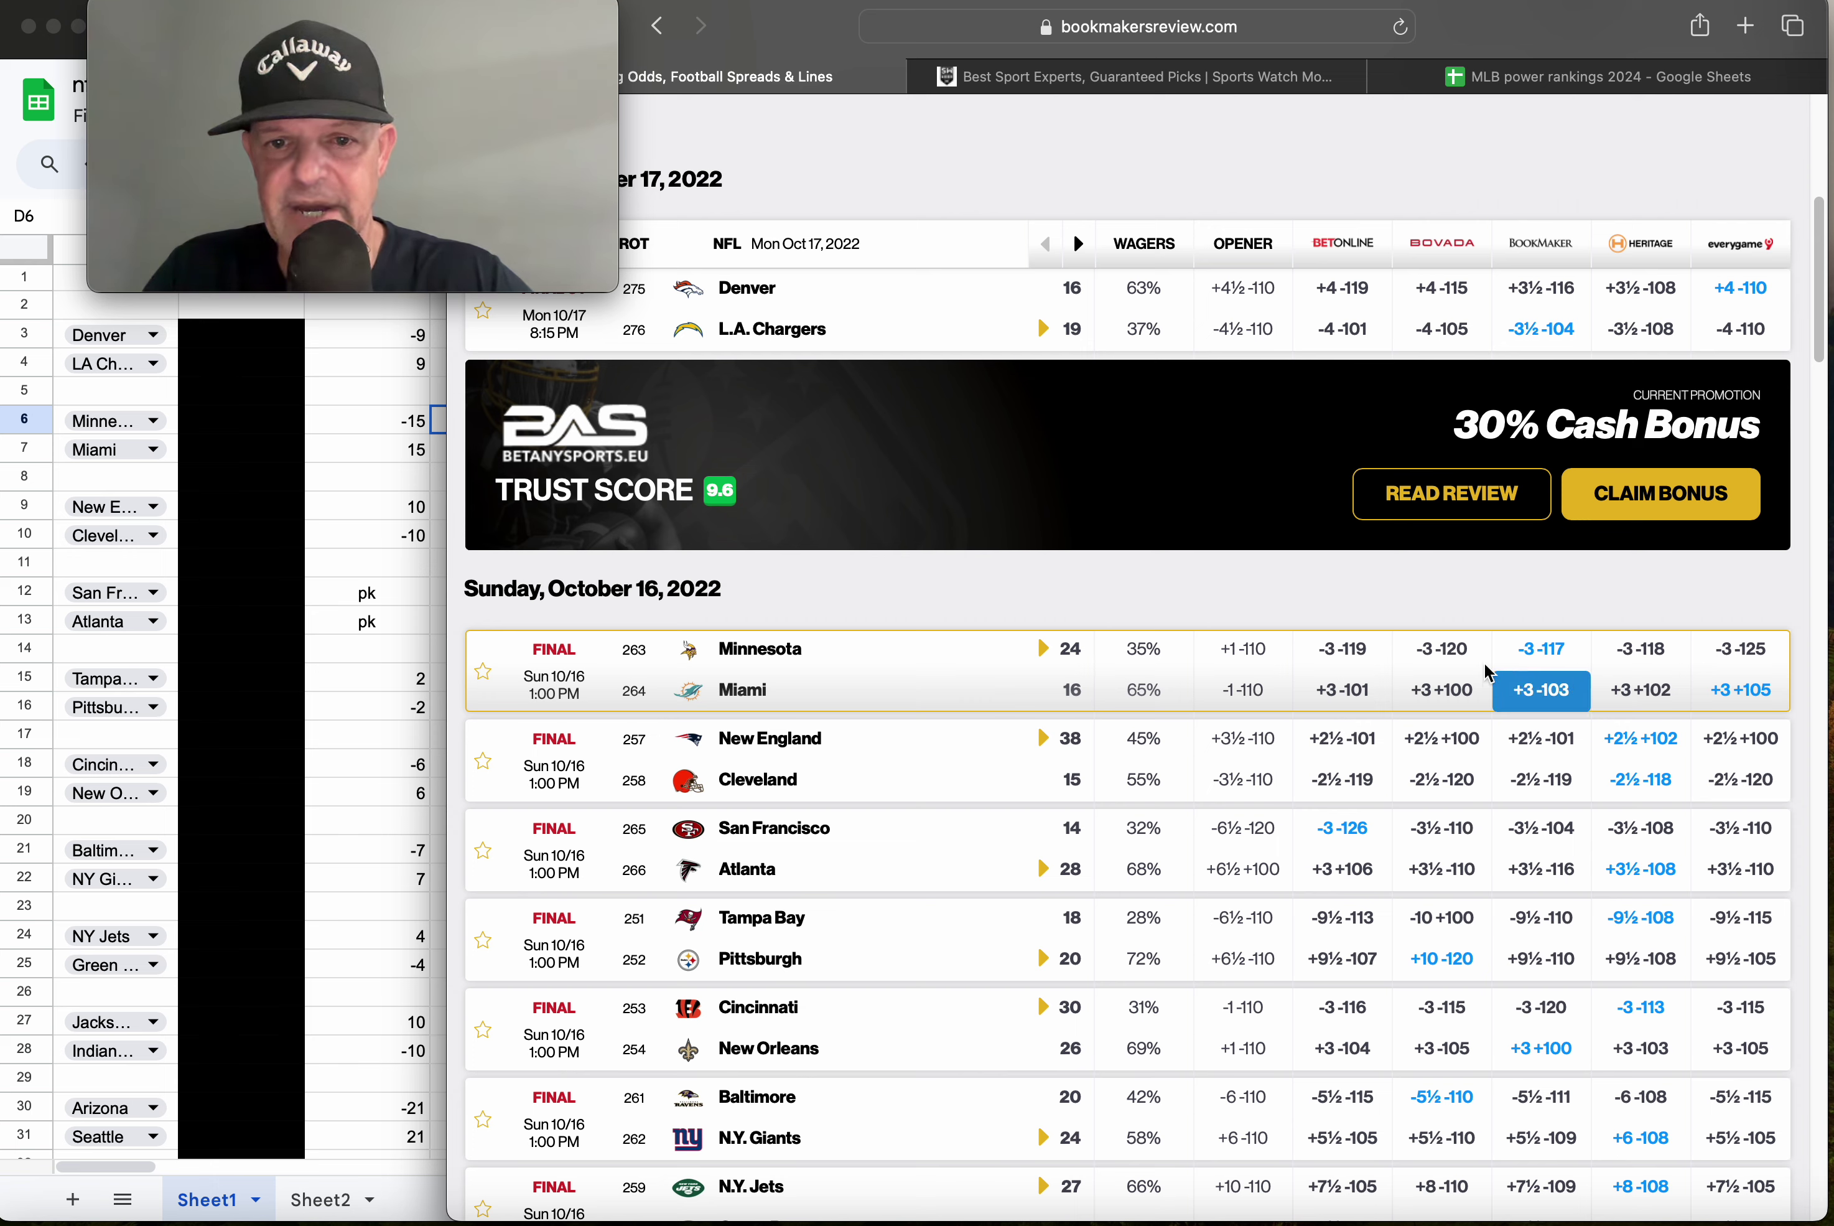
left_click(365, 422)
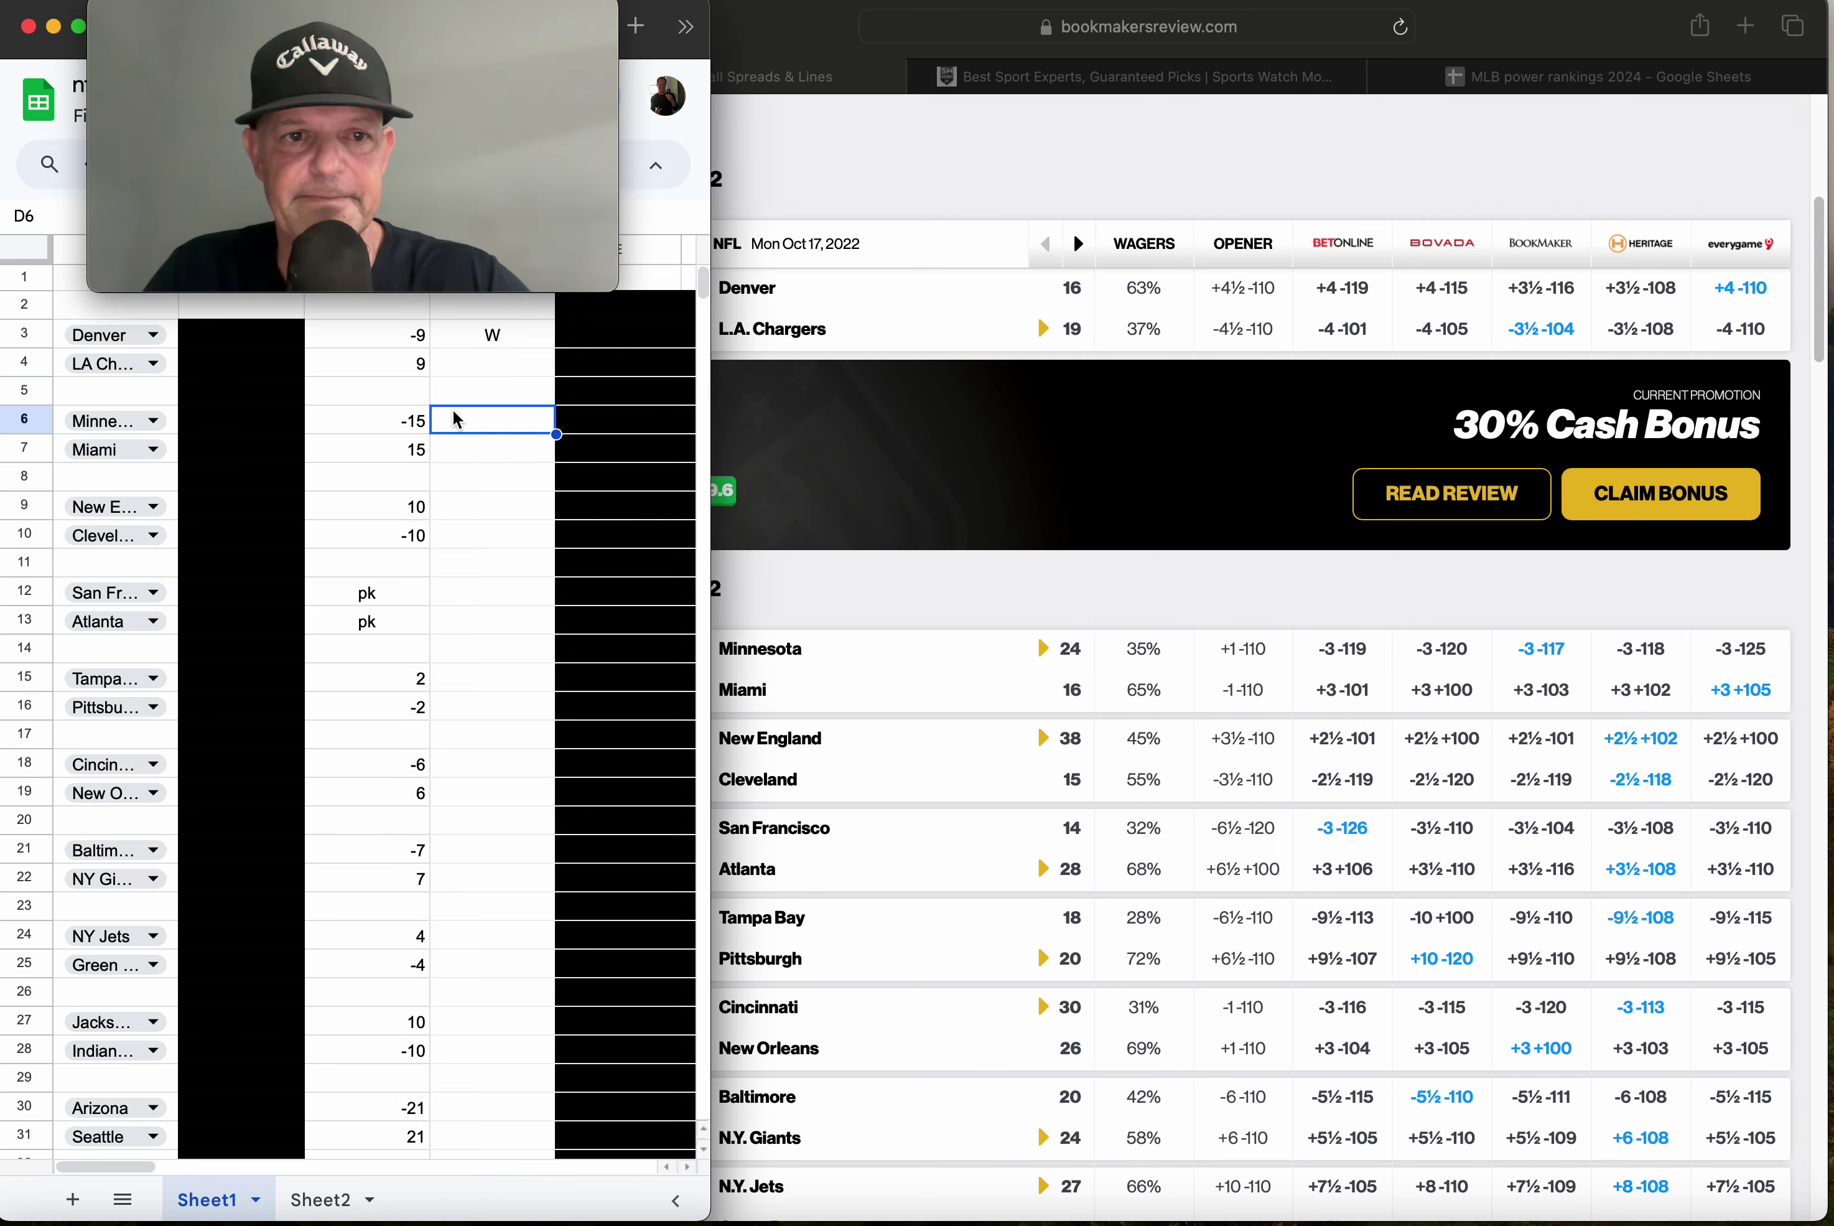
type("W")
key("Return")
Check the New England–Cleveland result on bookmakersreview.com and record L in D9 beside New England's line in Sheet1.
key("Down")
key("Down")
key("Down")
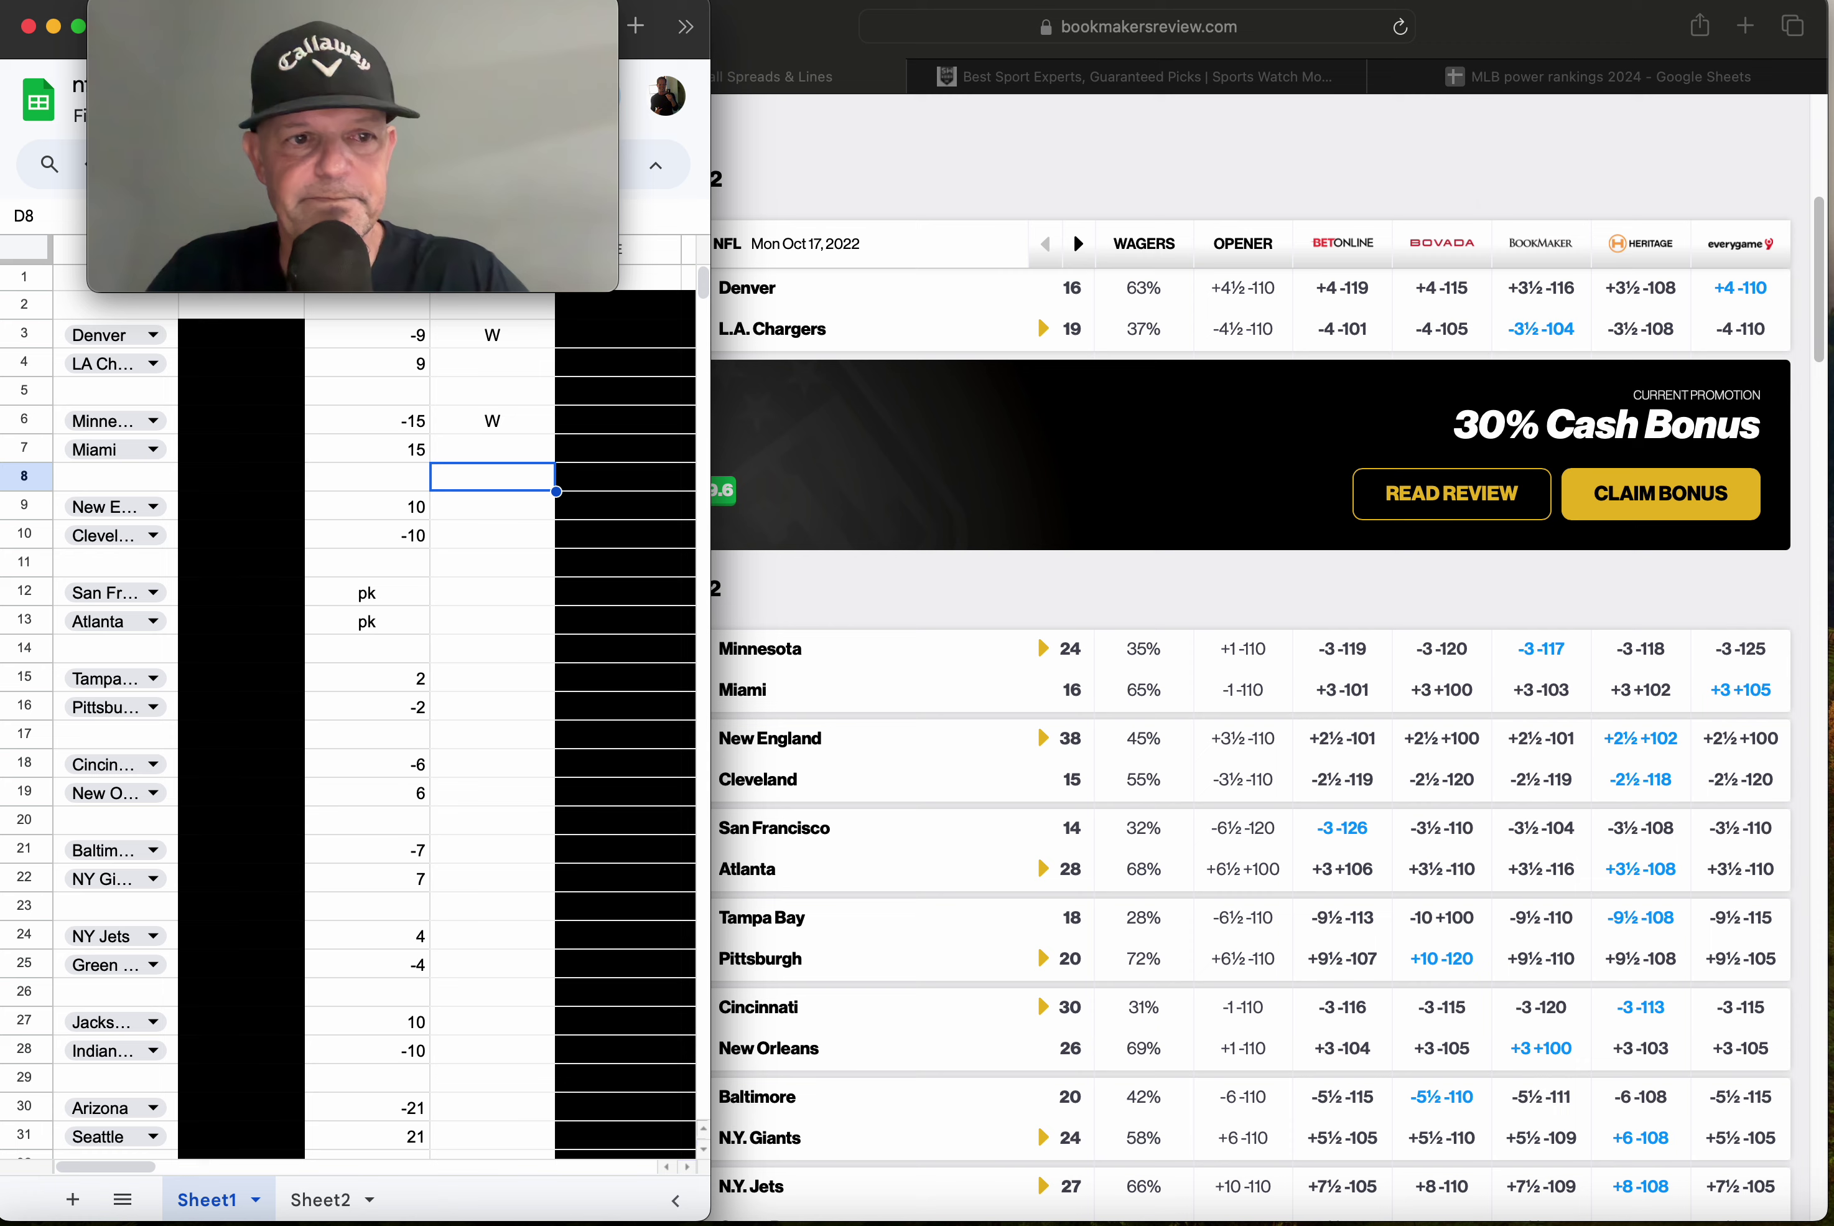
key("Up")
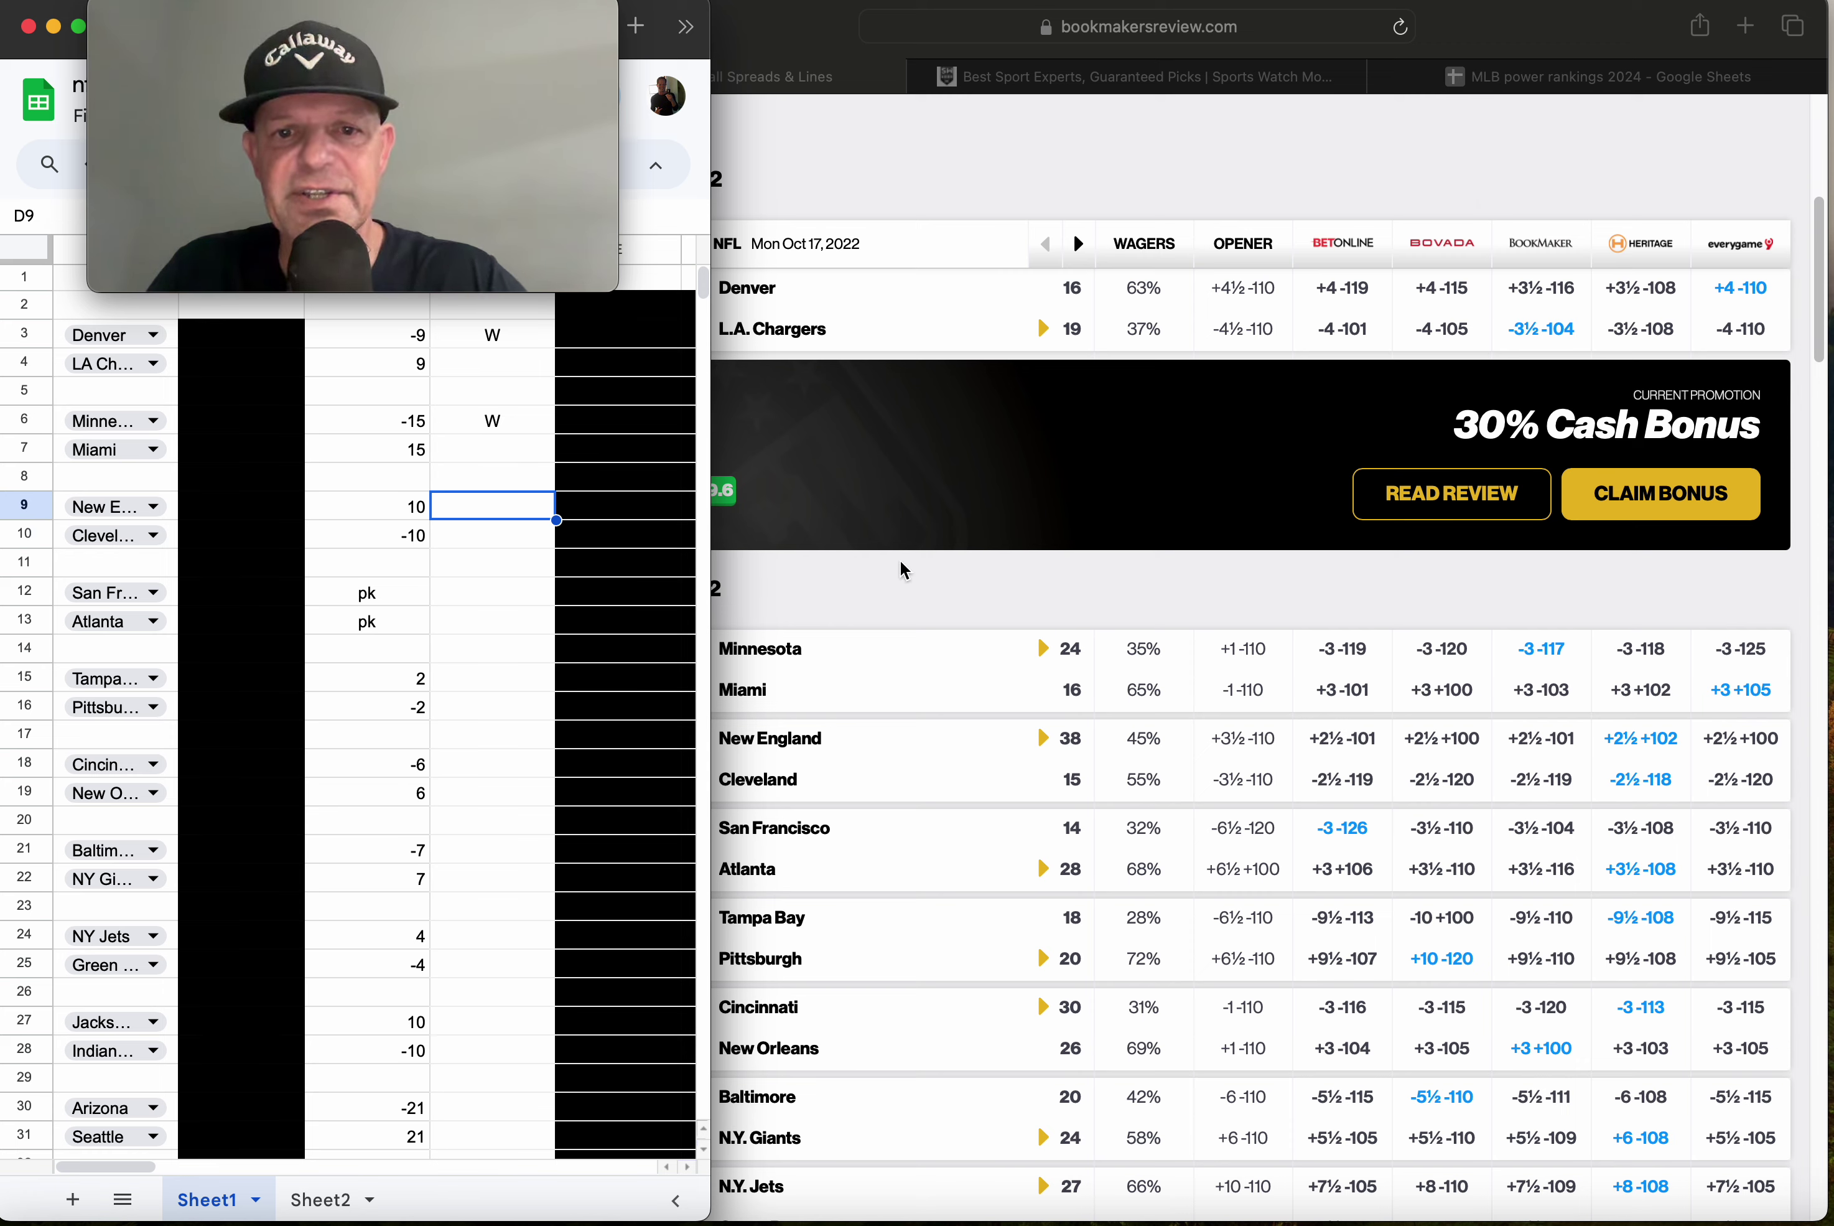
left_click(906, 575)
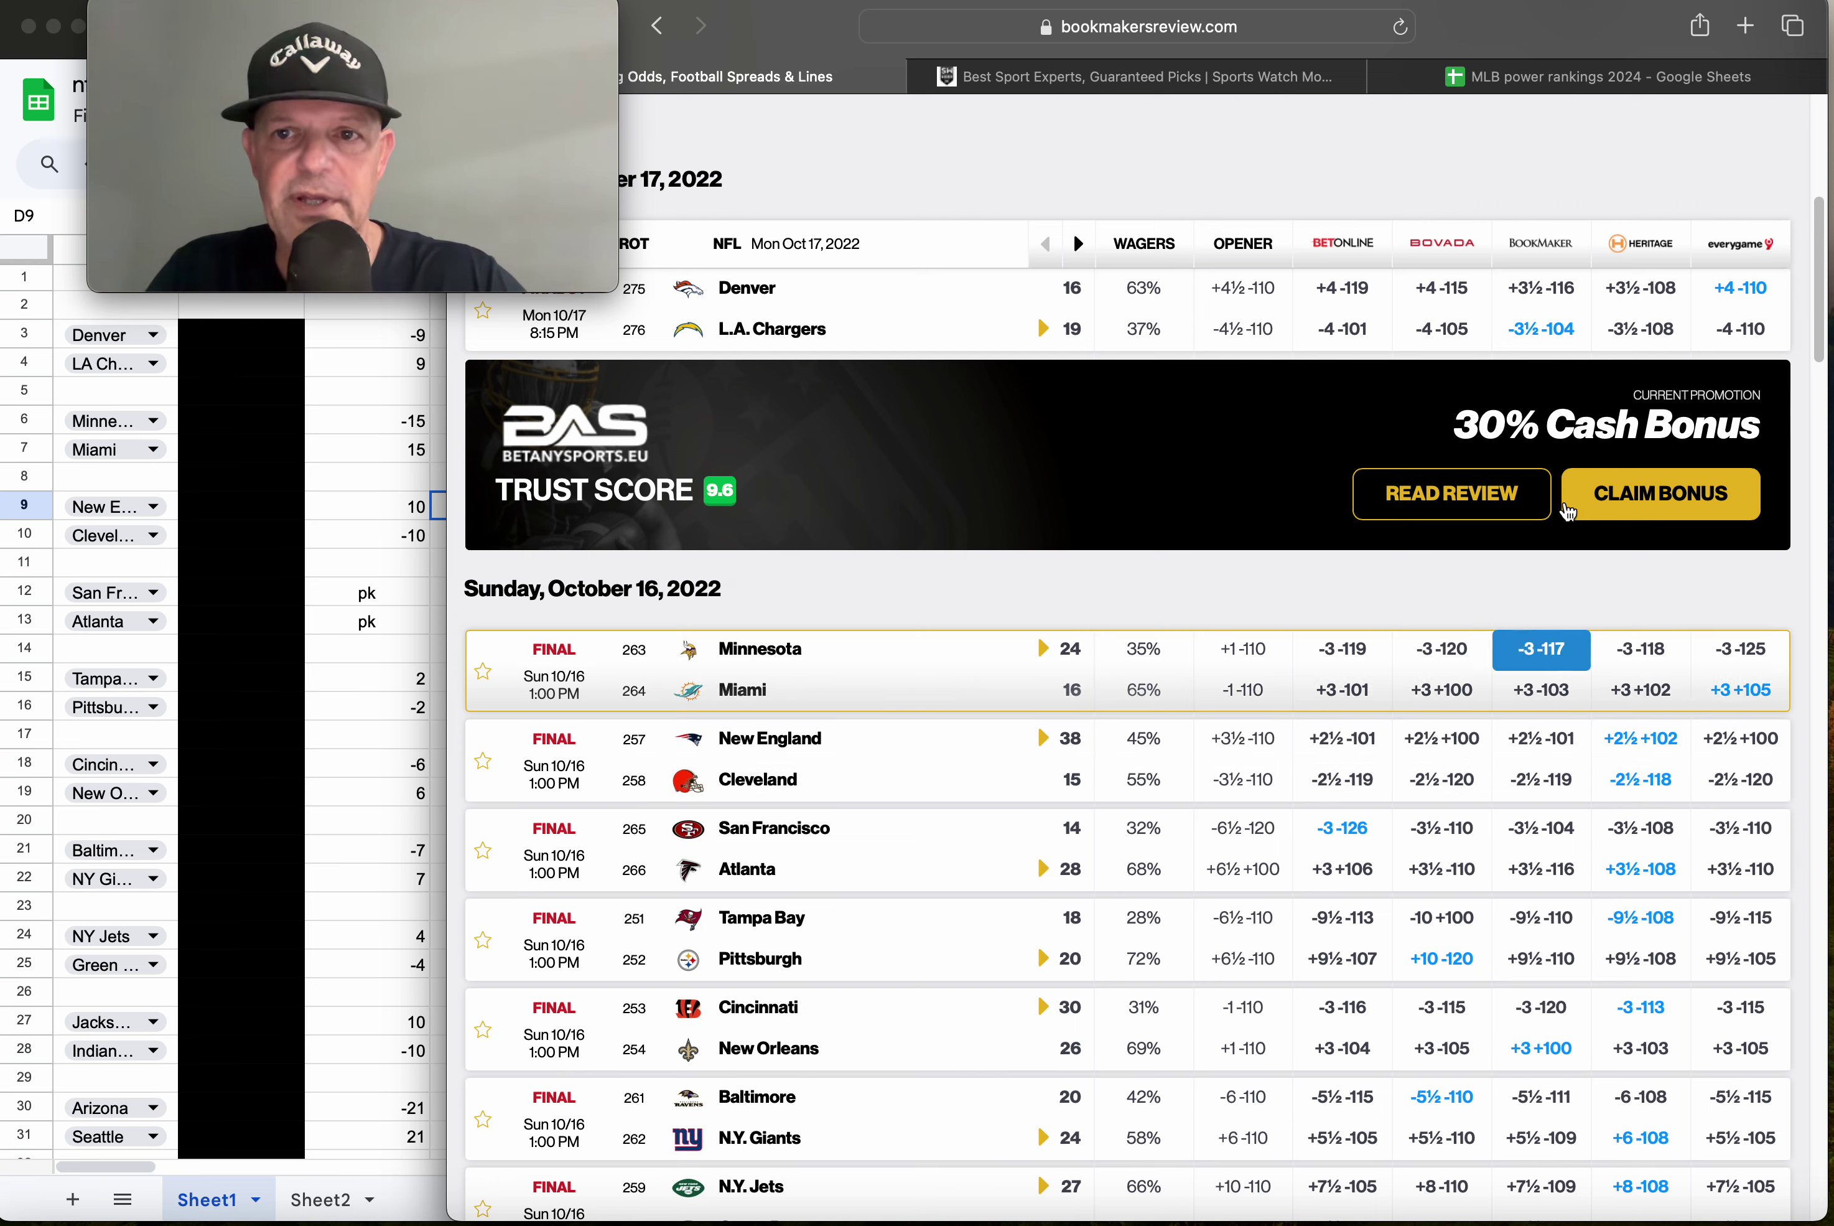
left_click(404, 489)
type("L")
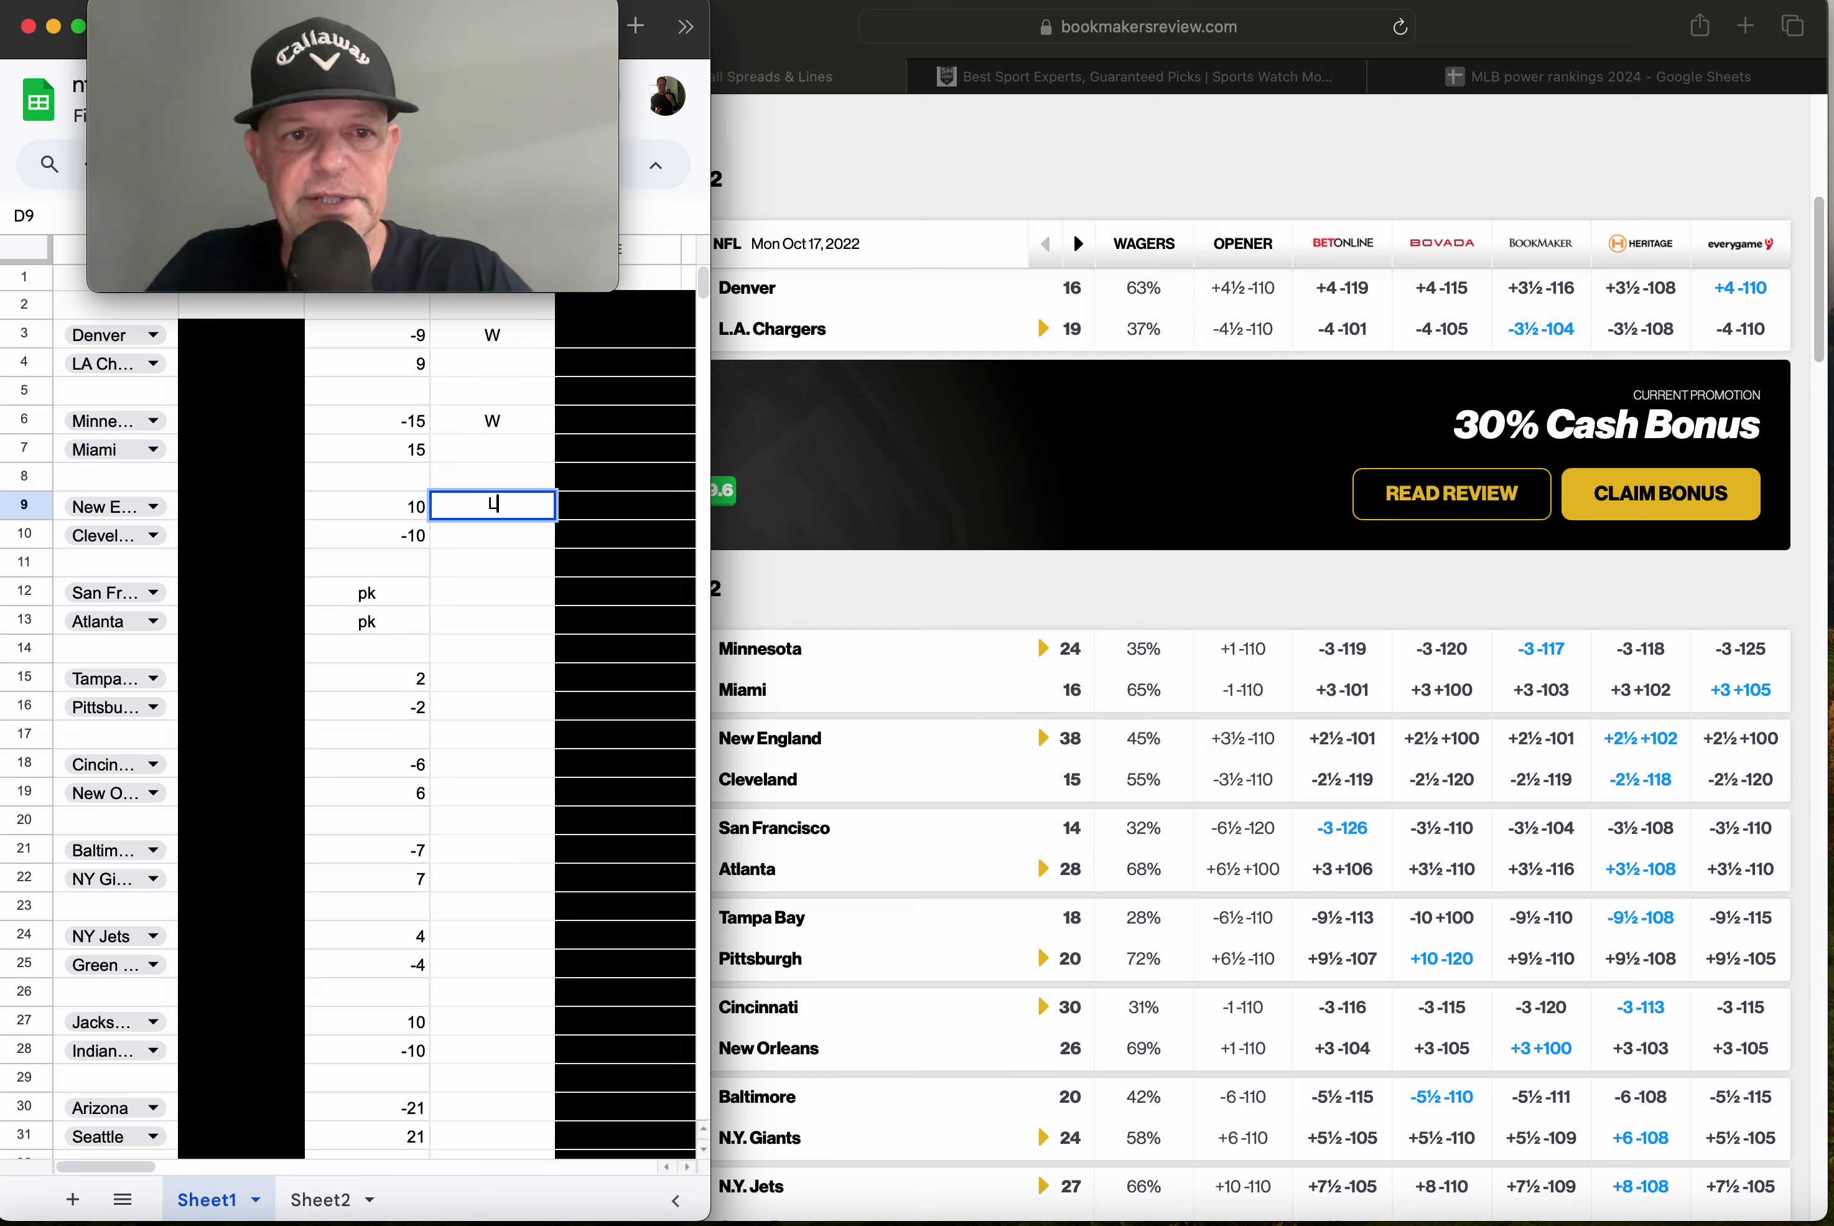
key("Return")
Check the Jacksonville–Indianapolis result on bookmakersreview.com and record W in D28 beside Indianapolis's line in Sheet1.
key("Down")
key("Down")
key("Down")
key("Down")
key("Down")
key("Down")
key("Down")
key("Down")
key("Down")
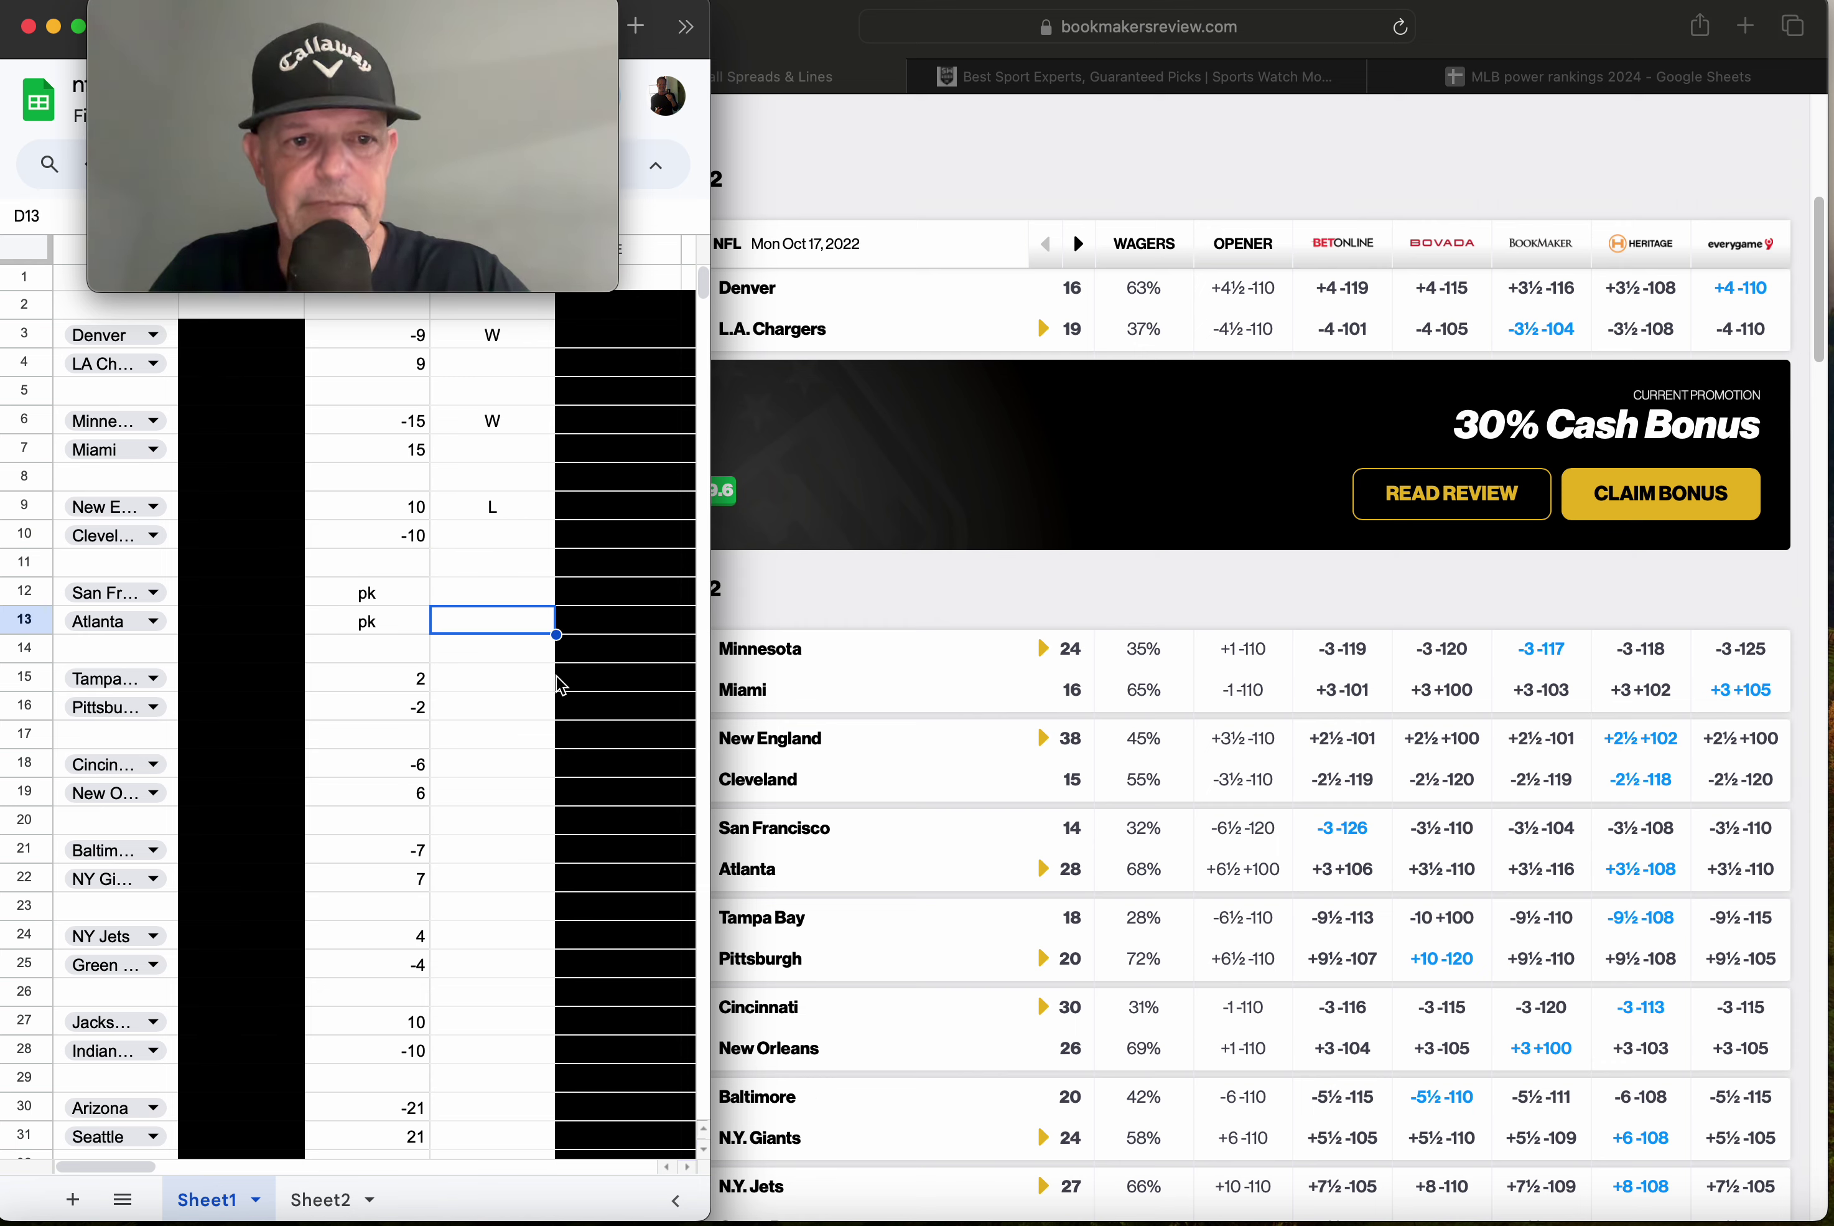
key("Down")
key("Down")
key("Down")
key("Down")
key("Down")
key("Down")
key("Down")
key("Down")
key("Down")
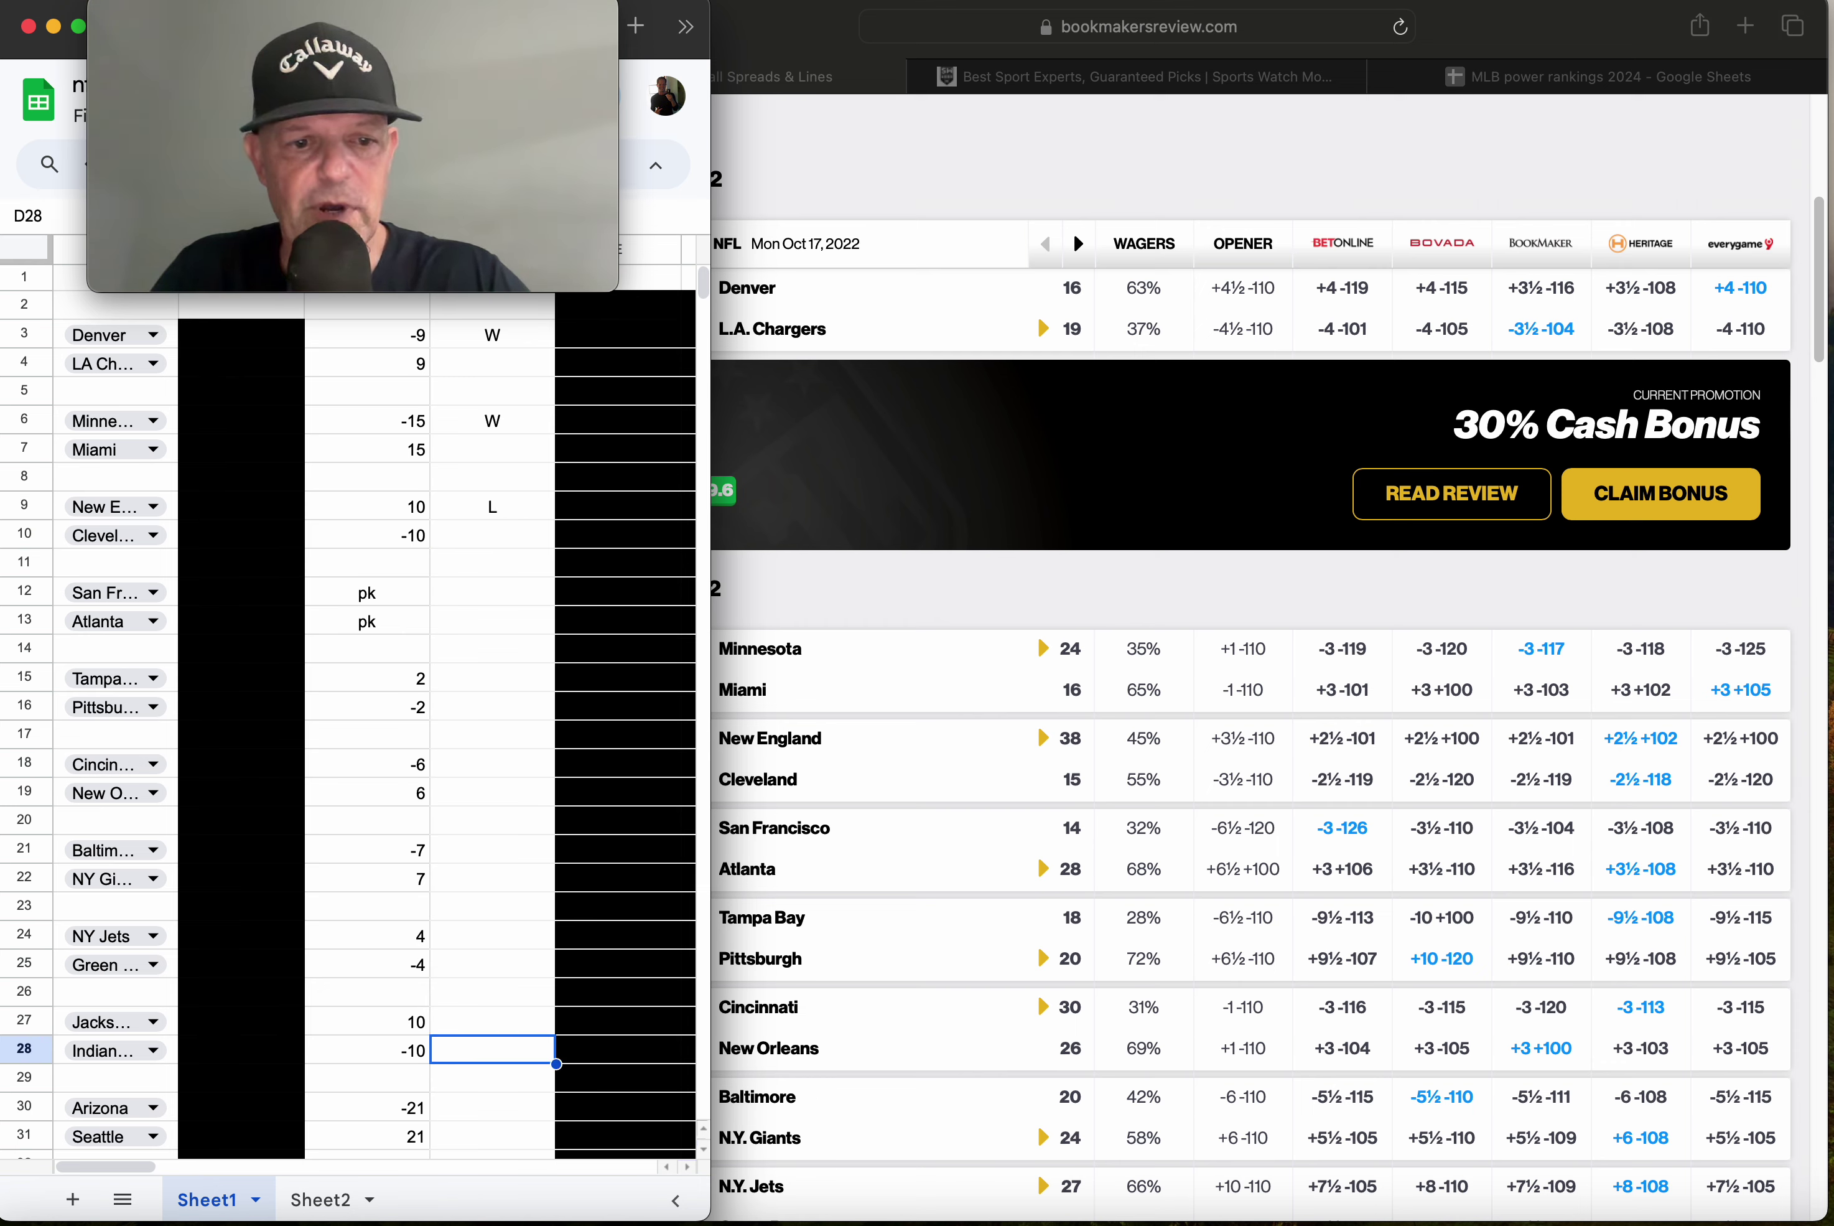
left_click(930, 593)
scroll(929, 593, "down", 5)
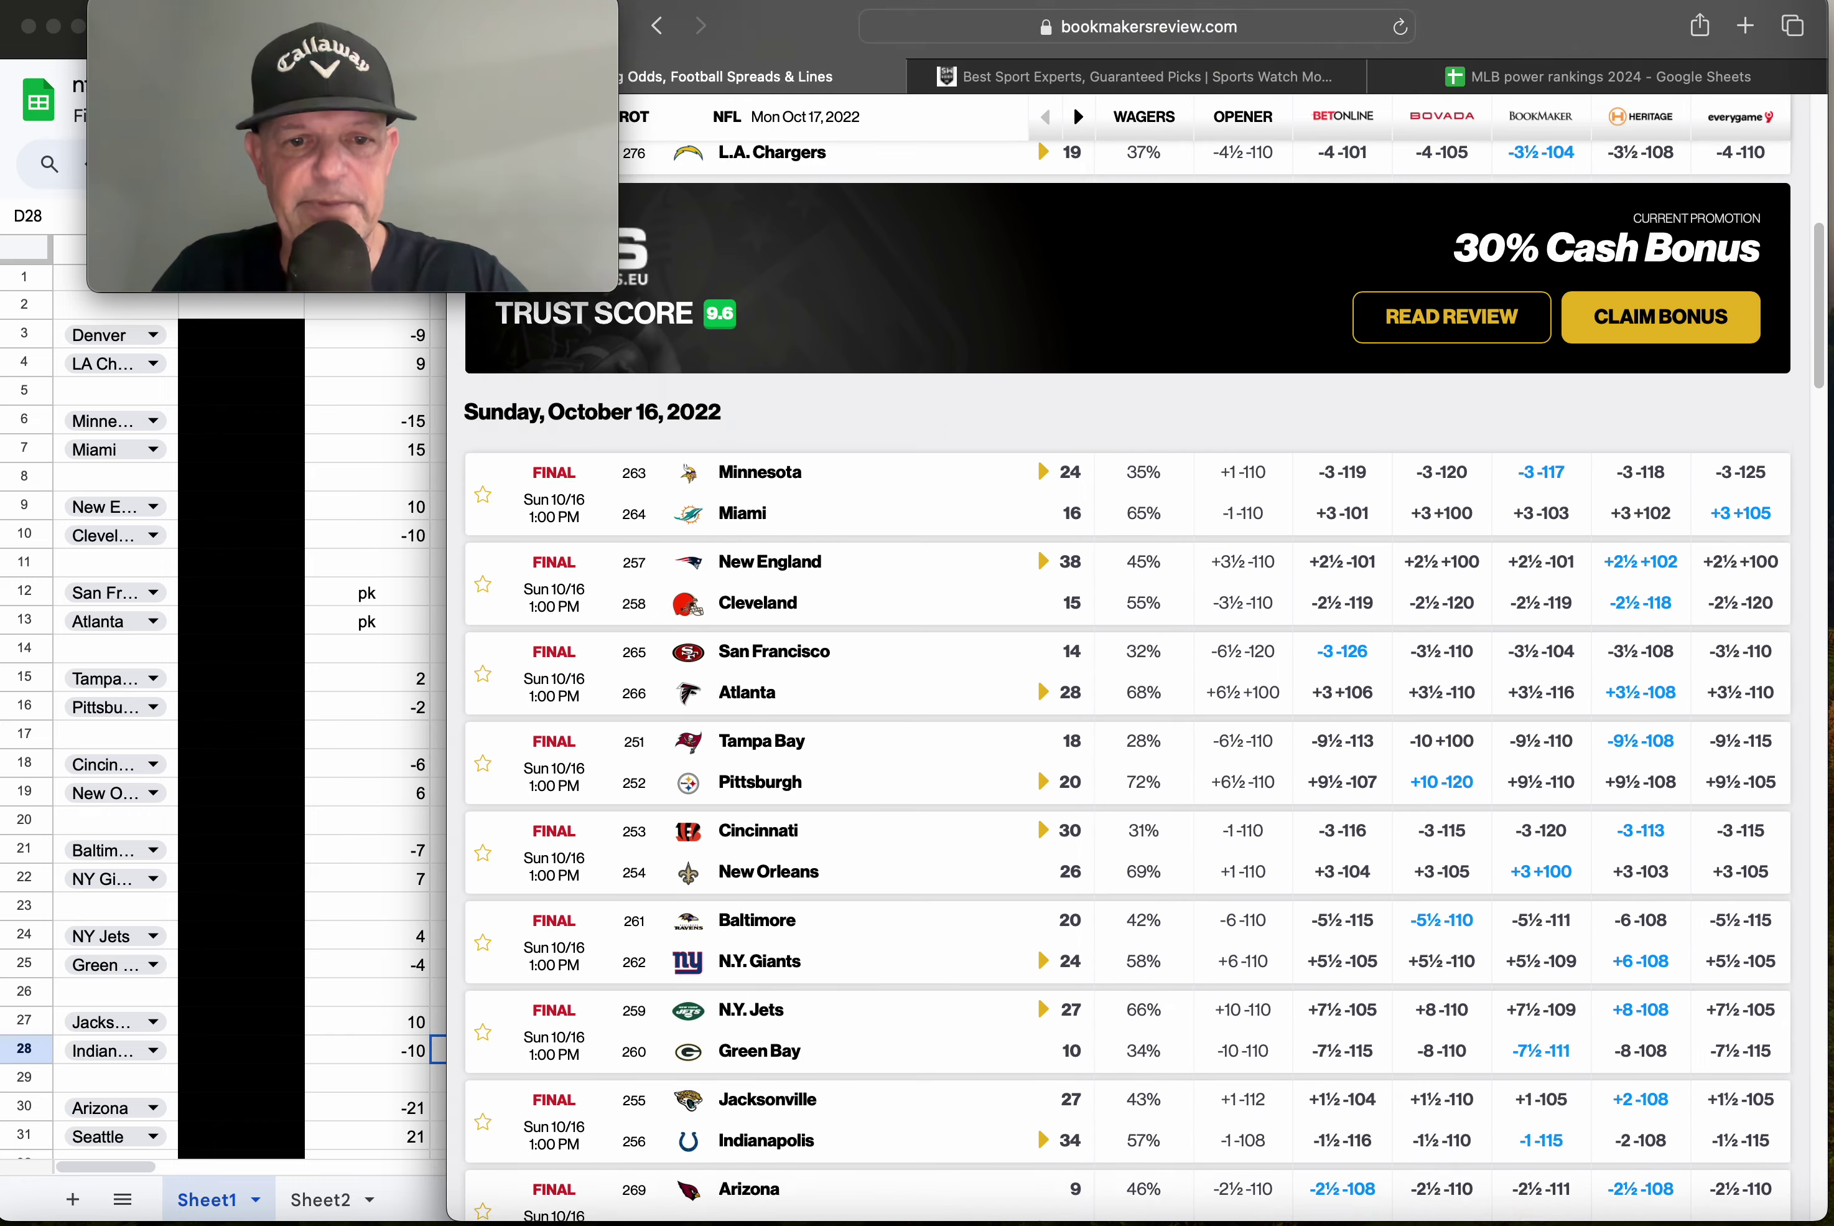
scroll(926, 848, "down", 3)
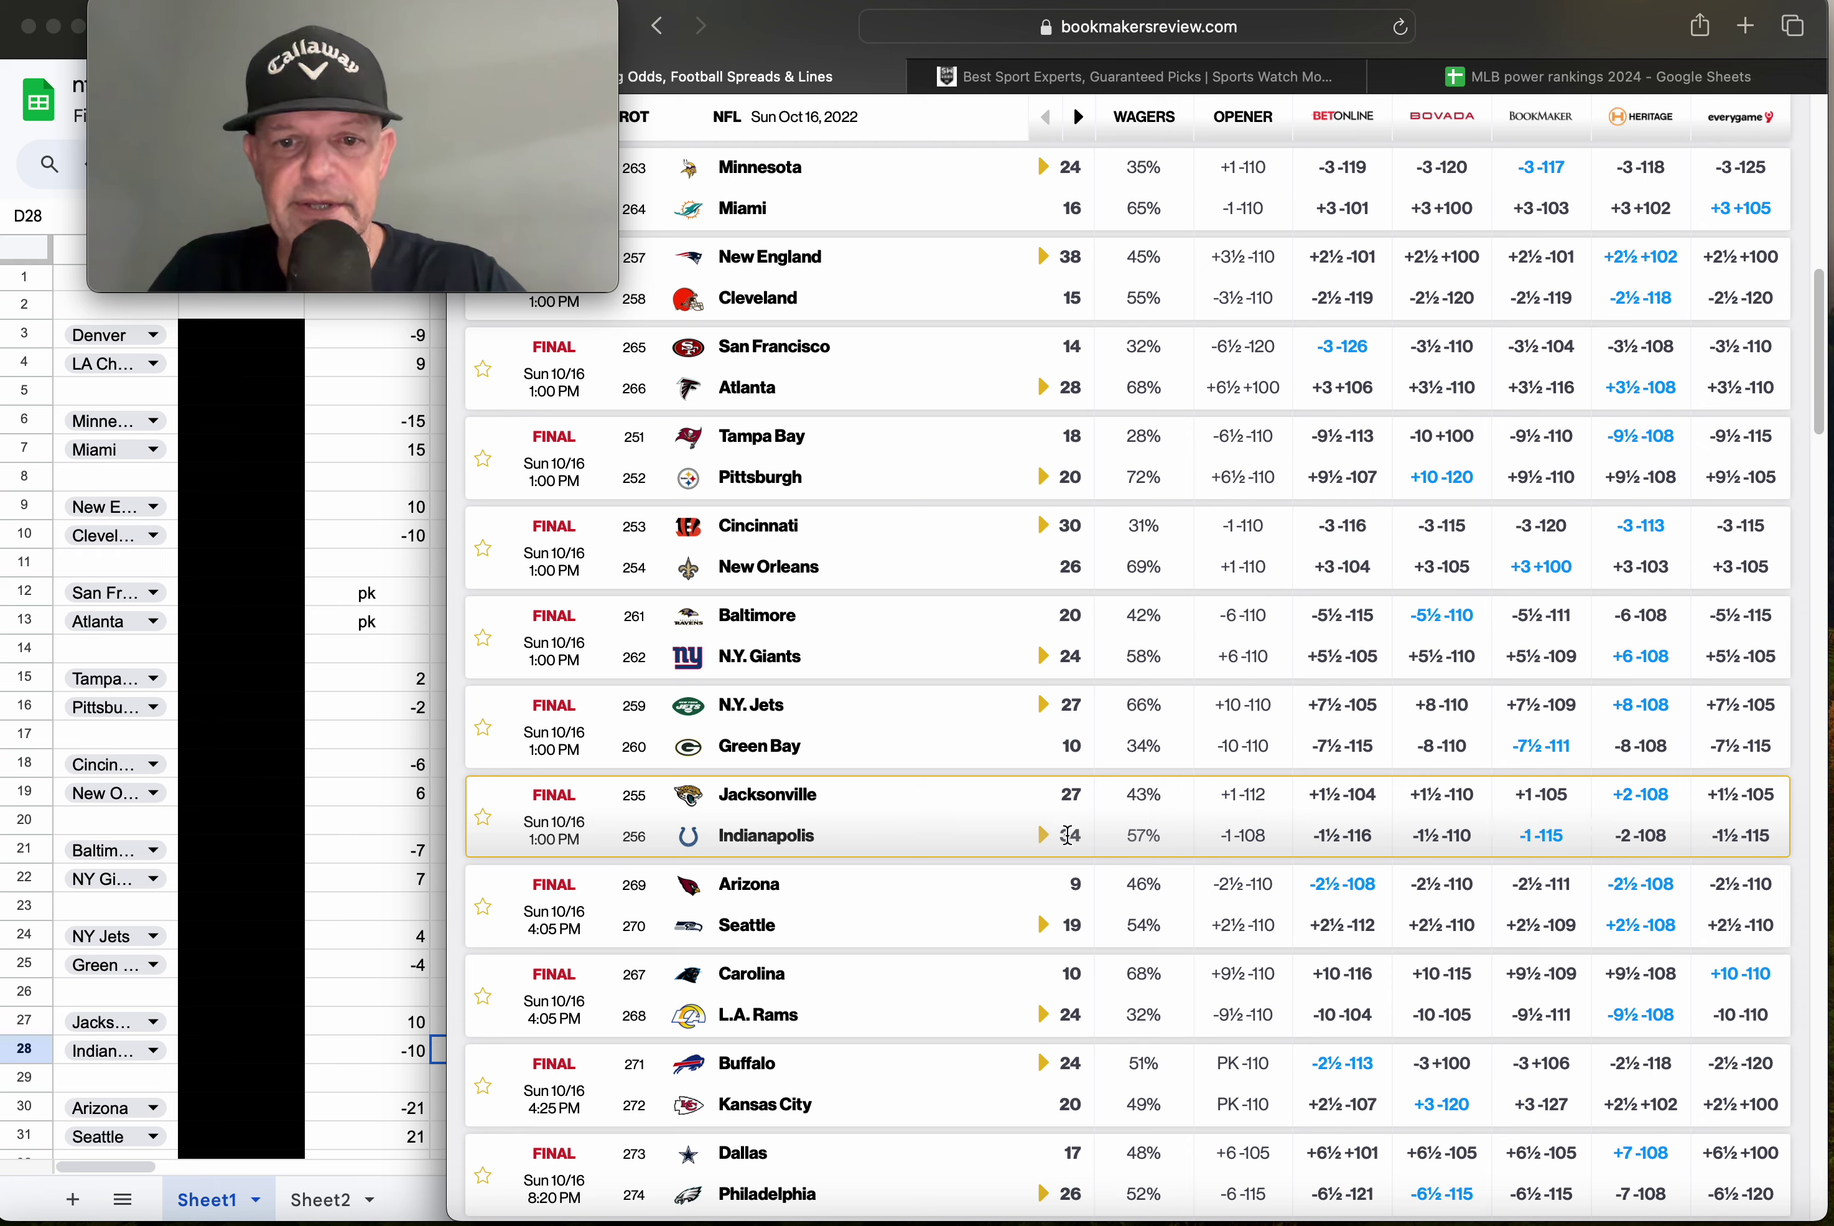
left_click(362, 857)
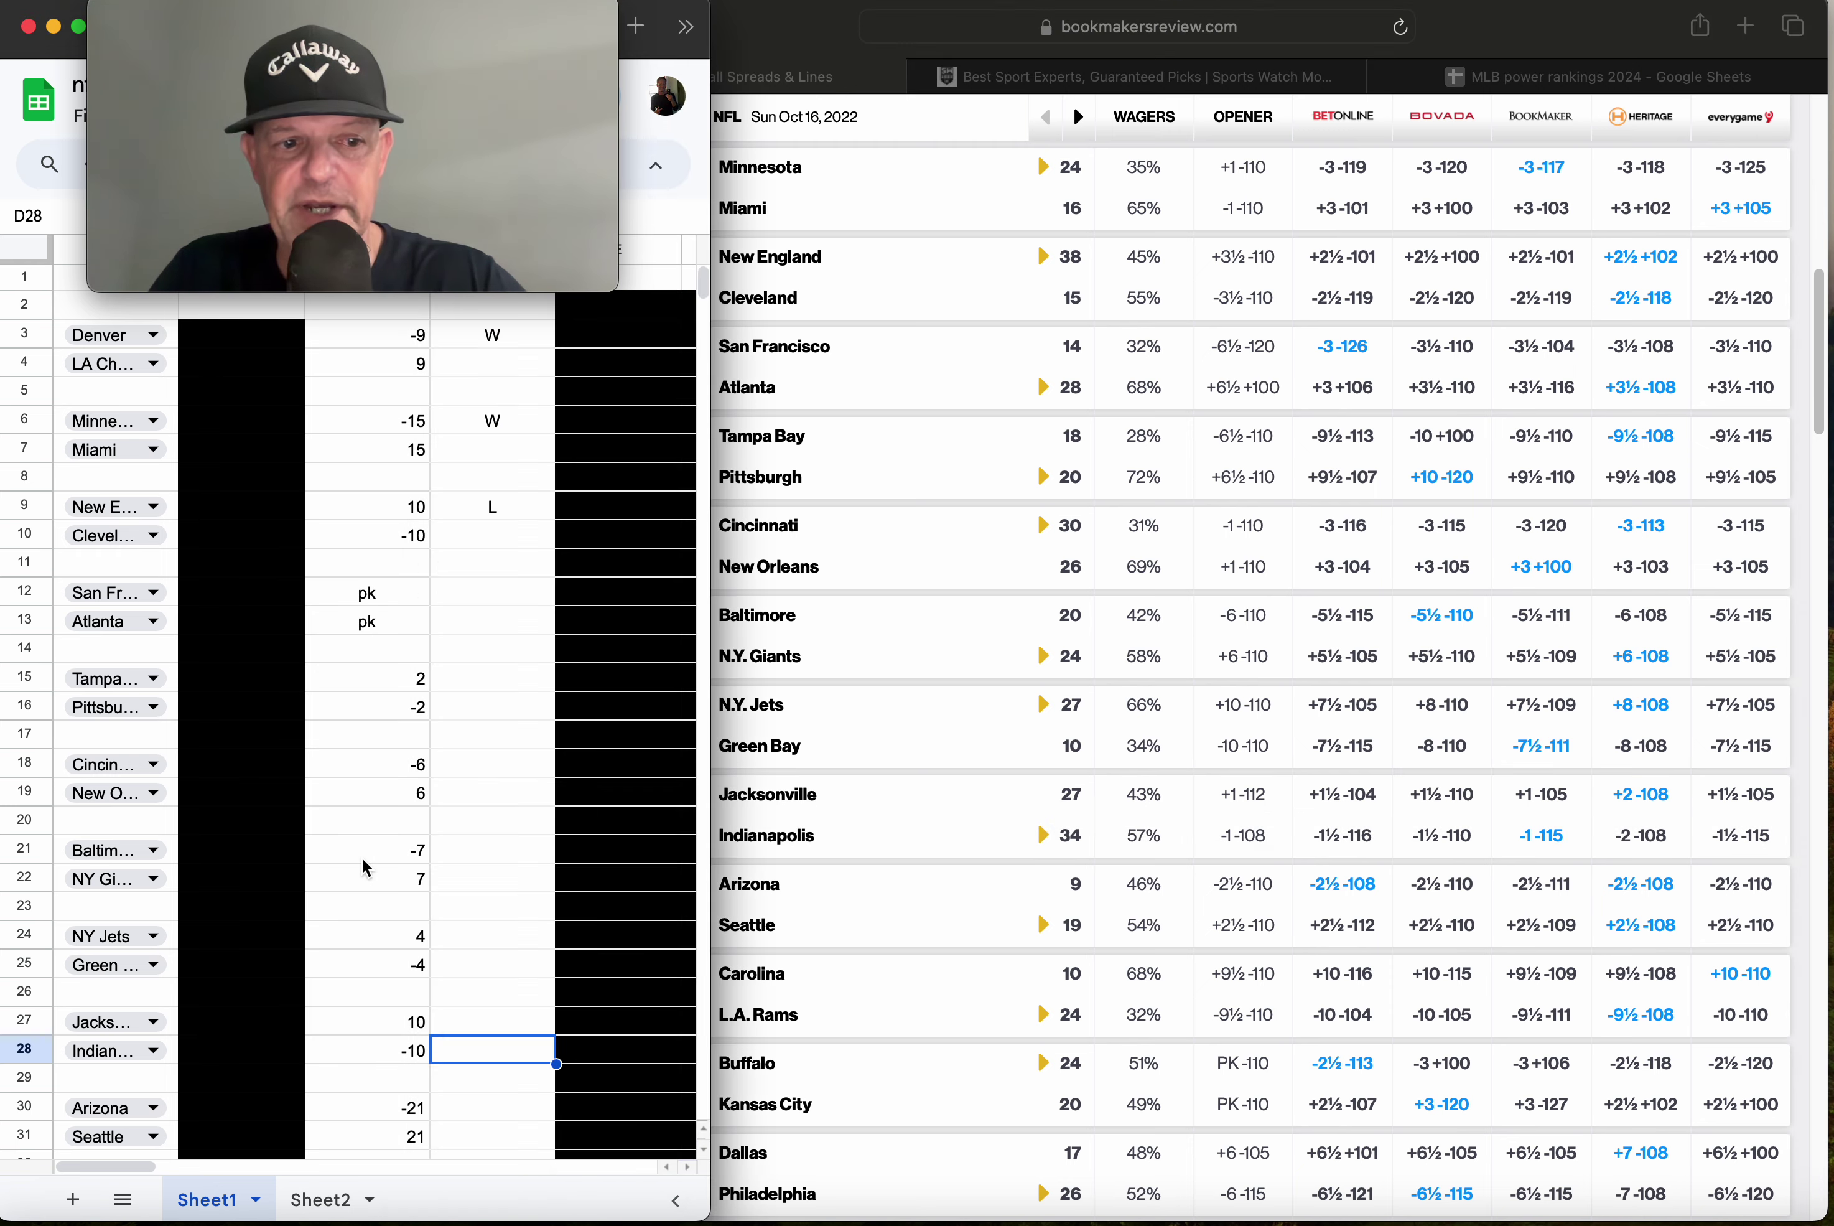
type("W")
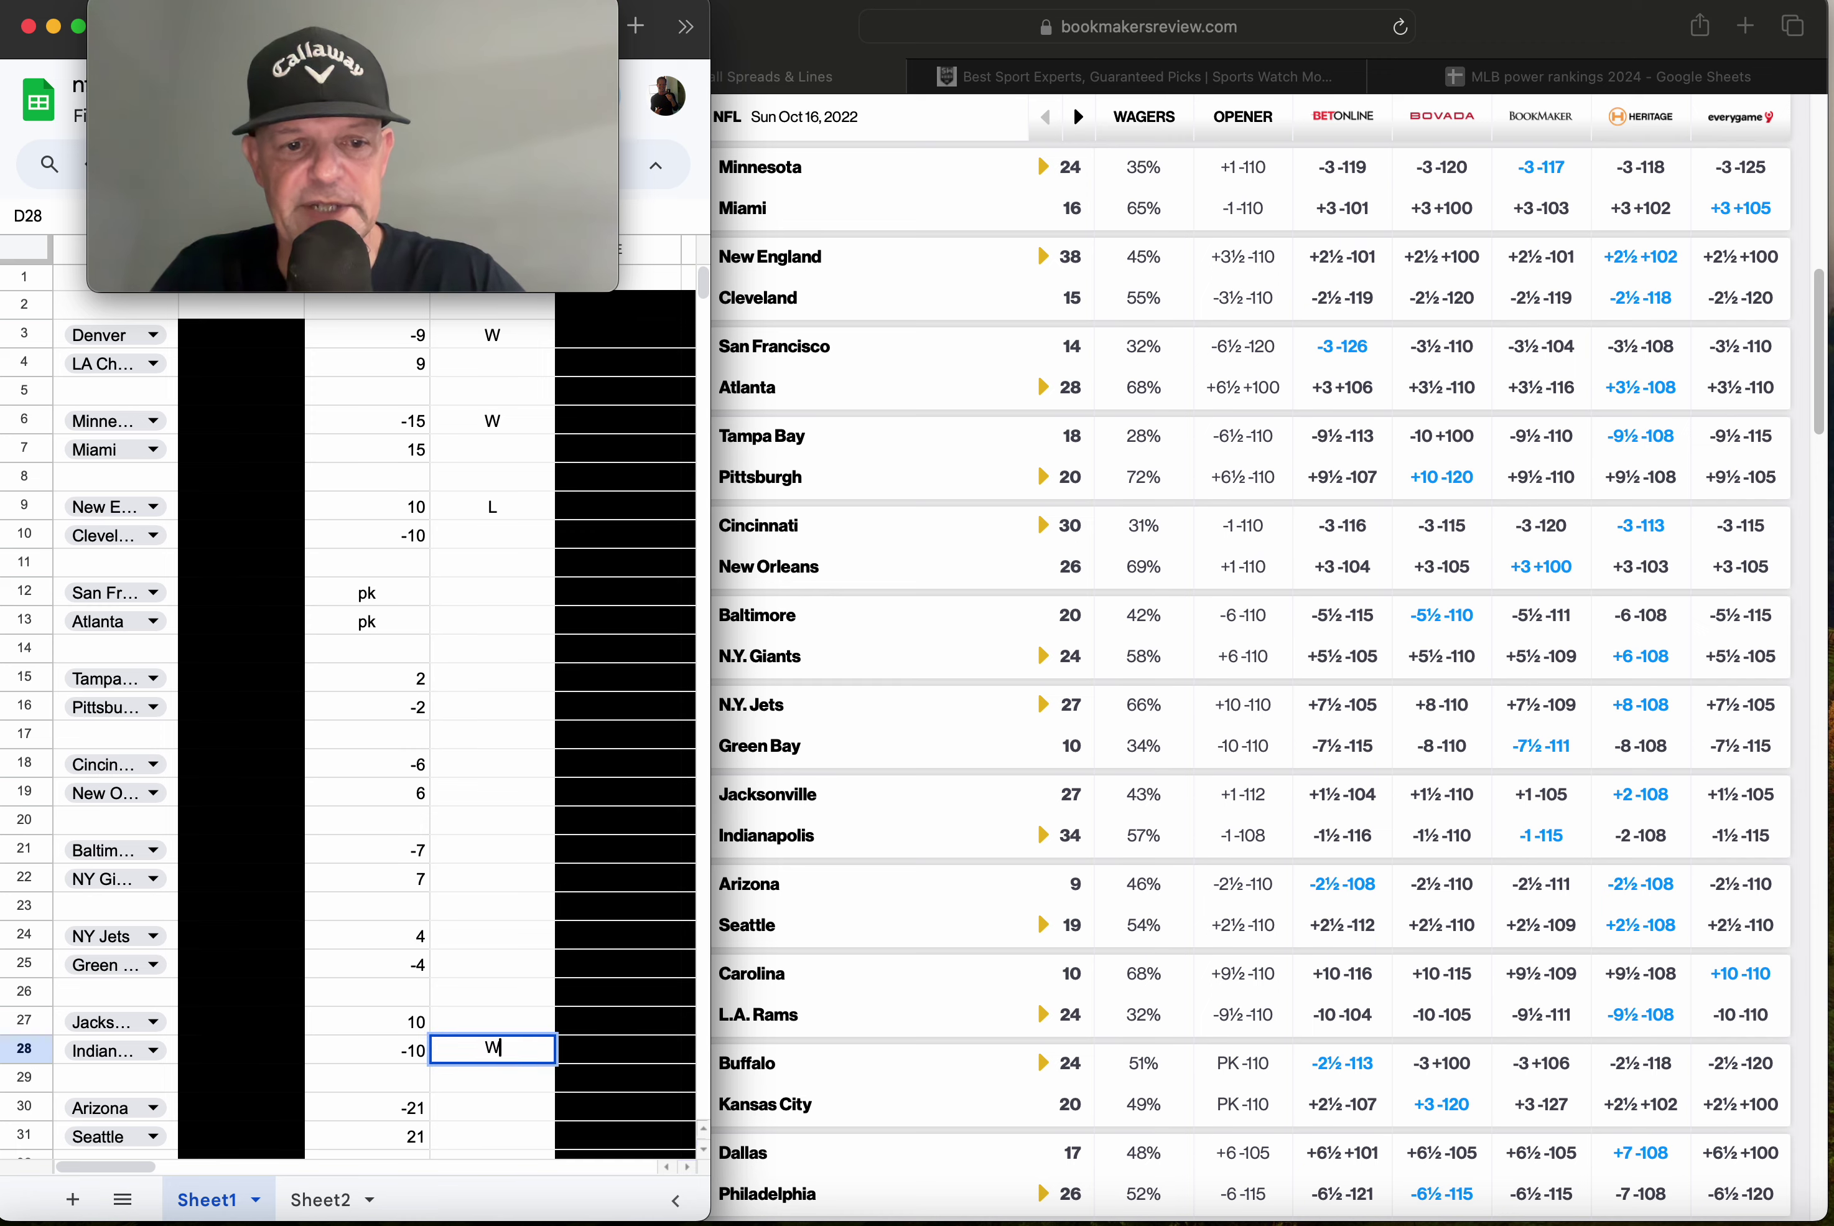
key("Return")
Compare Arizona's line with the Arizona–Seattle result on bookmakersreview.com, and record L in D30 of Sheet1.
key("Down")
key("Down")
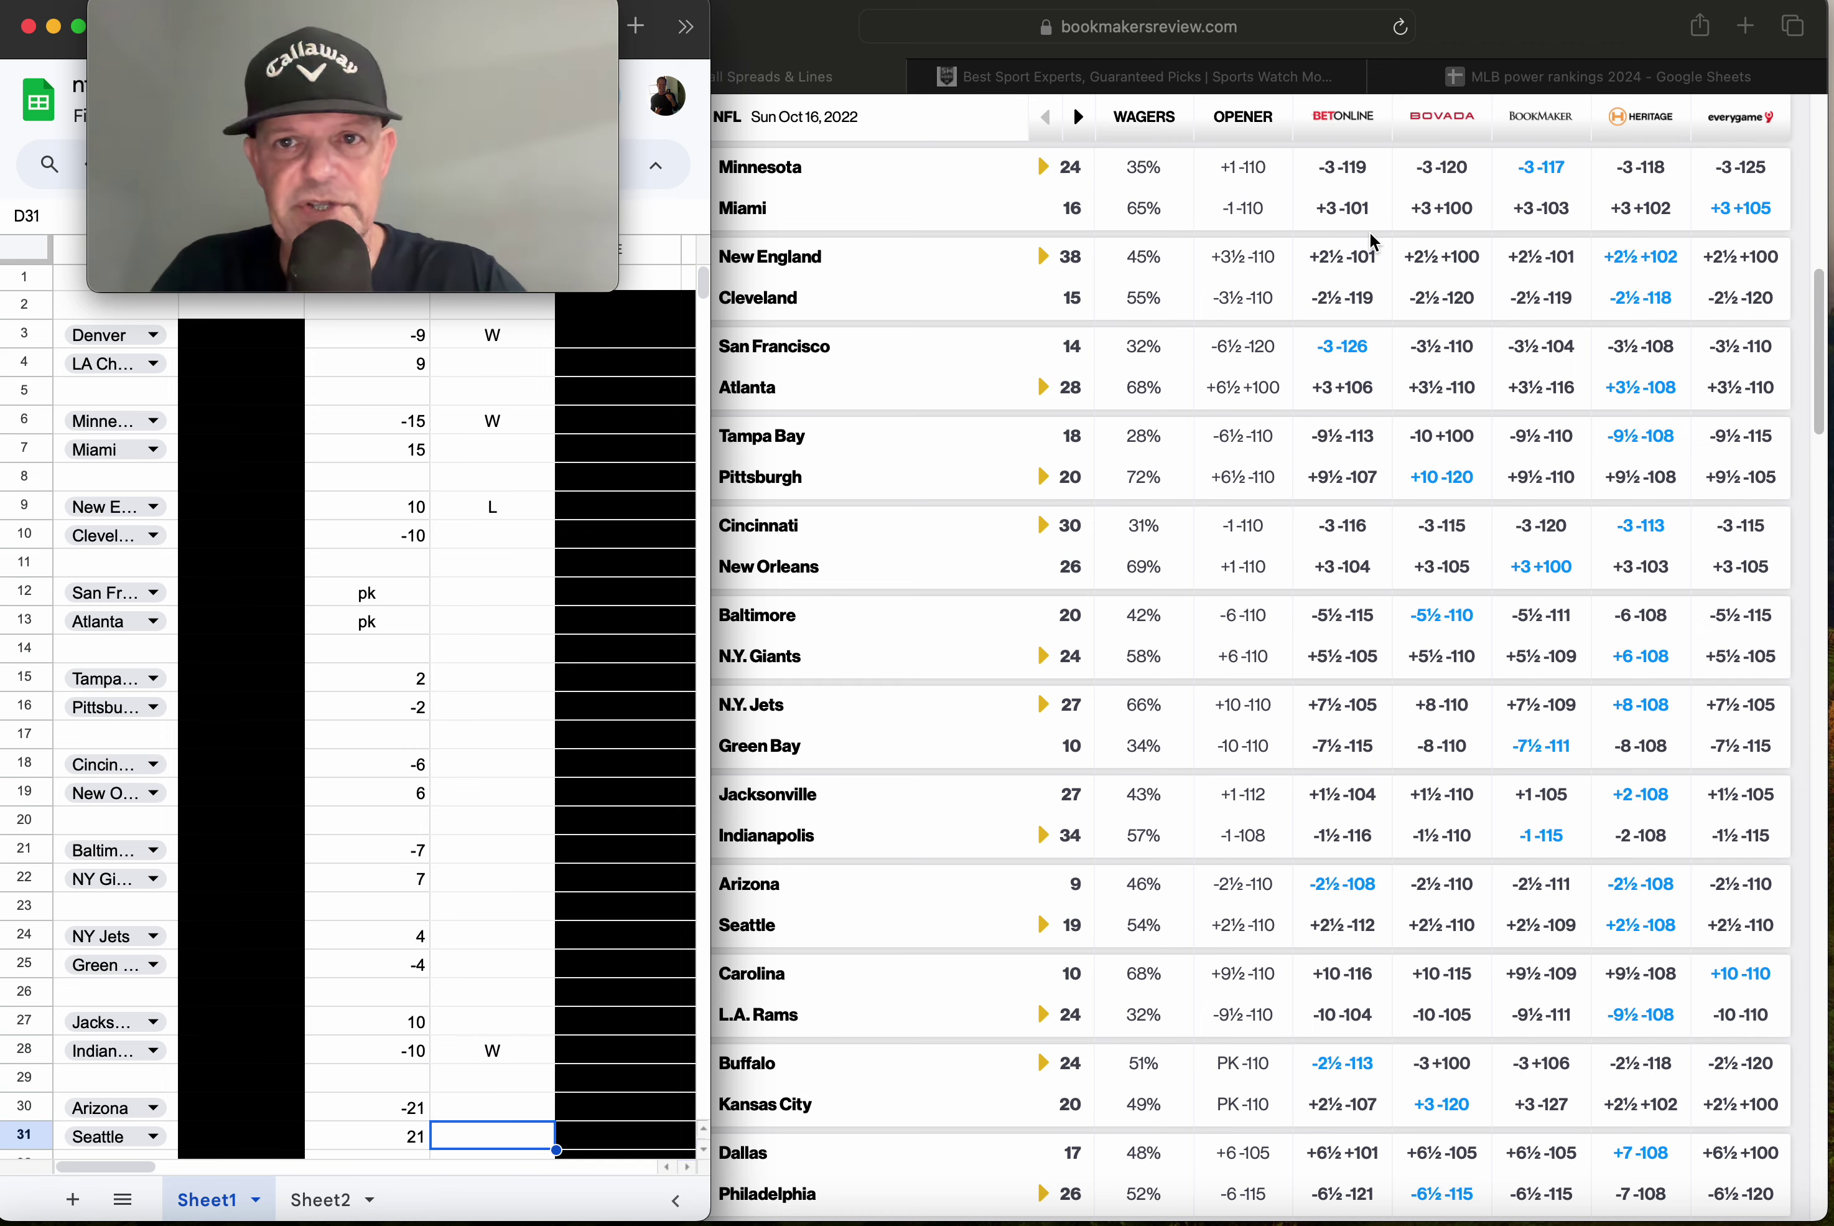
left_click(1610, 30)
scroll(1105, 631, "down", 5)
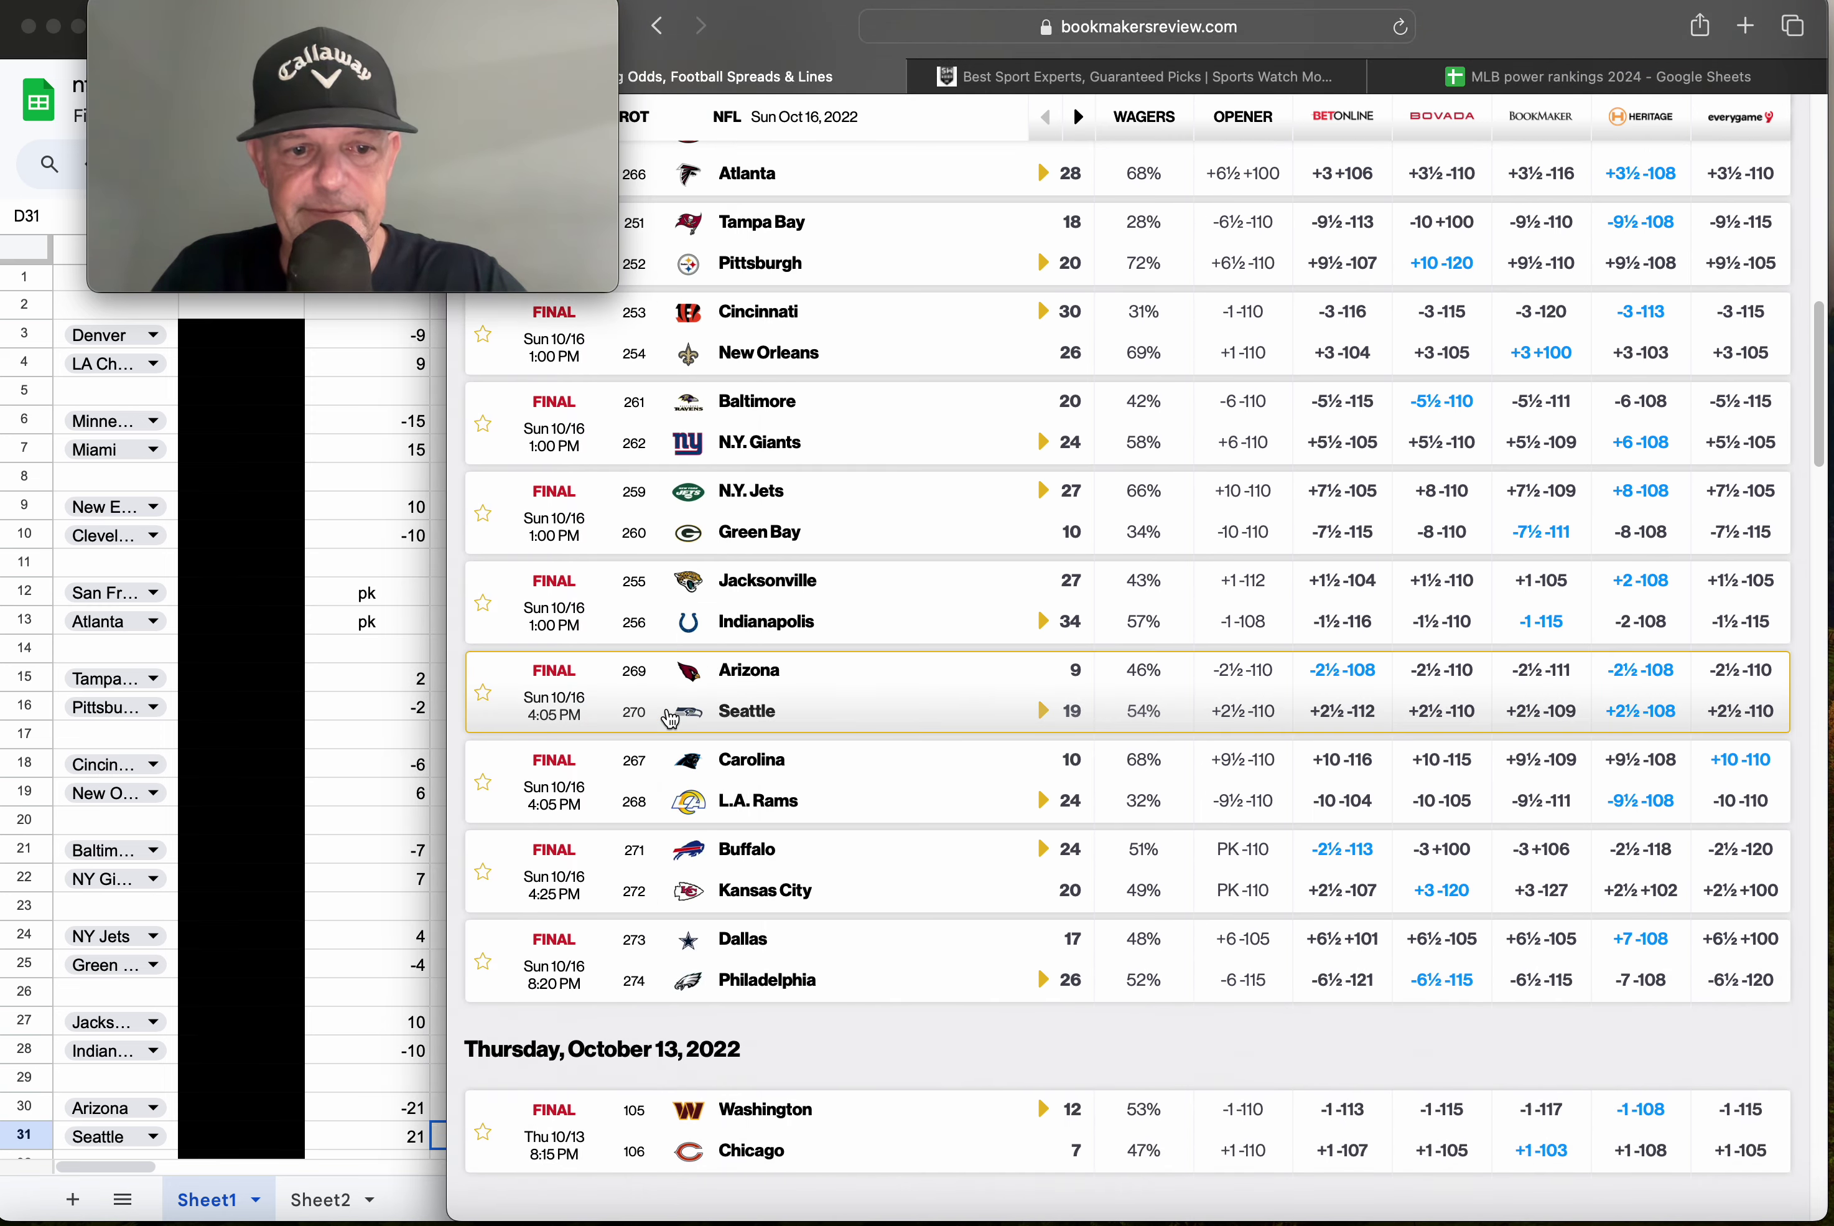
left_click(359, 1114)
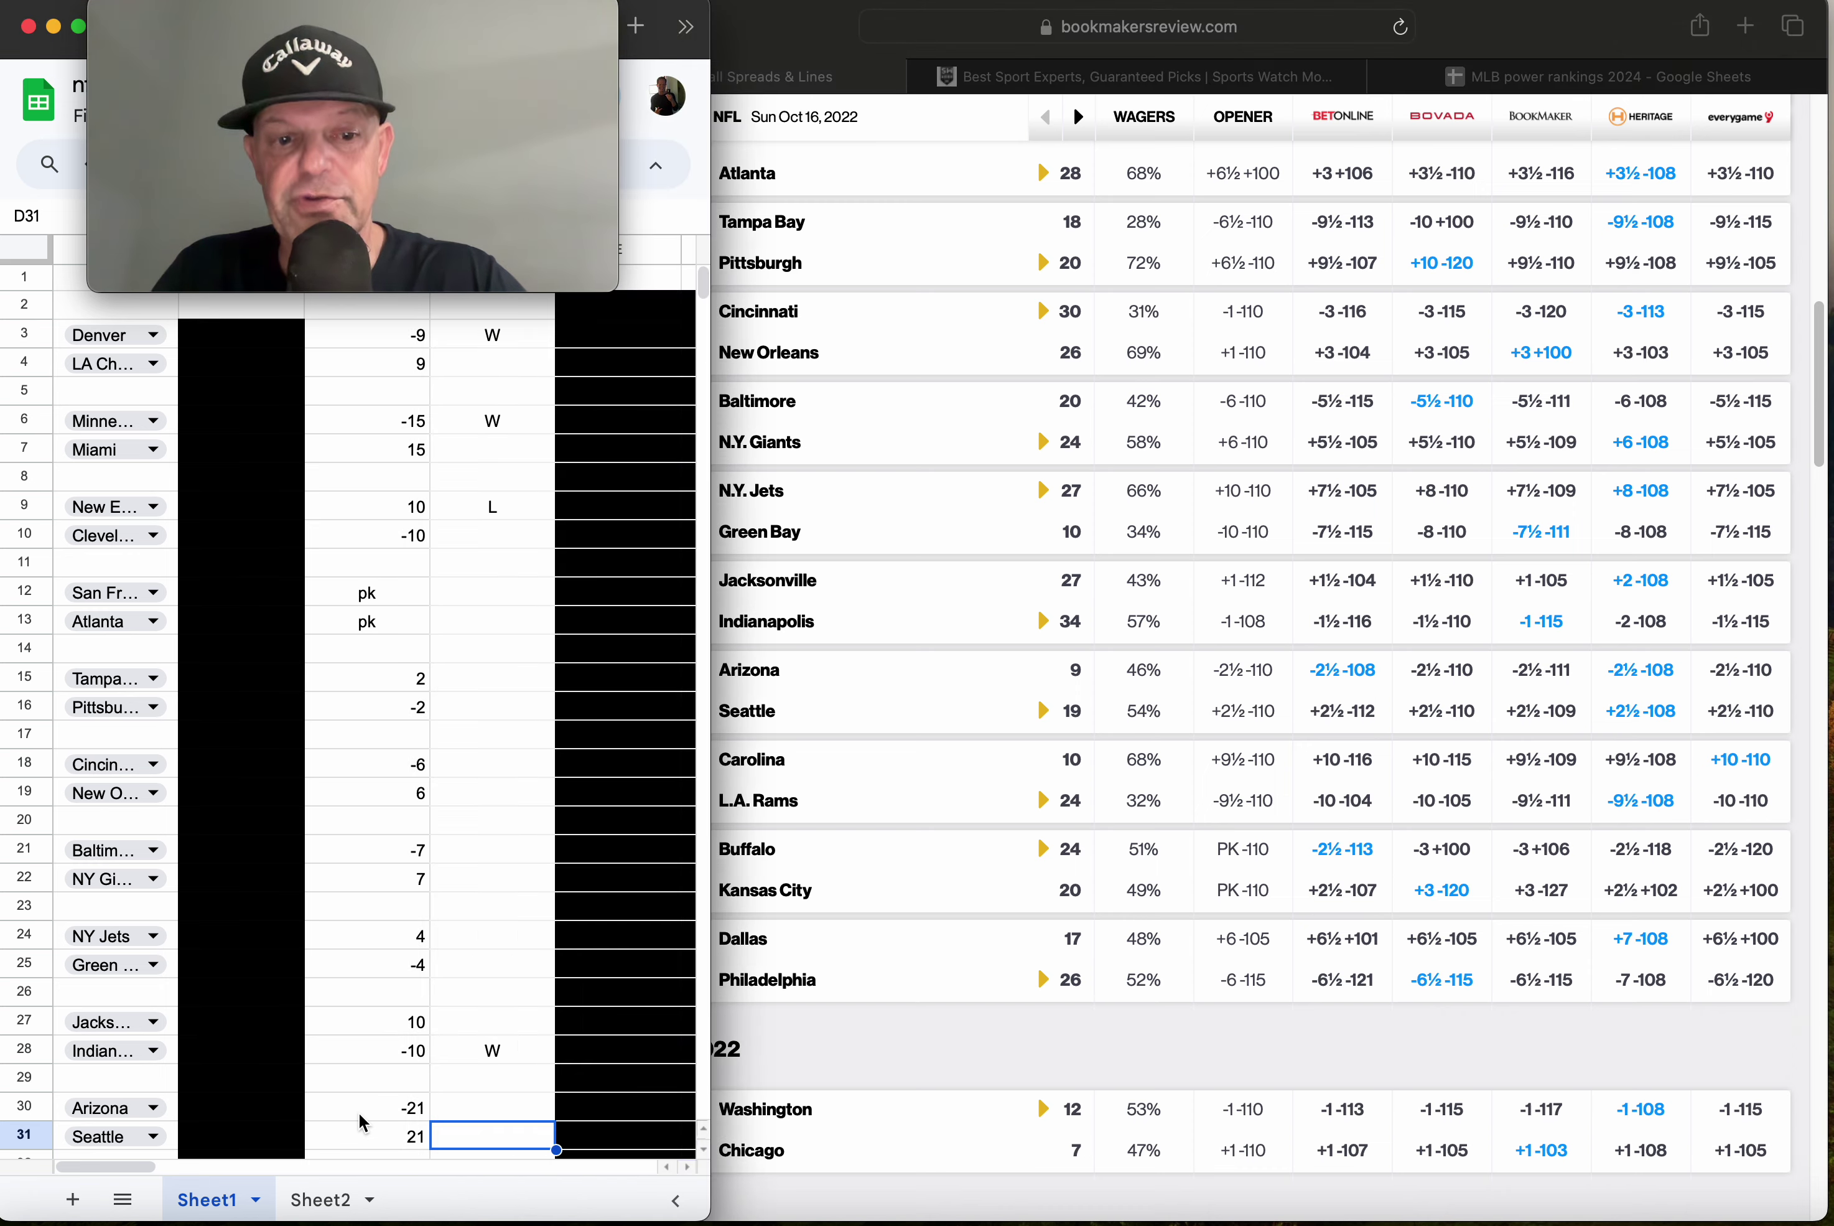
left_click(360, 1115)
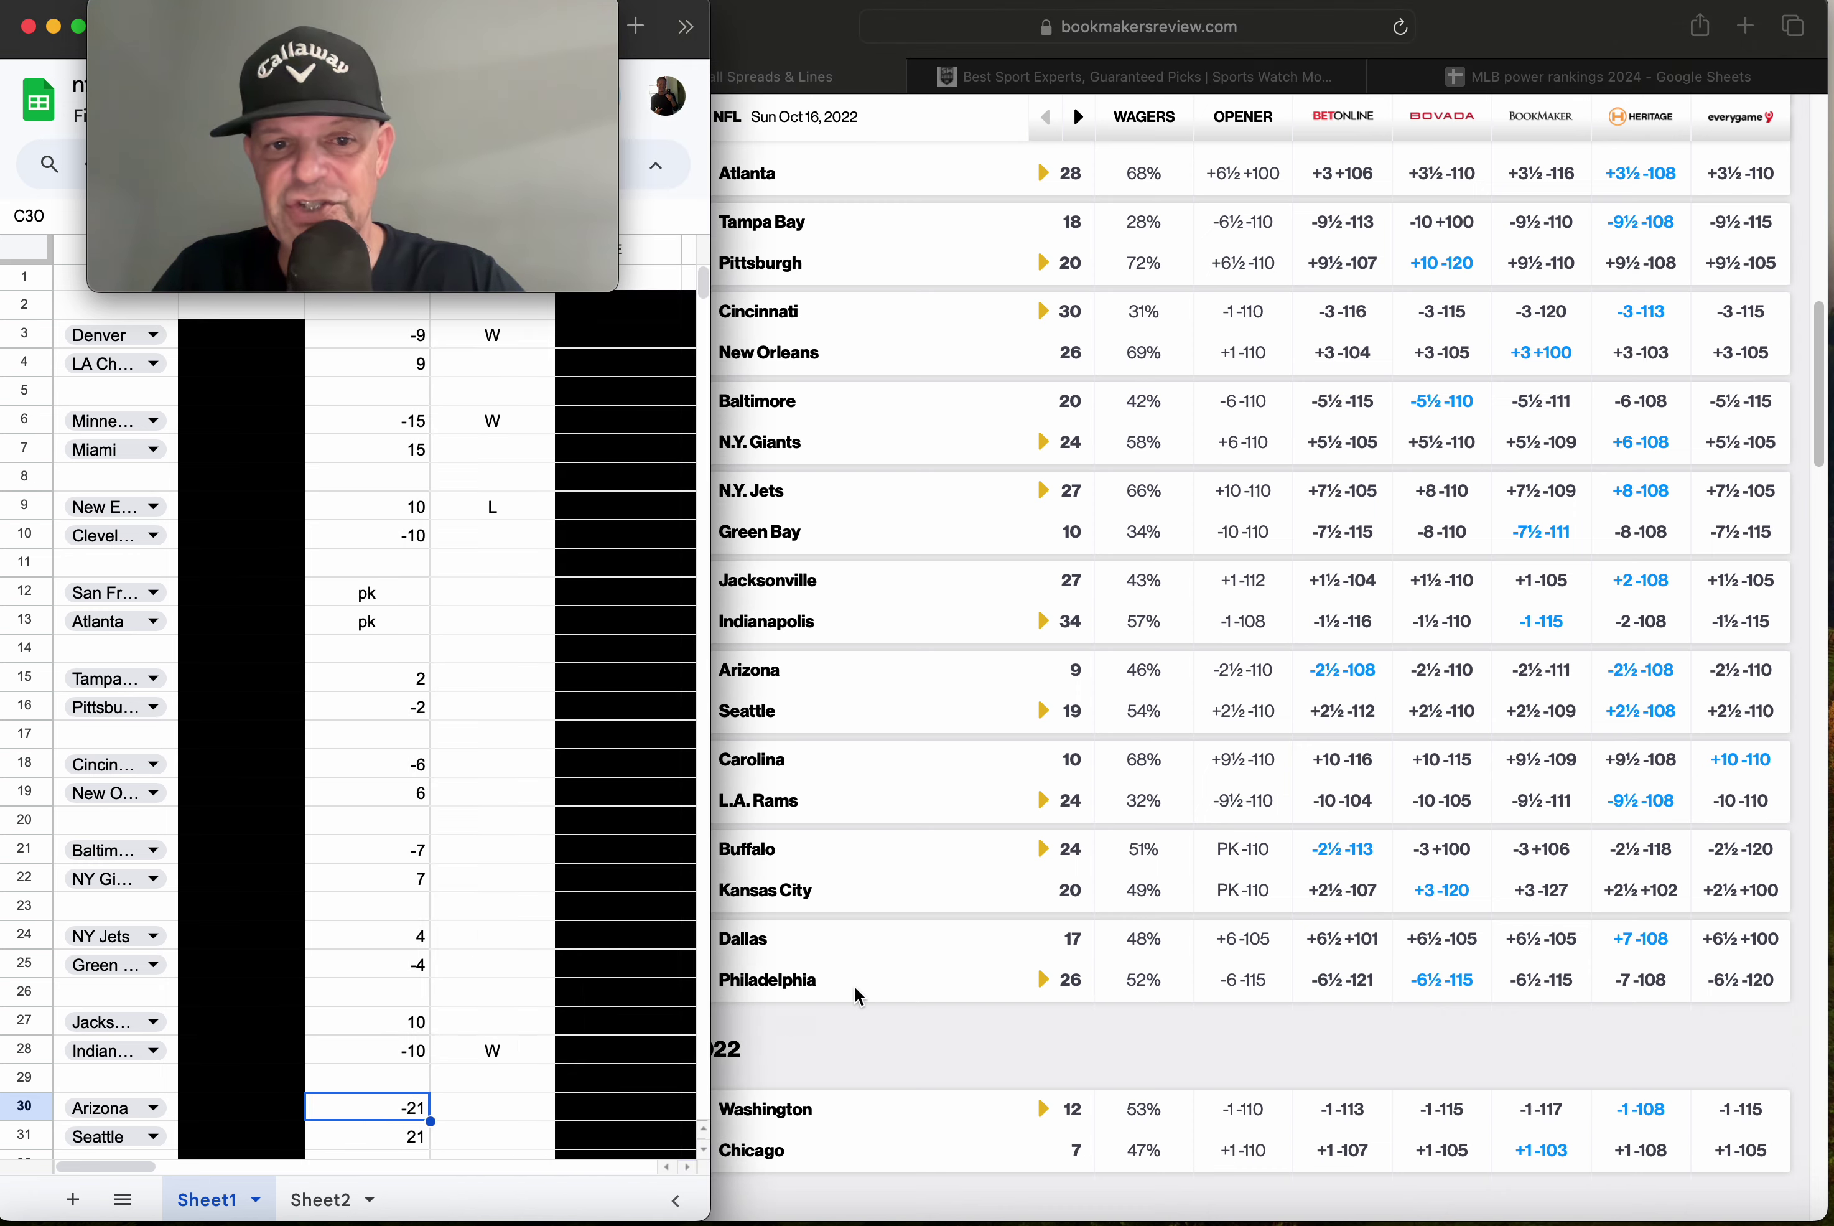
left_click(1111, 698)
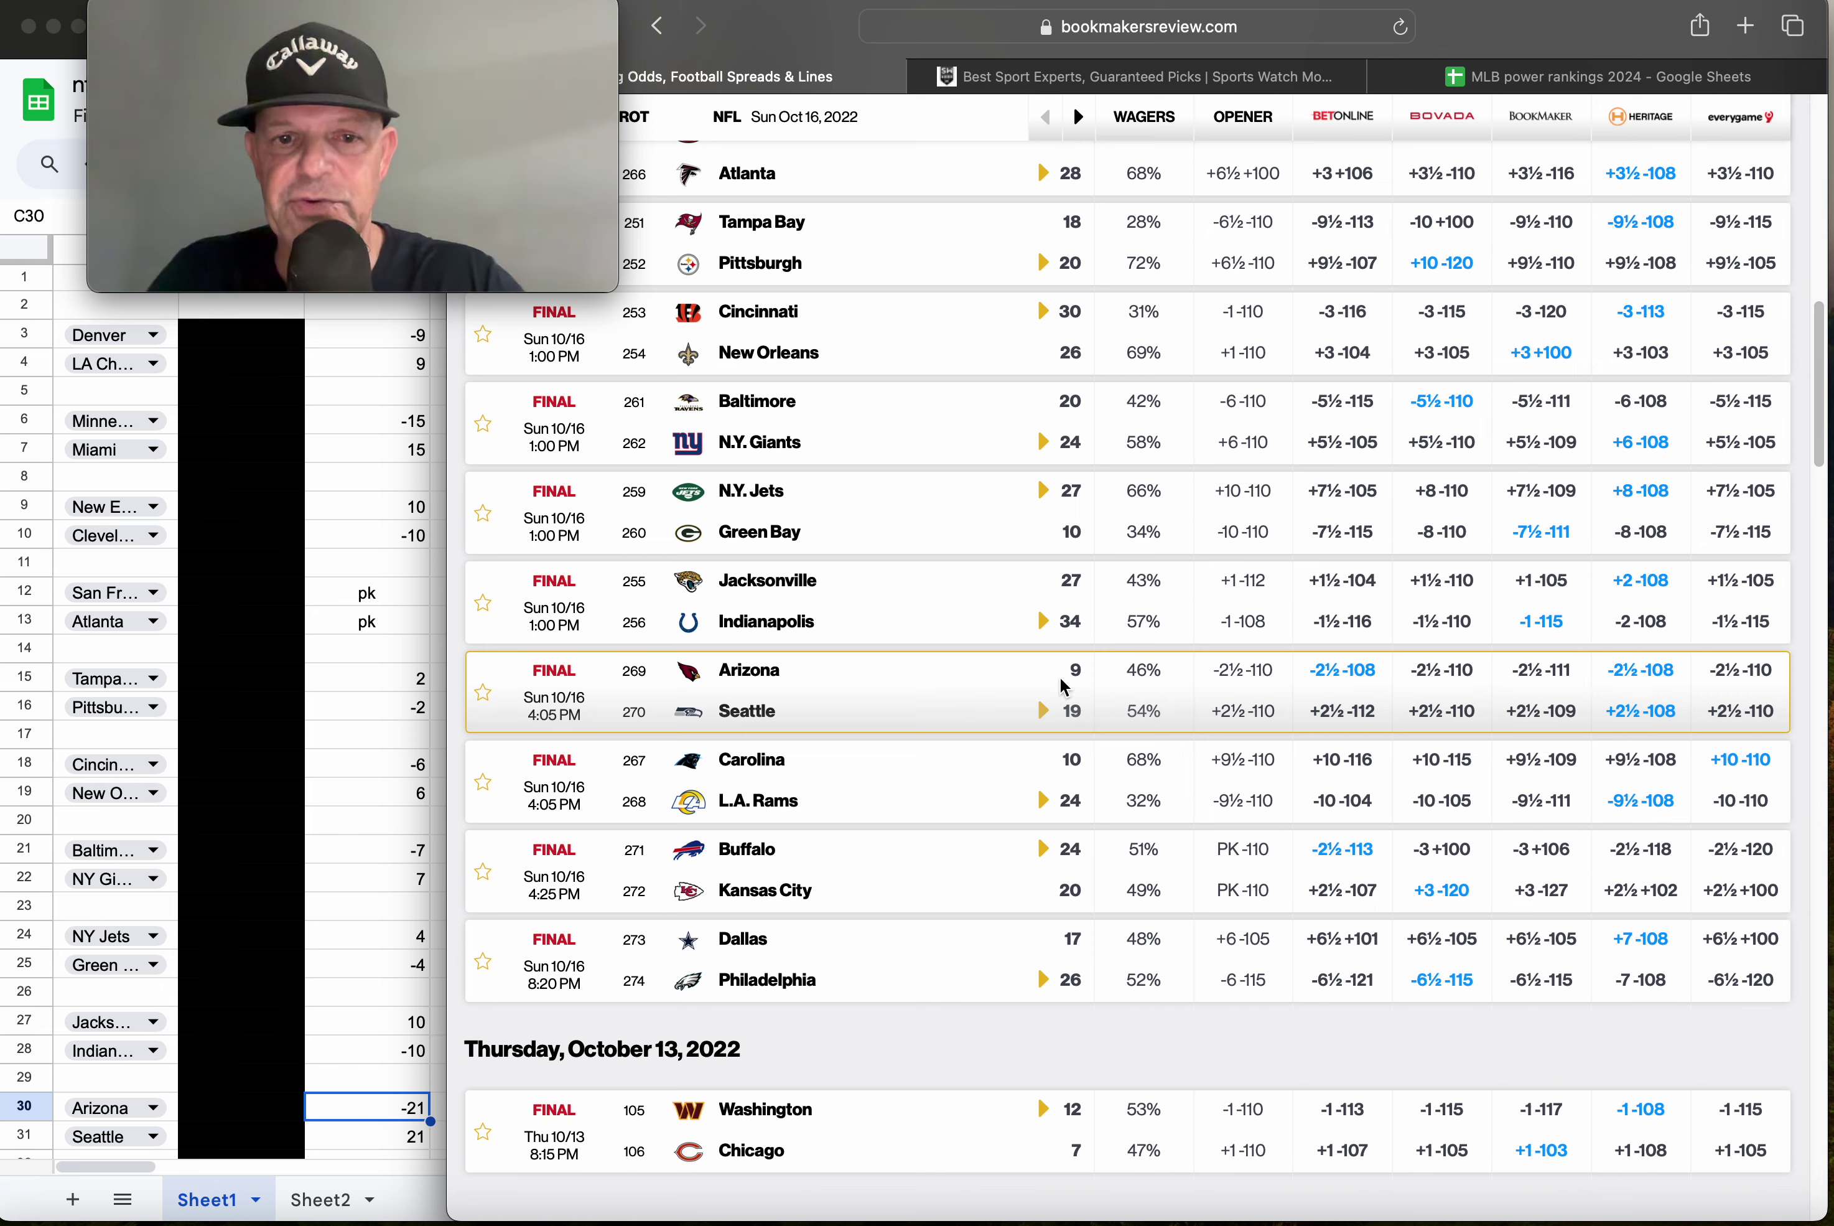
left_click(417, 945)
left_click(481, 1112)
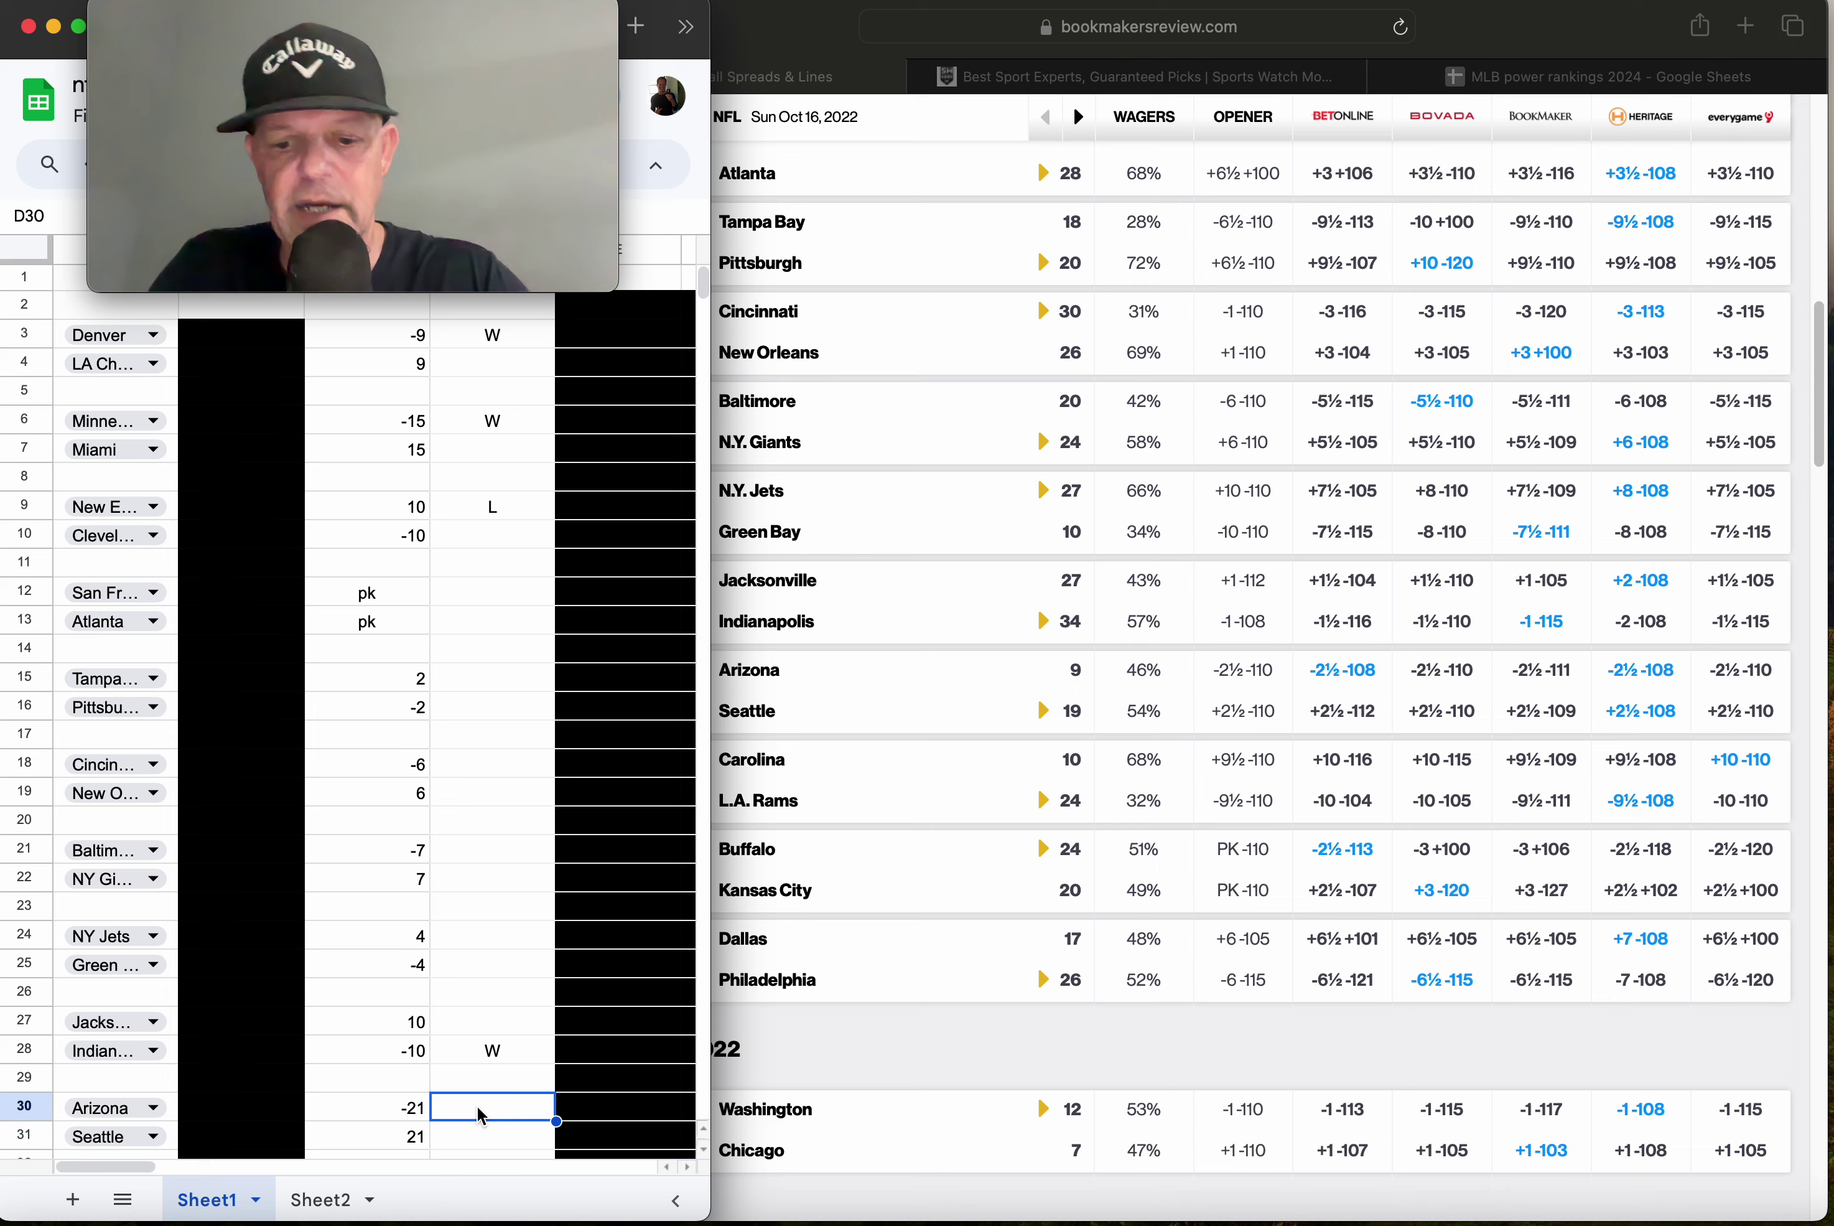
type("L")
key("Return")
Compare Carolina's line with the Carolina–L.A. Rams result on bookmakersreview.com, and record L in D33 of Sheet1.
key("Down")
key("Down")
key("Down")
key("Down")
key("Down")
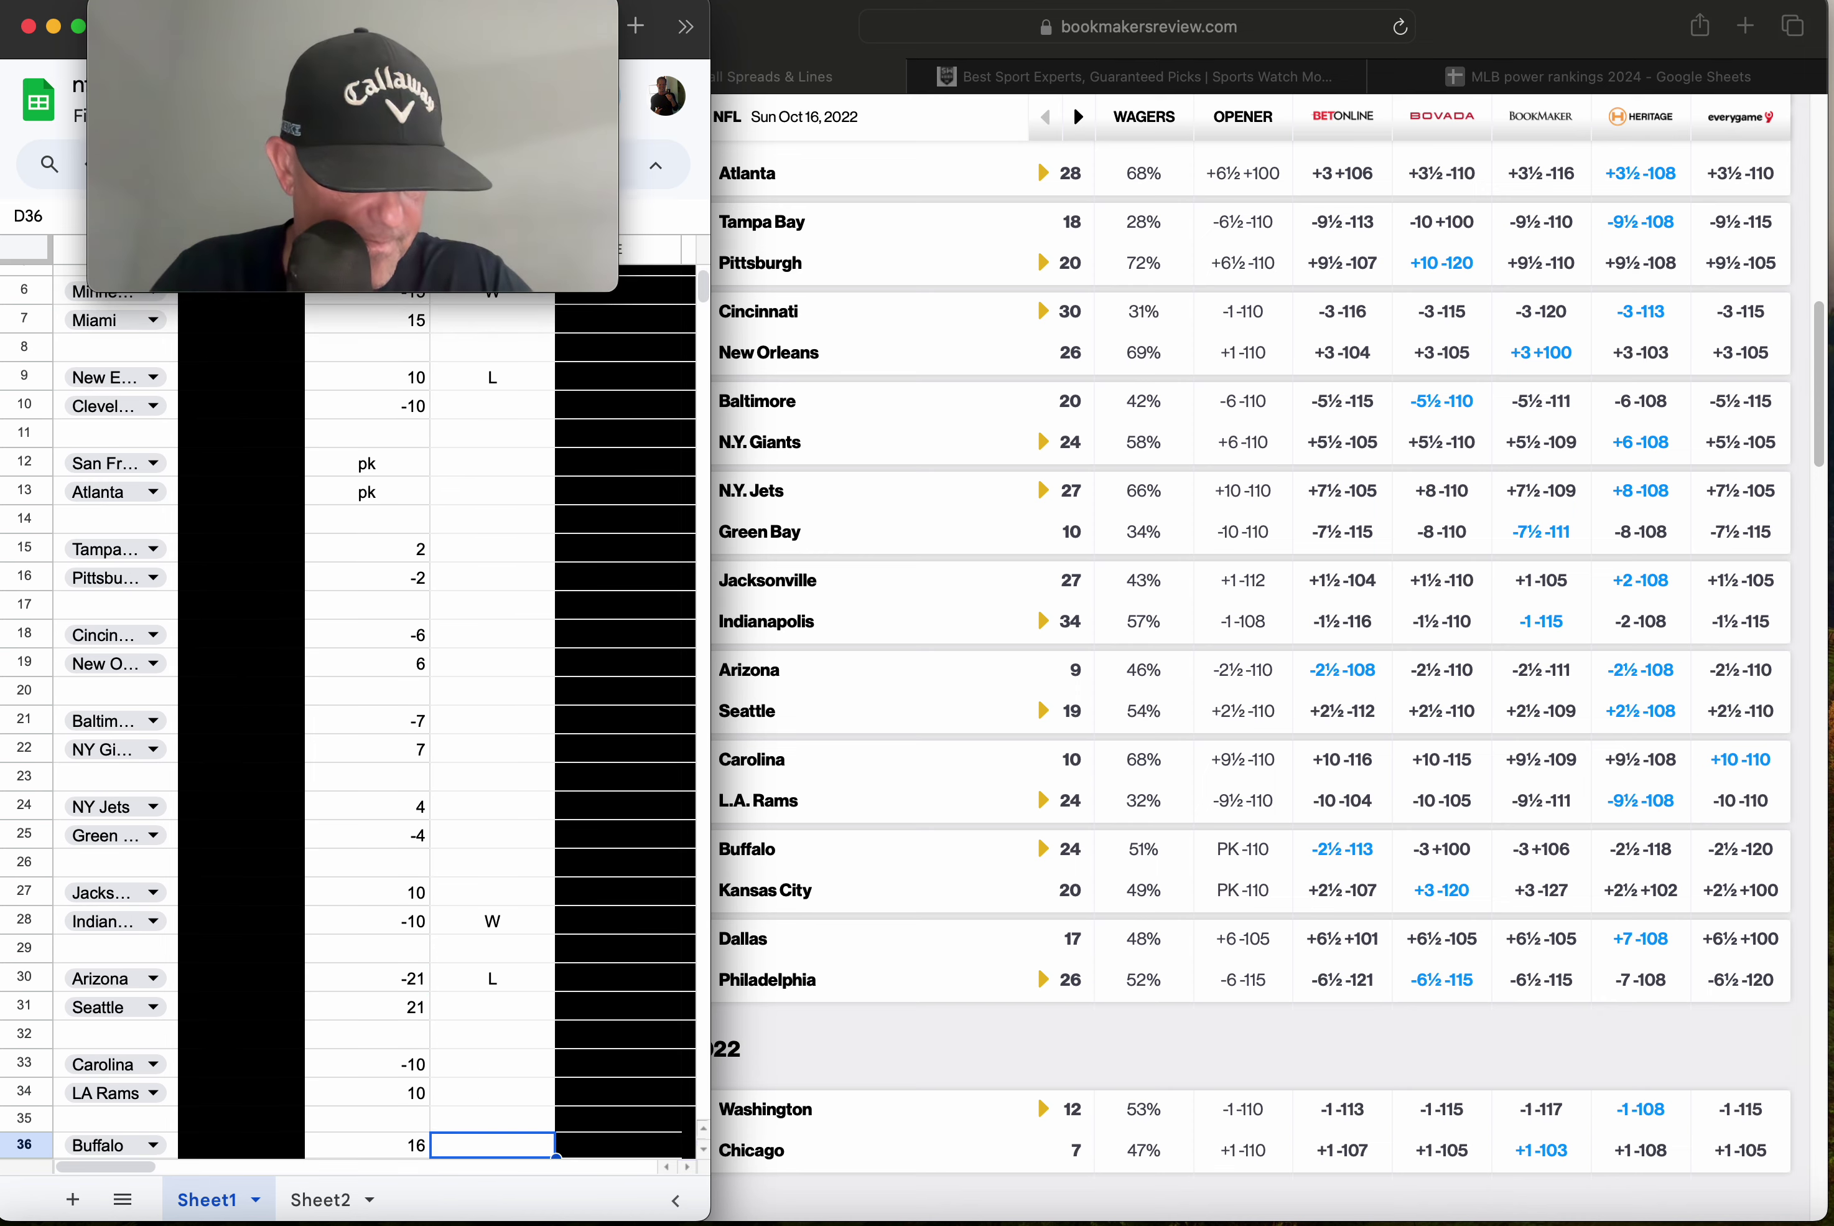
key("Up")
key("Up")
key("Up")
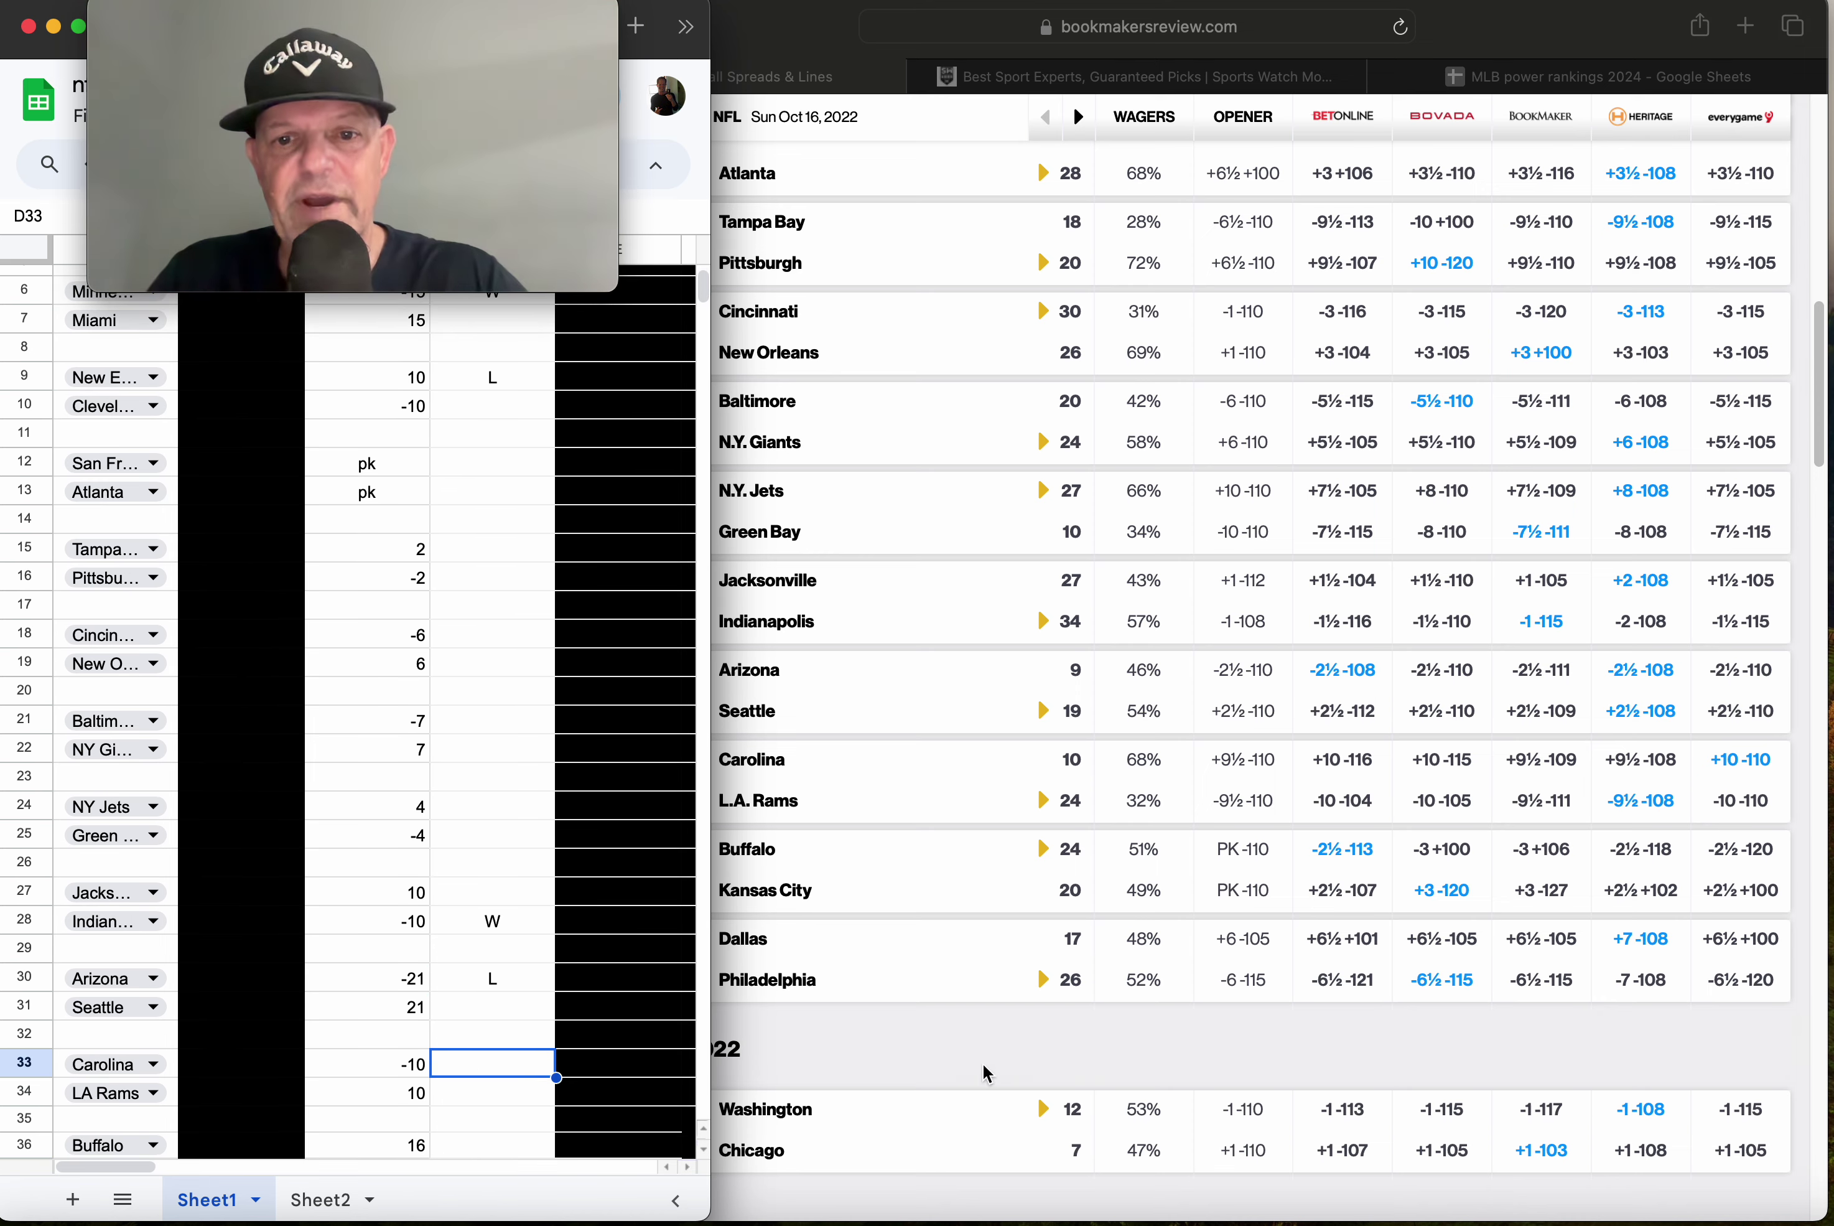
left_click(953, 1038)
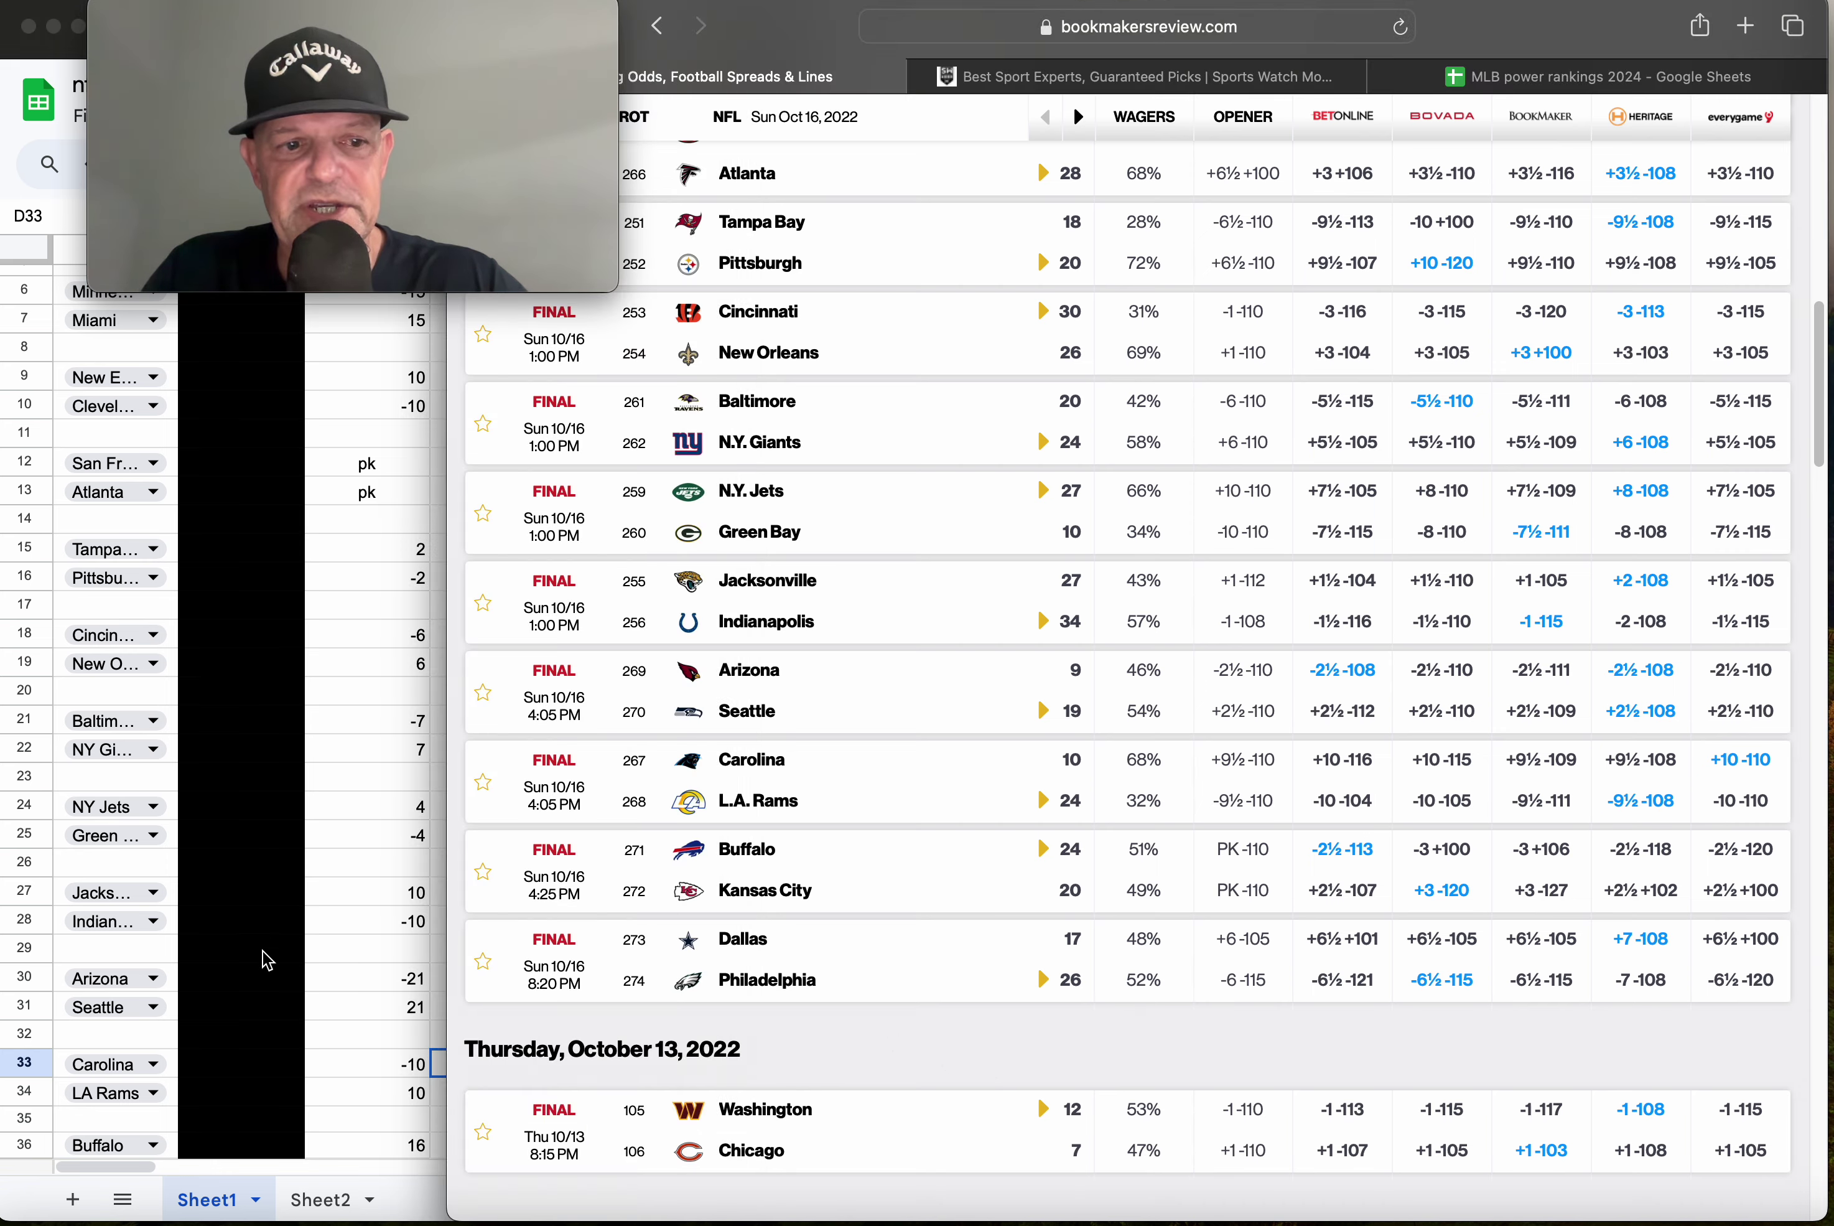
left_click(296, 1038)
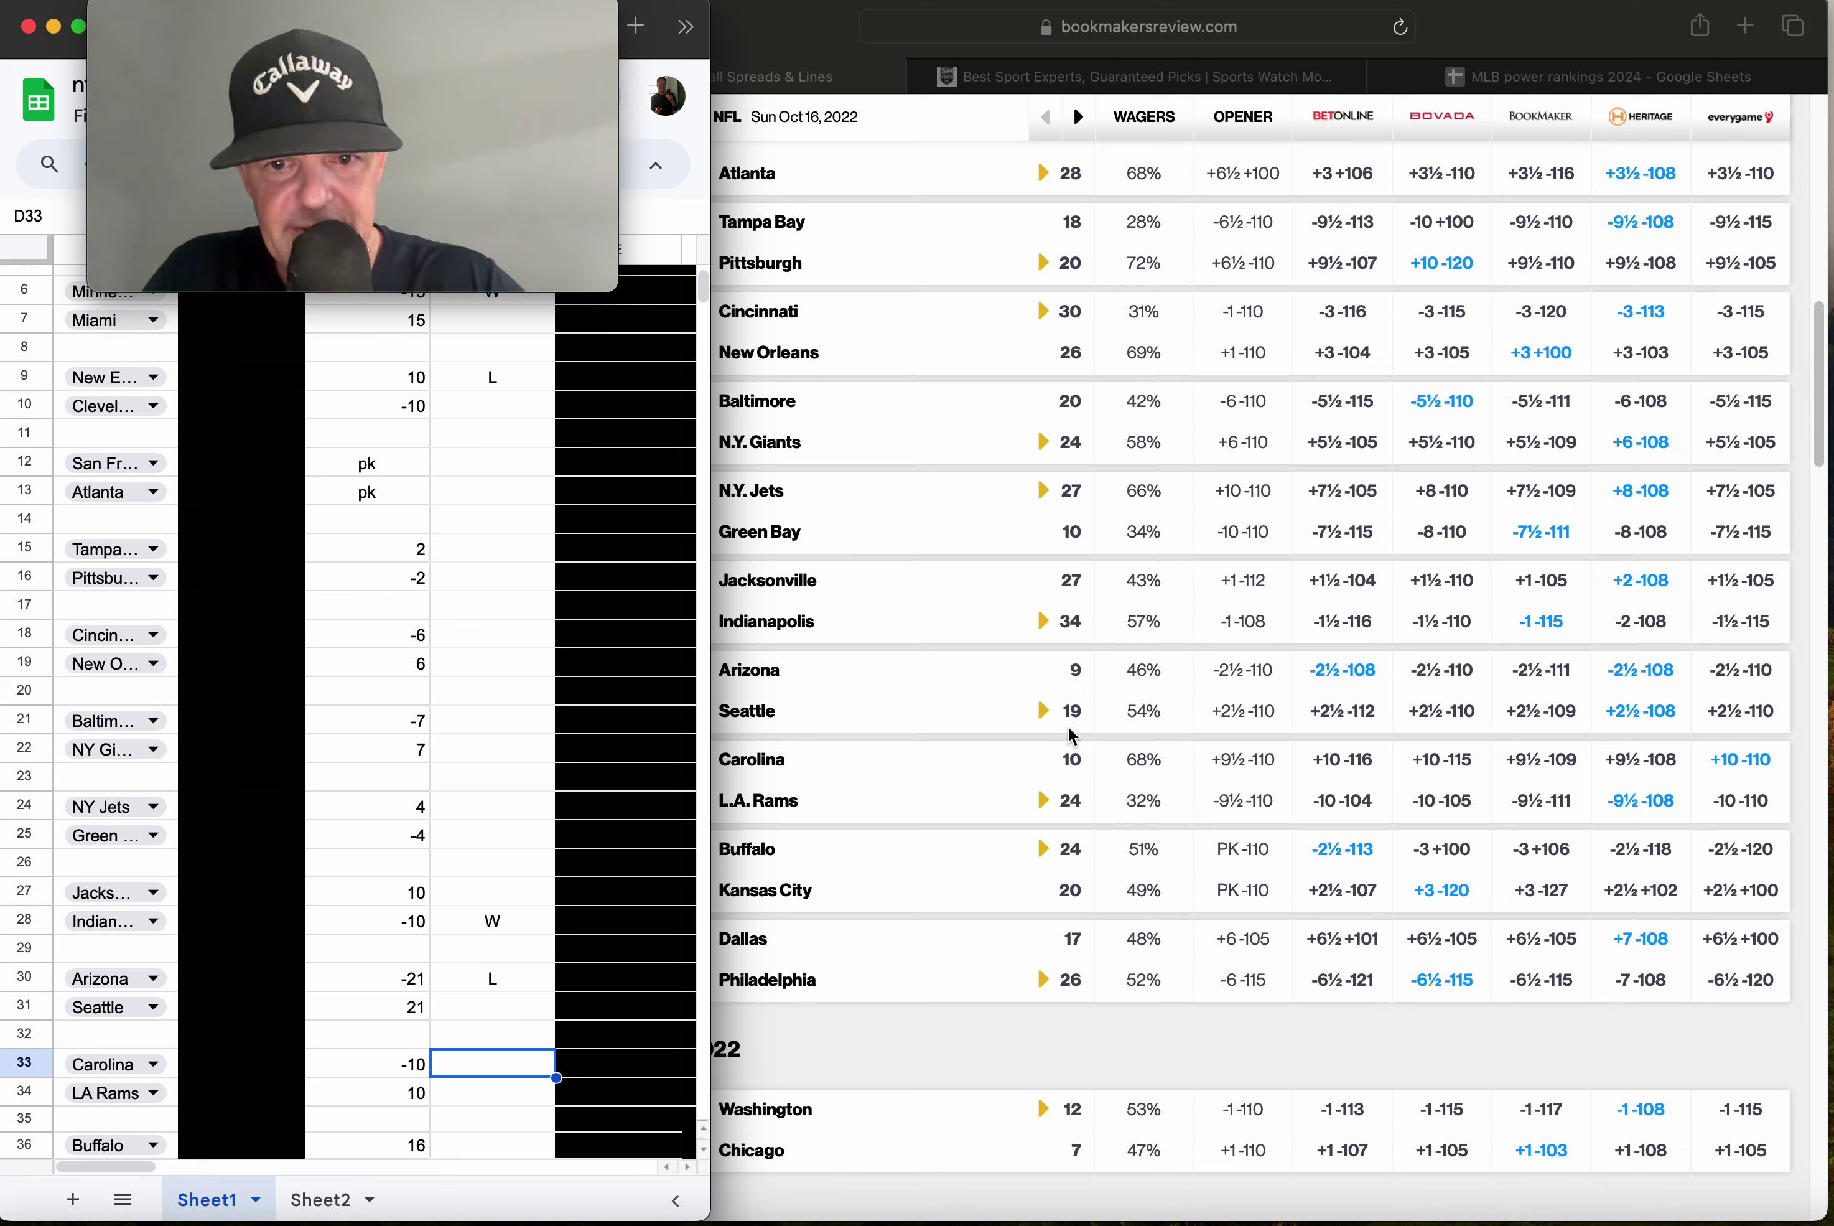
left_click(1073, 771)
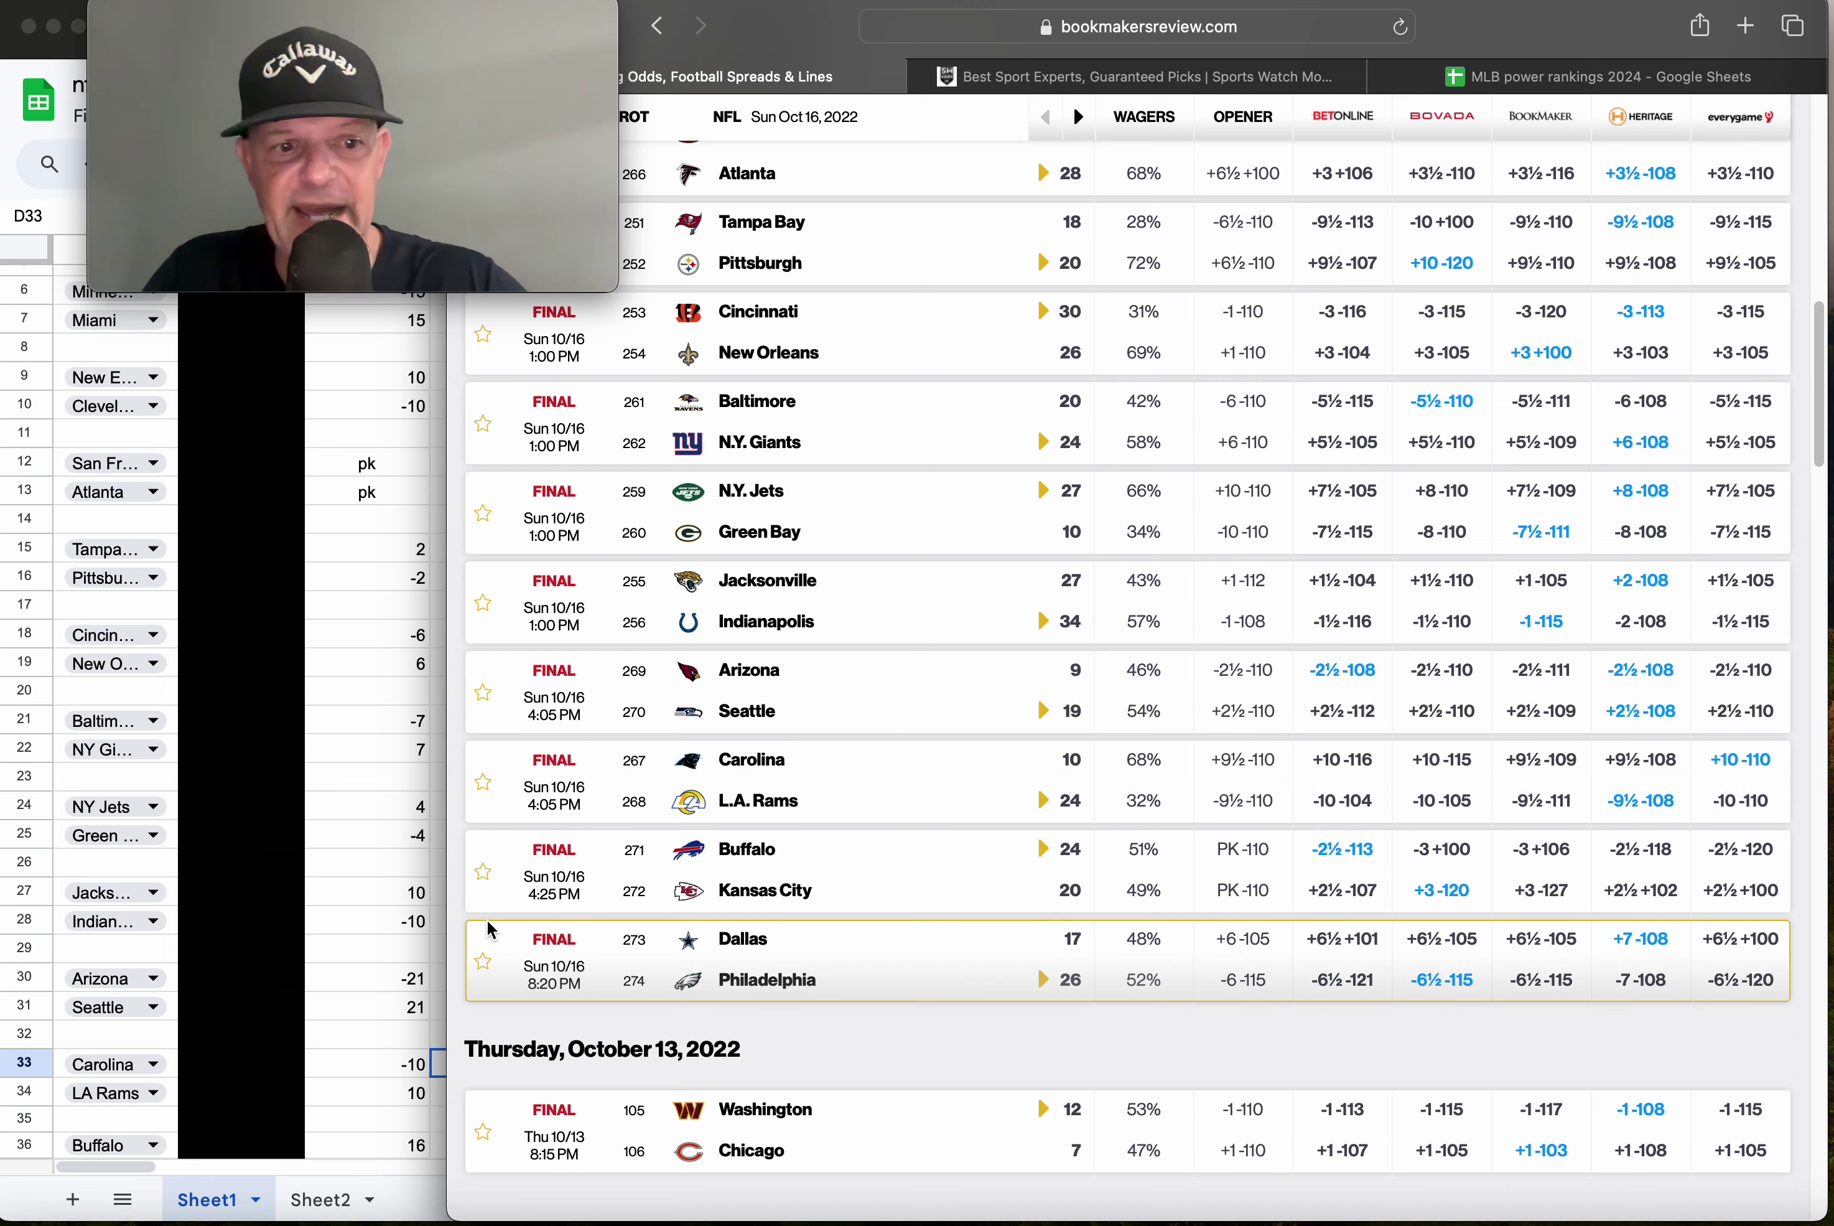
left_click(348, 1065)
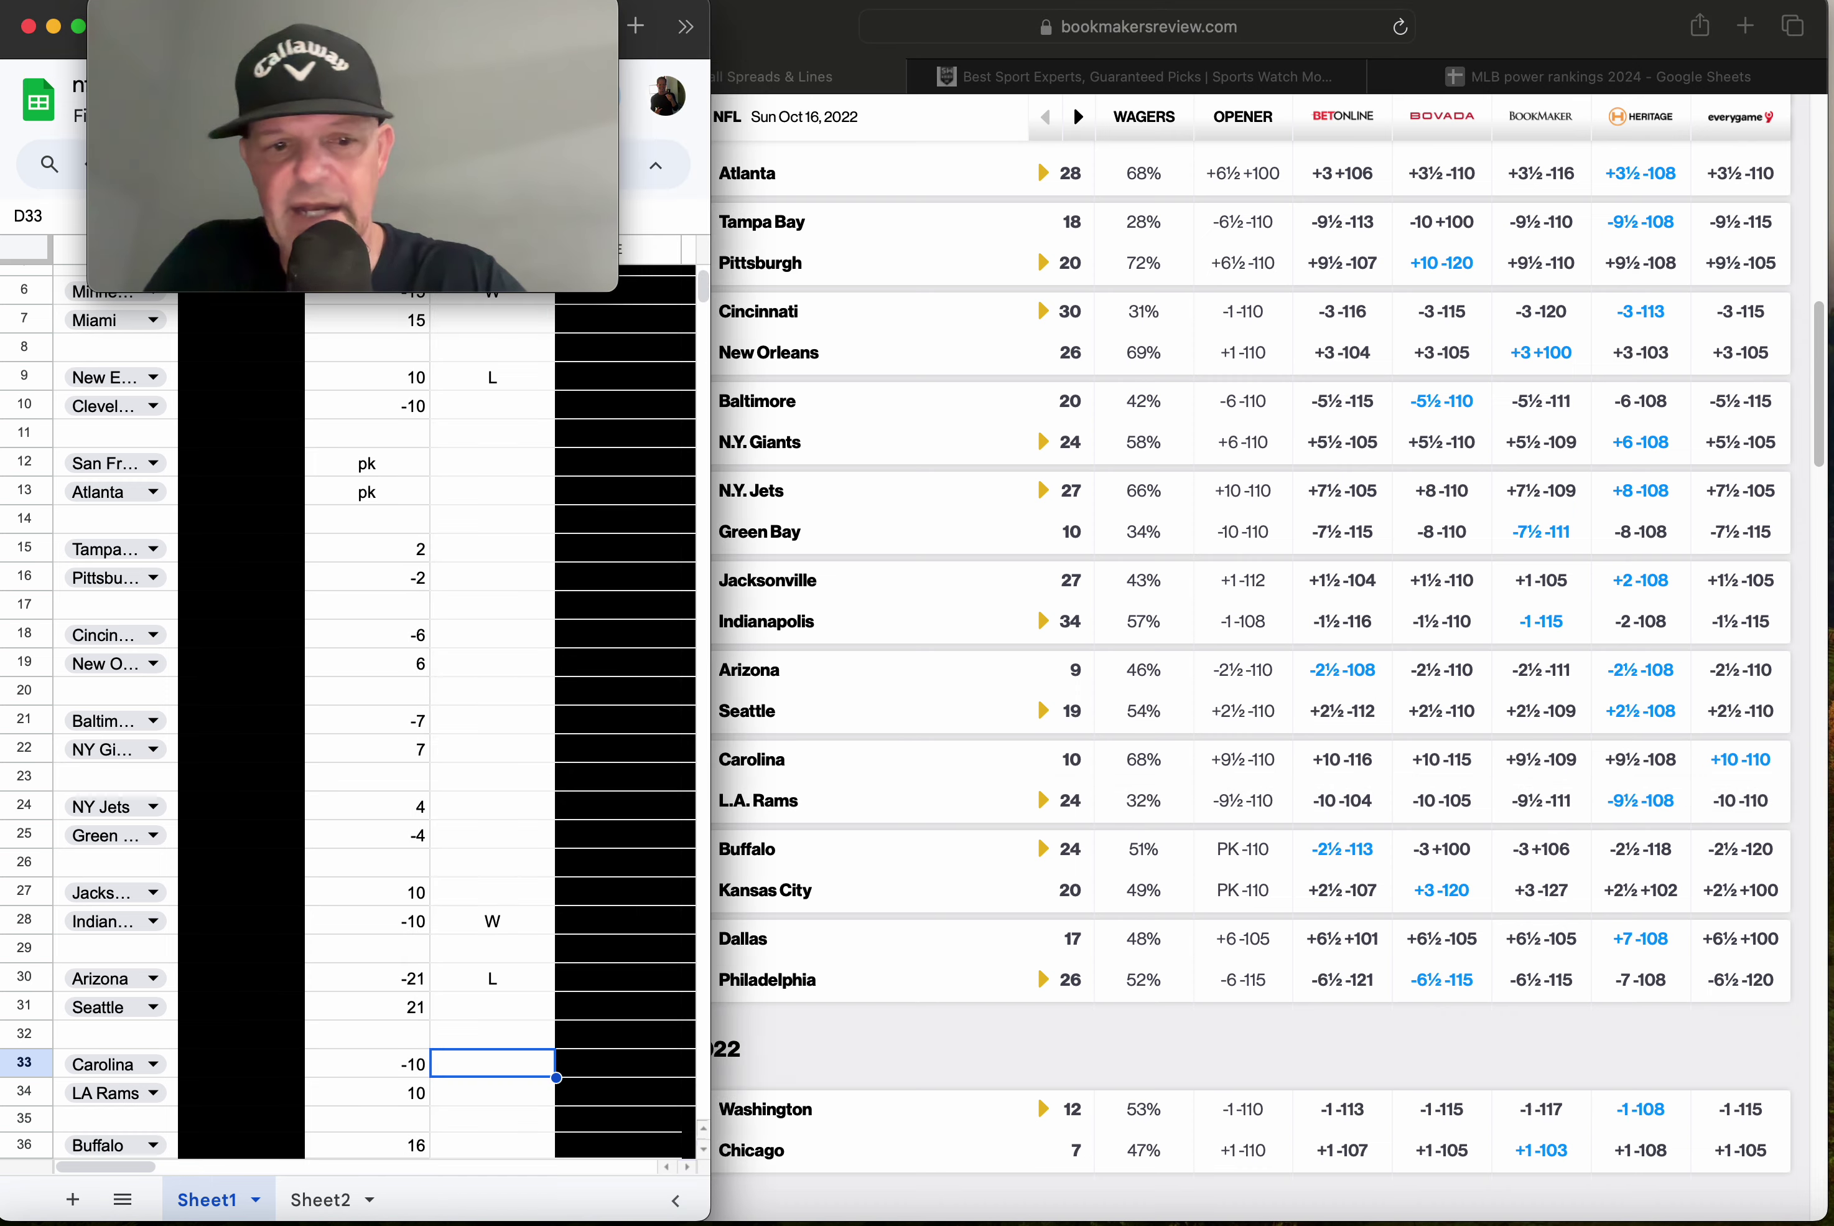
type("L")
key("Return")
Compare Kansas City's line with the Buffalo–Kansas City result on bookmakersreview.com, and record L in D37 of Sheet1.
key("Down")
key("Down")
key("Down")
key("Down")
key("Down")
key("Down")
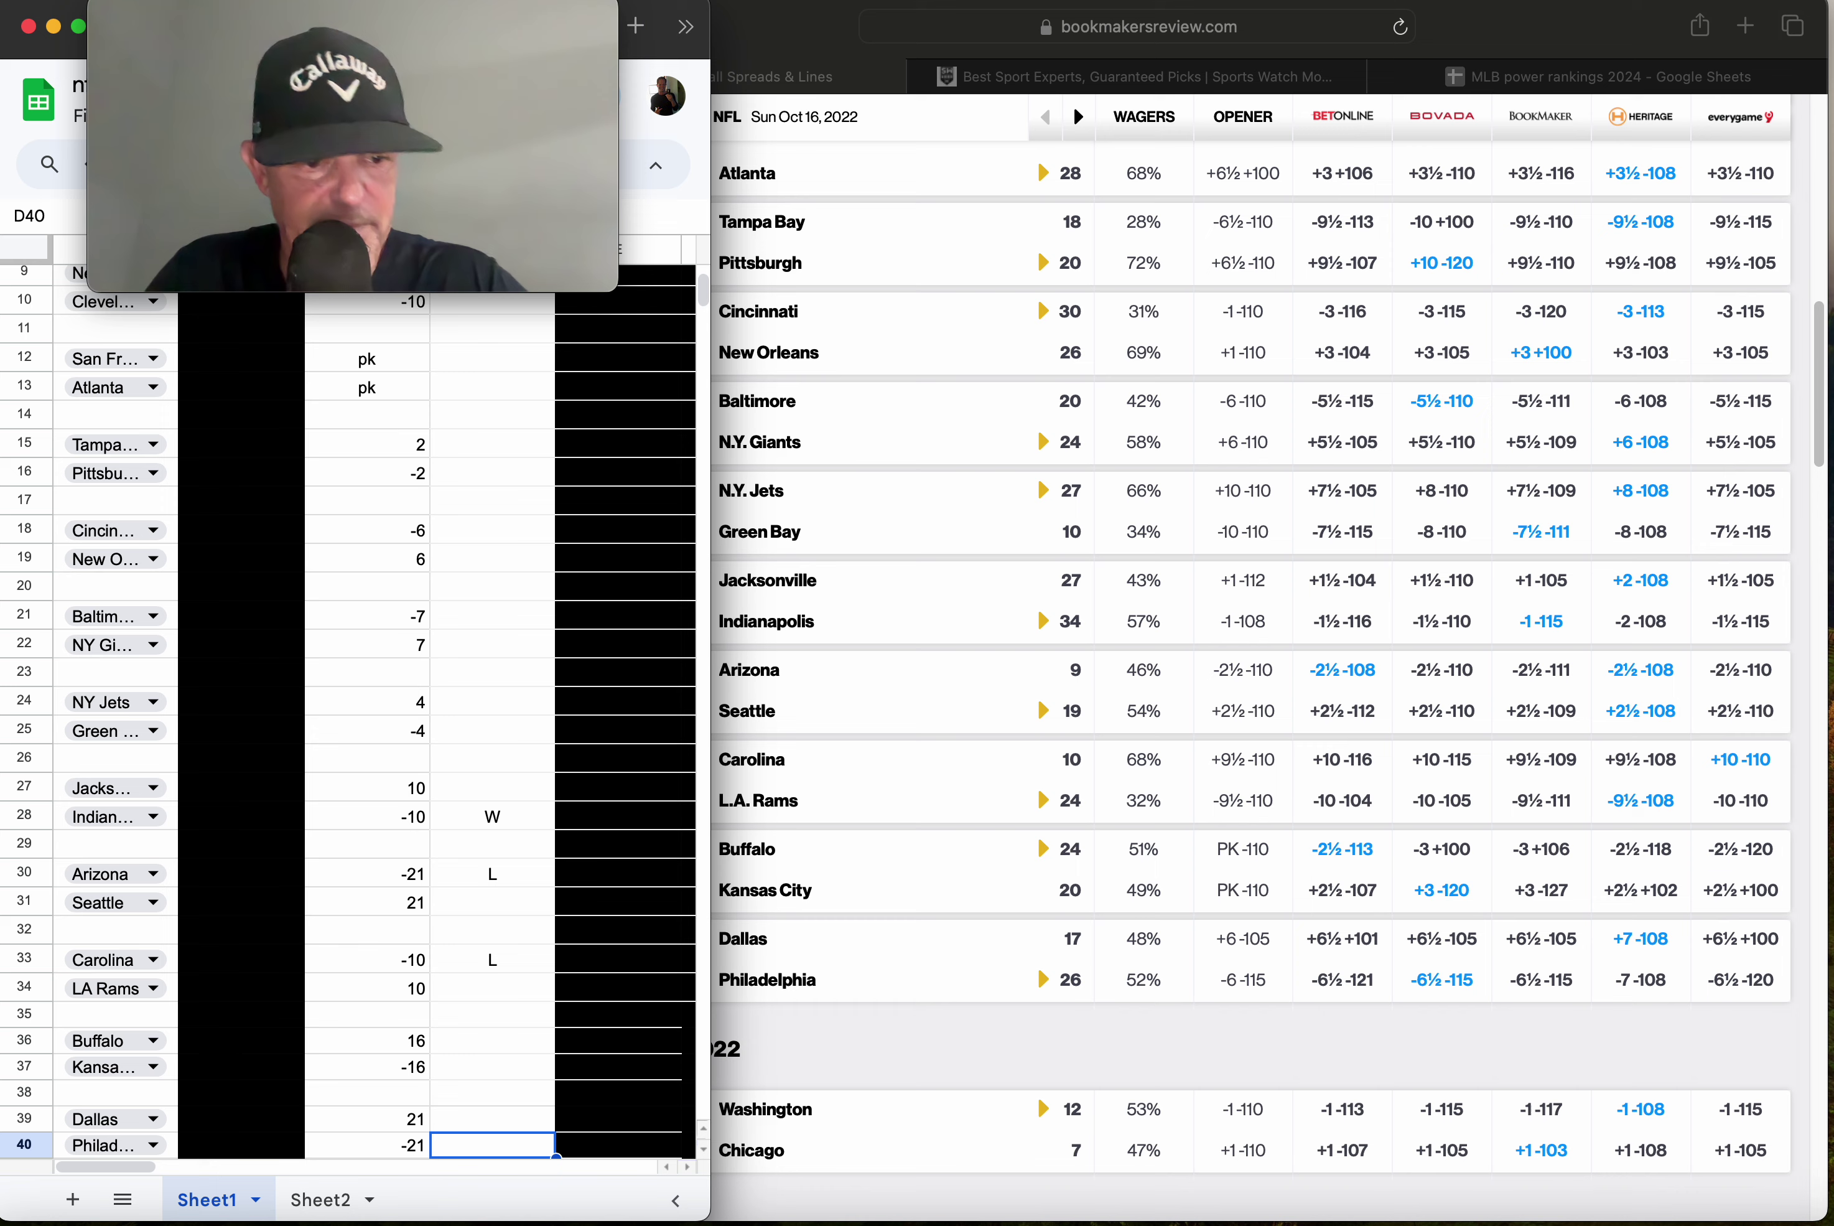
key("Up")
key("Up")
key("Up")
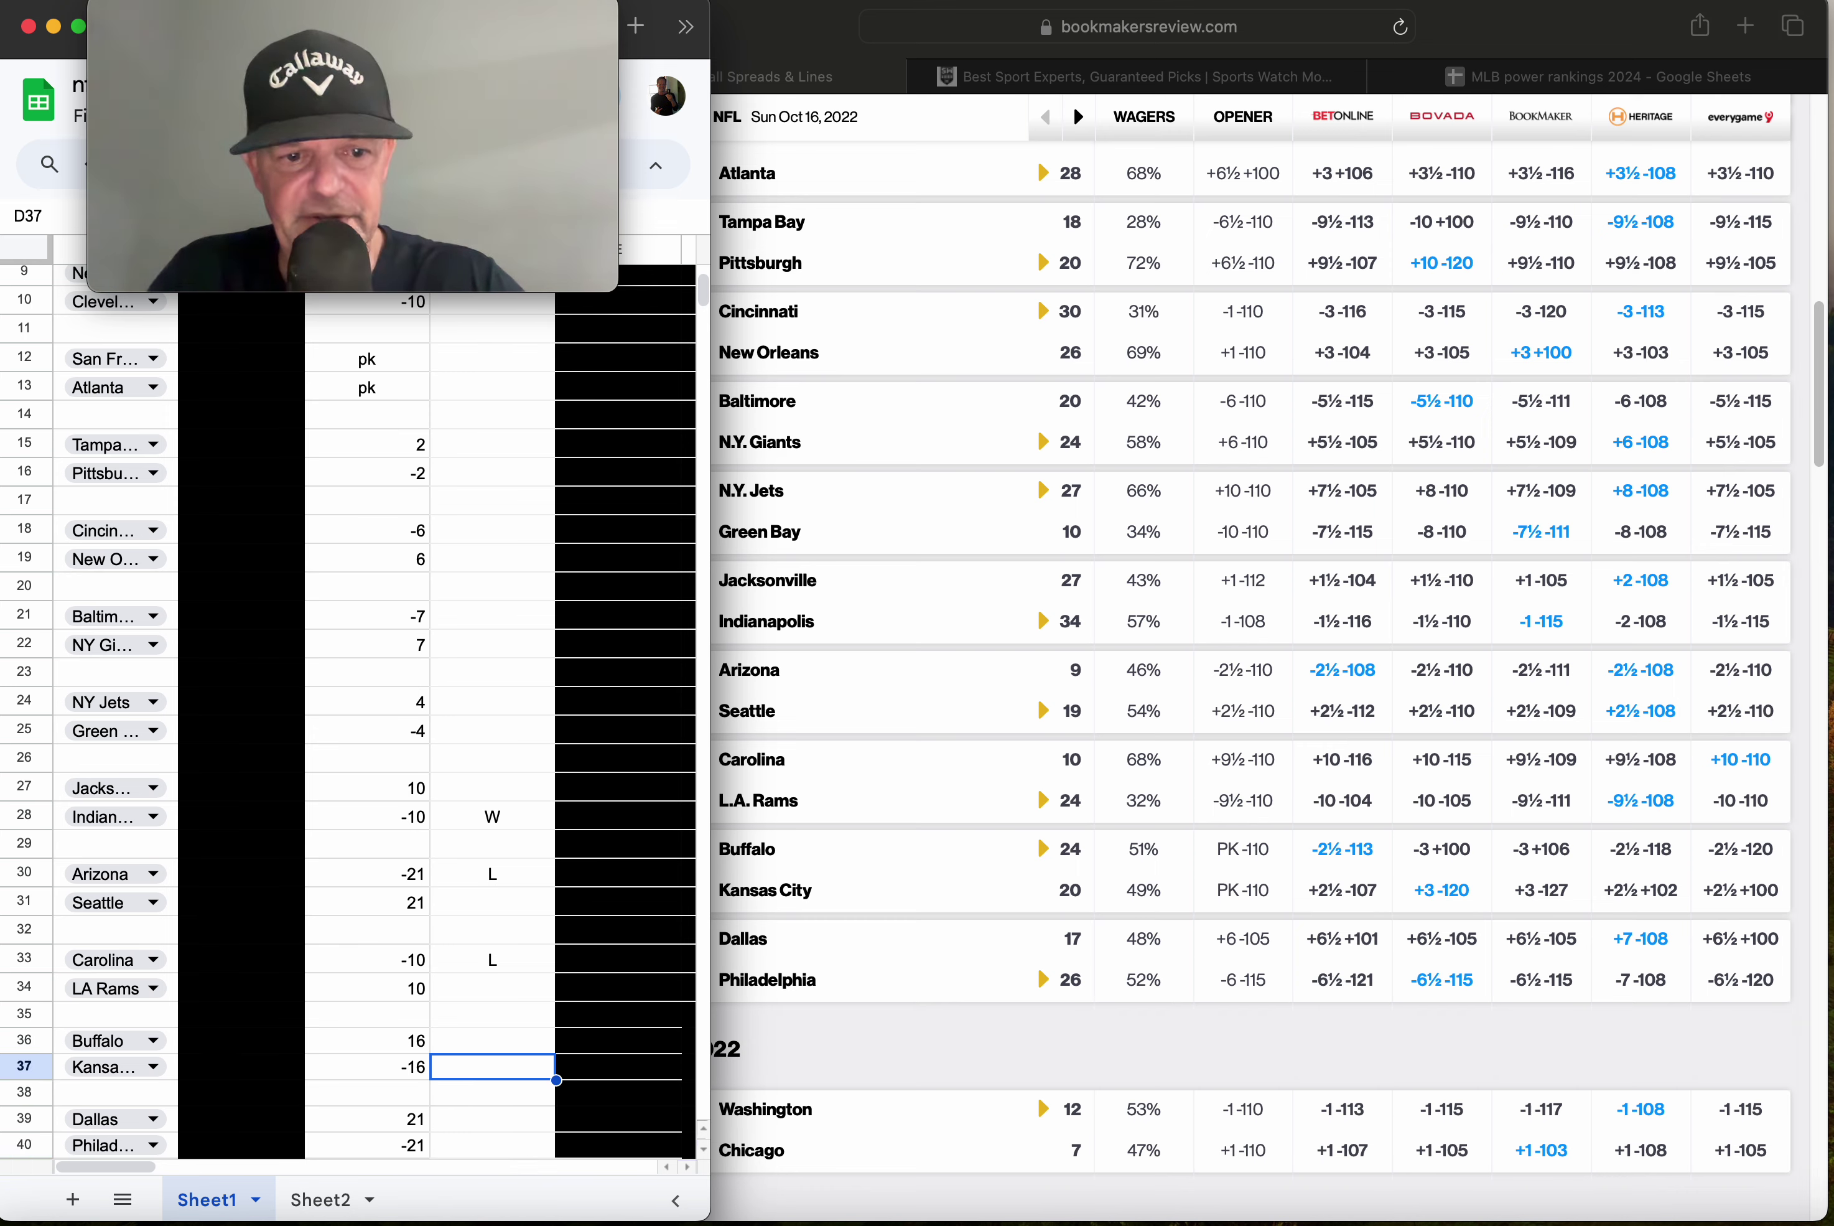
key("Up")
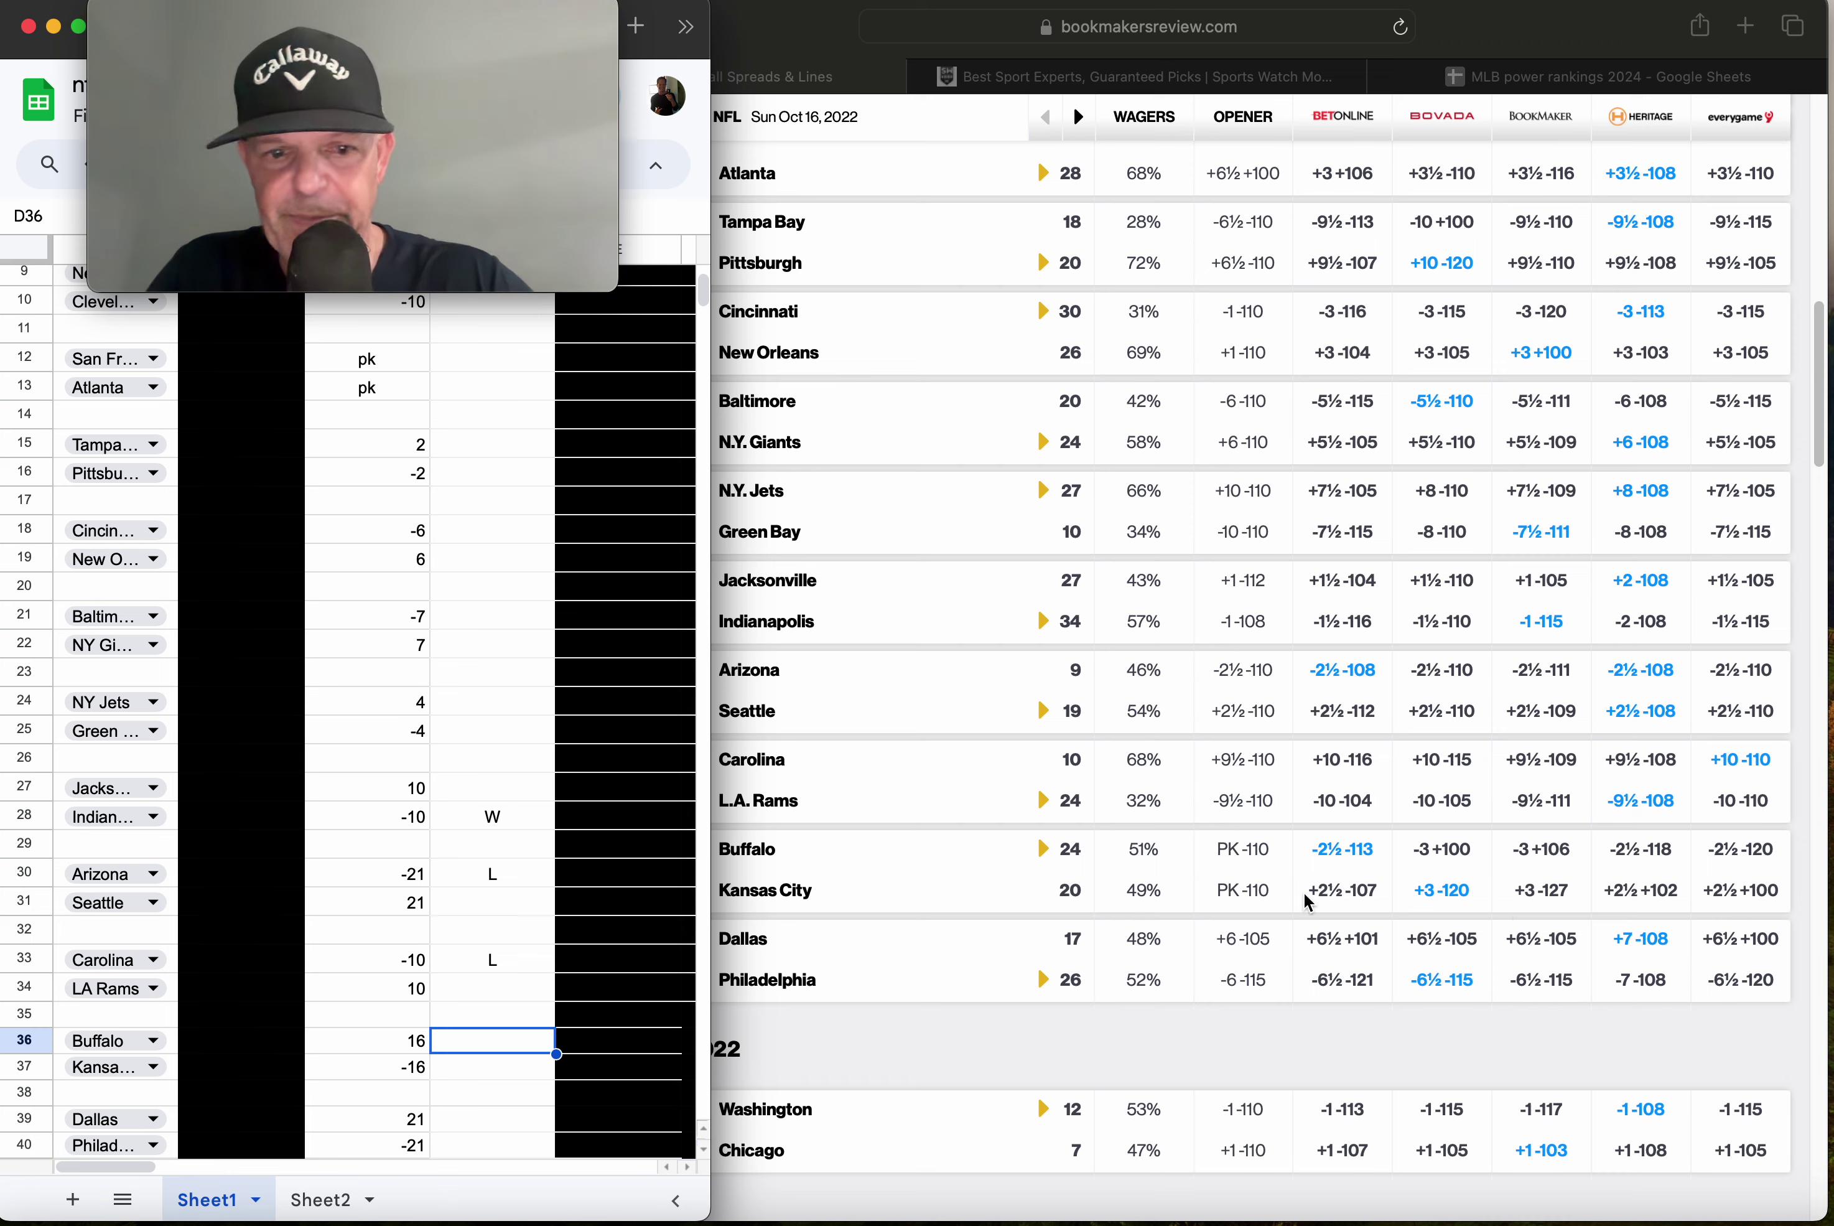
left_click(449, 1068)
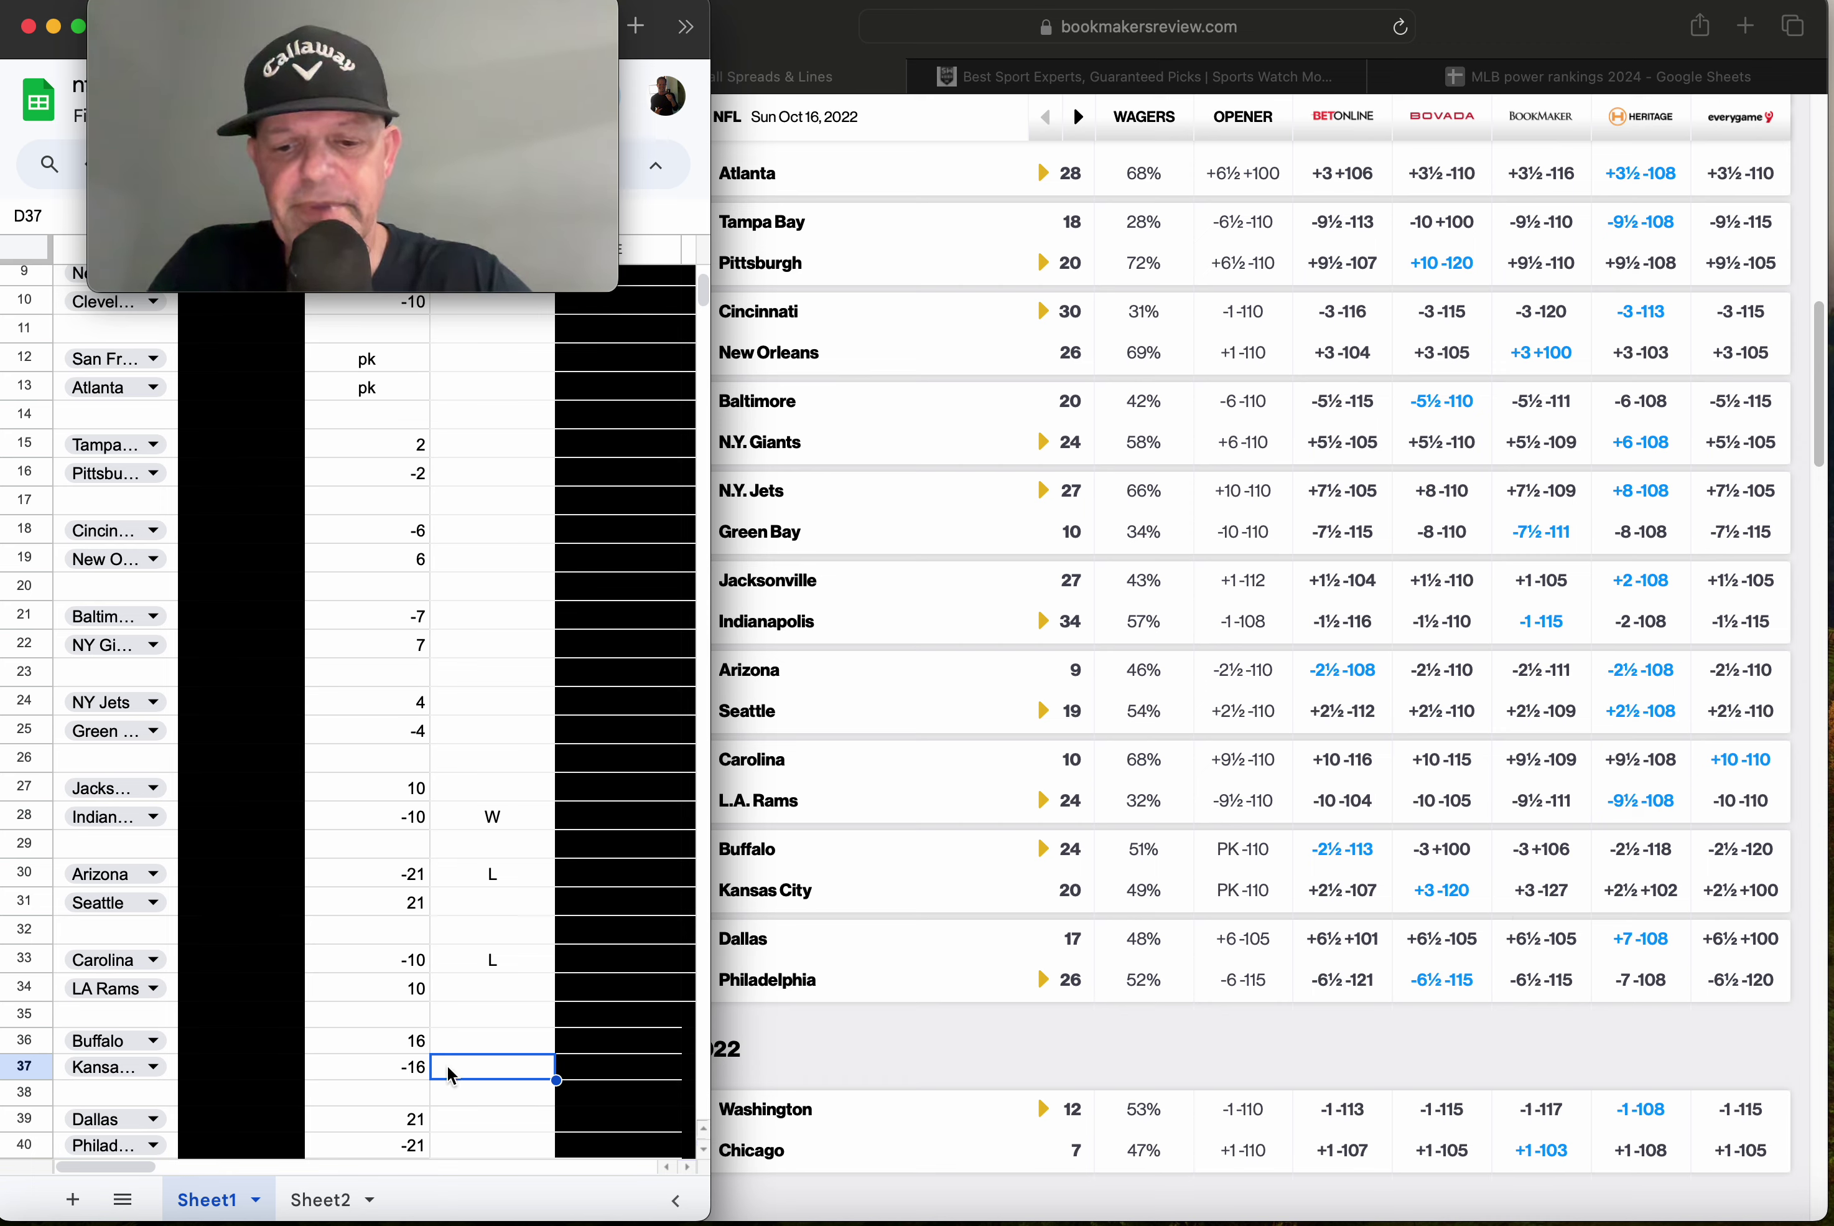
type("L")
key("Return")
Compare Philadelphia's line with the Dallas–Philadelphia odds and result on bookmakersreview.com, and record W in D40 of Sheet1.
key("Down")
key("Down")
key("Down")
key("Down")
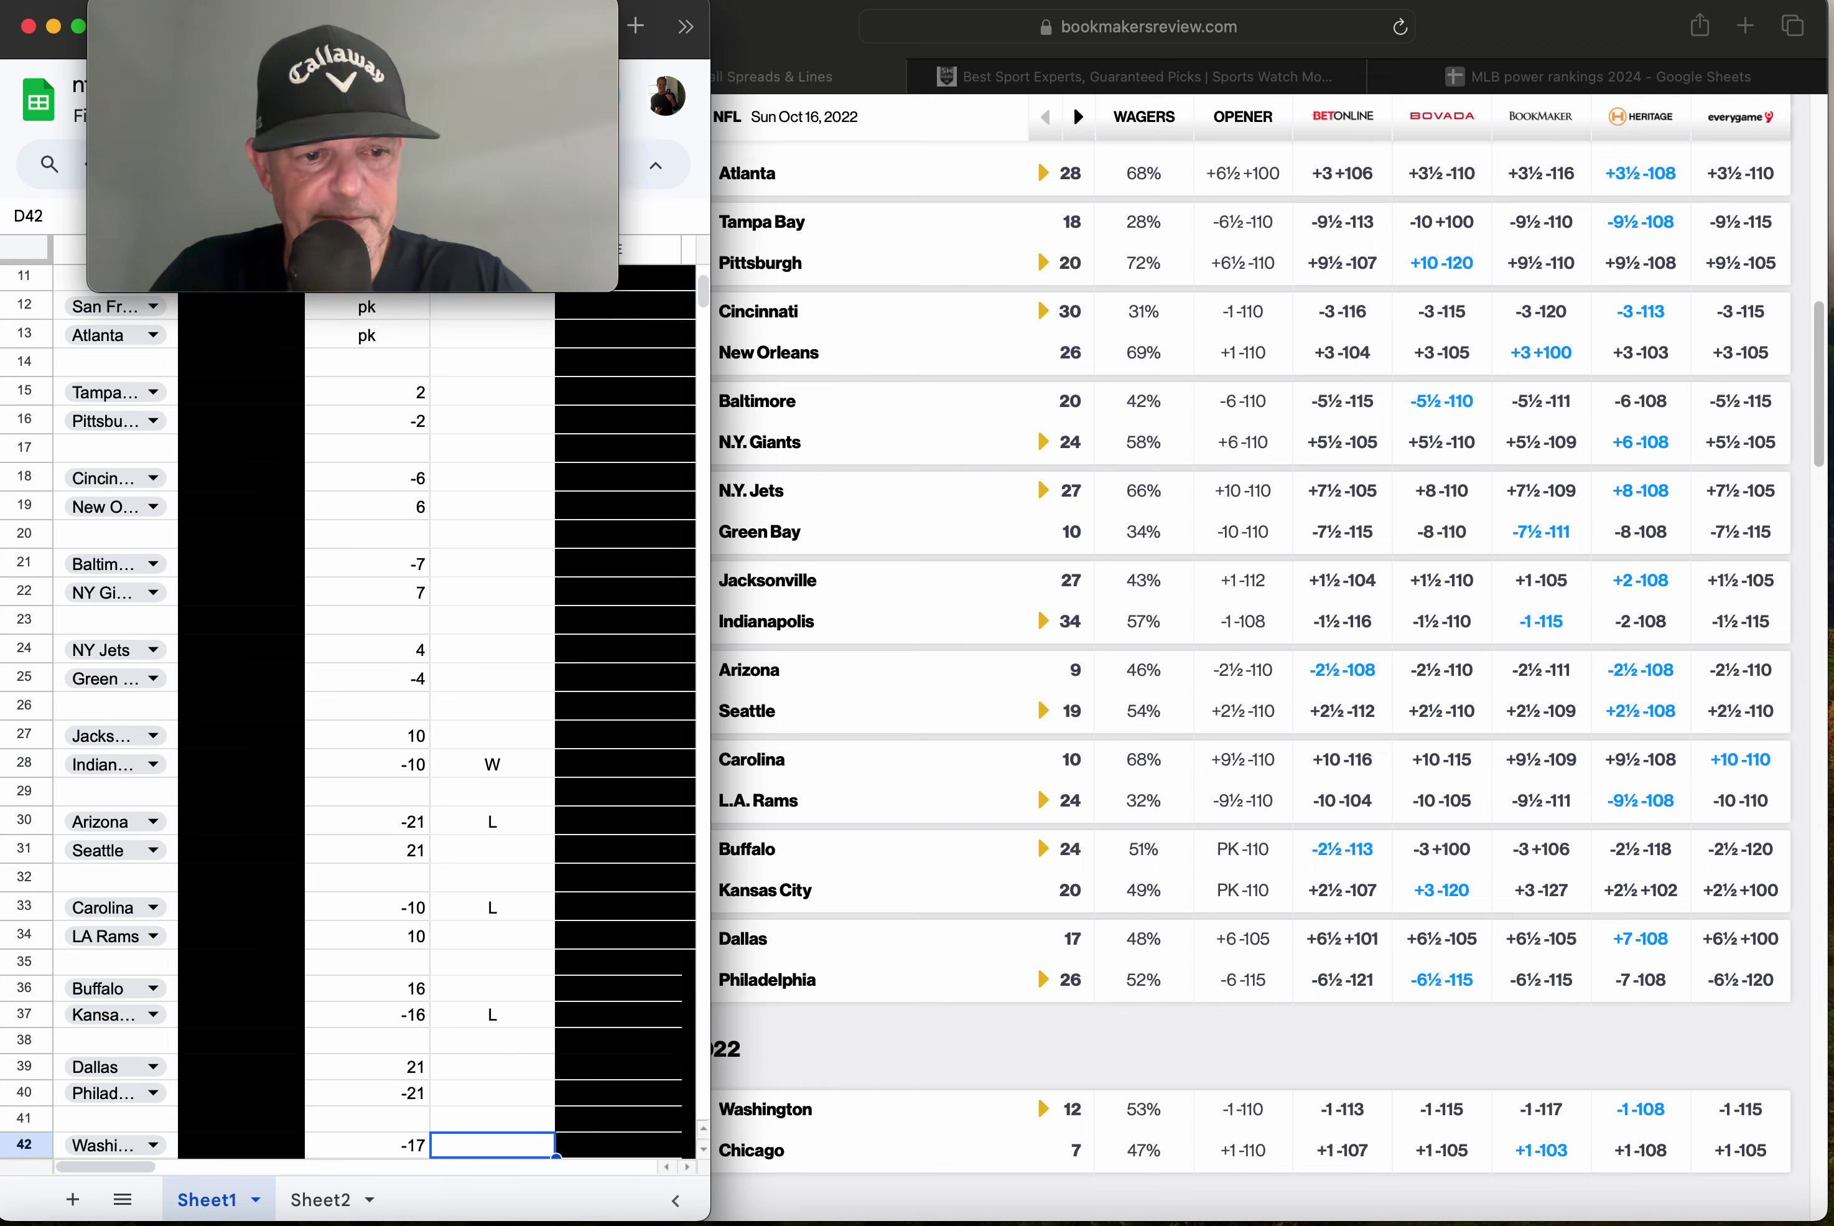
key("Up")
key("Up")
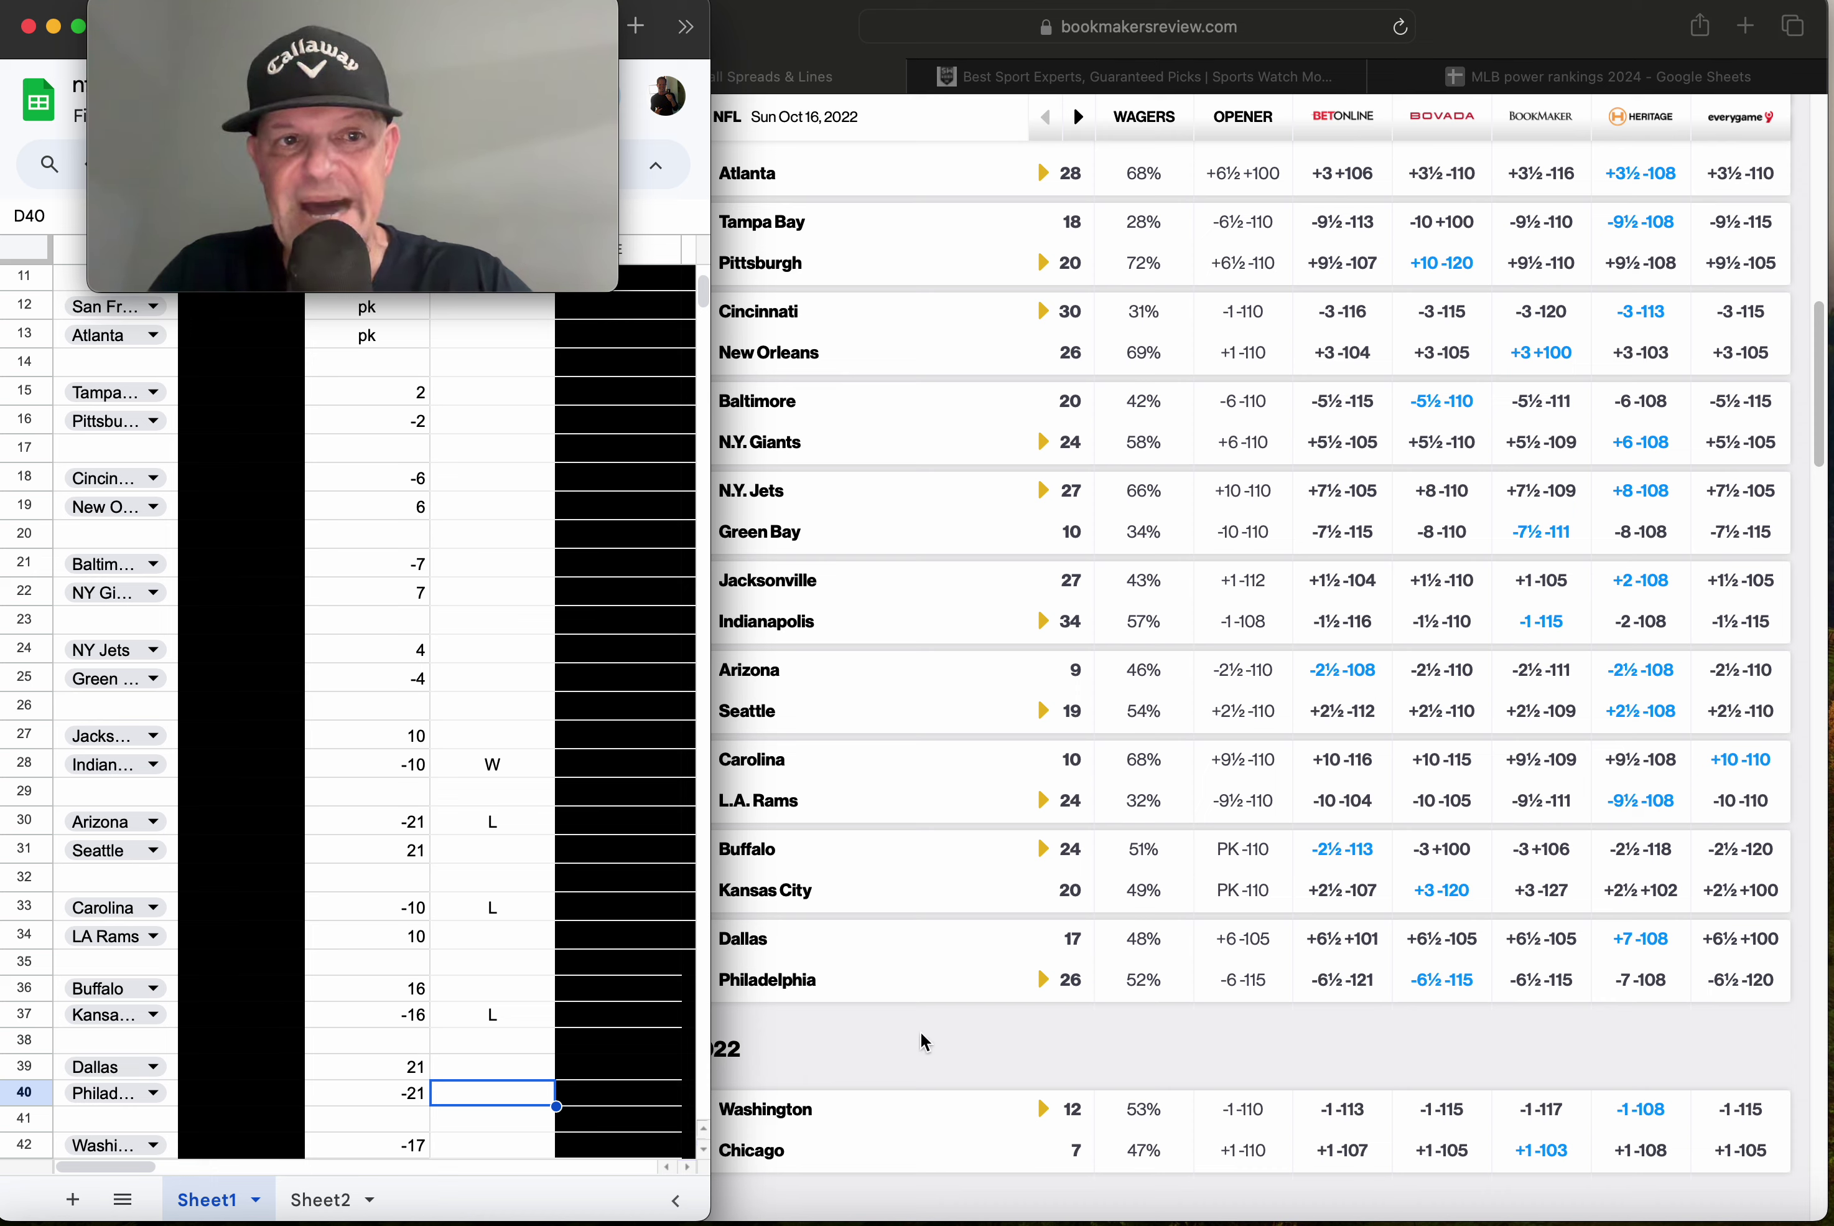
left_click(1003, 1038)
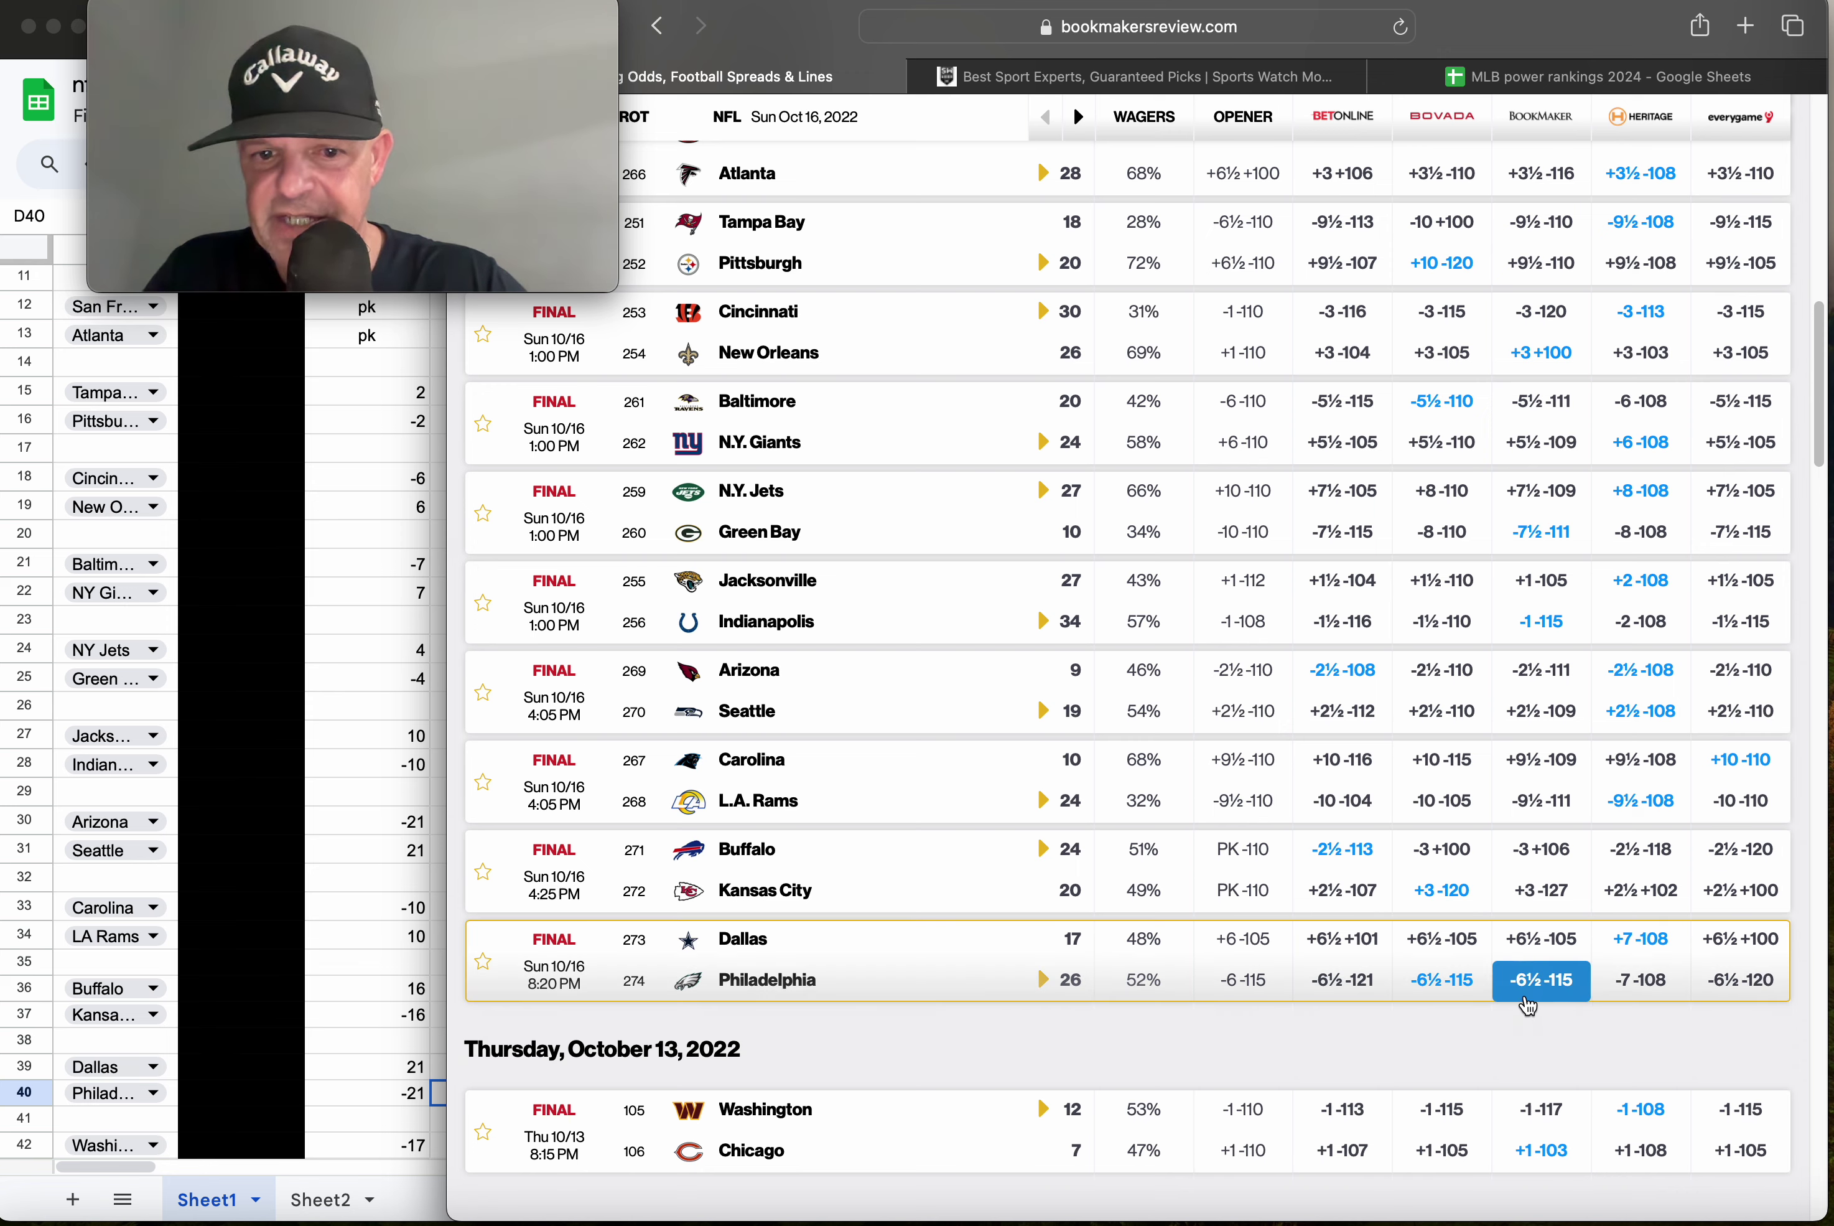
left_click(361, 1099)
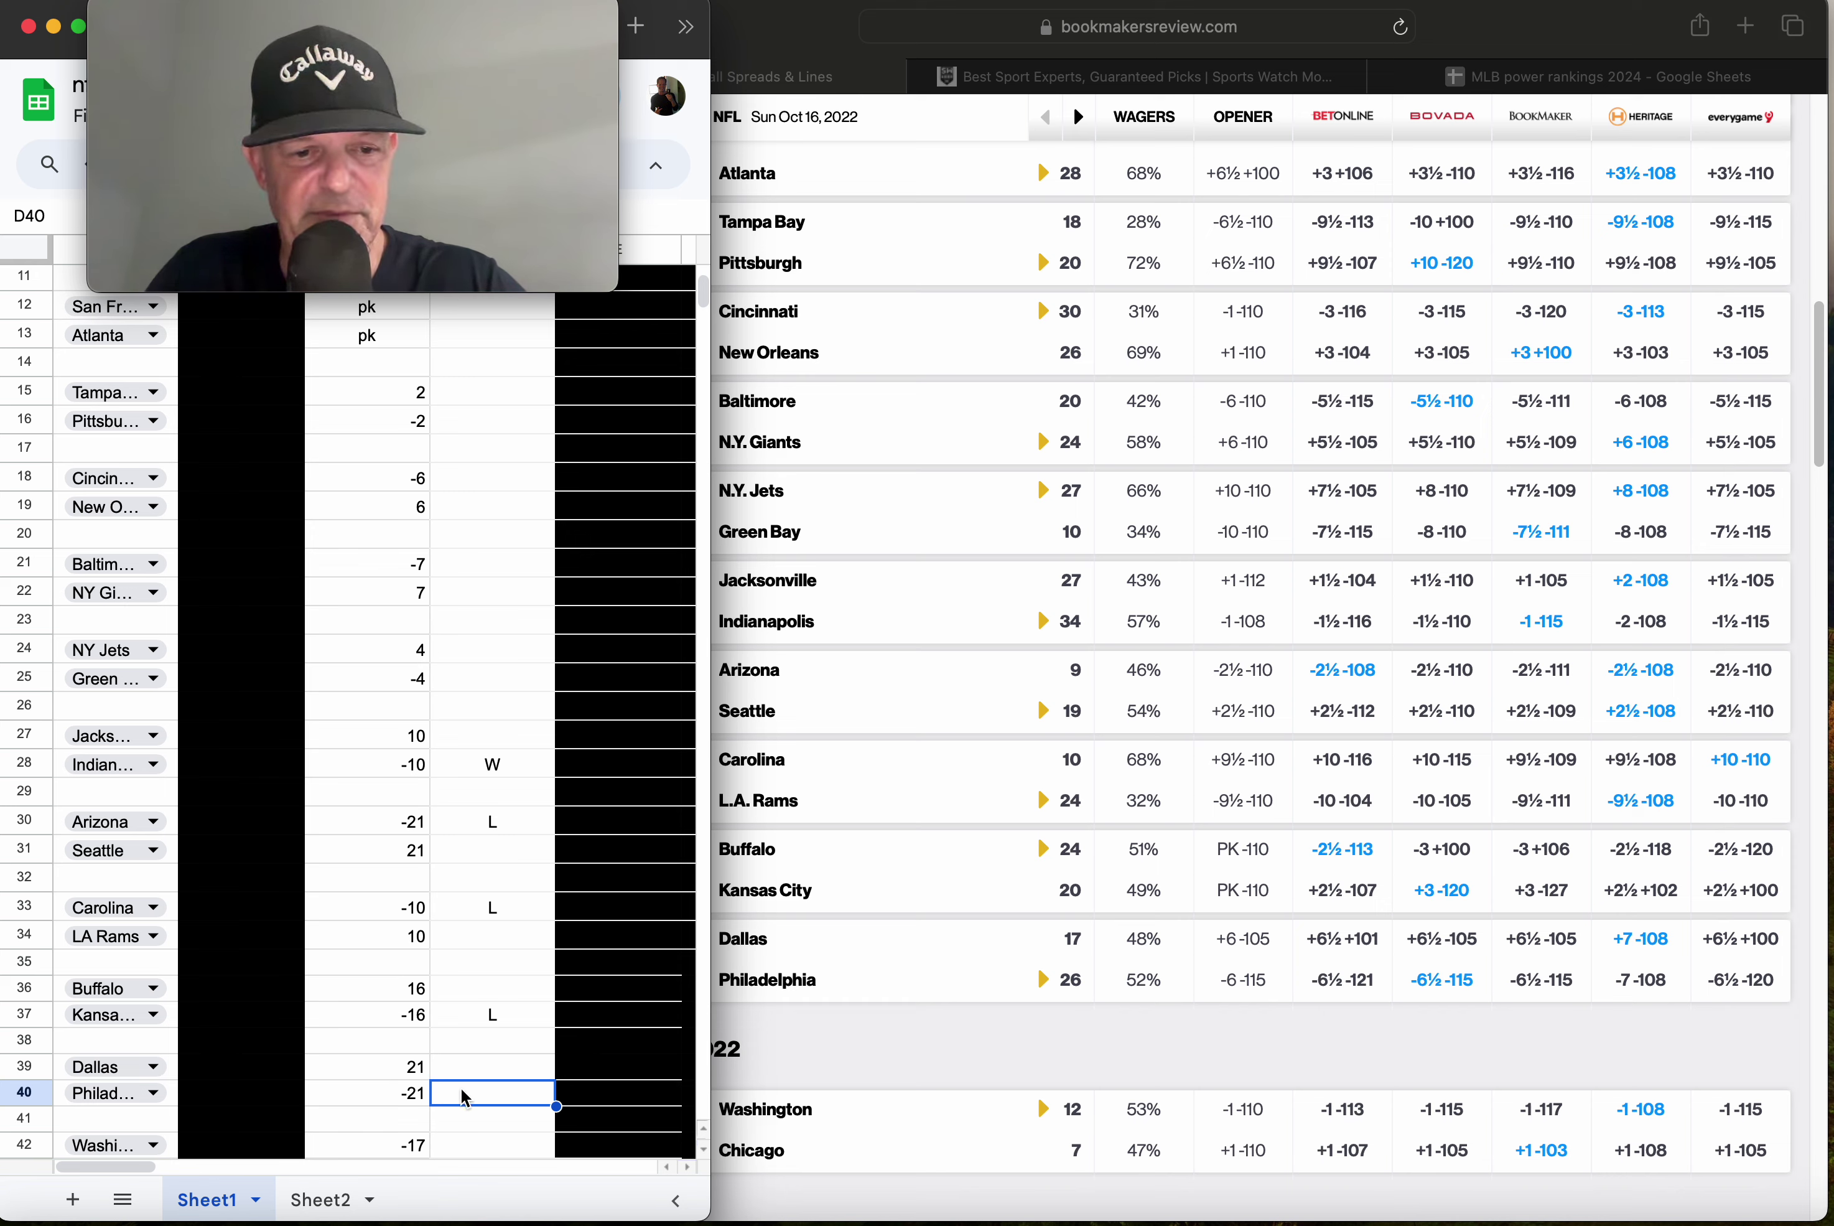
type("W")
key("Return")
Check the October 13 Washington–Chicago odds and result on bookmakersreview.com, and record W in D42 beside Washington's line in Sheet1.
key("Down")
key("Down")
key("Down")
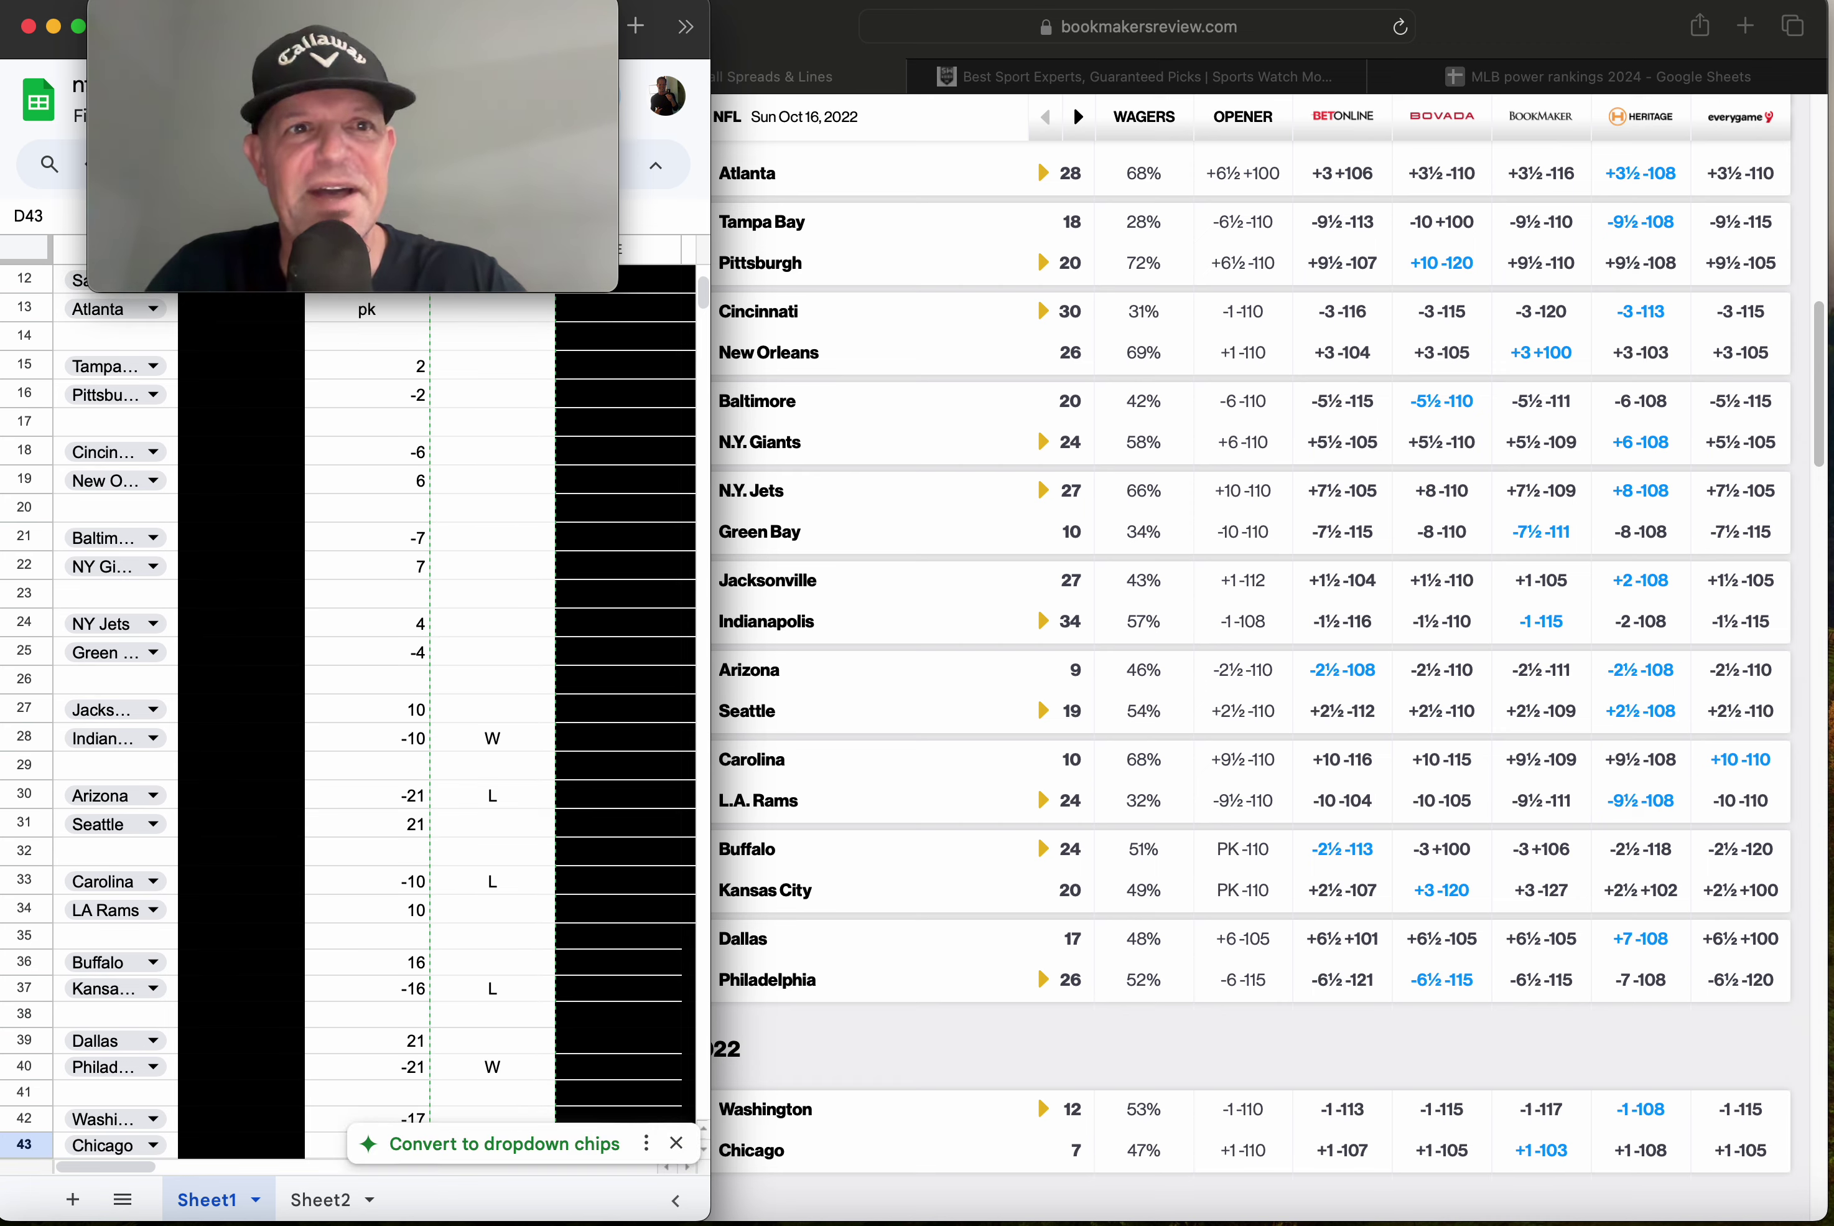
key("Up")
key("Up")
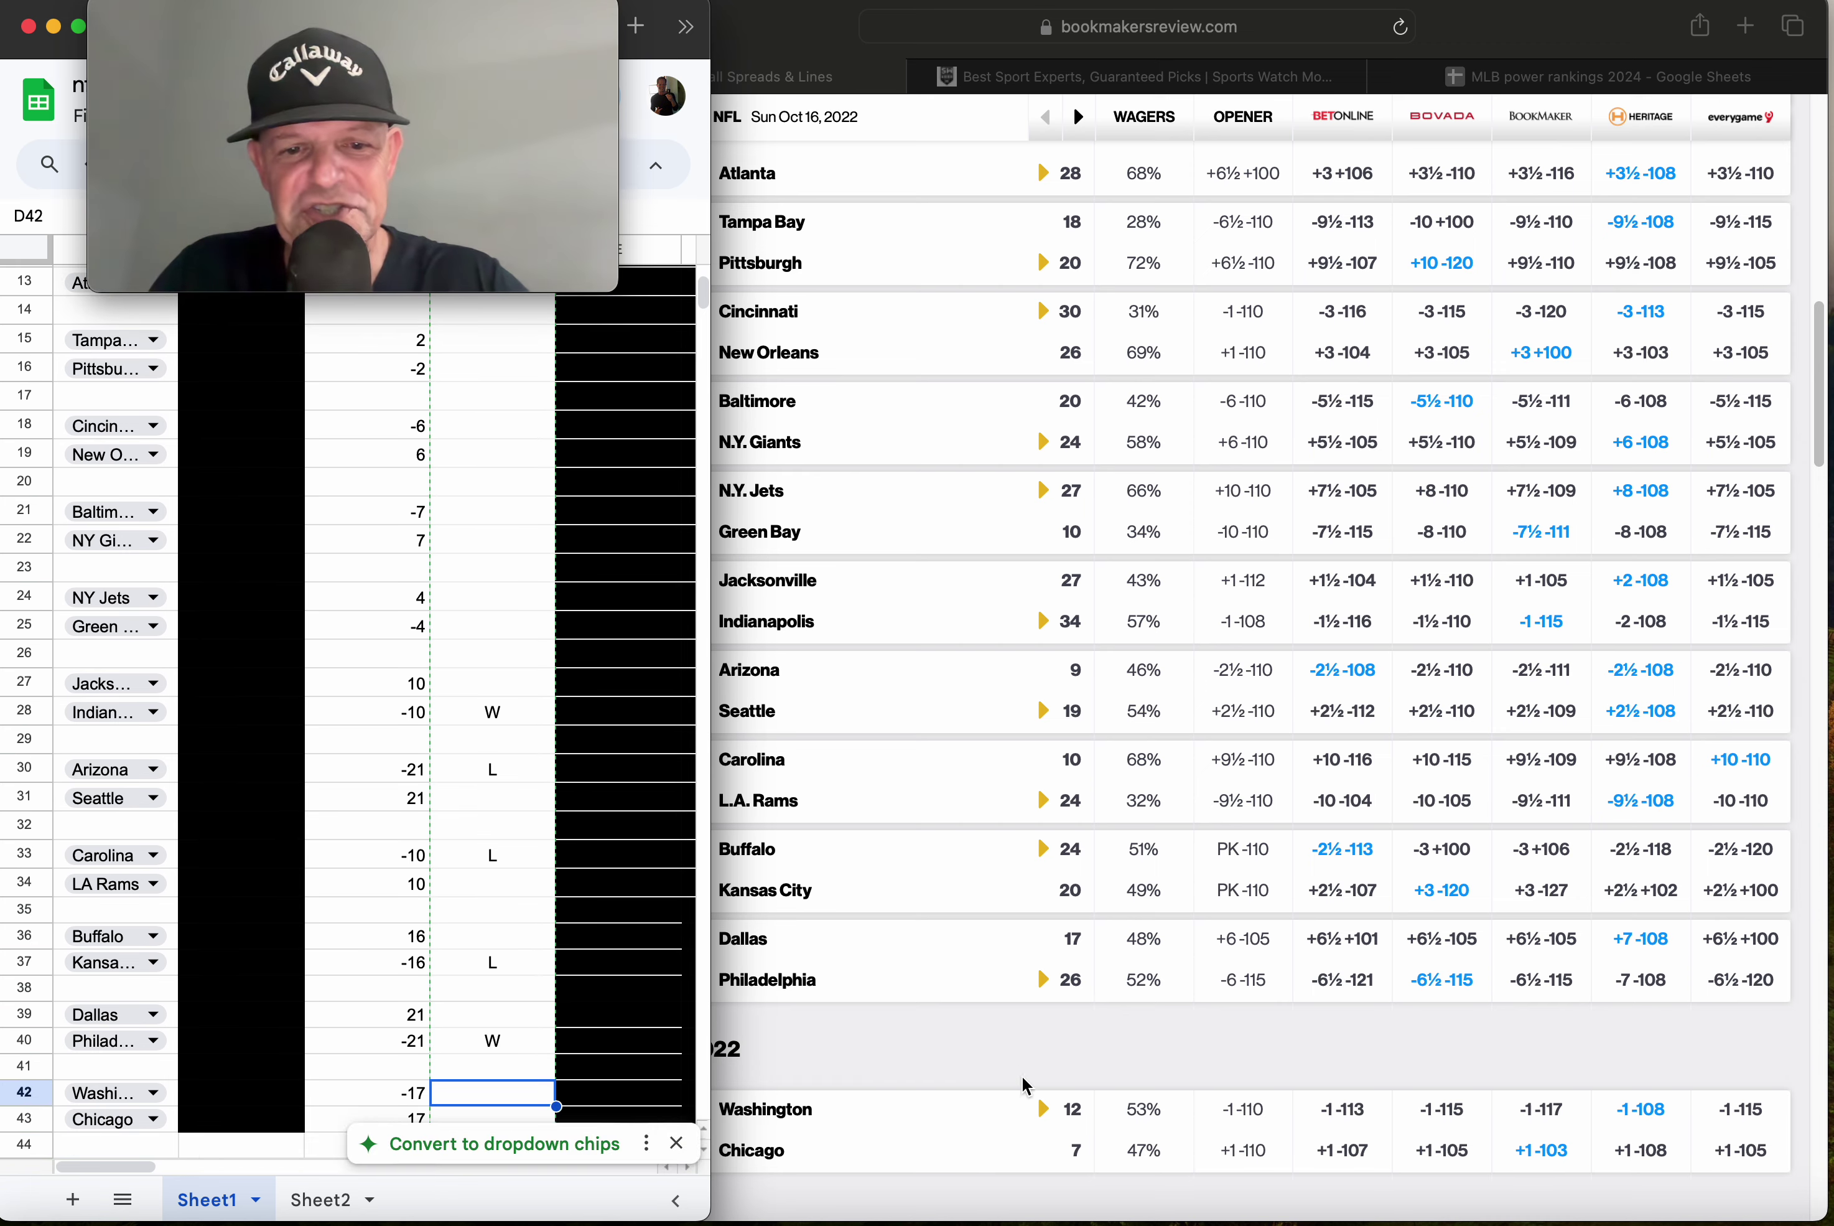
left_click(1005, 1043)
scroll(1005, 1043, "down", 5)
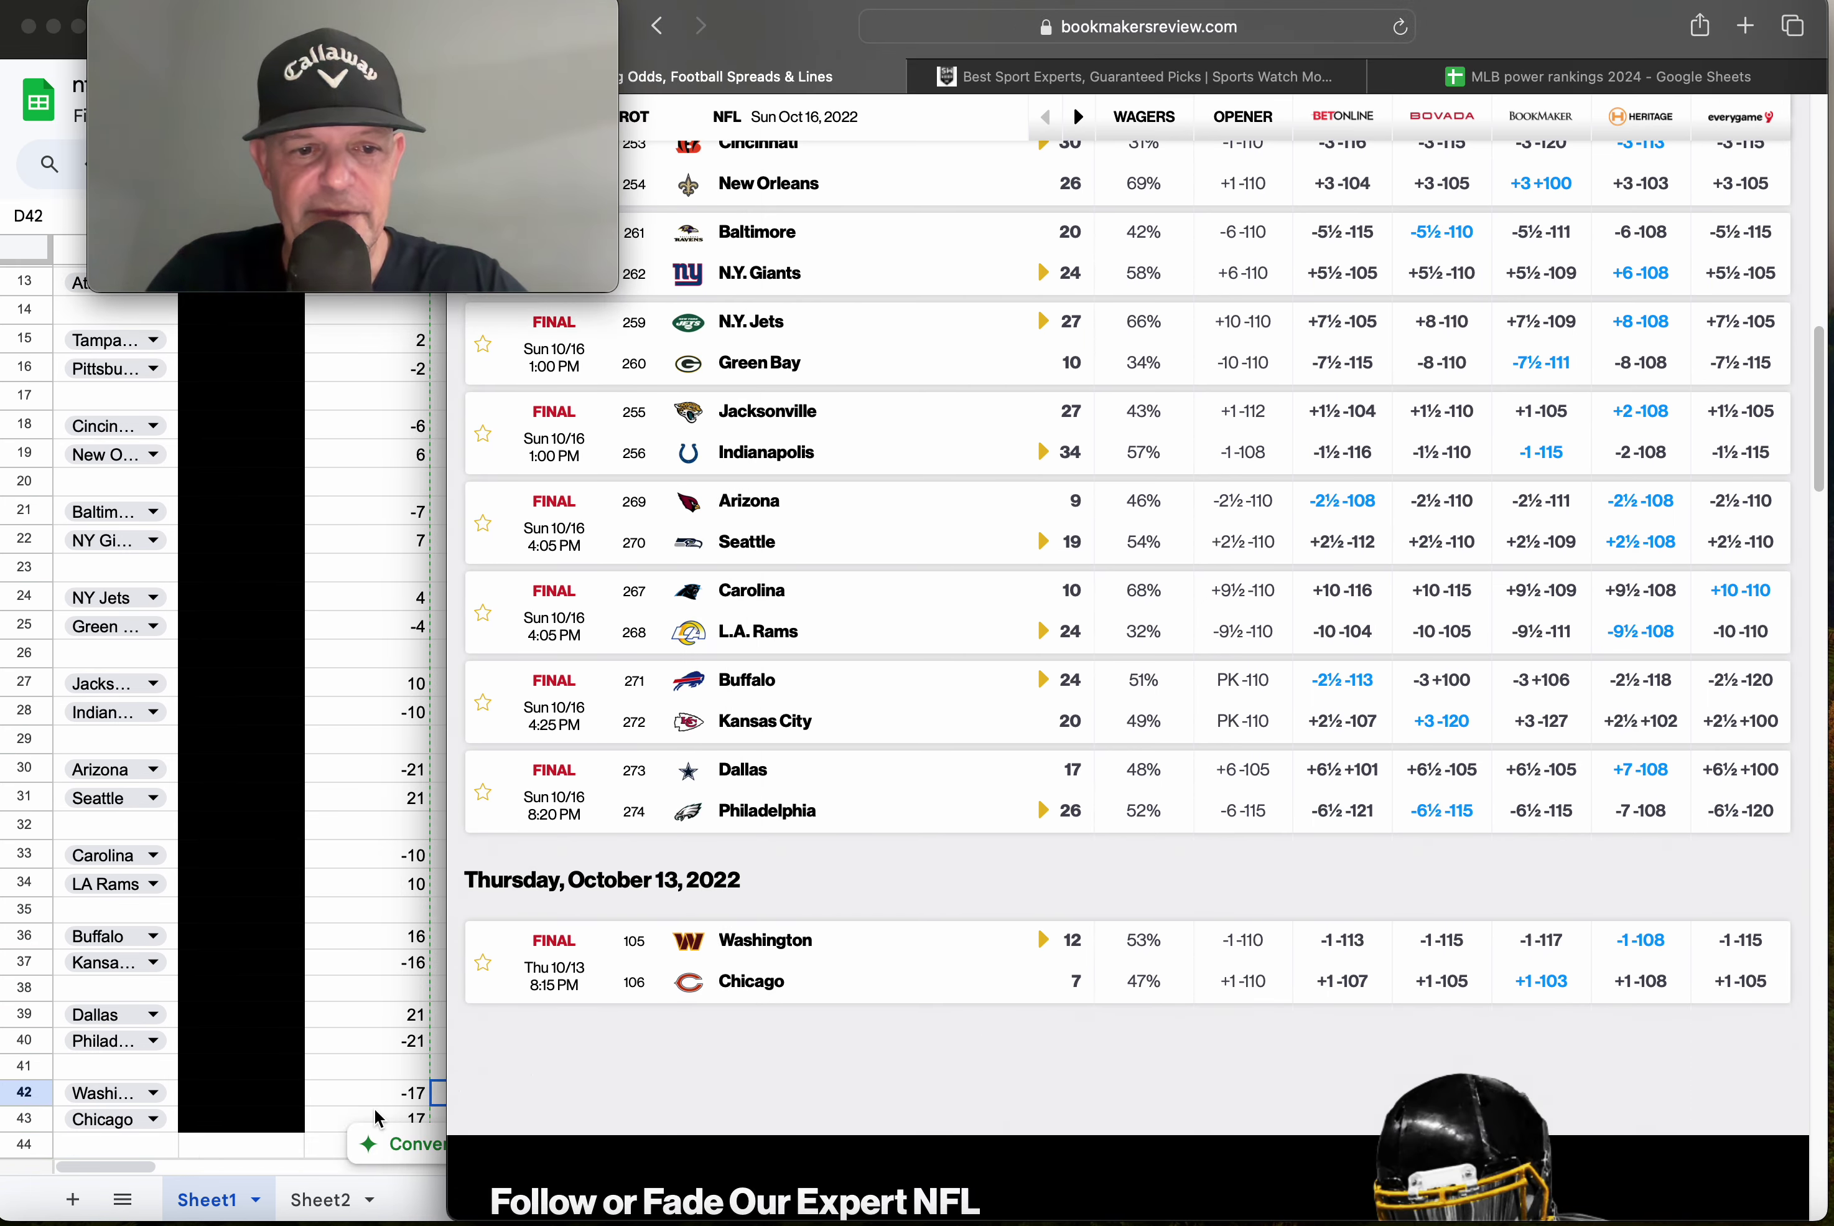
left_click(372, 1085)
key("Down")
key("Down")
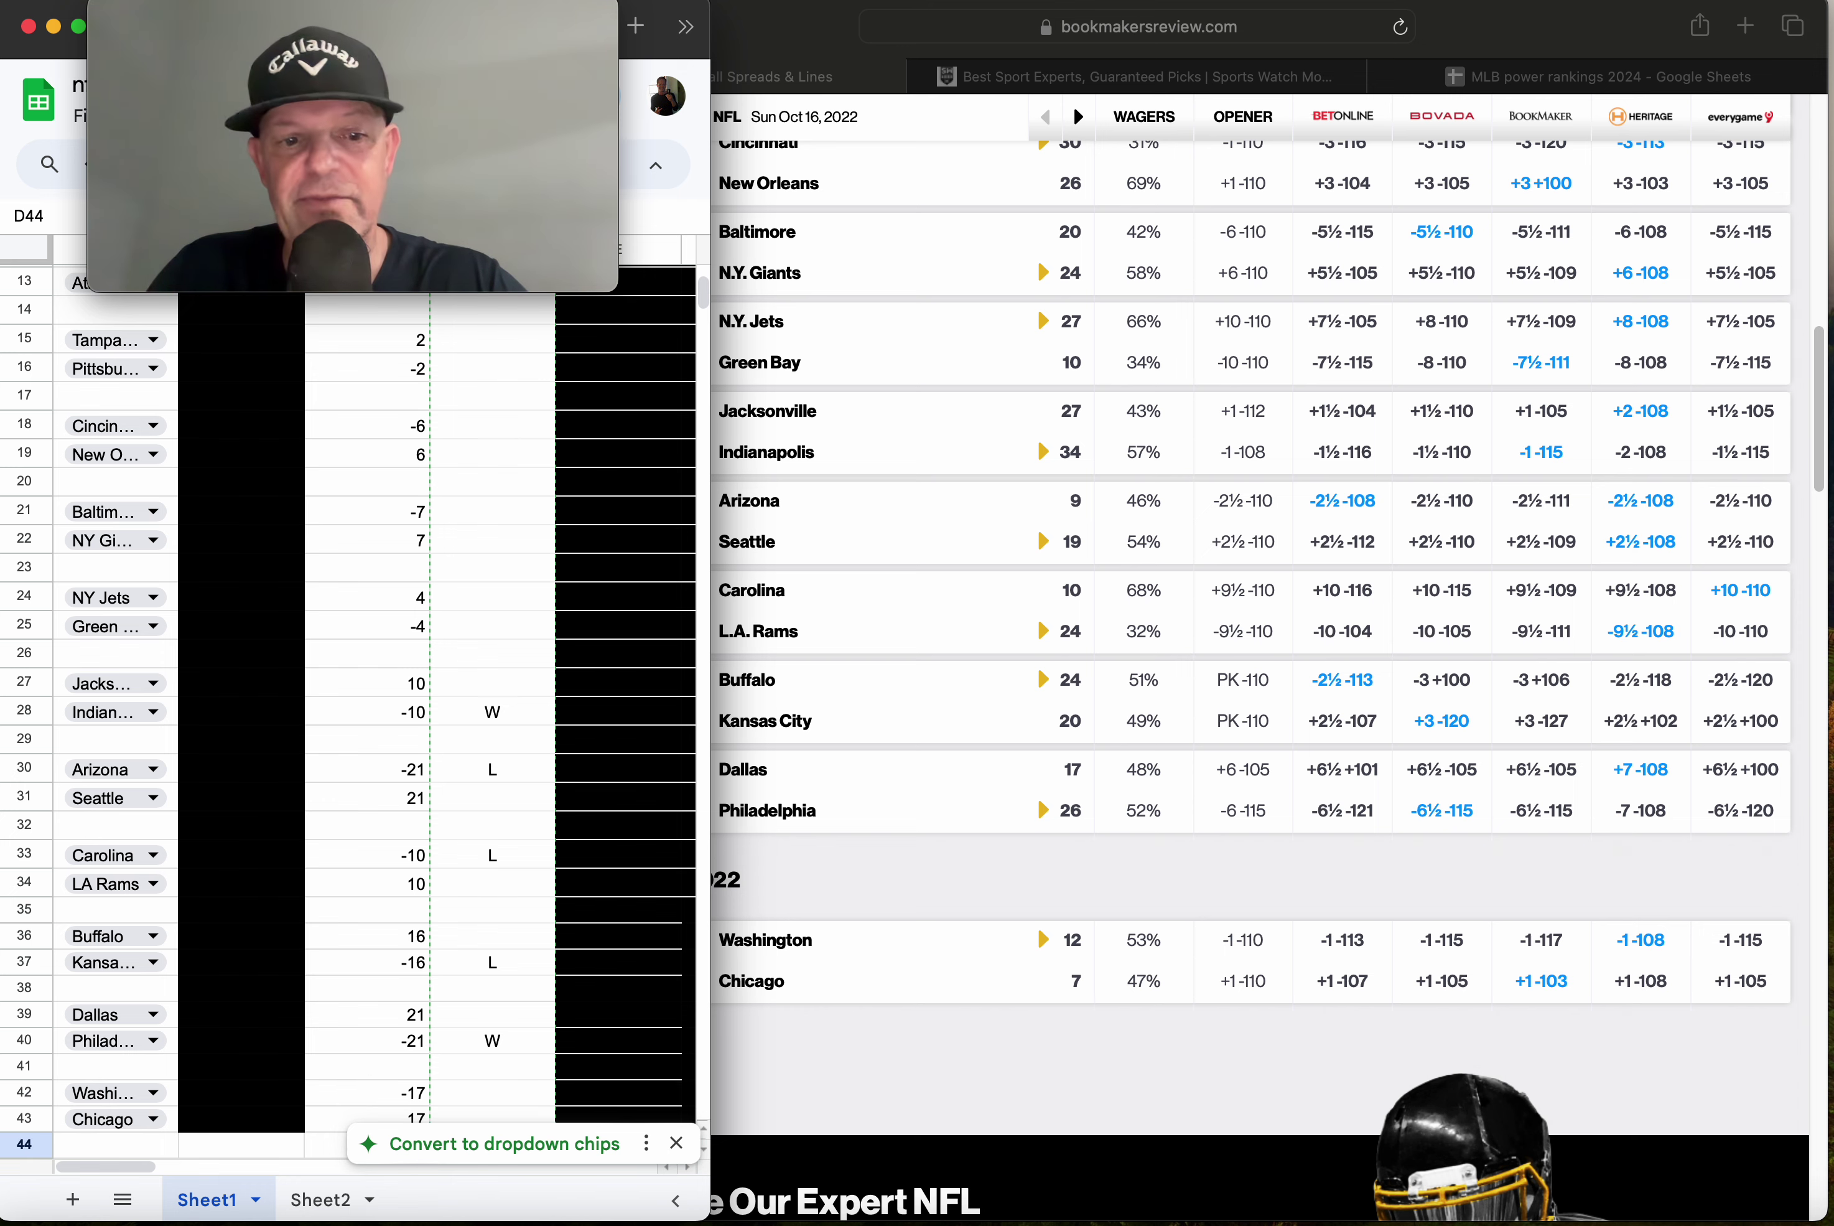
key("Up")
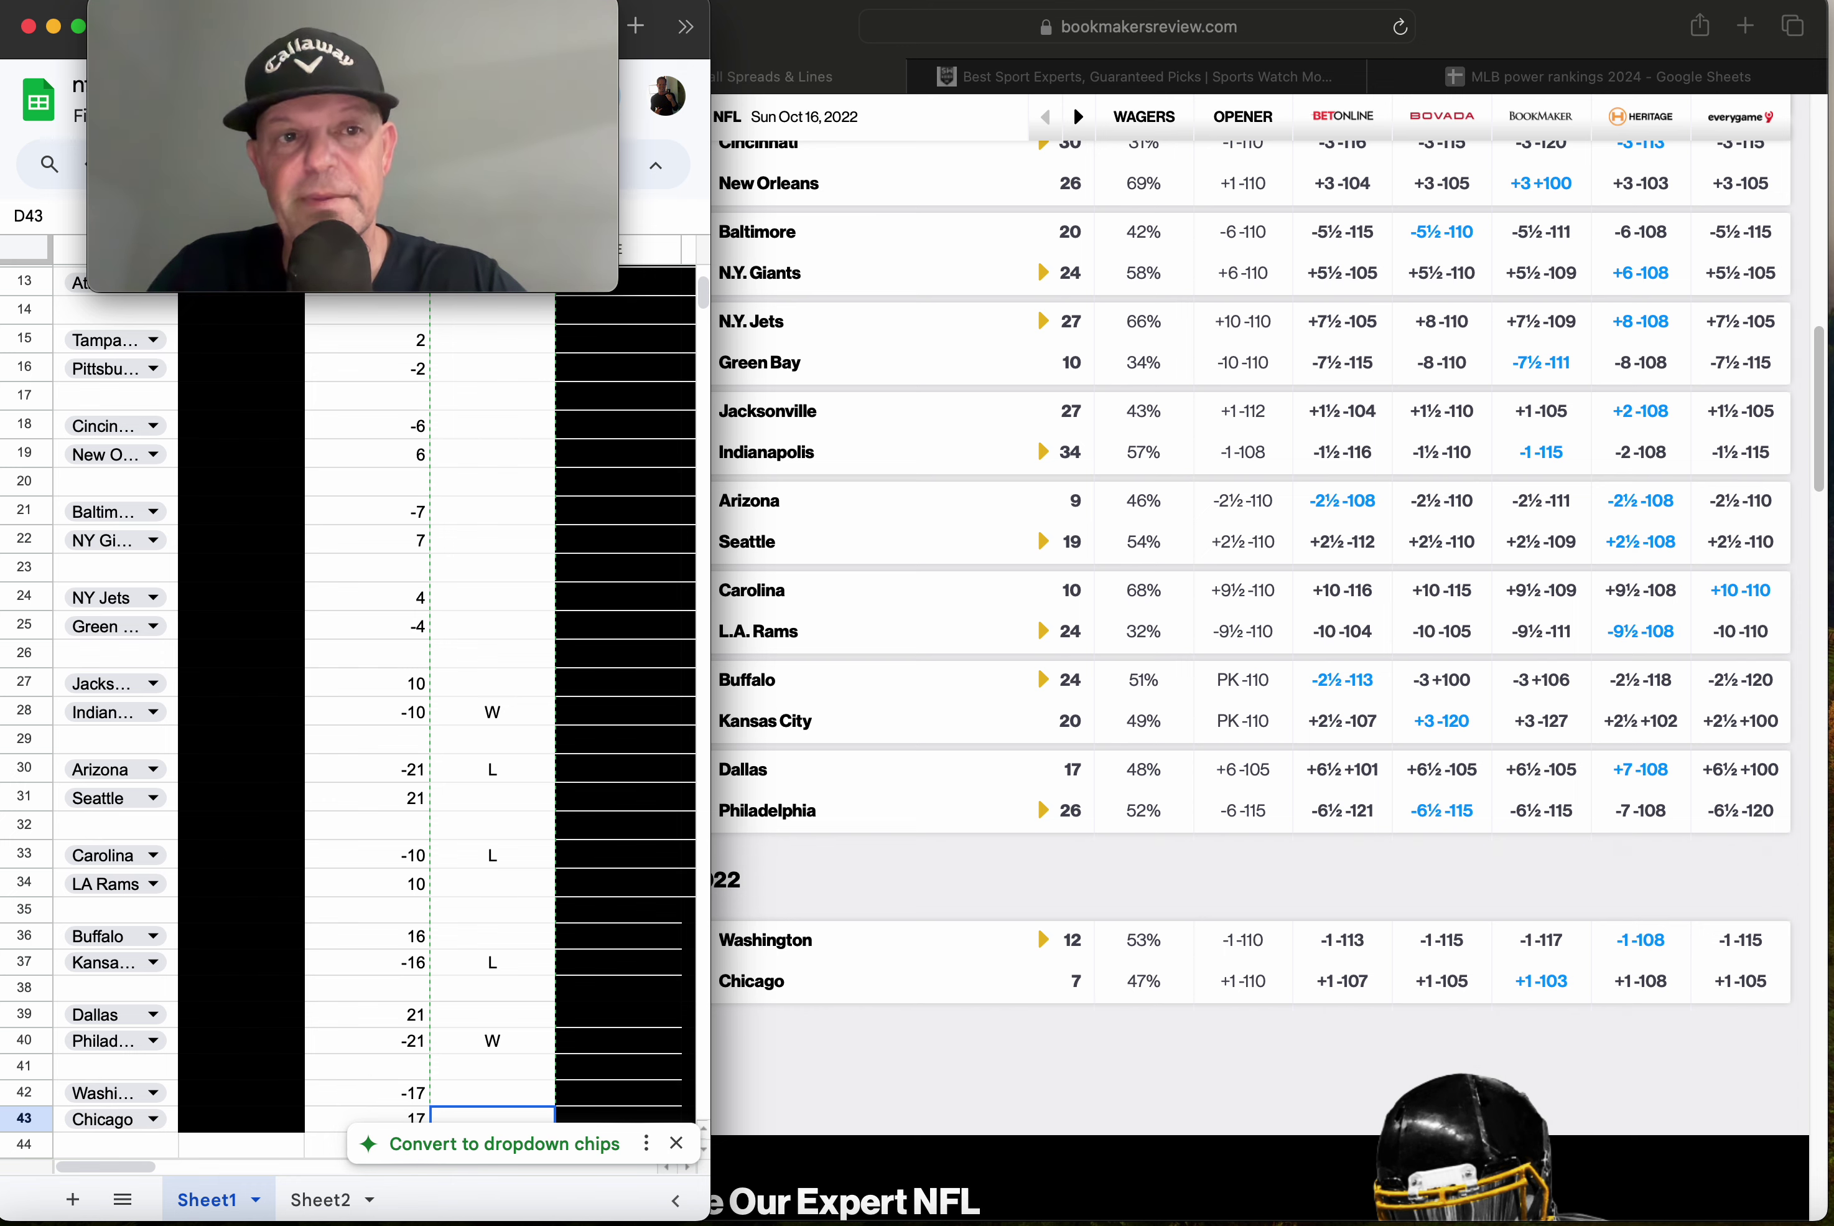
left_click(970, 869)
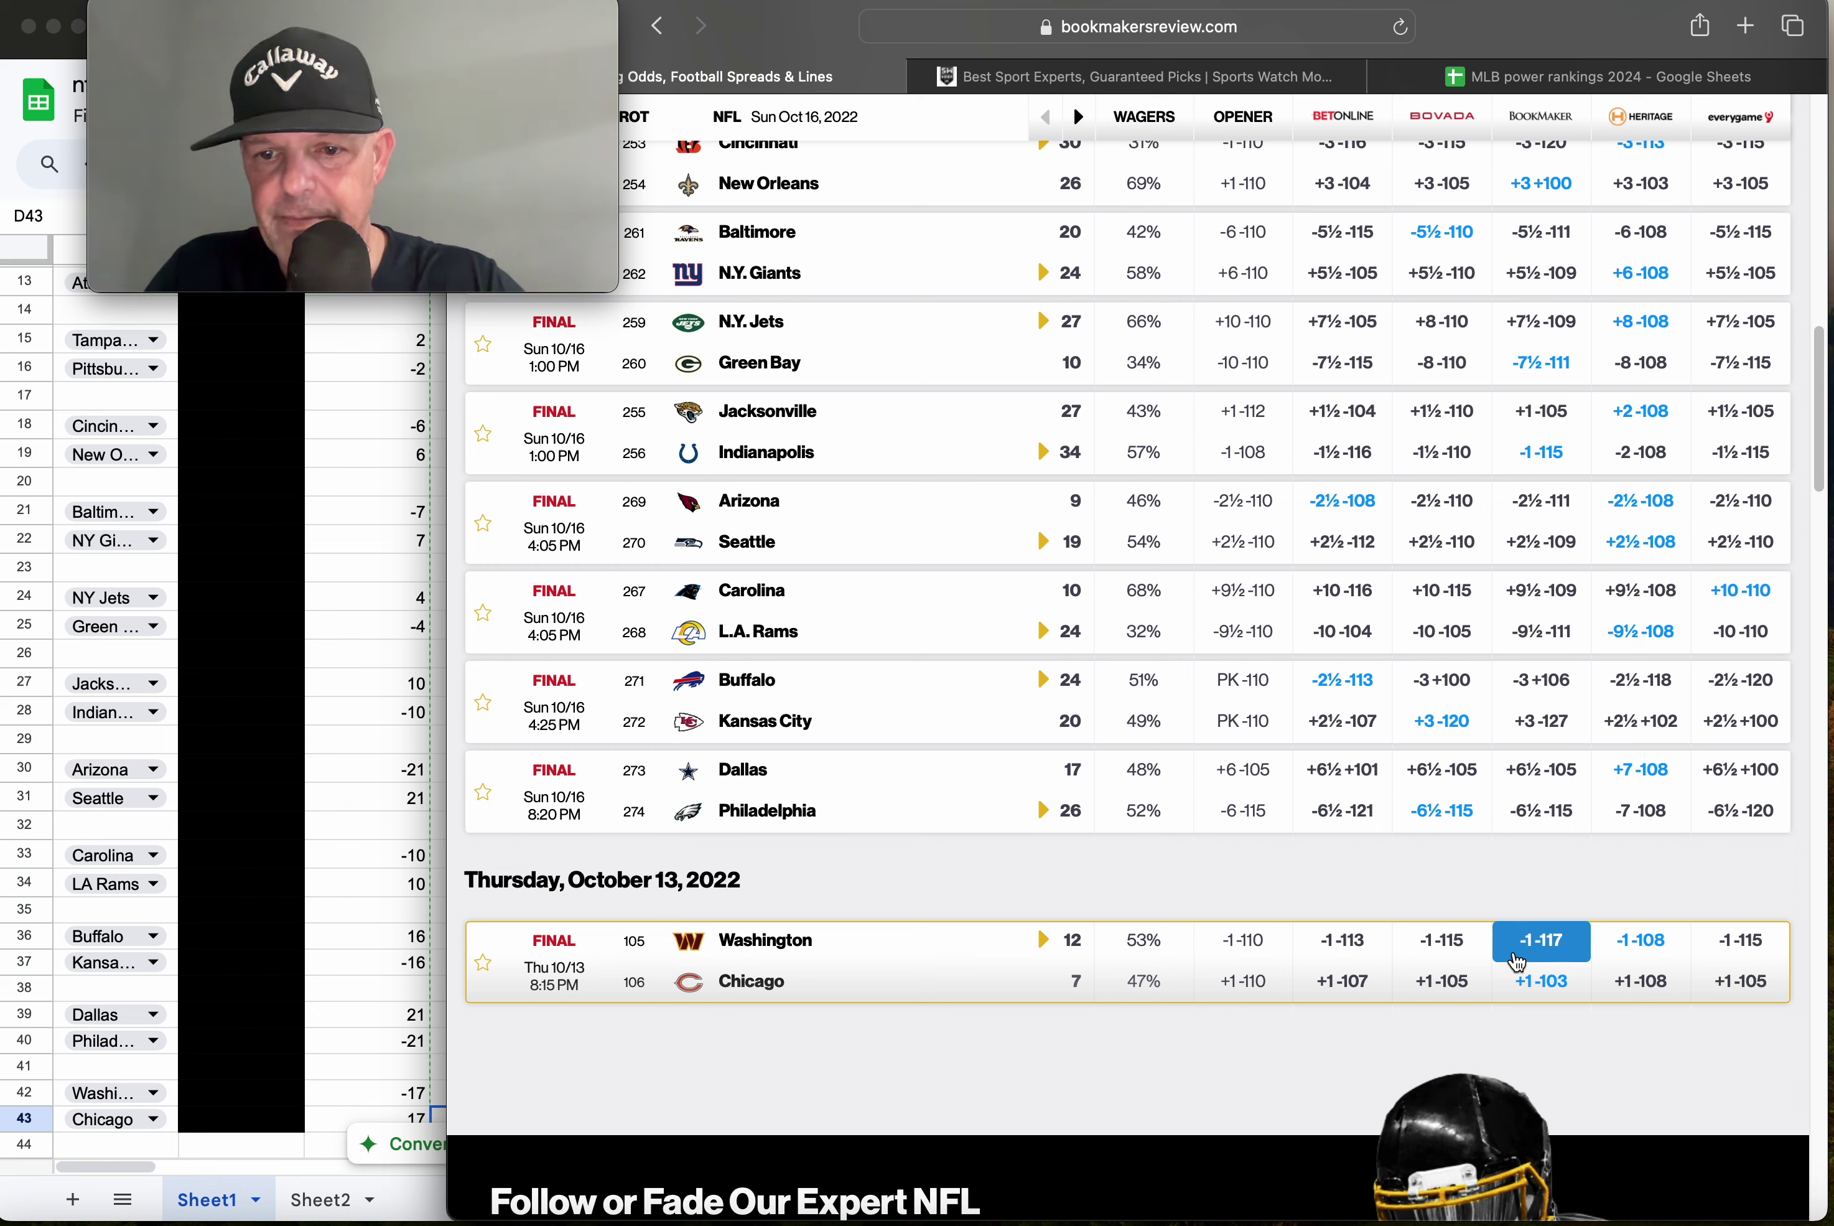
left_click(380, 1035)
key("Down")
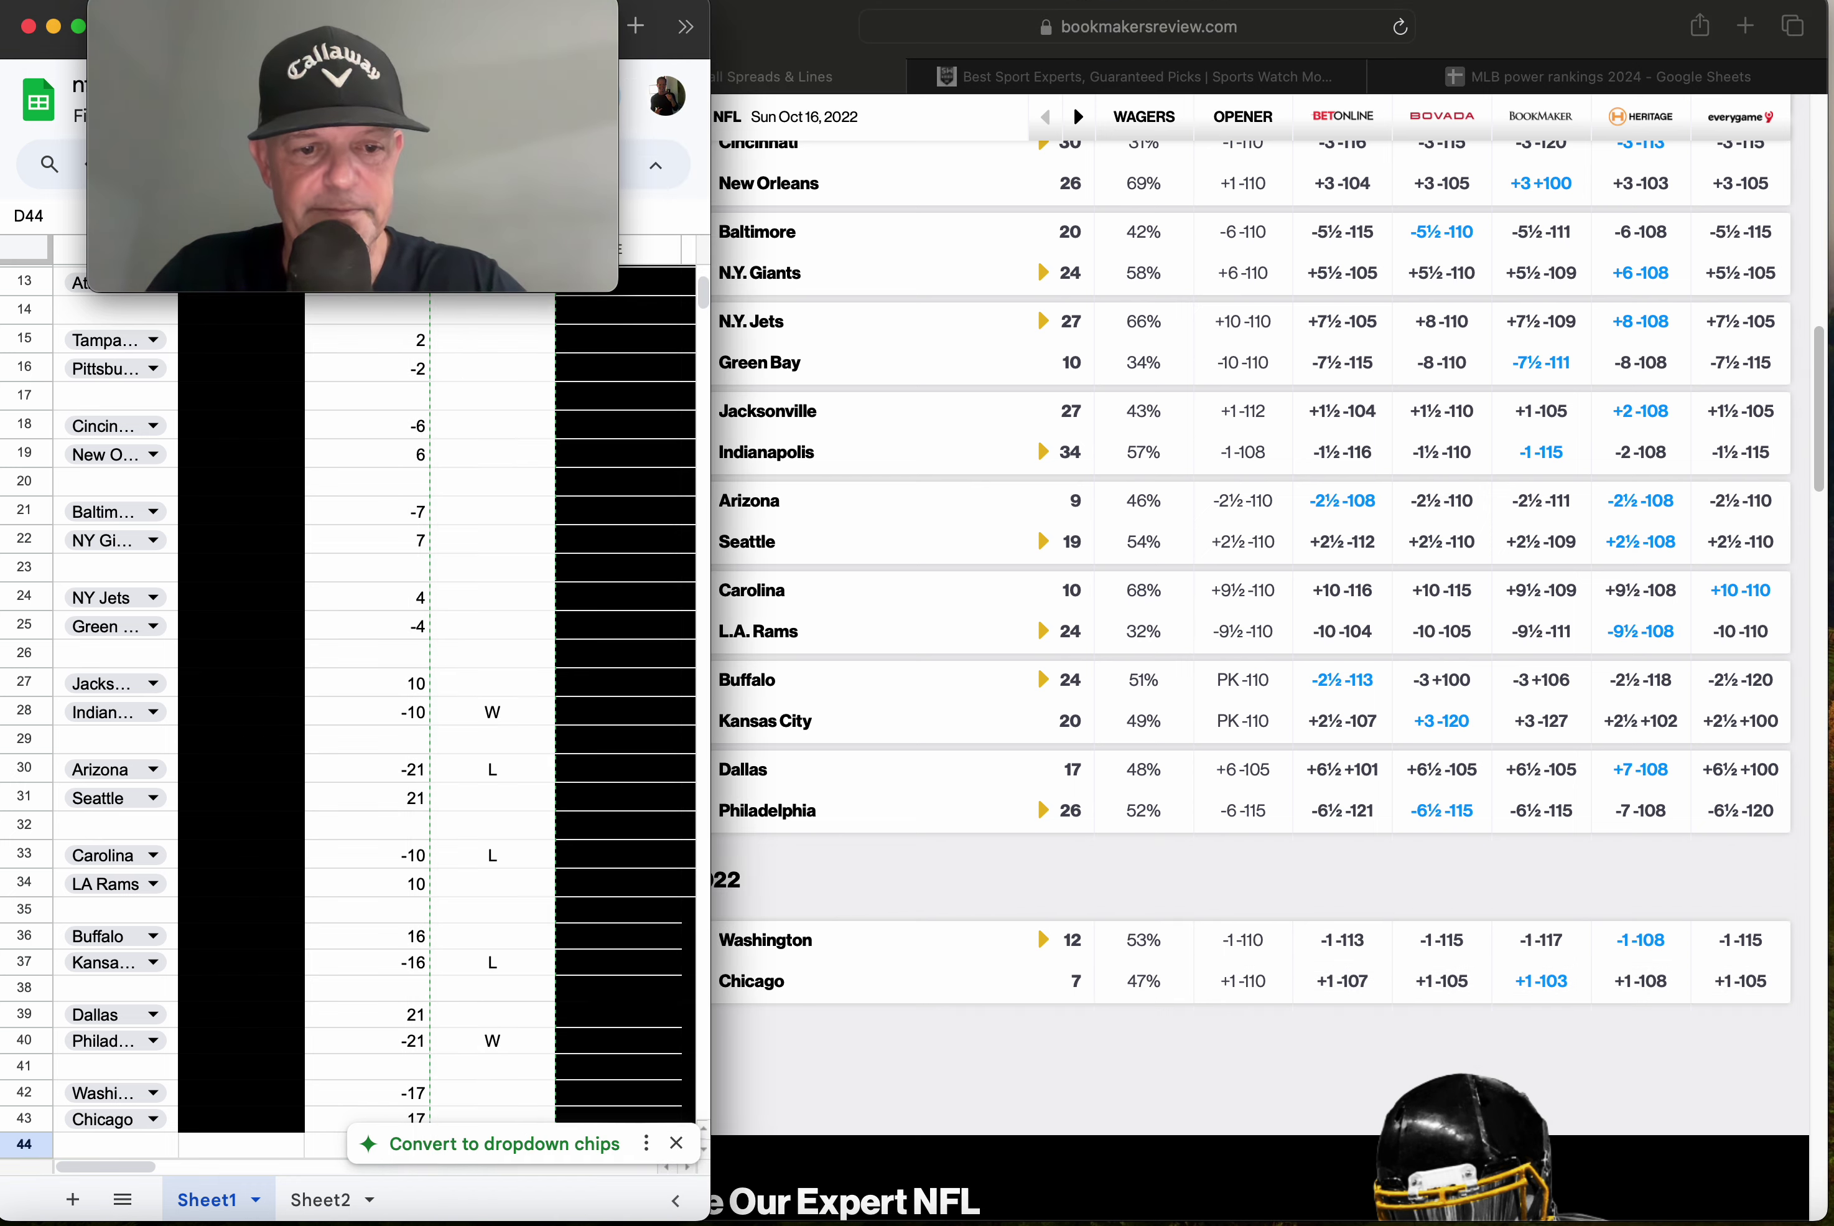
key("Up")
key("Up")
type("W")
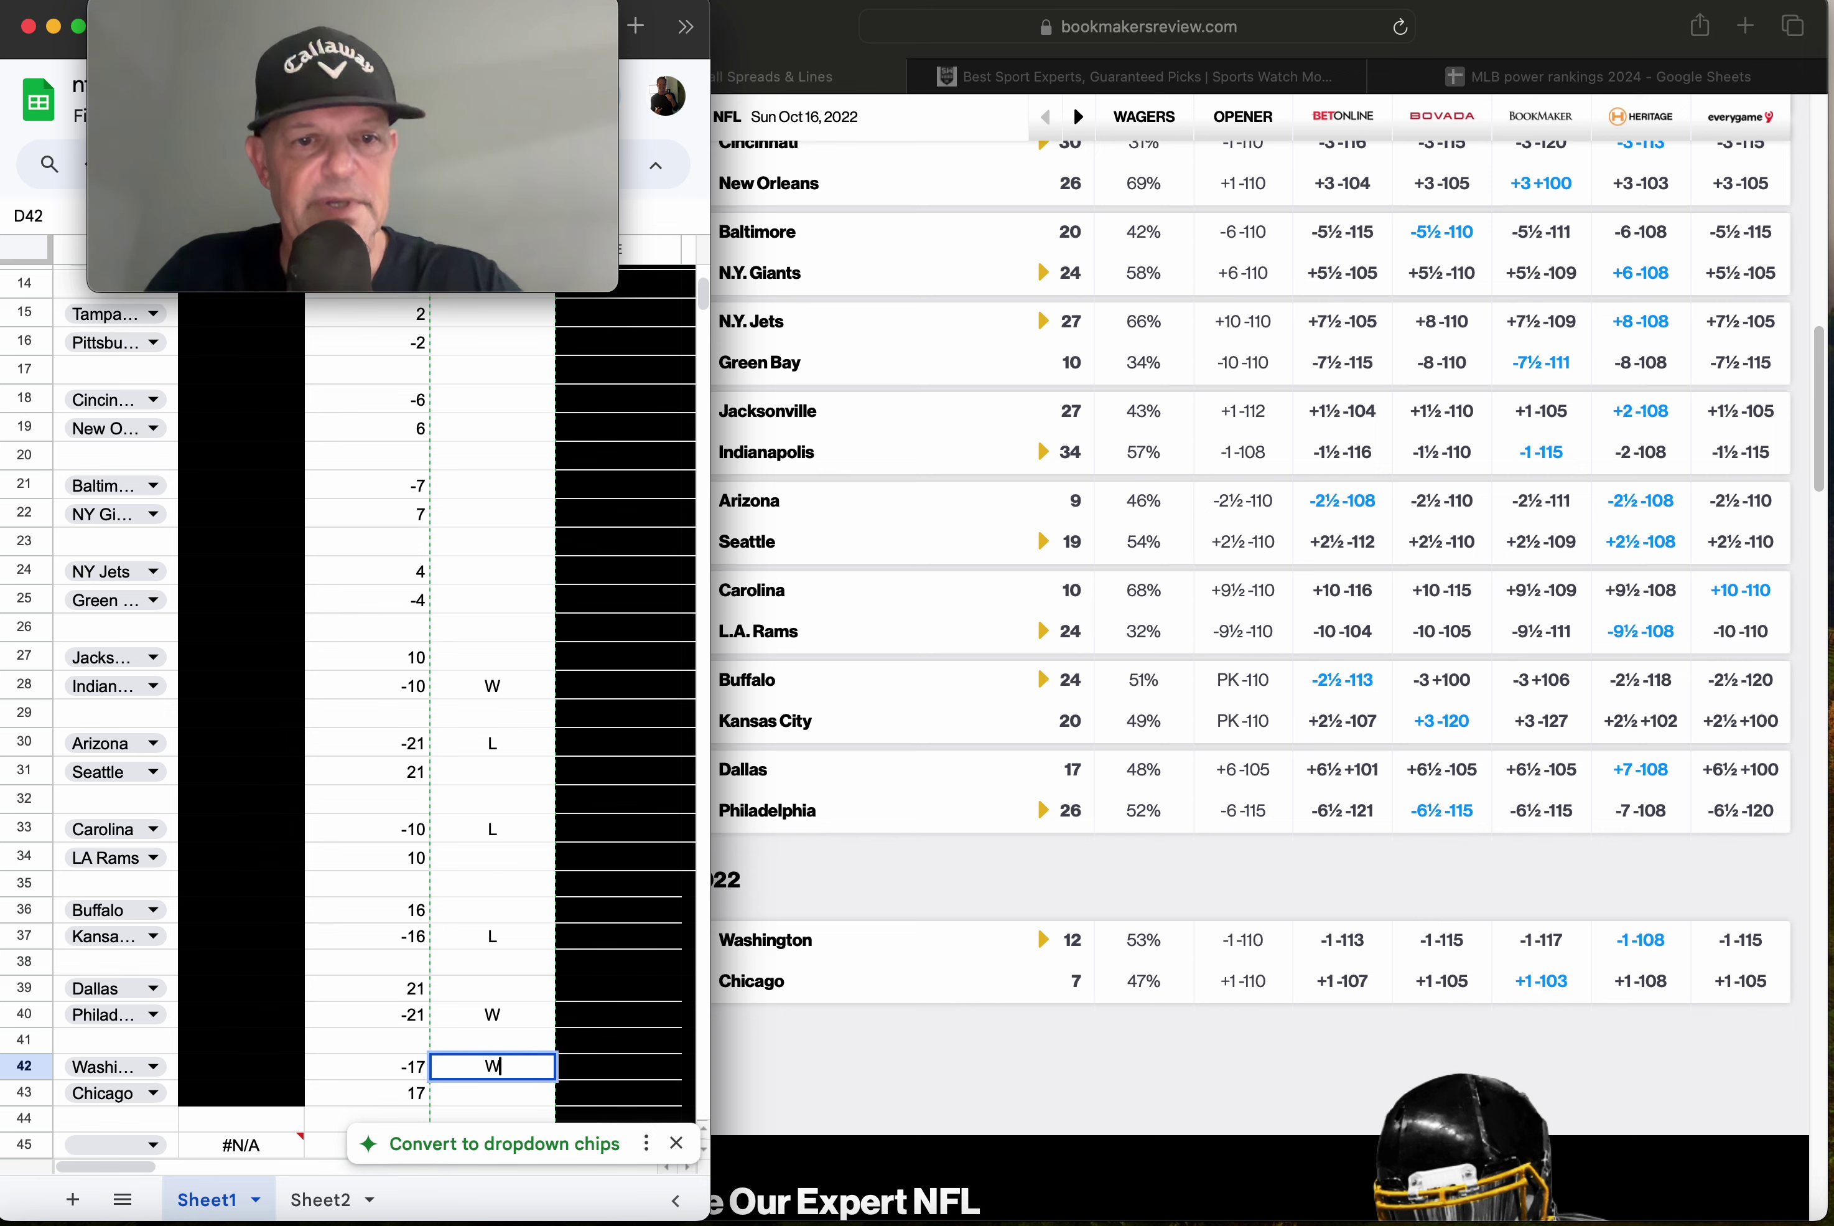
key("Up")
Review the W and L entries in column D of Sheet1, from the Washington game back up to Denver.
key("Up")
key("Up")
key("Up")
key("Up")
key("Up")
key("Up")
key("Up")
key("Up")
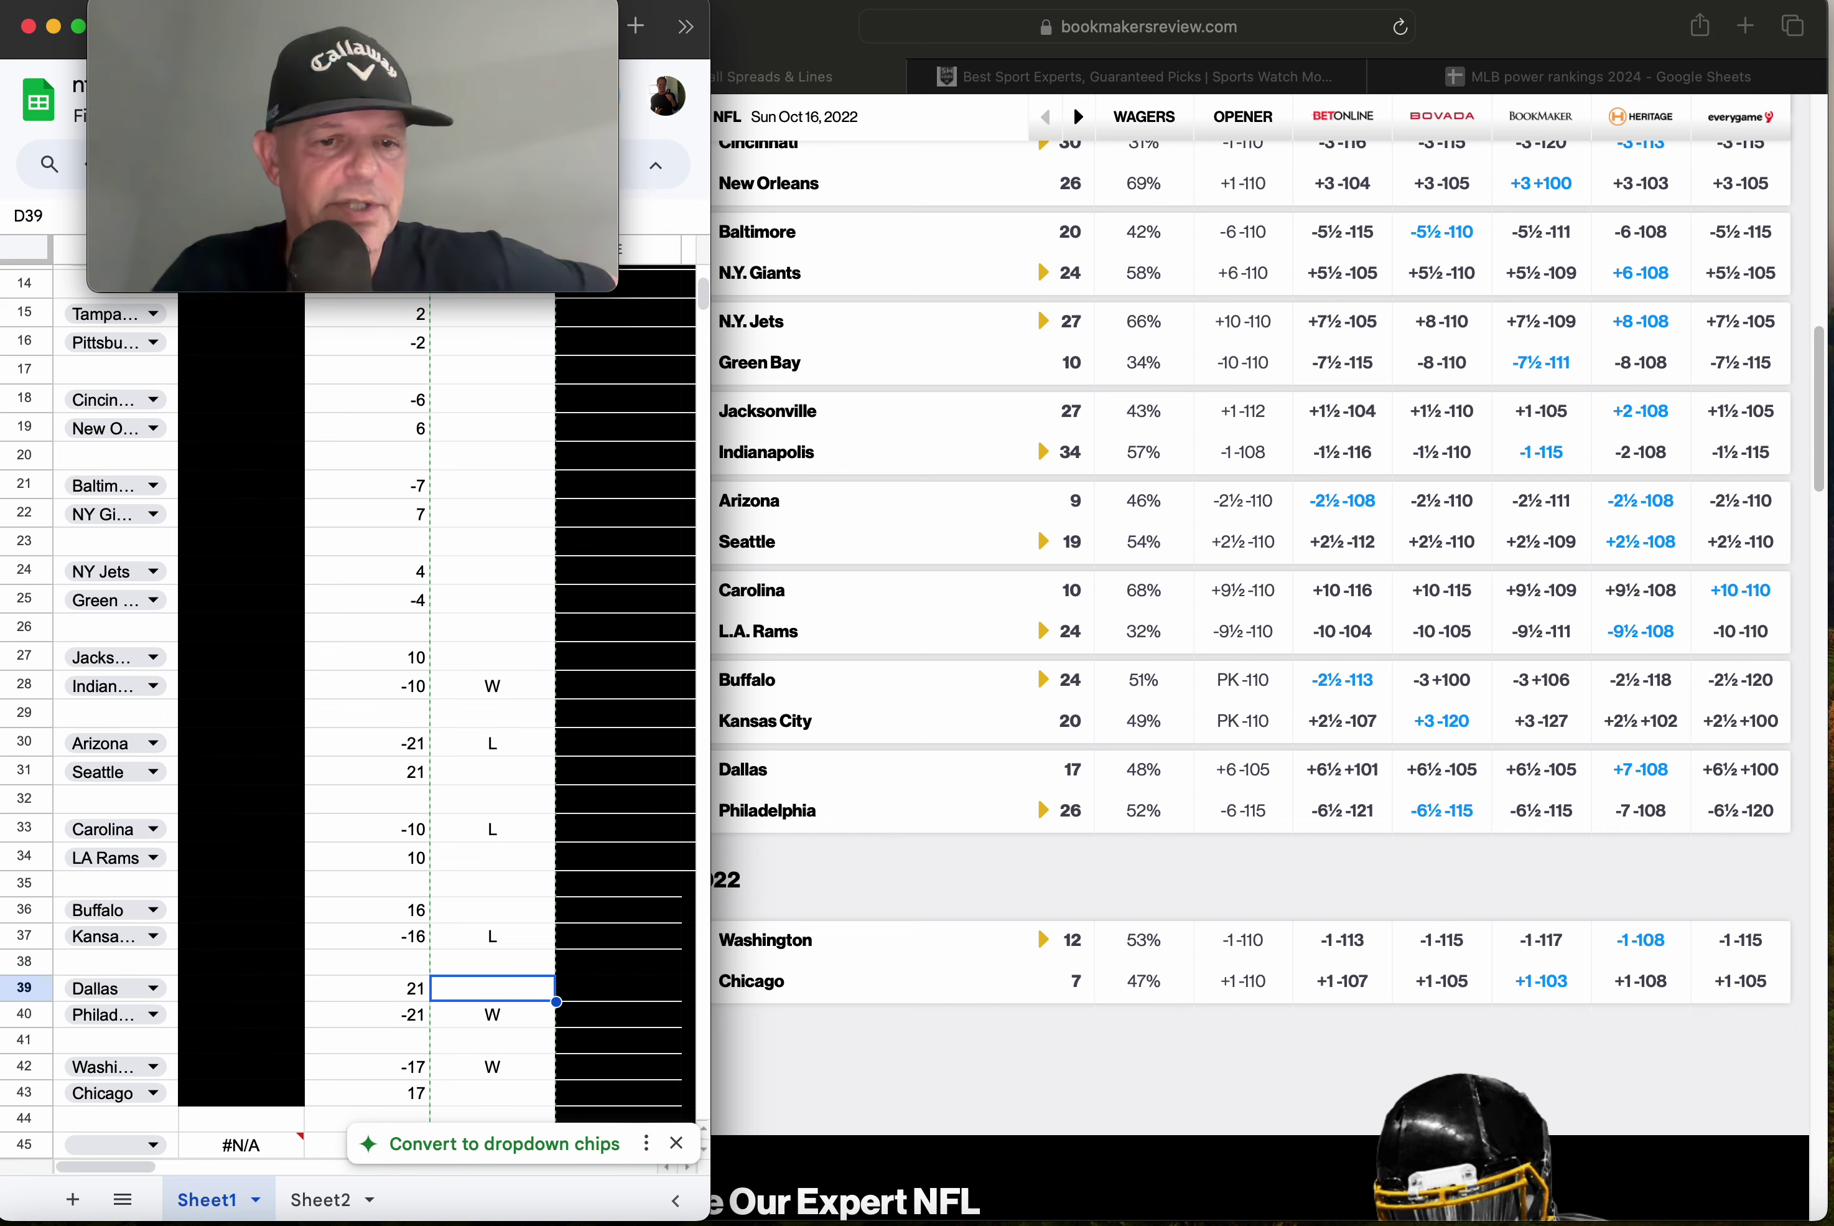
key("Up")
key("Up")
key("Up")
key("Up")
key("Up")
key("Up")
key("Up")
key("Up")
key("Up")
key("Up")
key("Up")
key("Up")
key("Up")
key("Up")
key("Up")
key("Up")
key("Up")
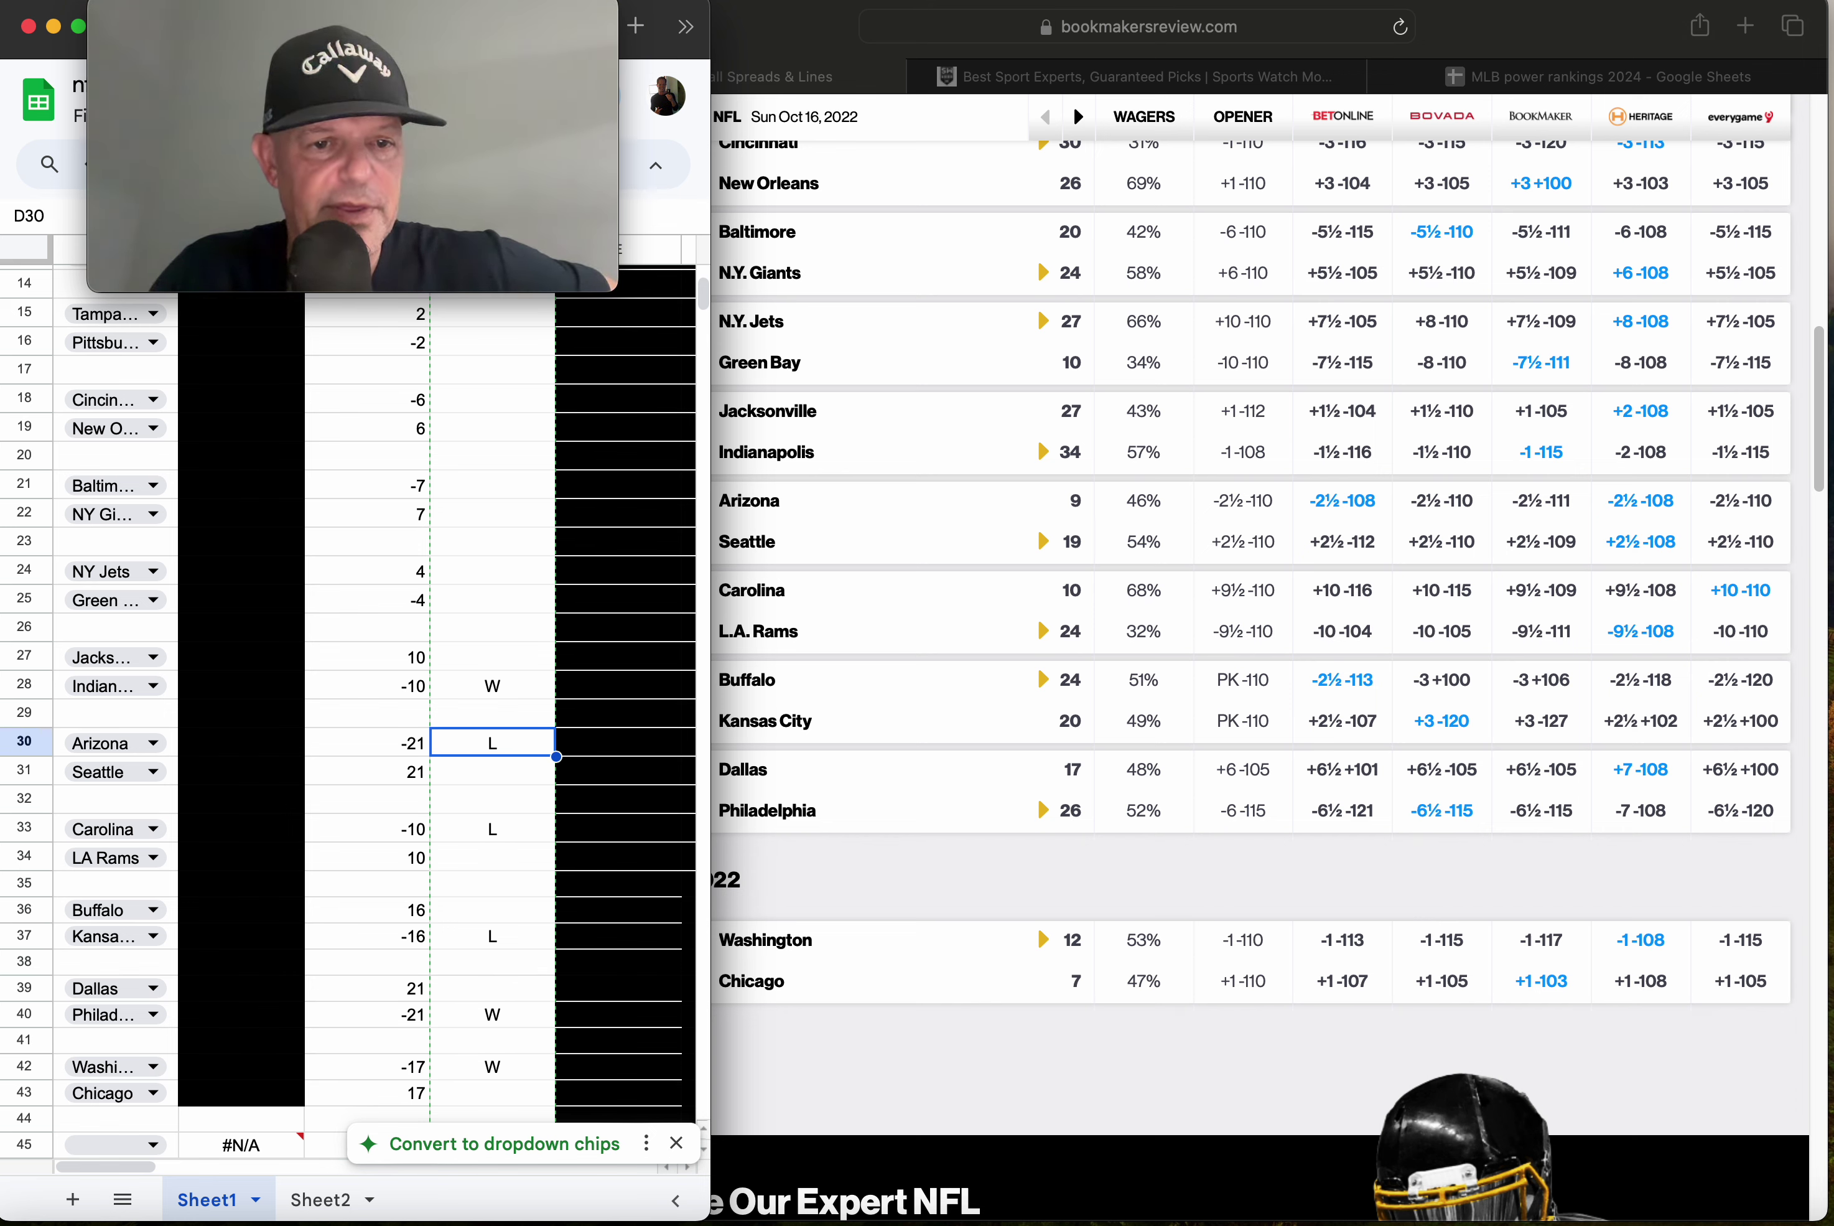
key("Up")
key("Up")
key("Up")
key("Up")
key("Up")
key("Up")
key("Up")
key("Up")
key("Up")
key("Up")
key("Up")
key("Up")
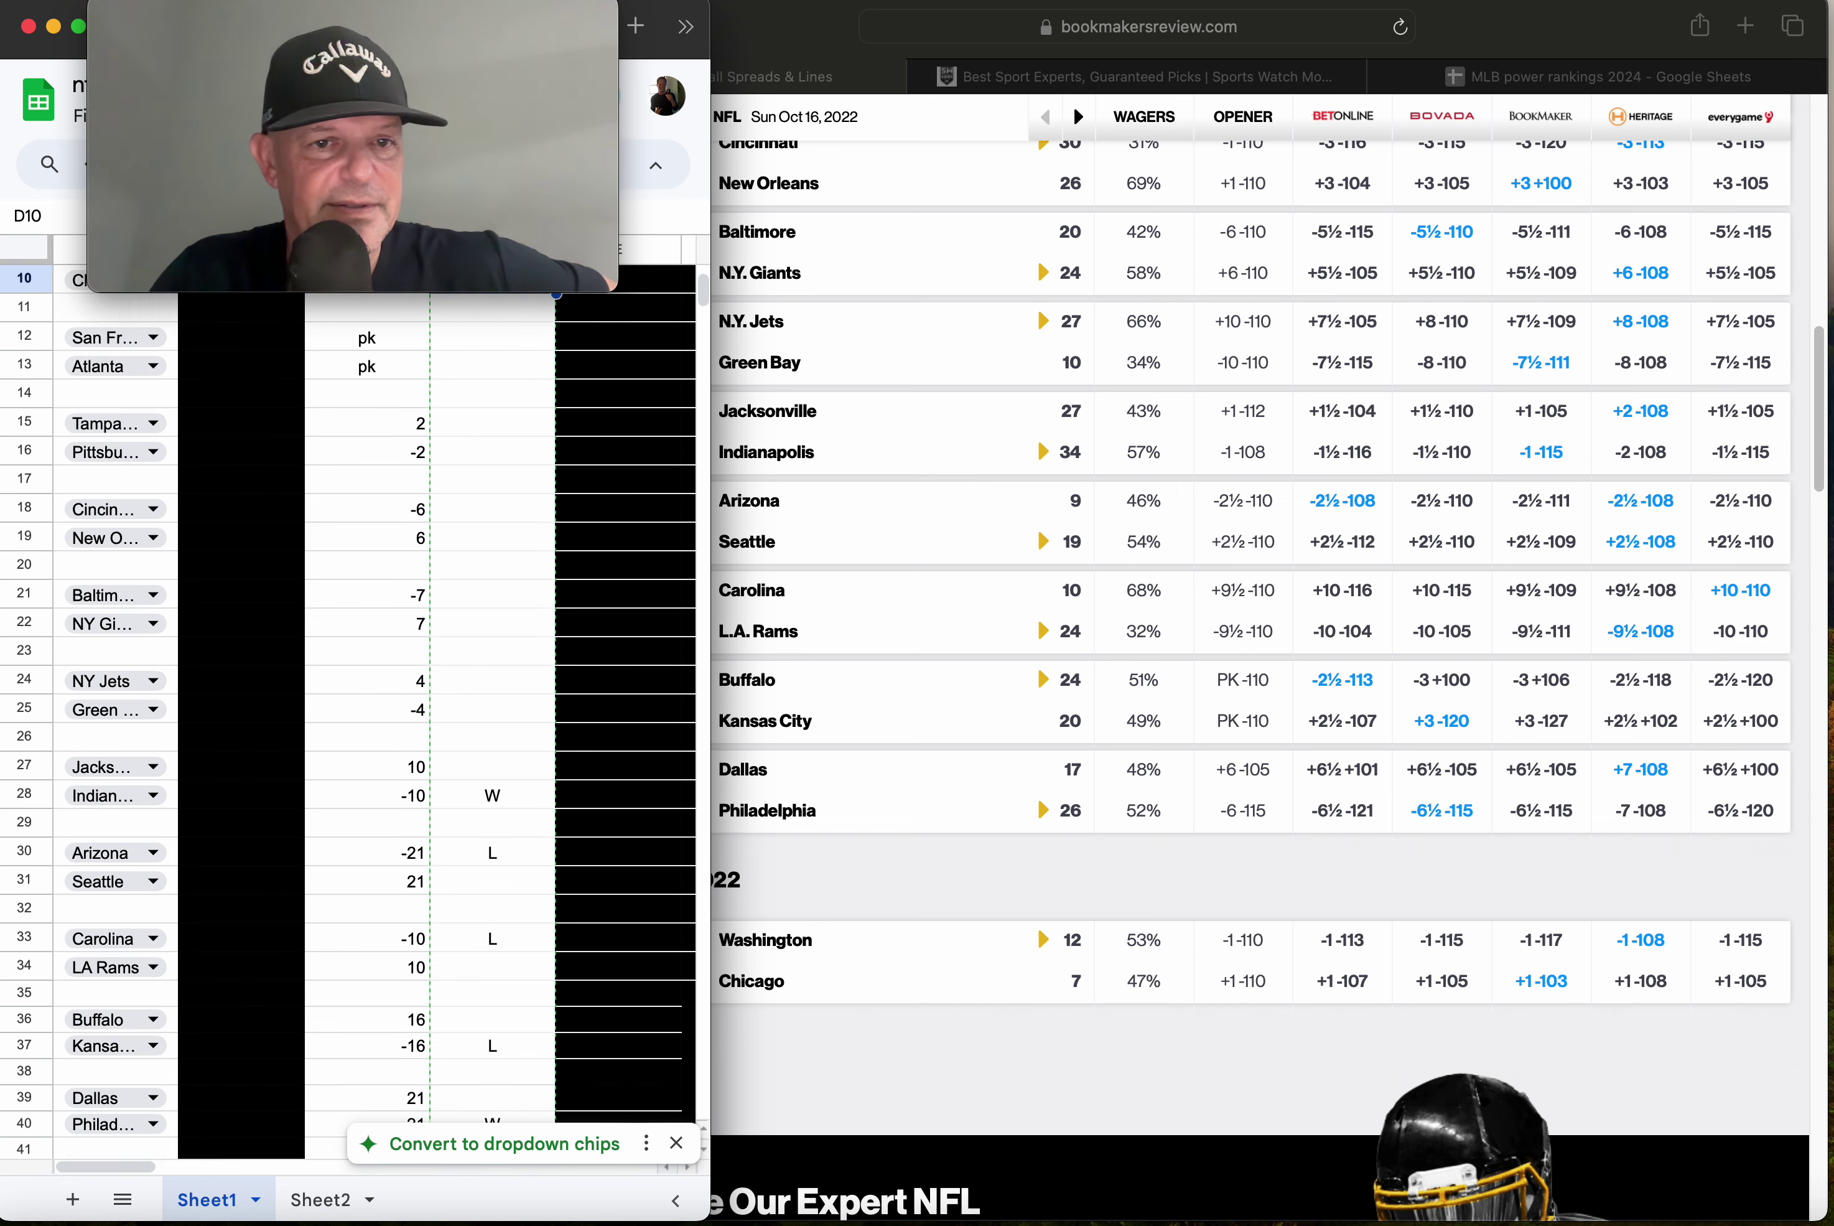
key("Up")
key("Up")
key("Up")
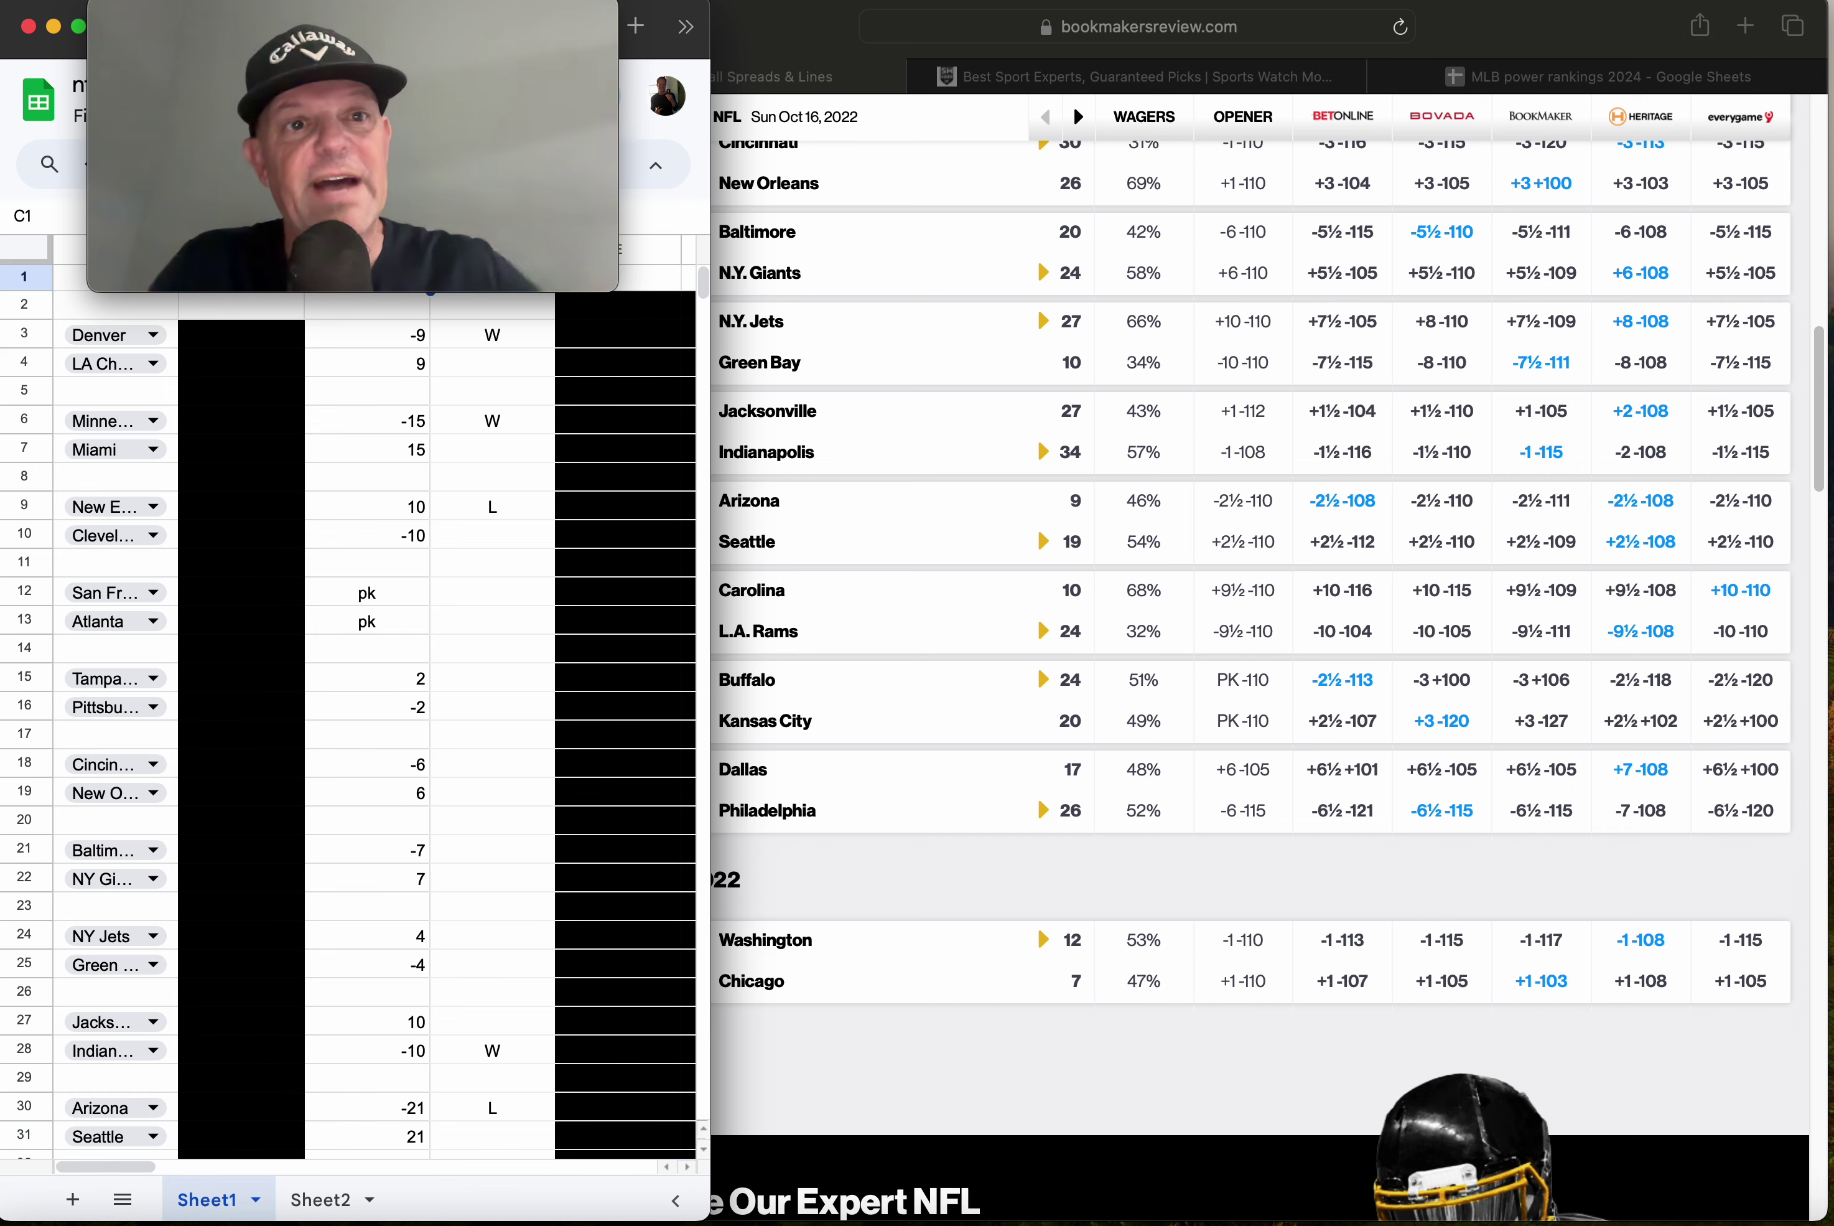
key("Left")
key("Left")
left_click(494, 335)
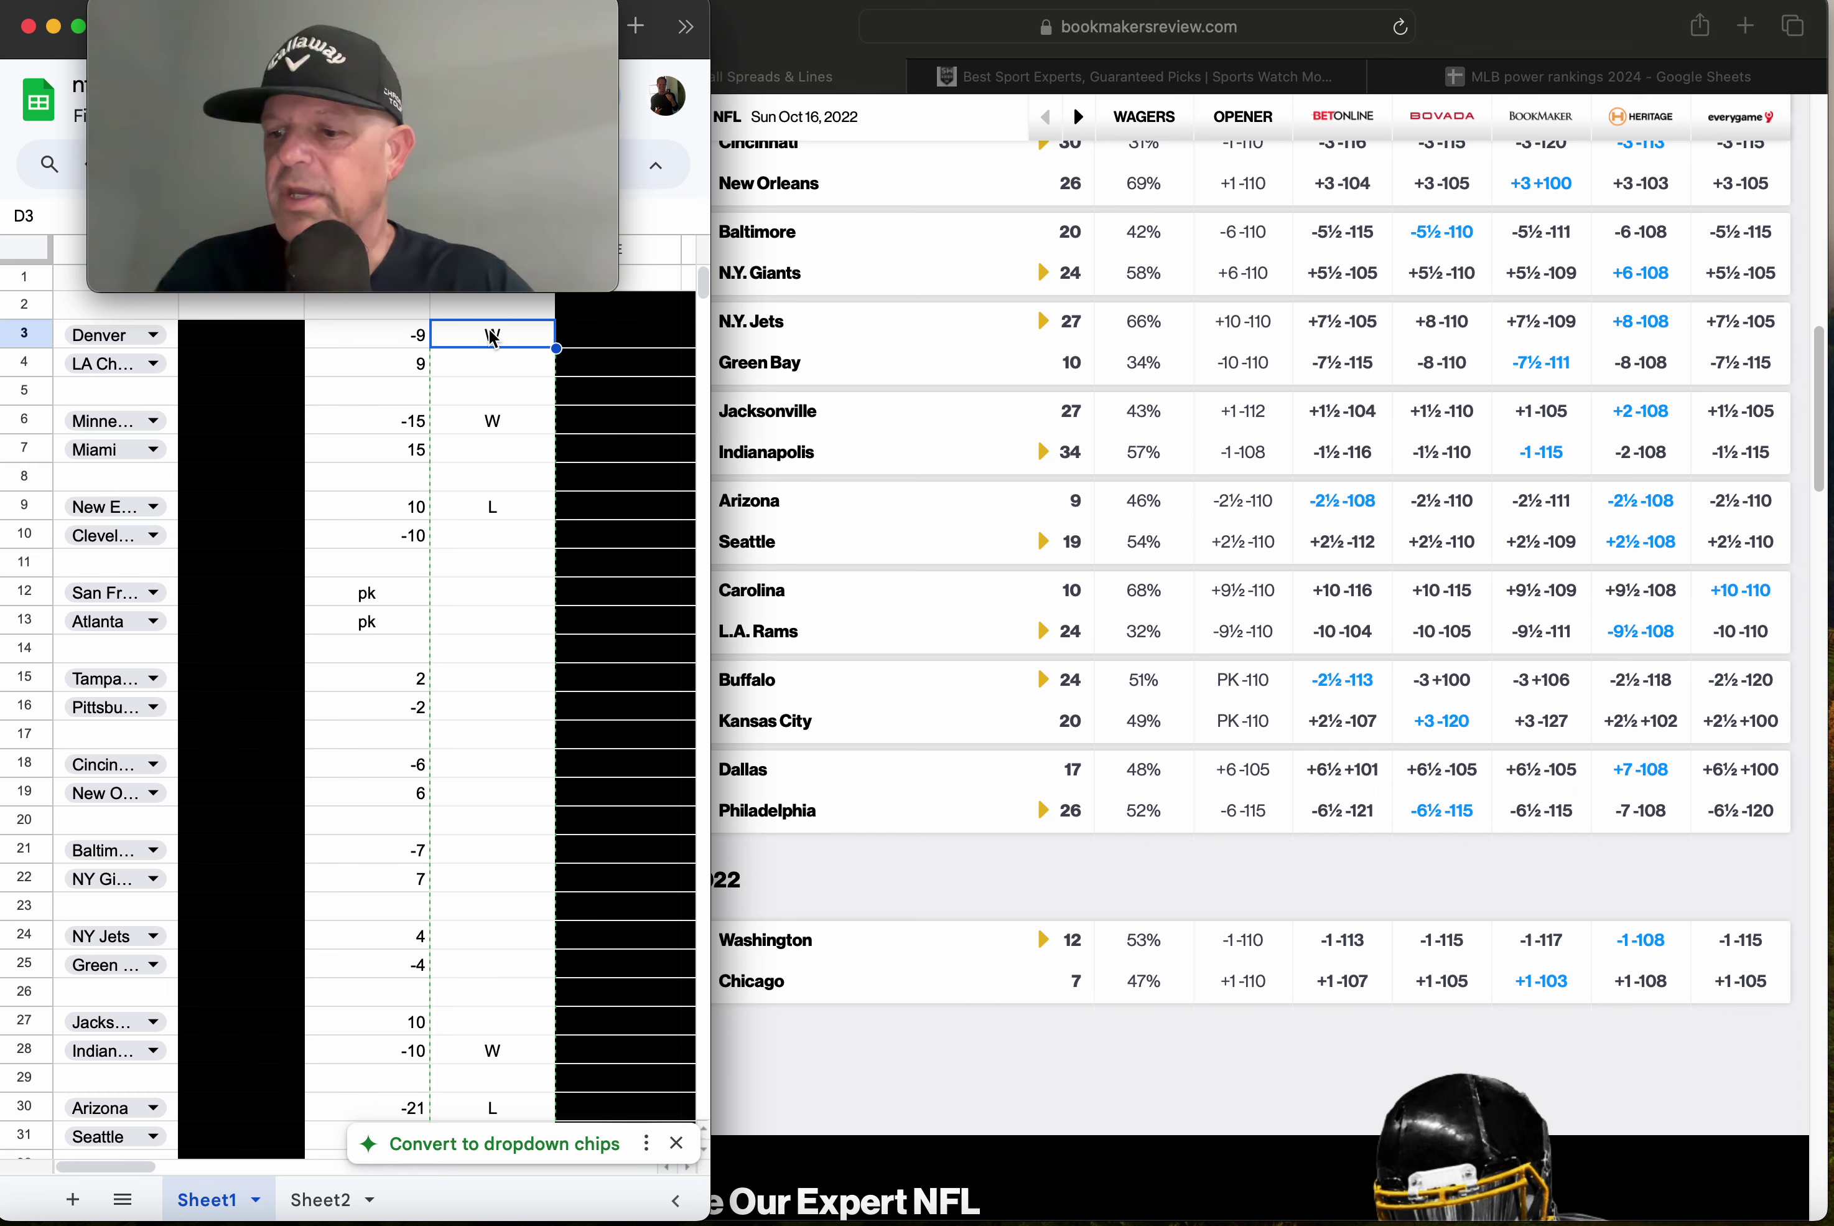
Examine Sheet1's lines for the games without a recorded pick against the October 16 odds and scores on bookmakersreview.com.
left_click(426, 392)
key("Up")
key("Up")
key("Up")
key("Up")
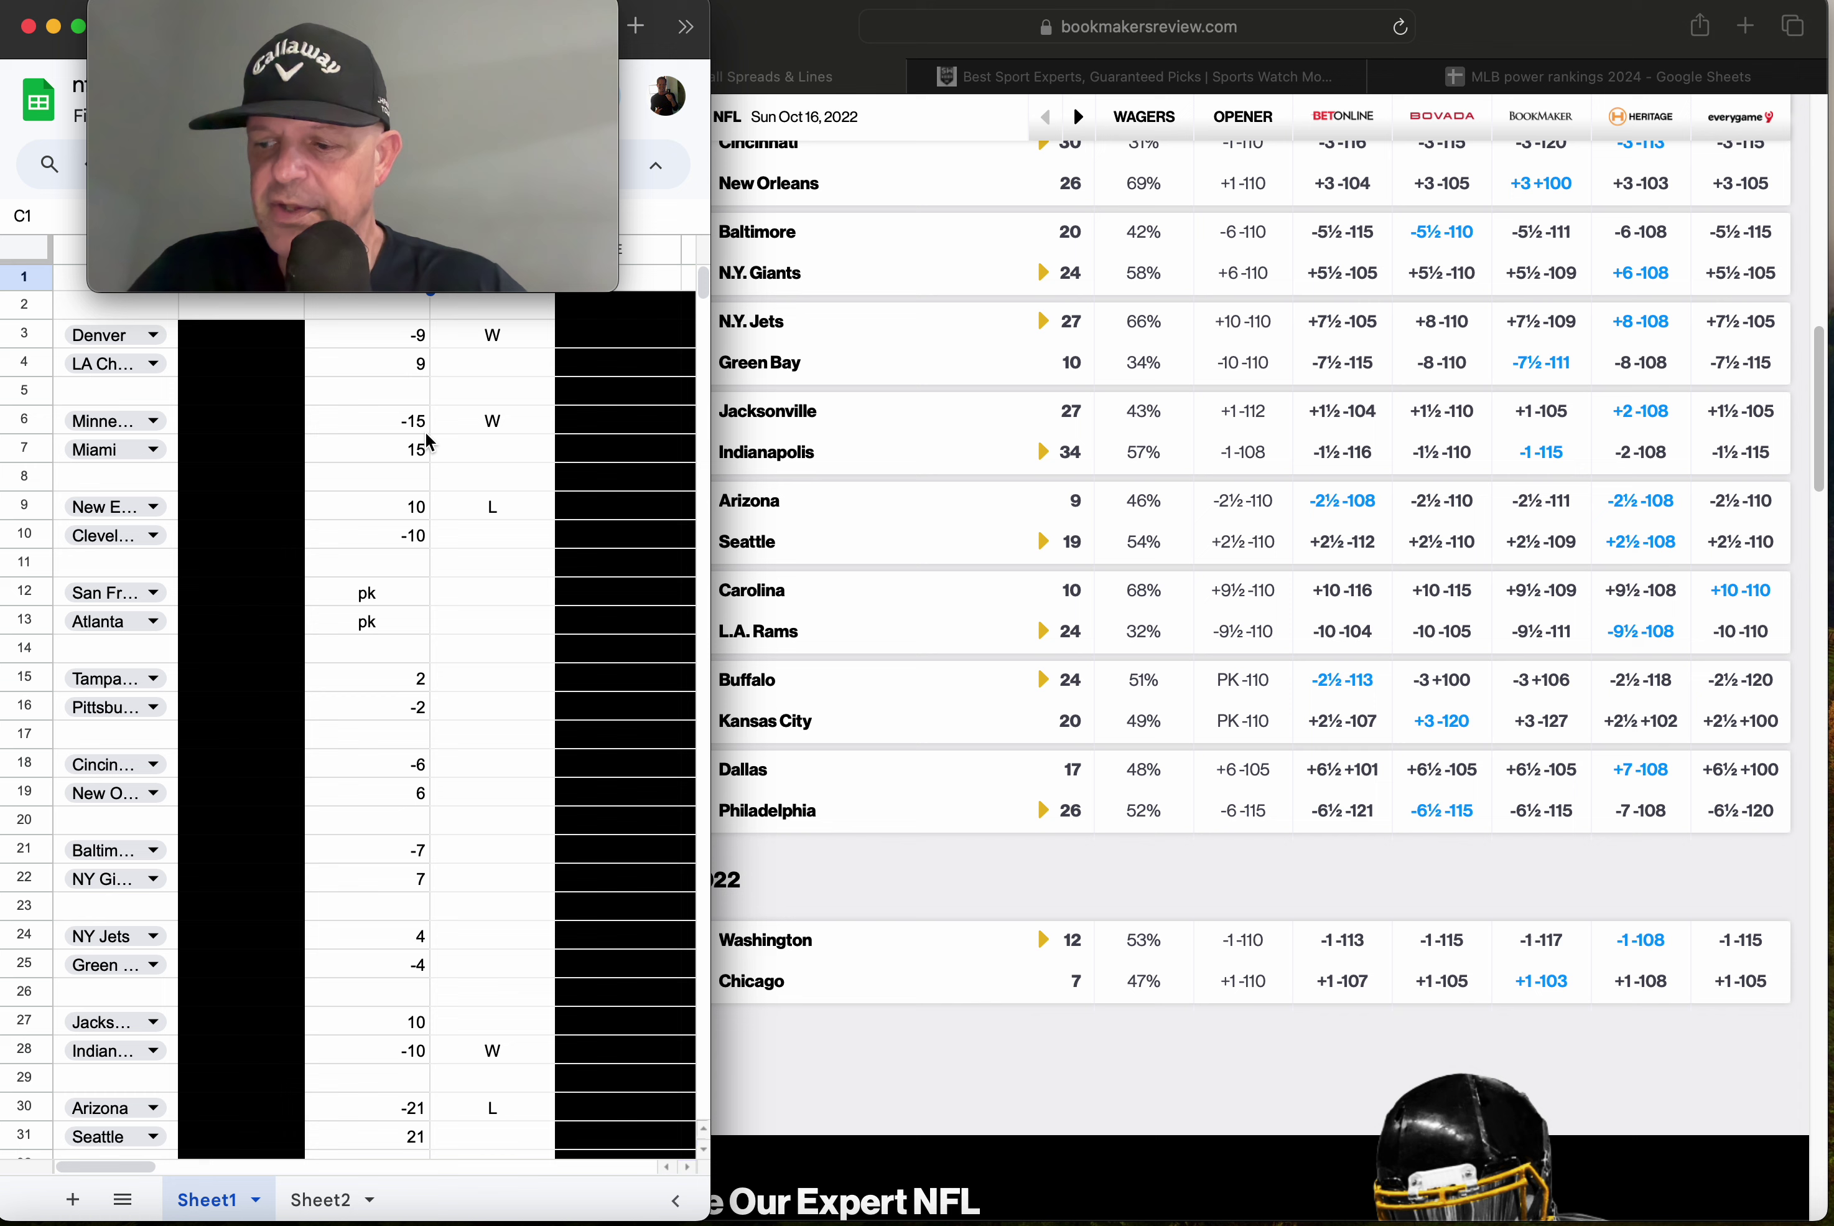
left_click(397, 571)
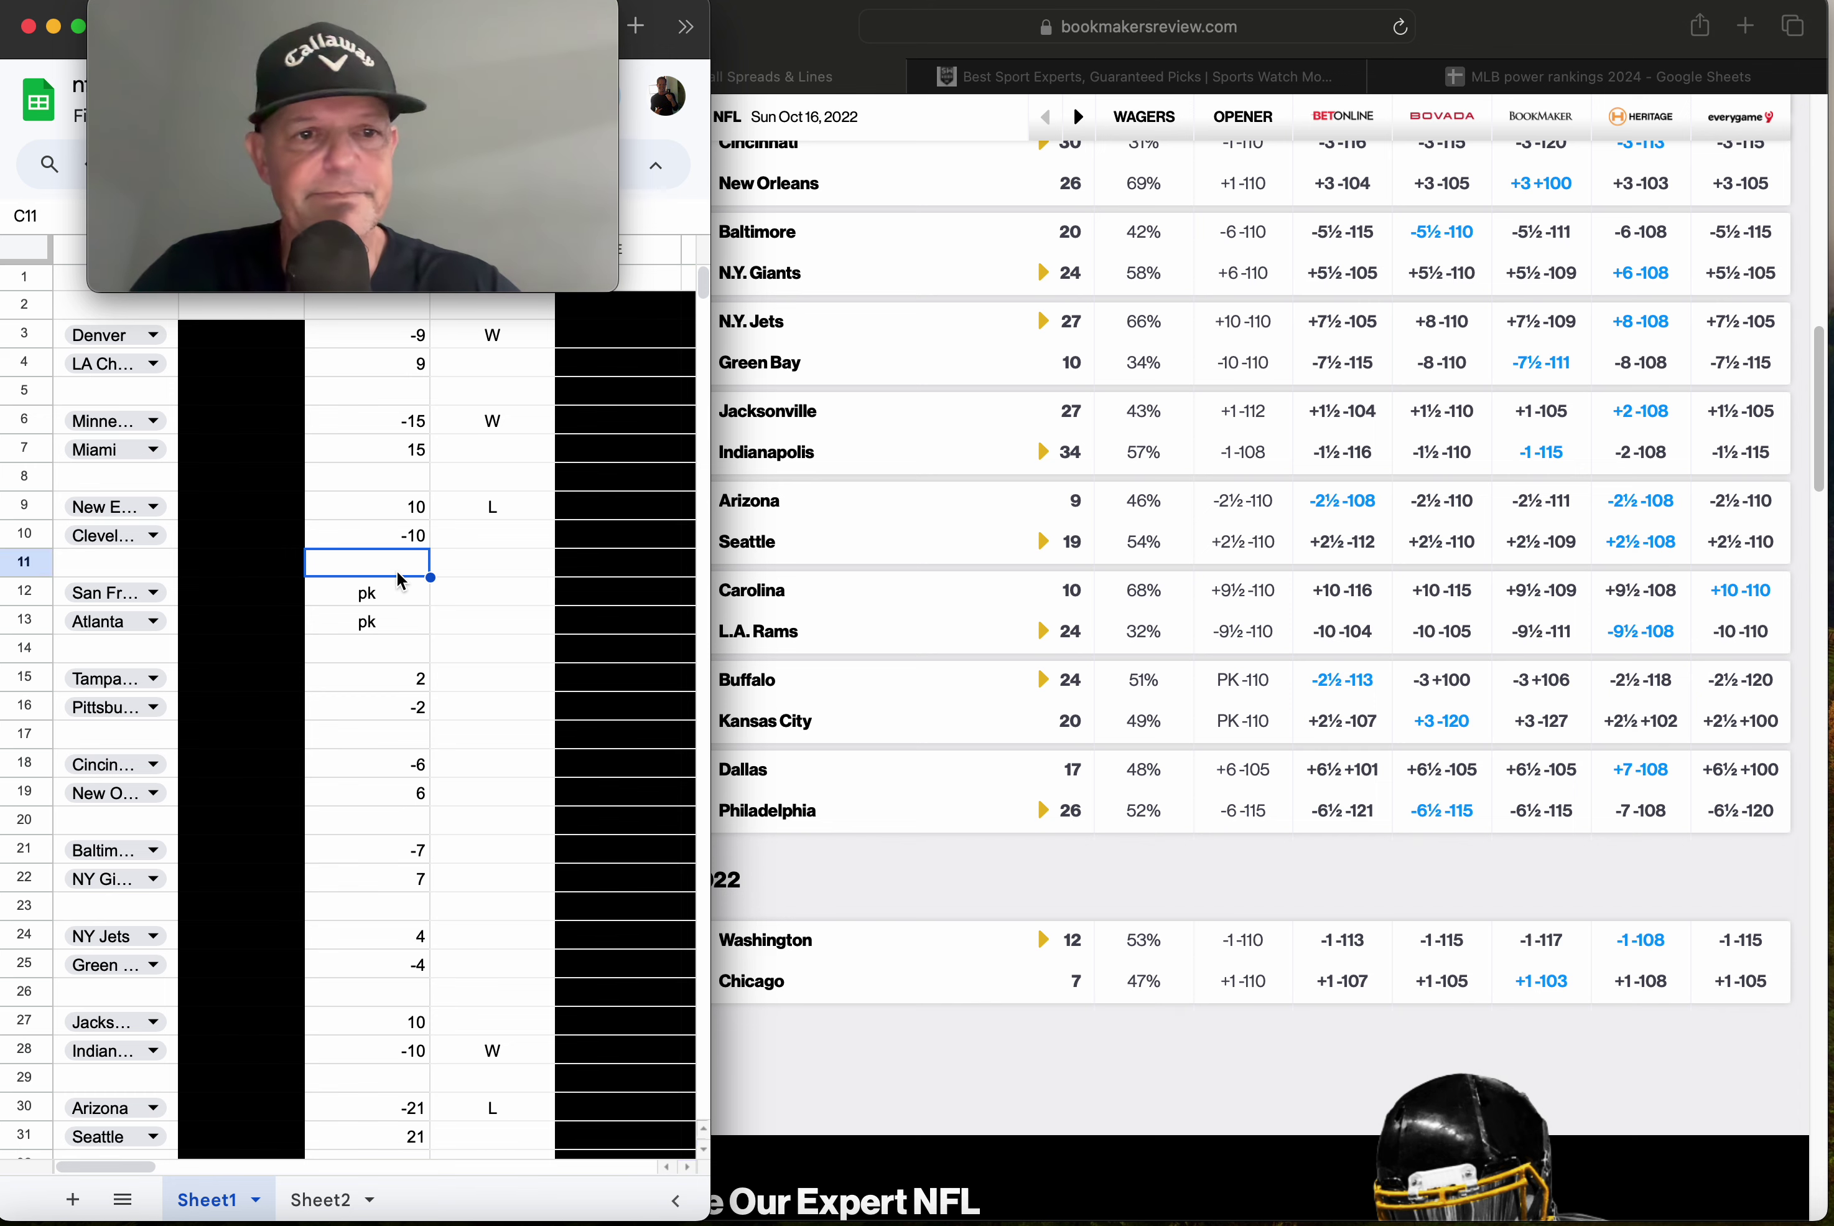
left_click(430, 717)
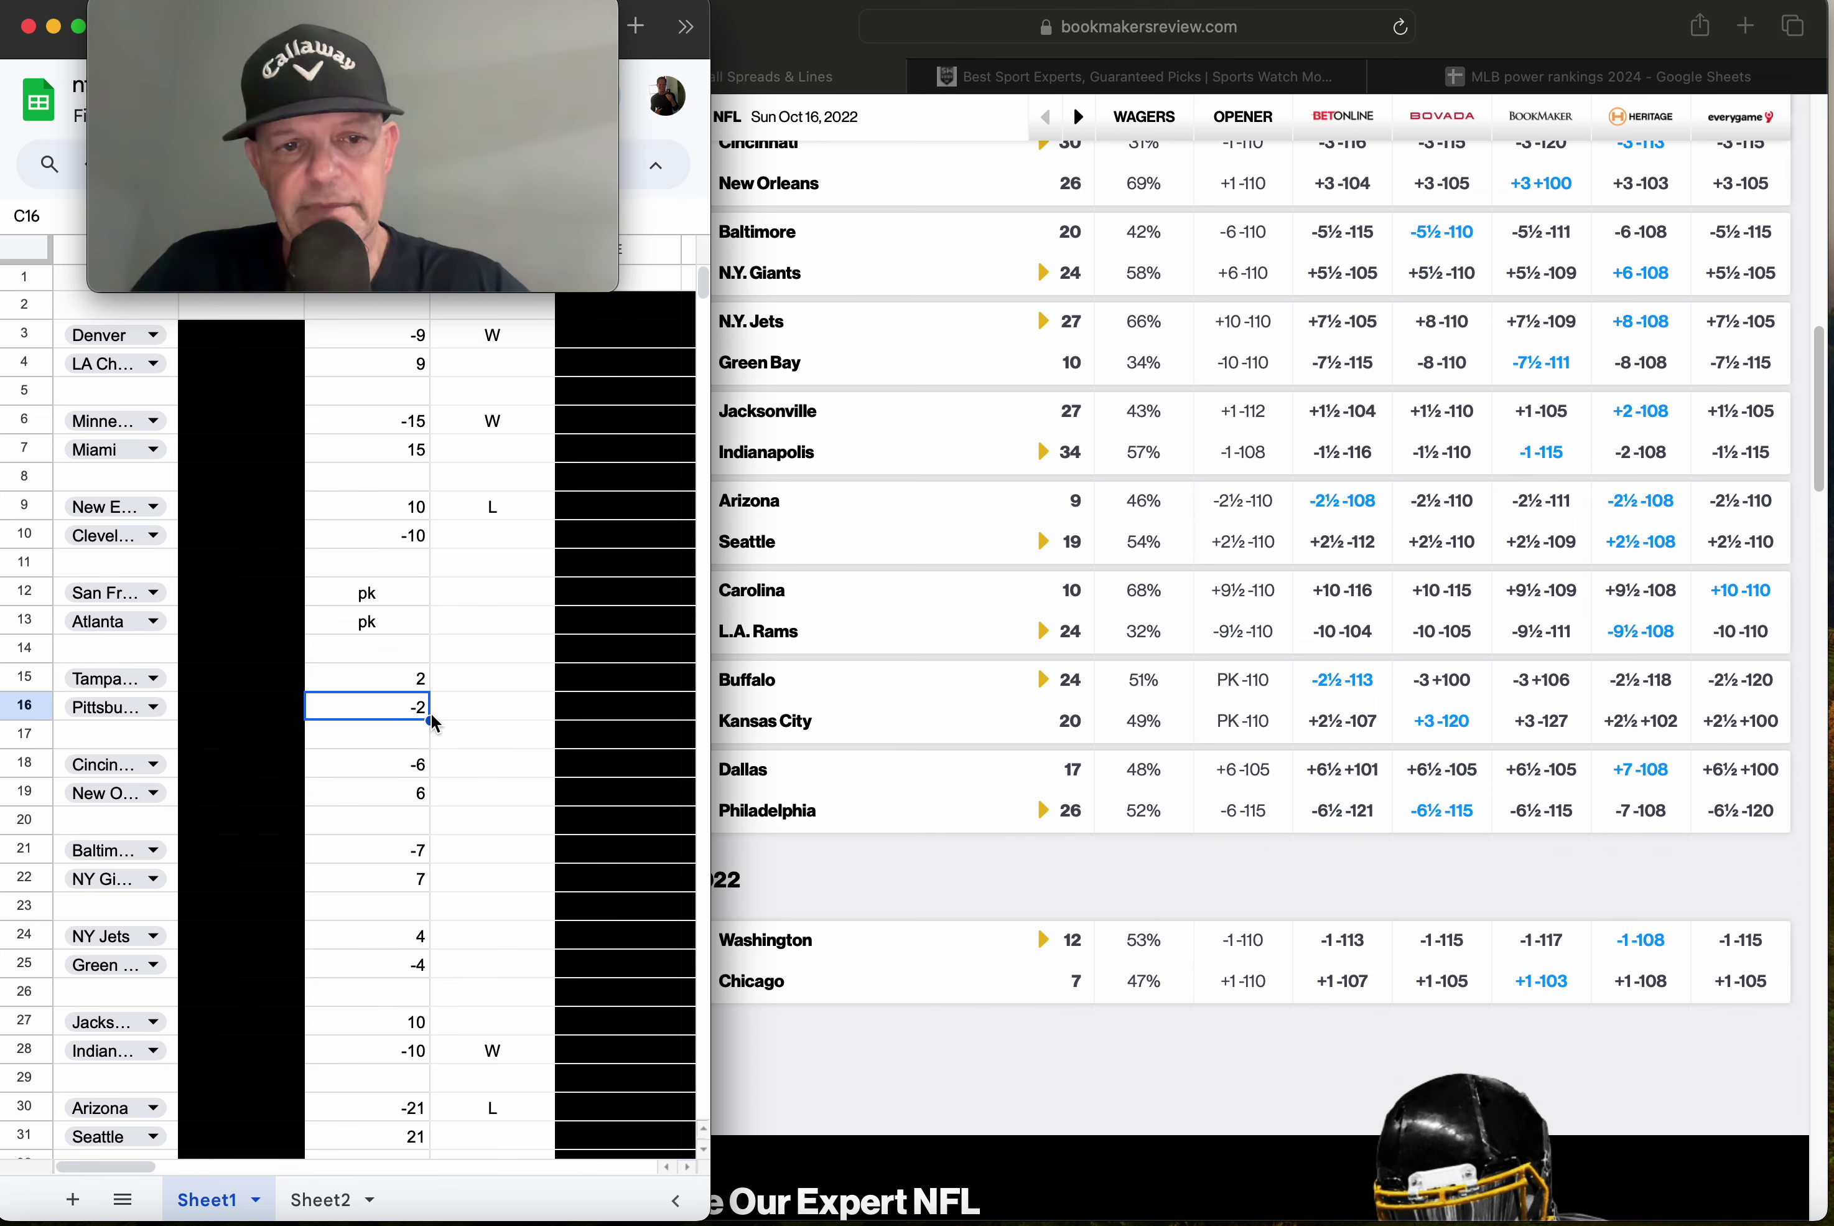
key("Down")
key("Down")
left_click(950, 883)
scroll(950, 883, "up", 2)
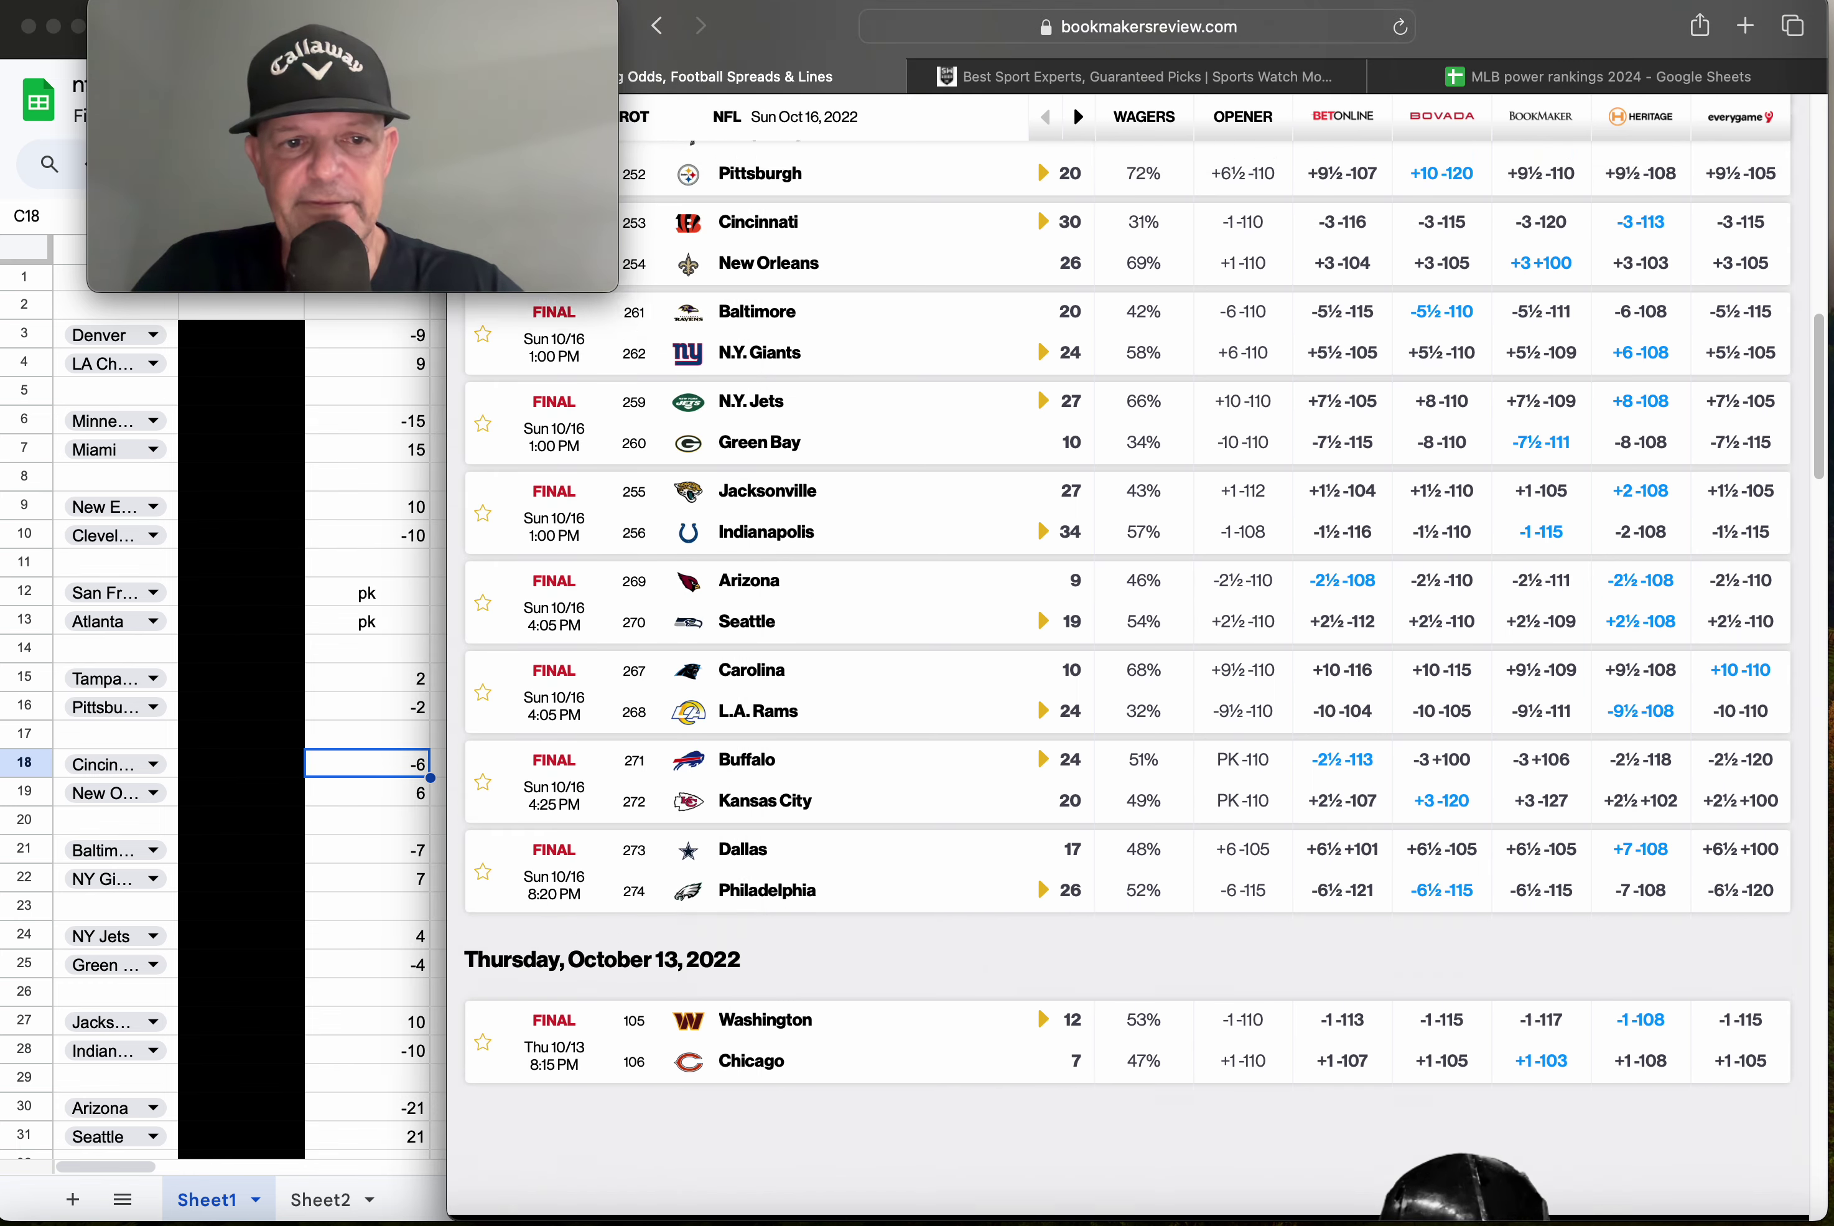
scroll(1097, 683, "up", 10)
left_click(351, 604)
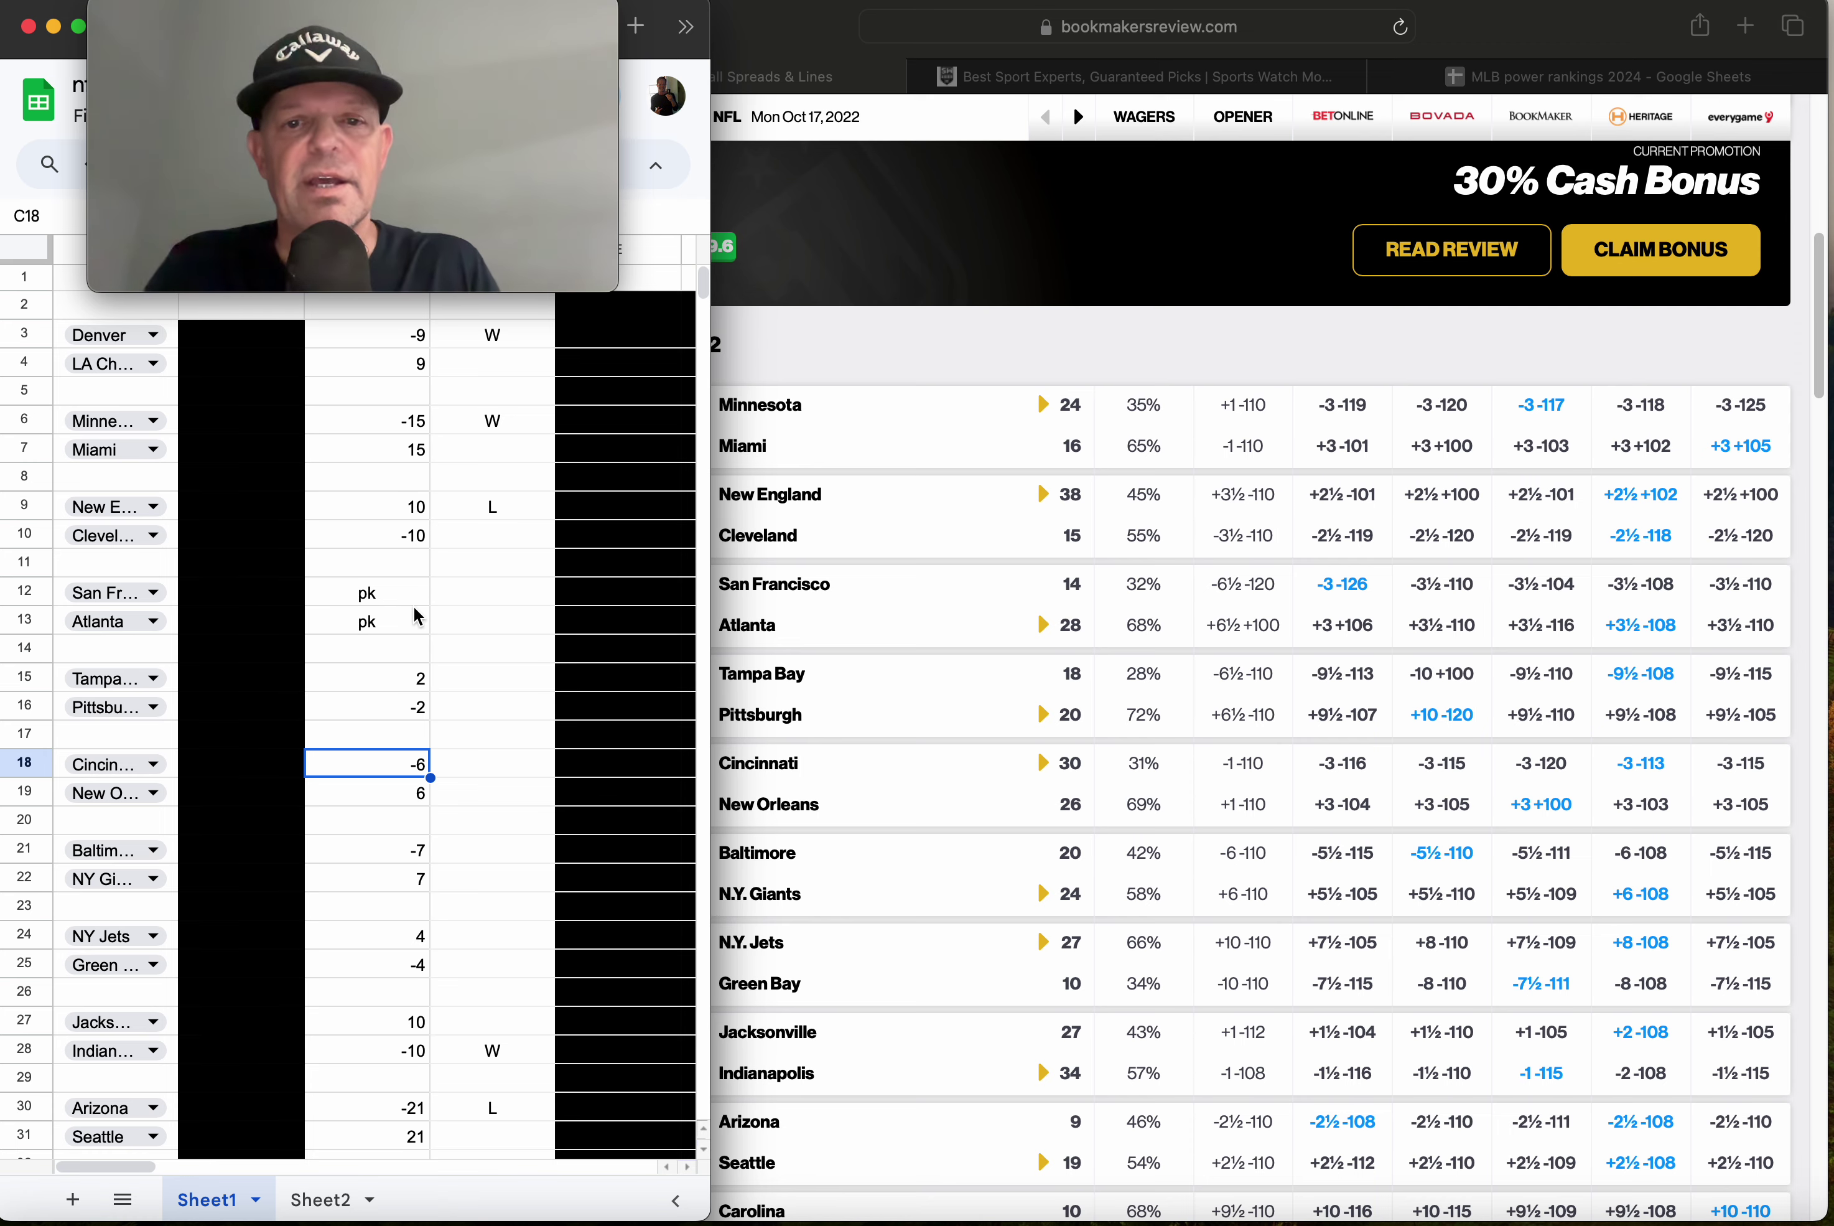
left_click(835, 376)
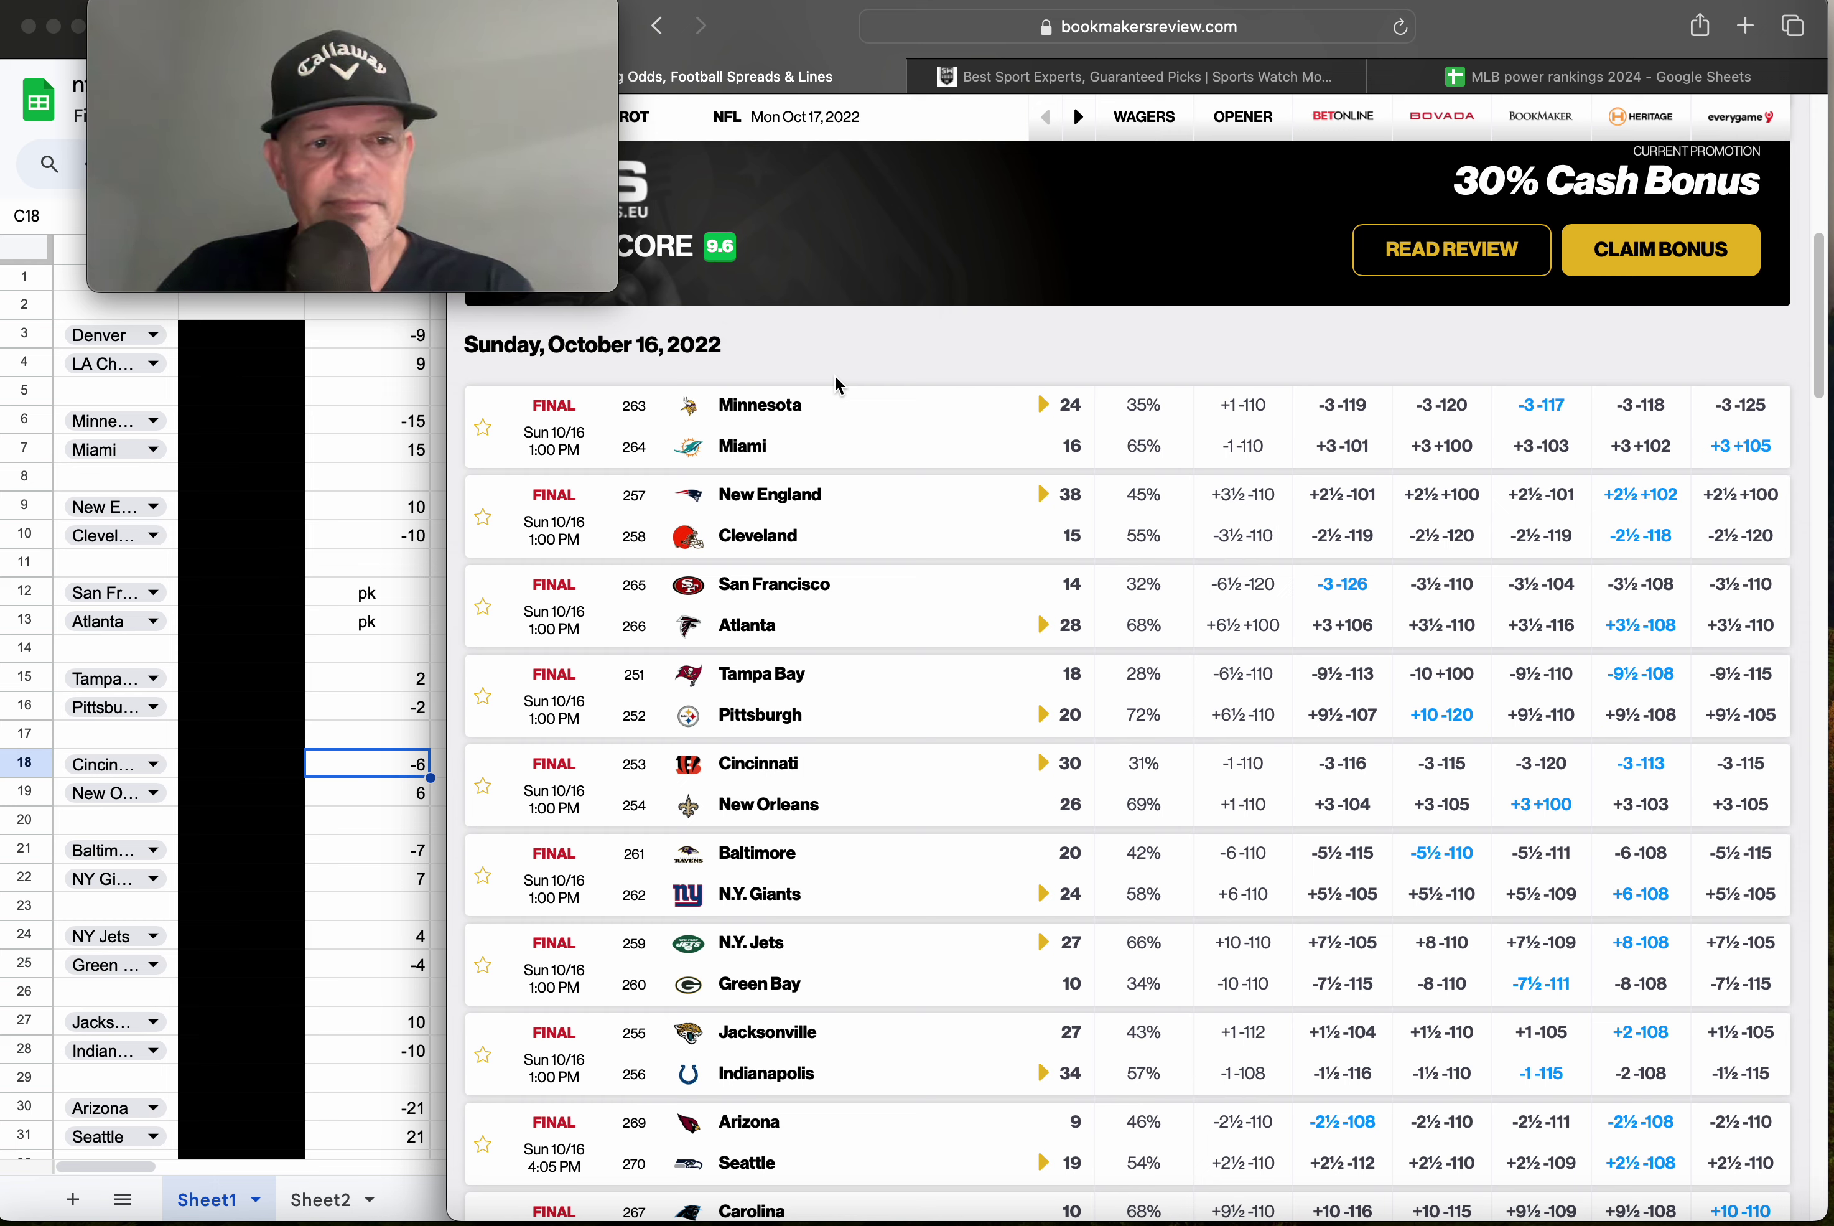
left_click(382, 686)
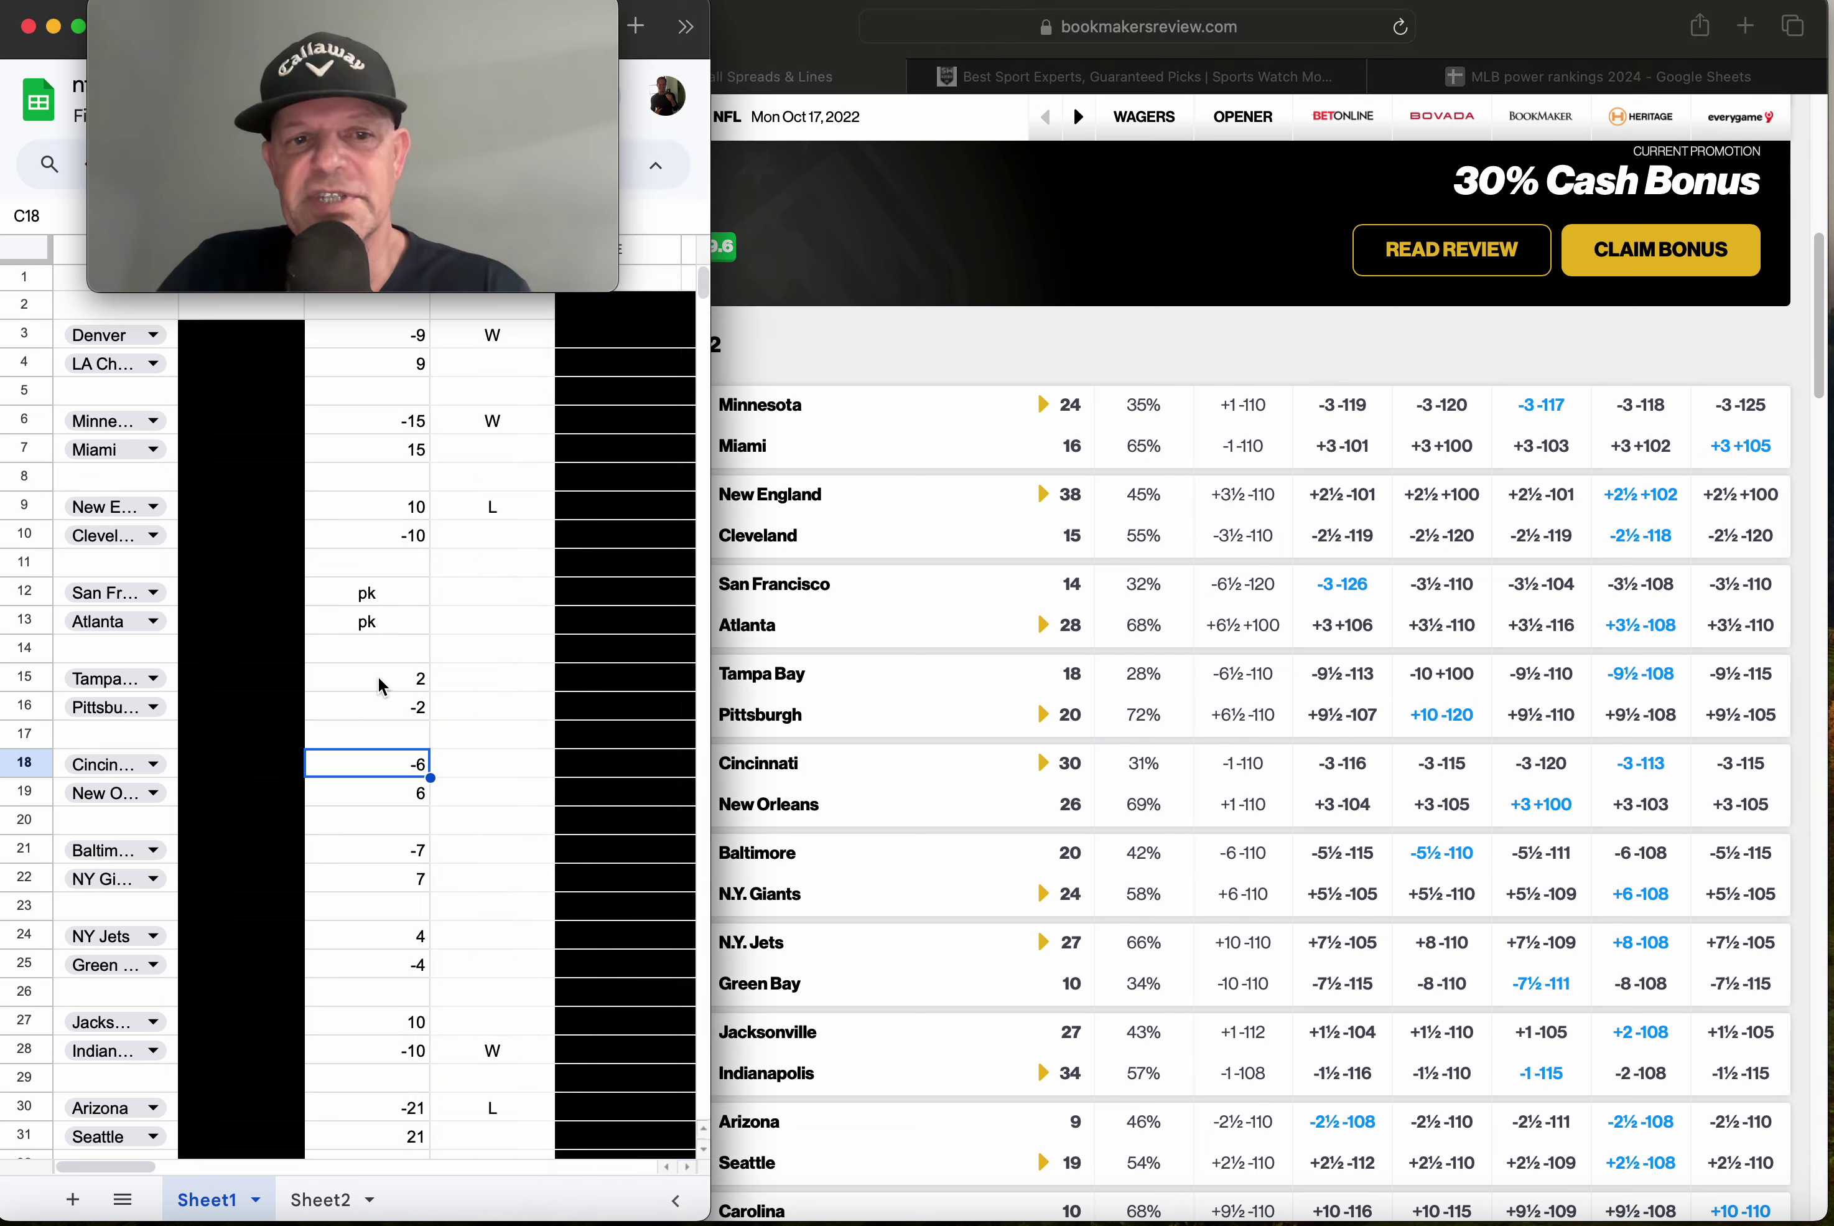
left_click(381, 685)
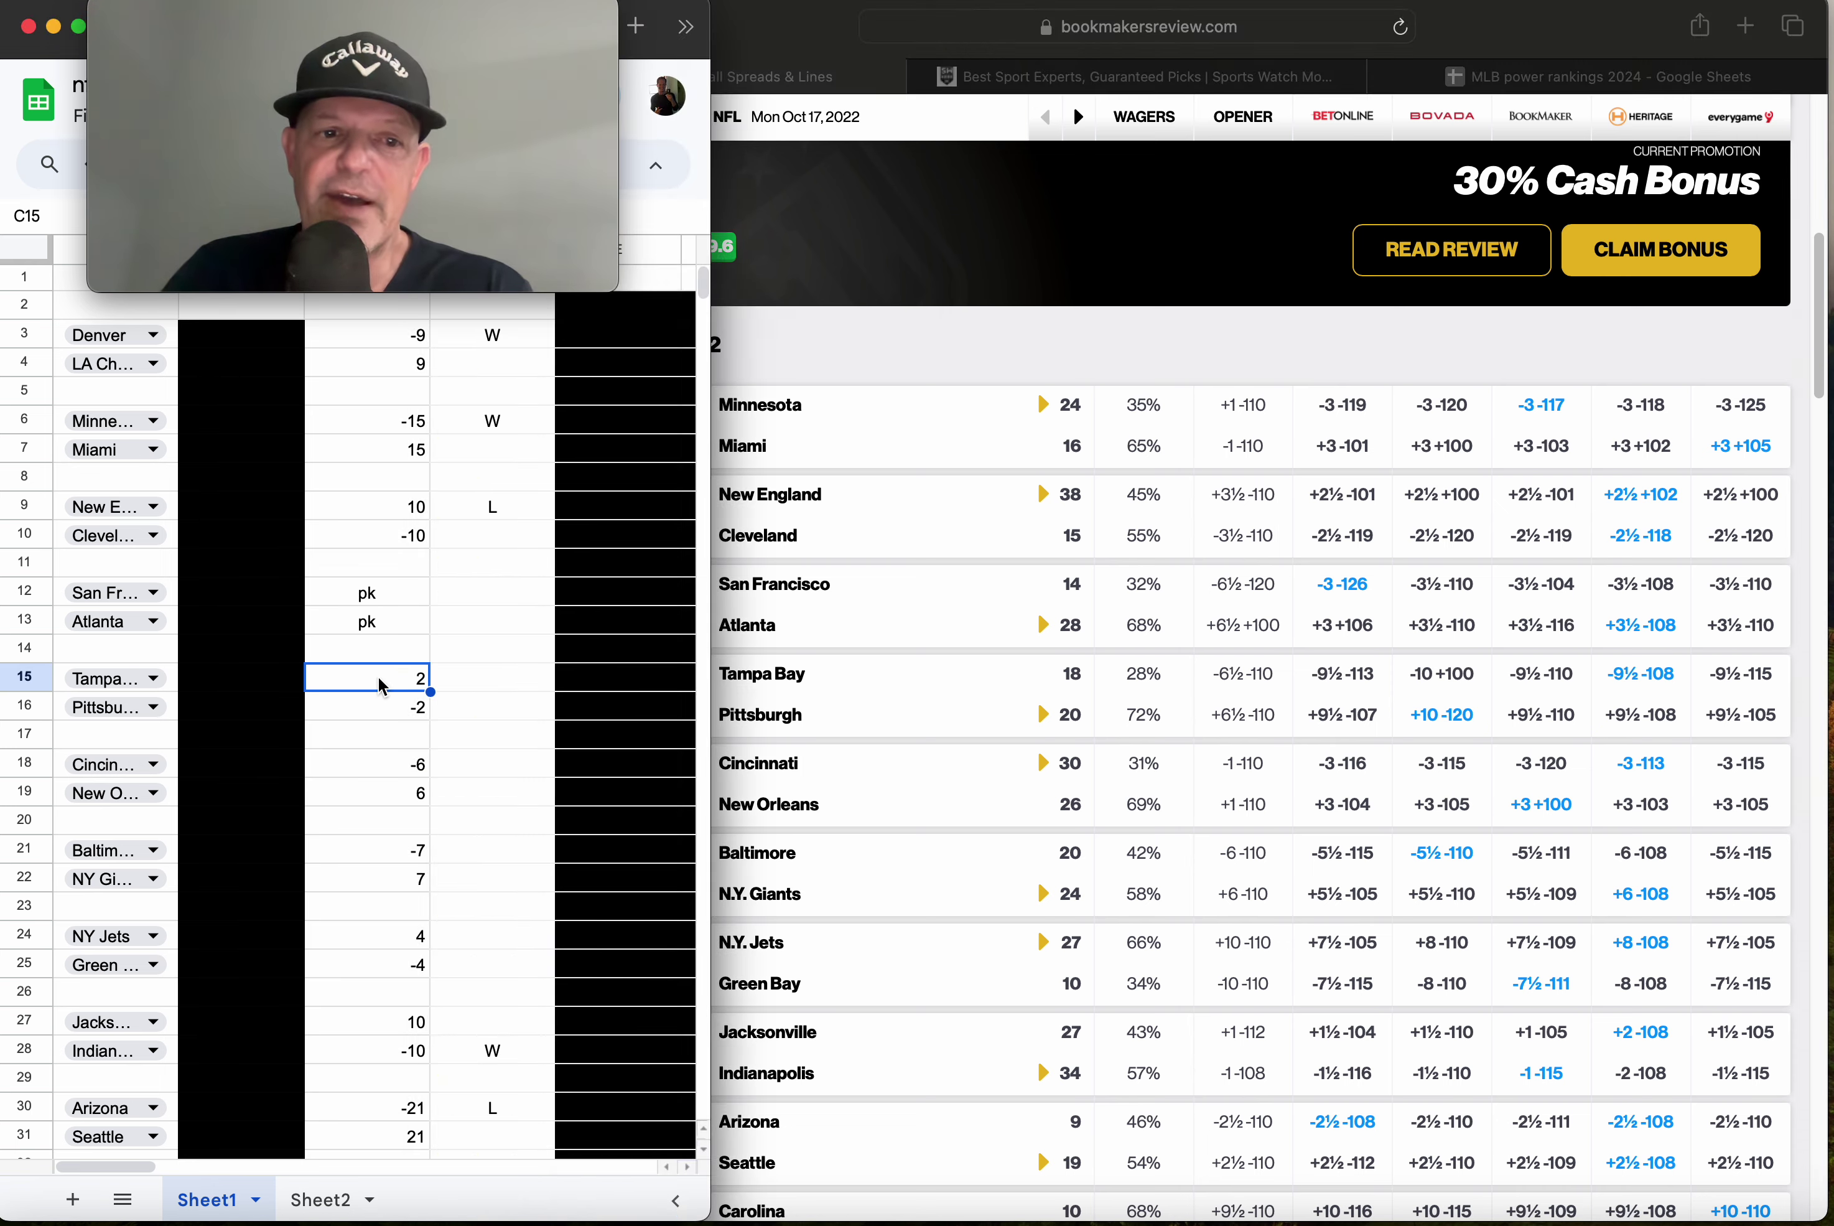
key("Down")
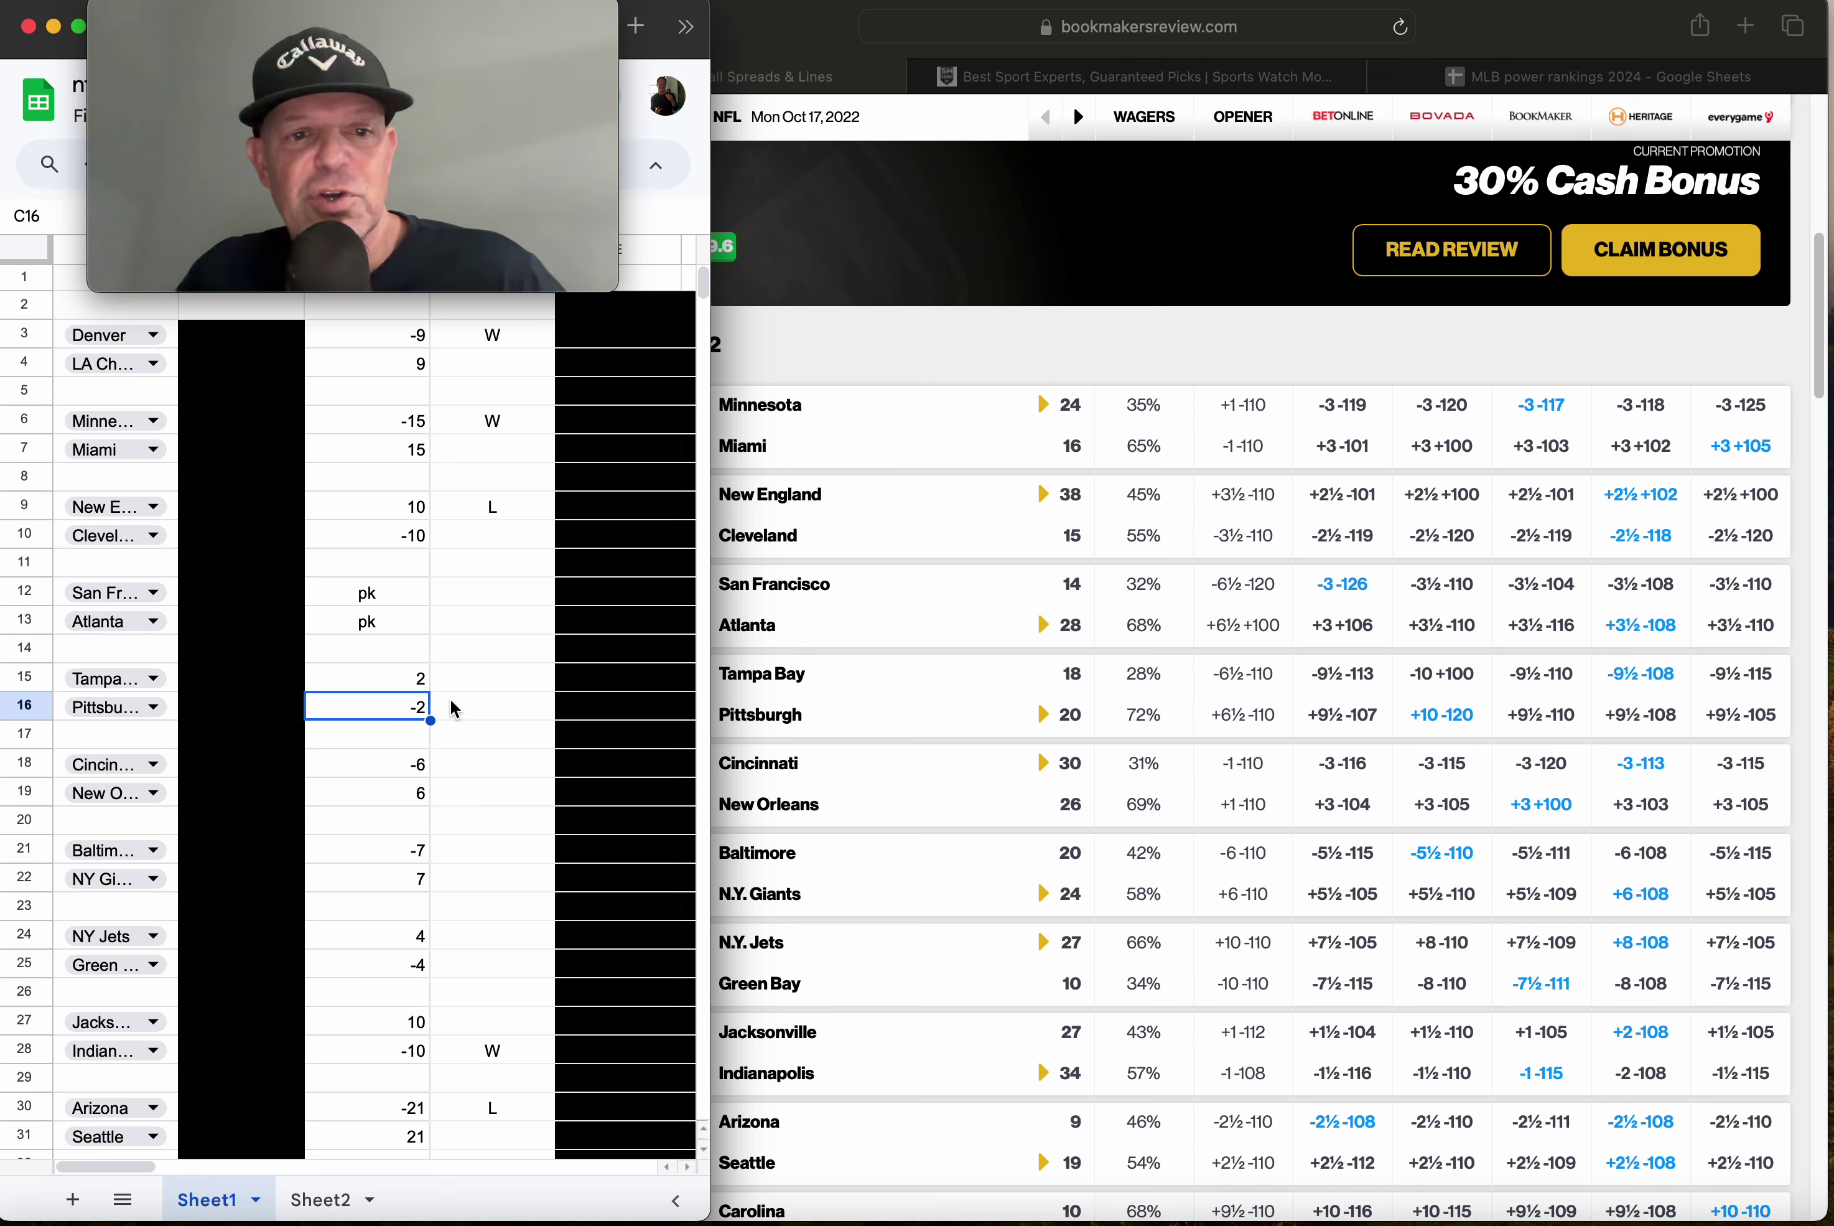
Compare the San Francisco–Atlanta pk lines with the bookmakers' odds and result, and record W in D13 beside Atlanta in Sheet1.
left_click(382, 631)
key("shift+Up")
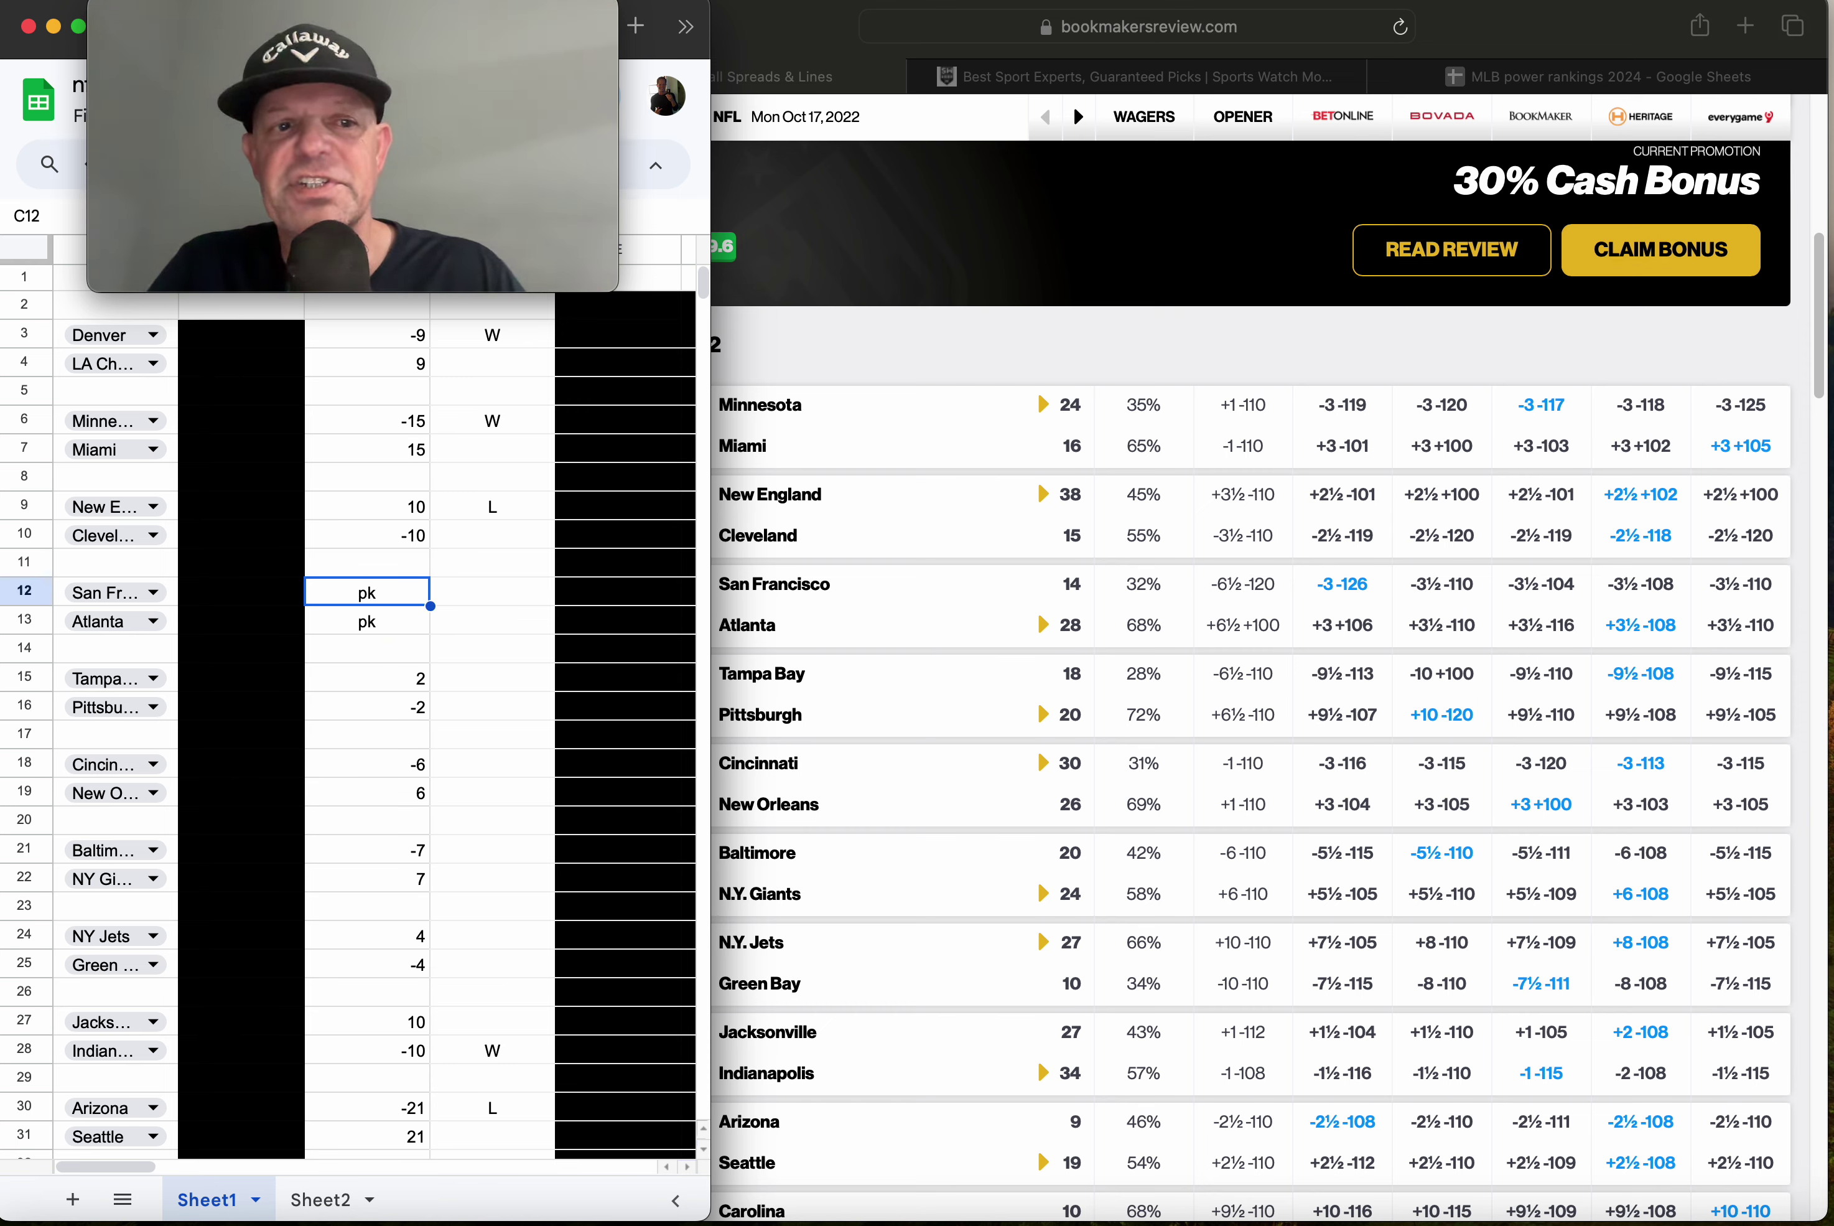
key("shift+Down")
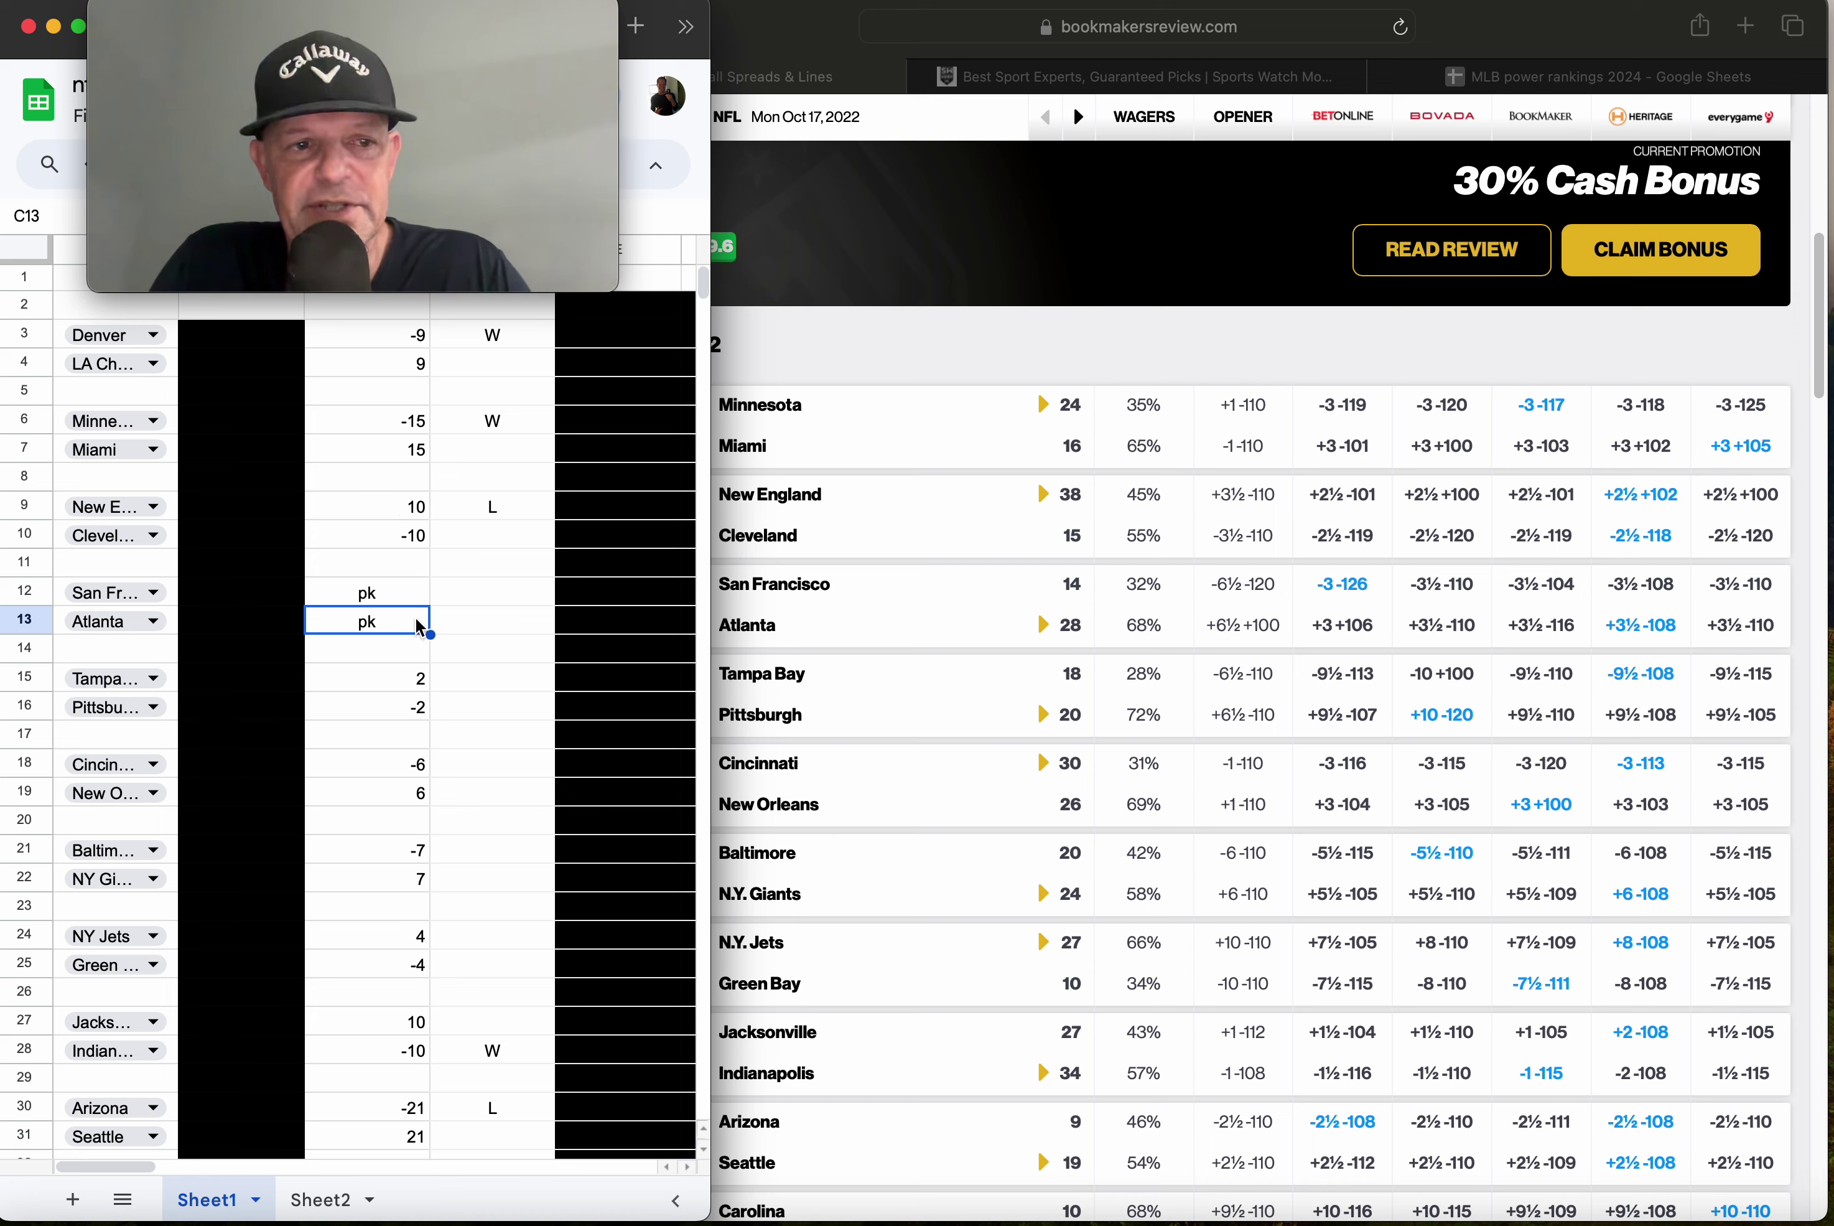
left_click(388, 592)
key("Right")
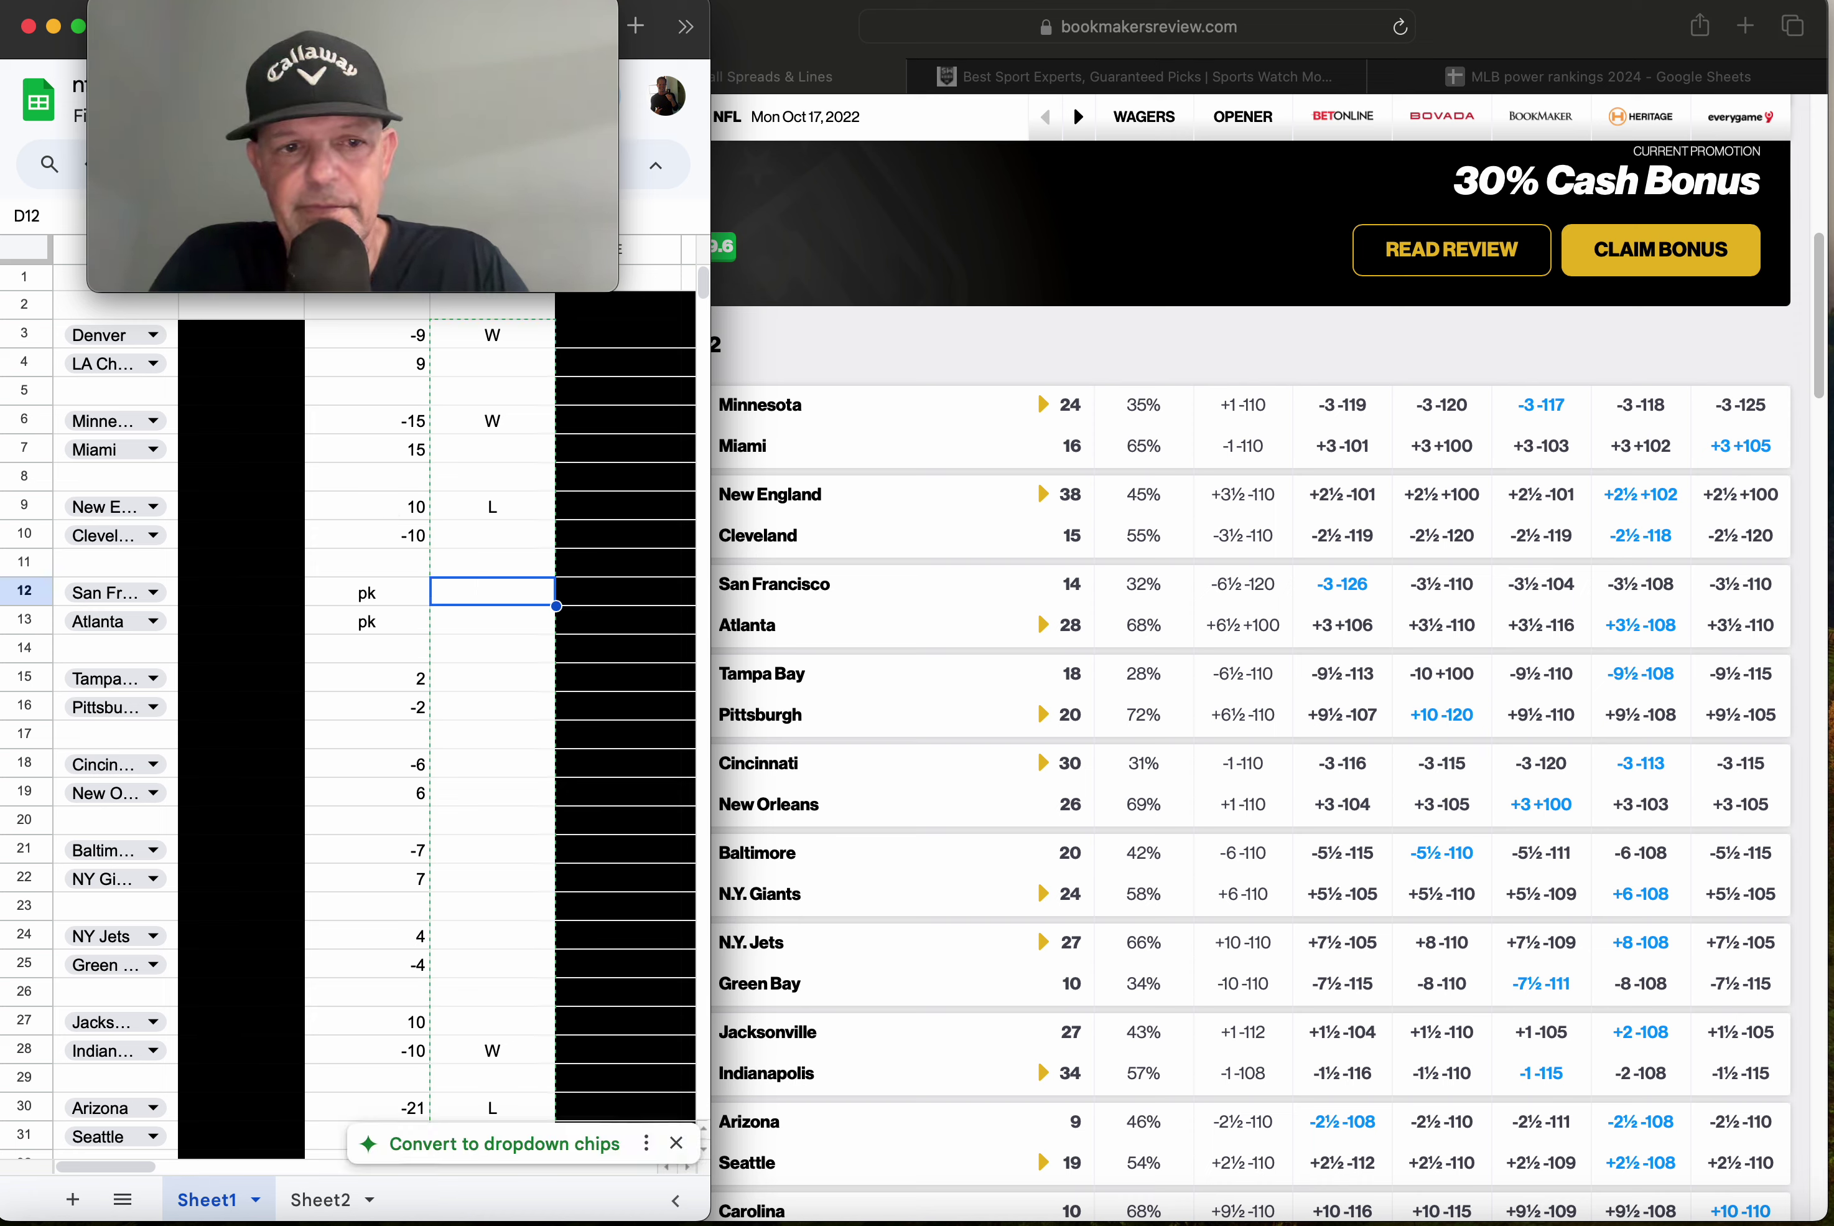
key("Down")
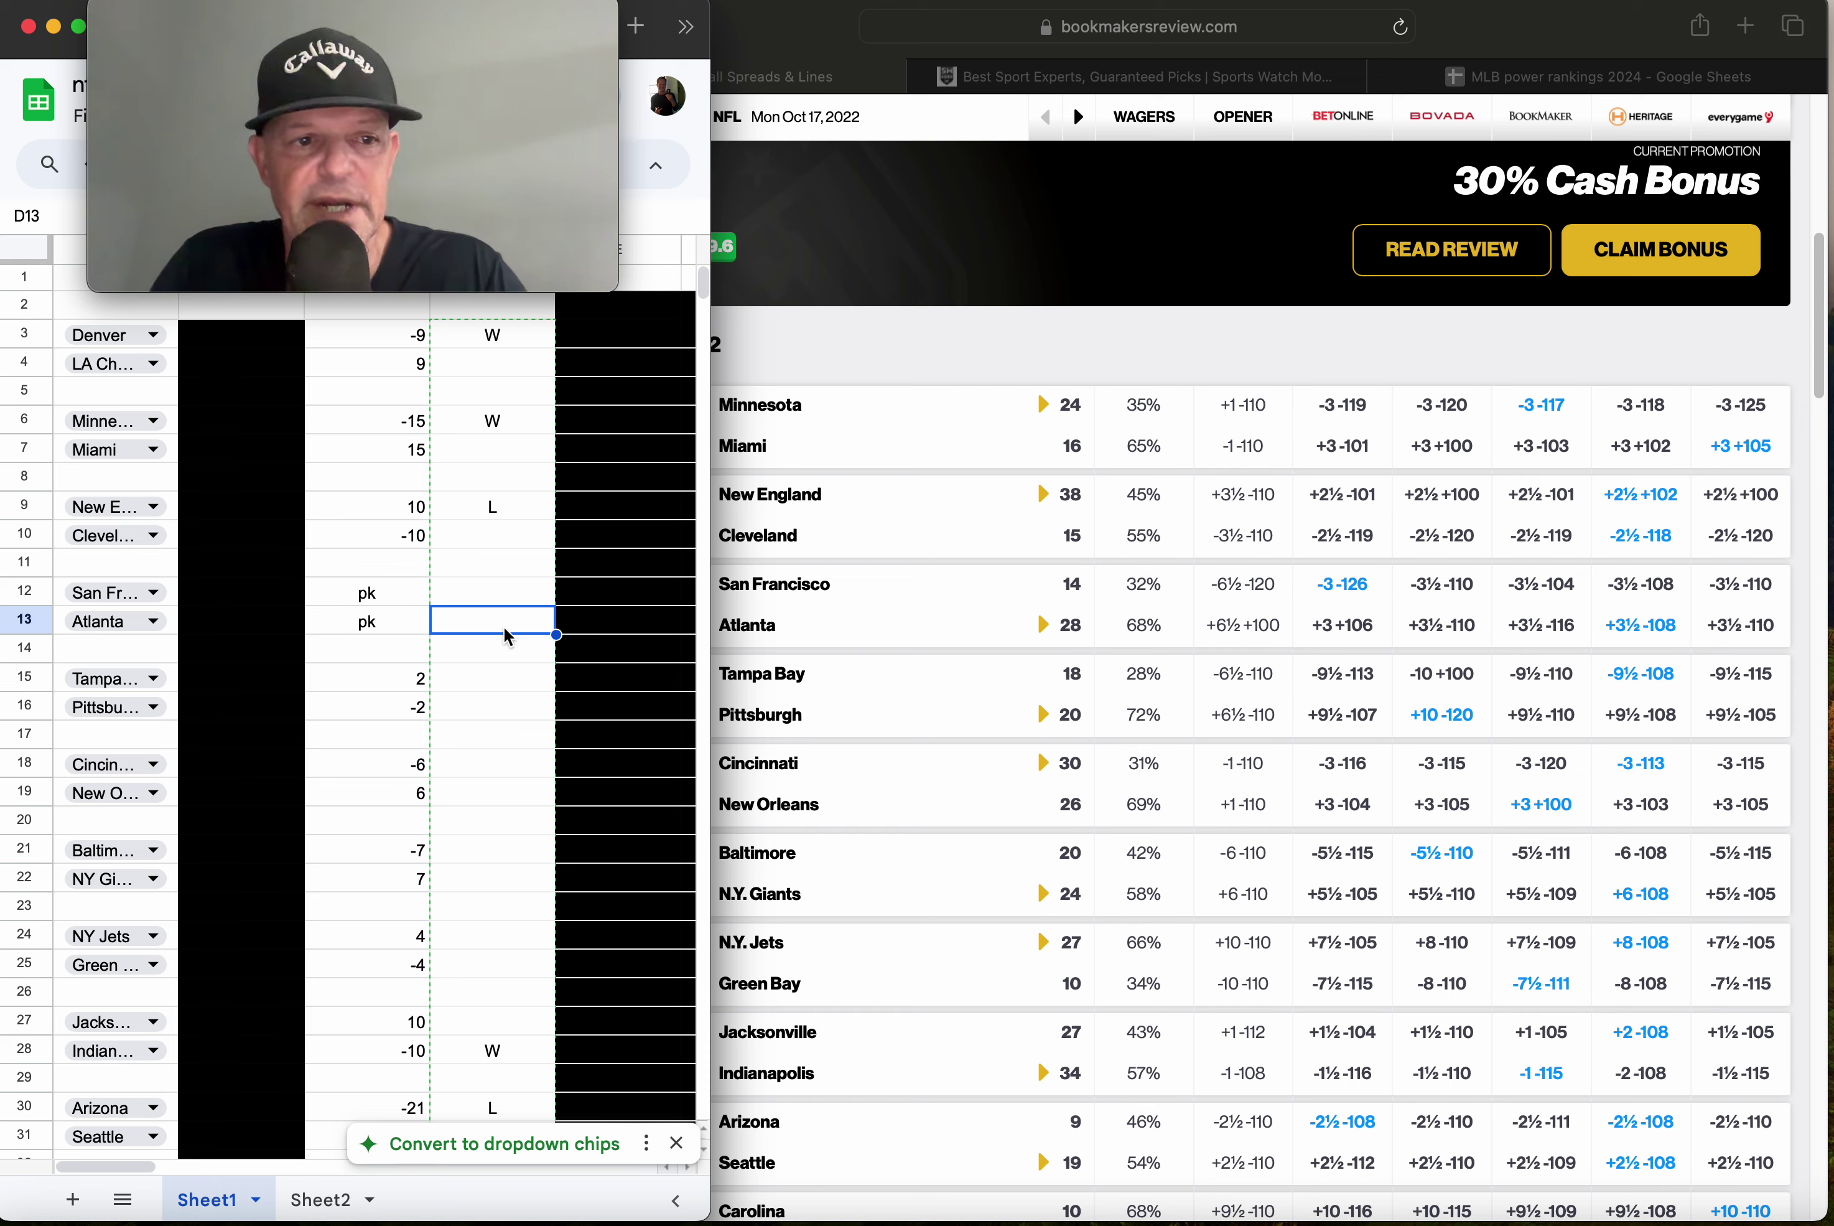
type("W")
key("Return")
key("Return")
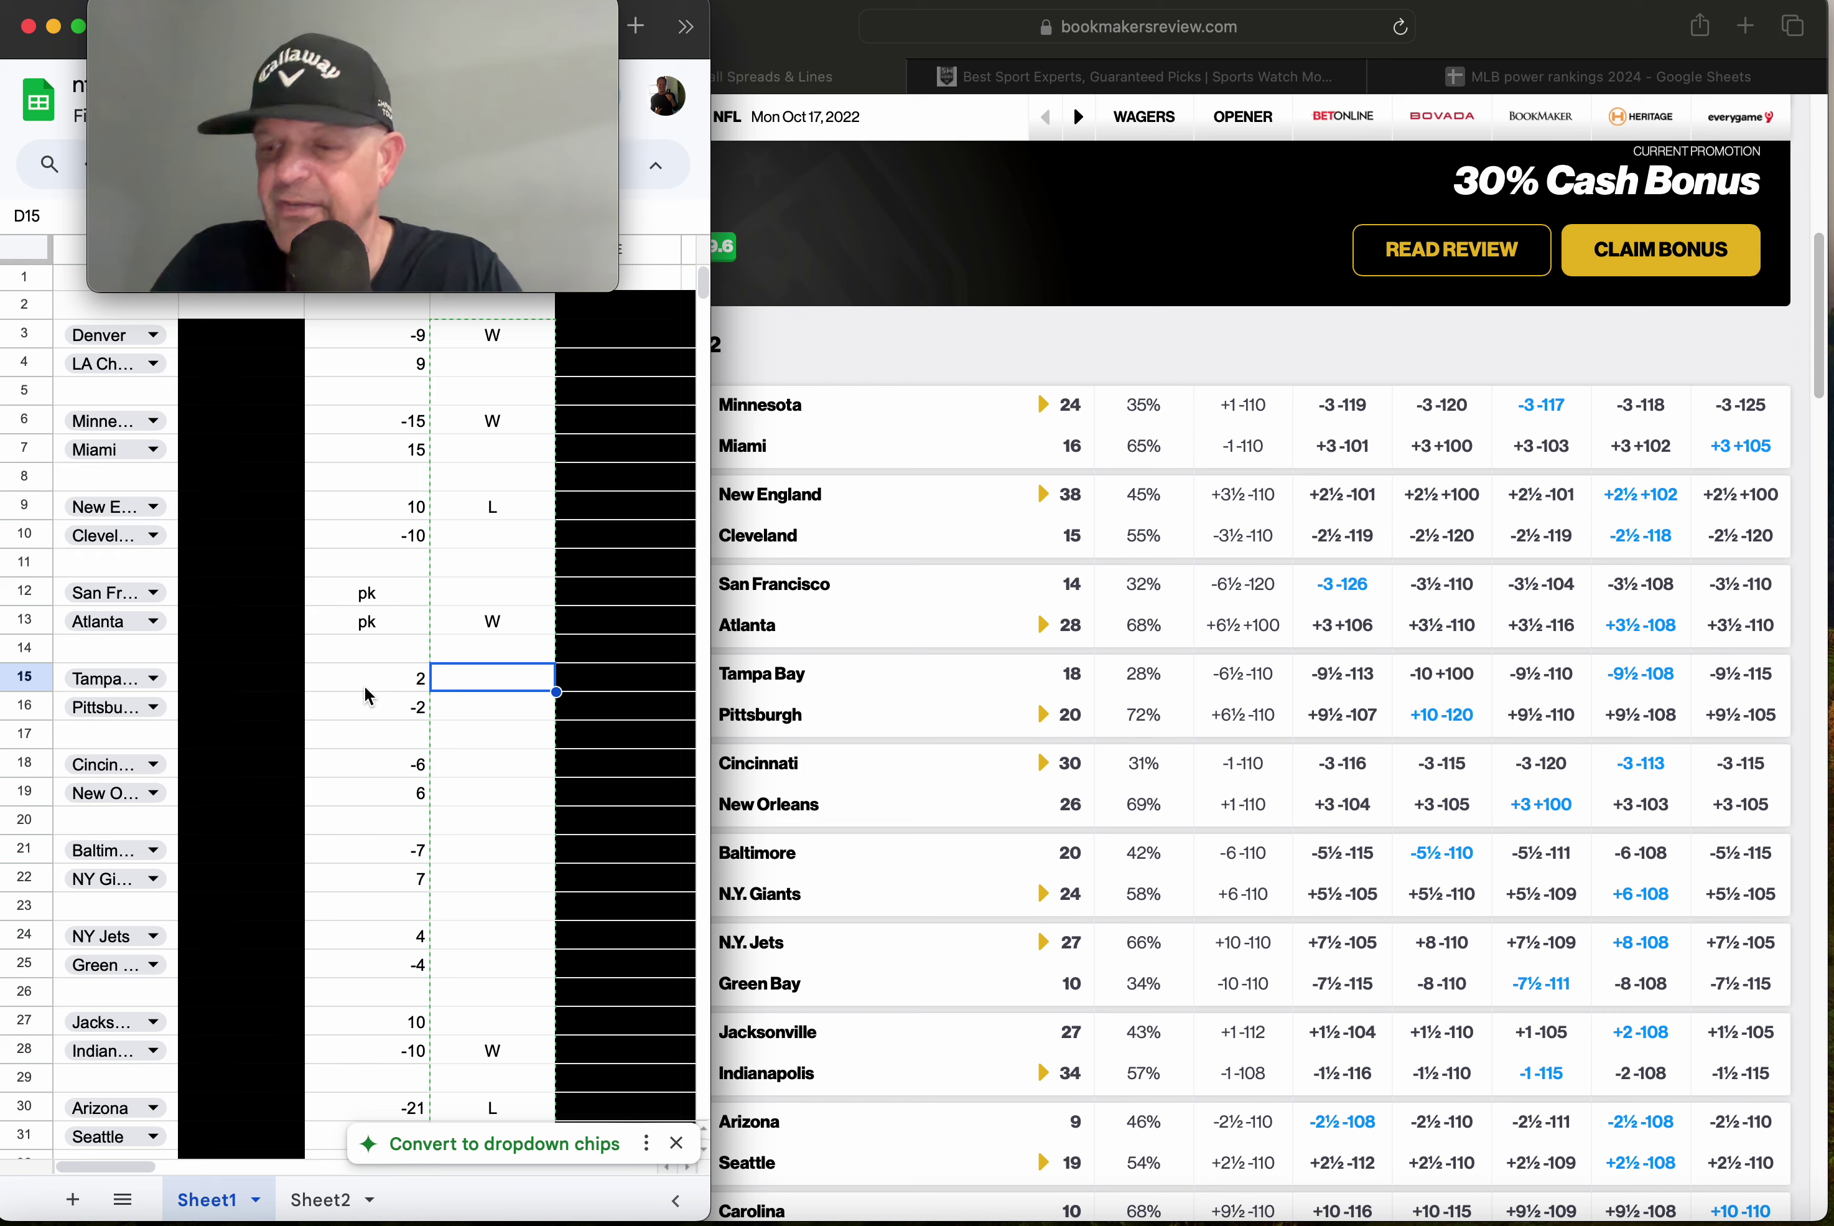
Record W in D16 beside Pittsburgh's -2 line in Sheet1.
left_click(452, 701)
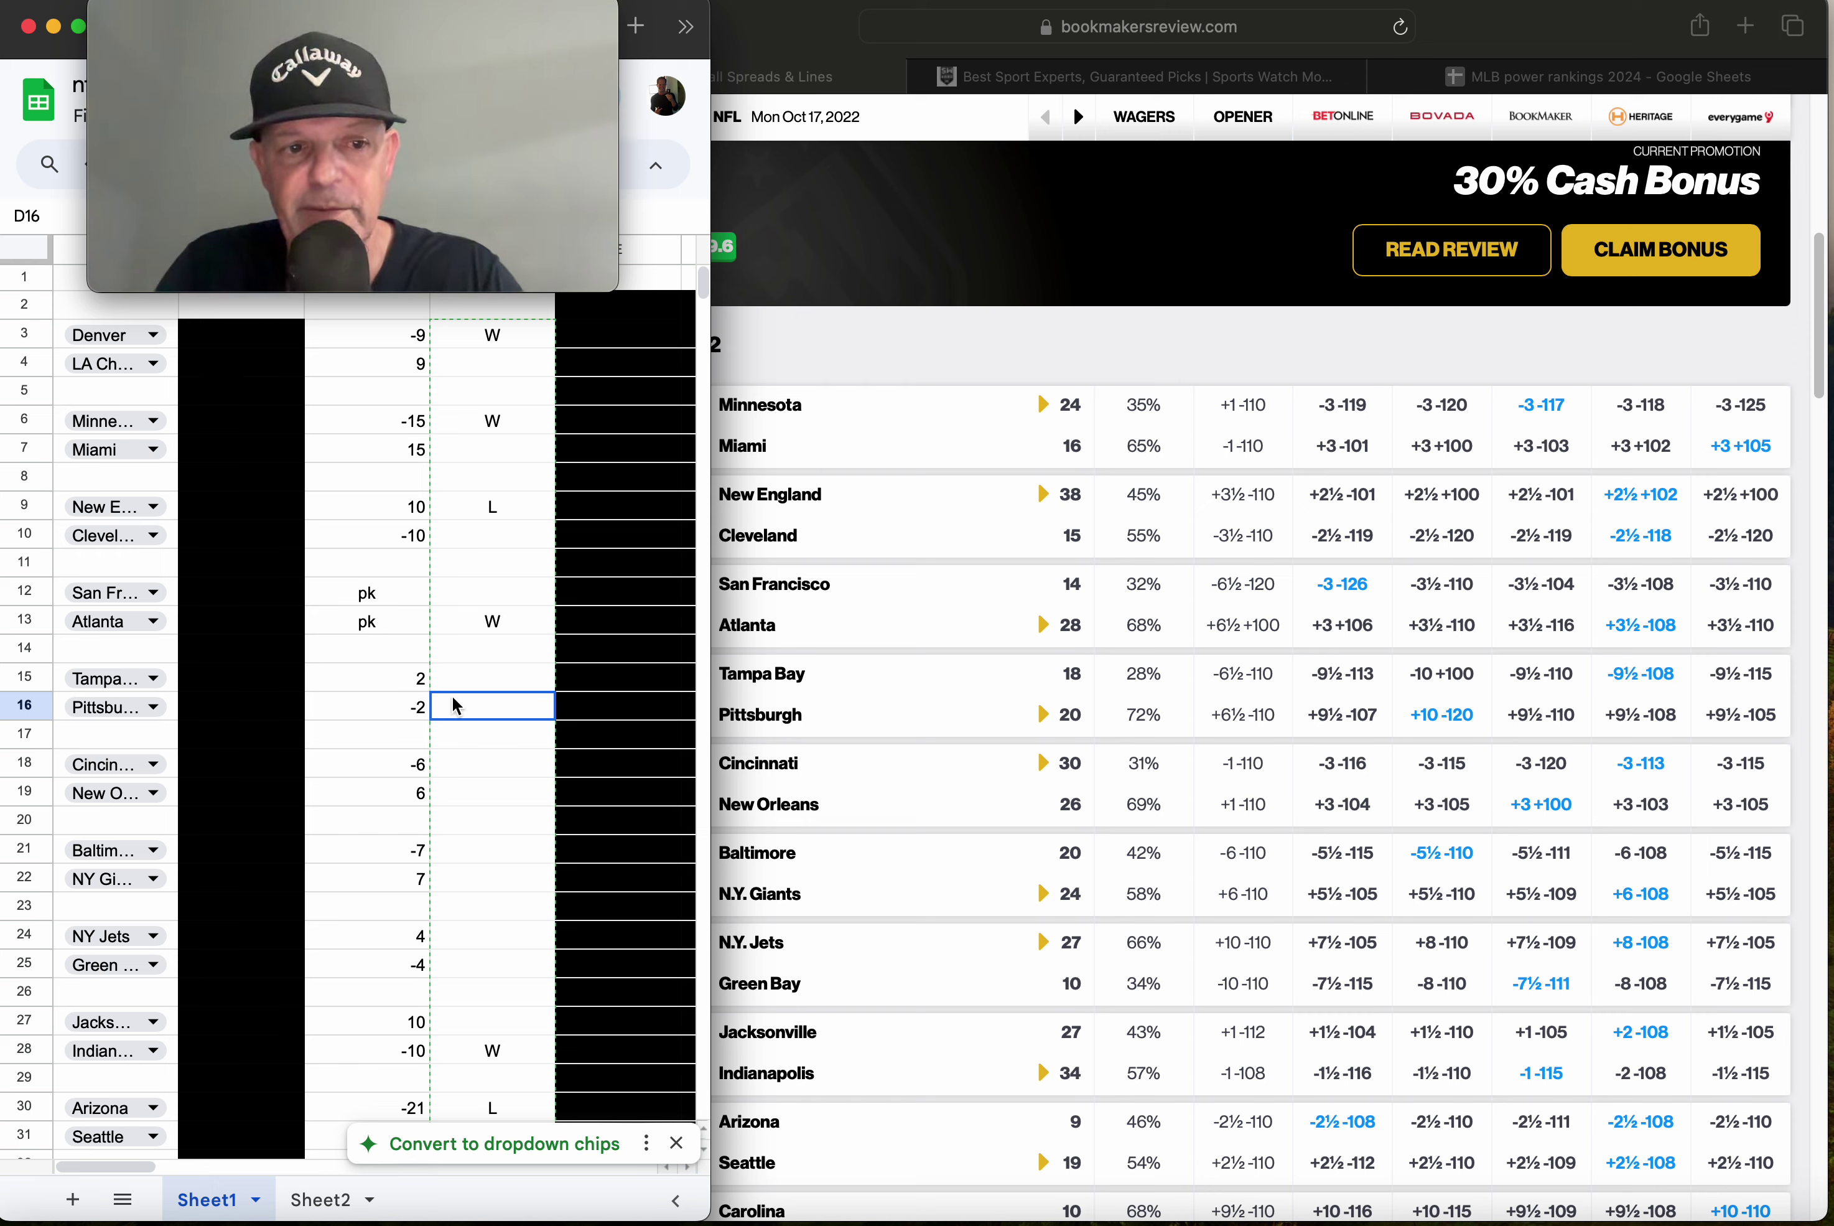
type("W")
key("Return")
Compare the NY Jets–Green Bay line with the bookmakers' October 16 odds and result, and record W in D24 beside NY Jets in Sheet1.
key("Down")
key("Down")
key("Down")
key("Down")
key("Down")
key("Down")
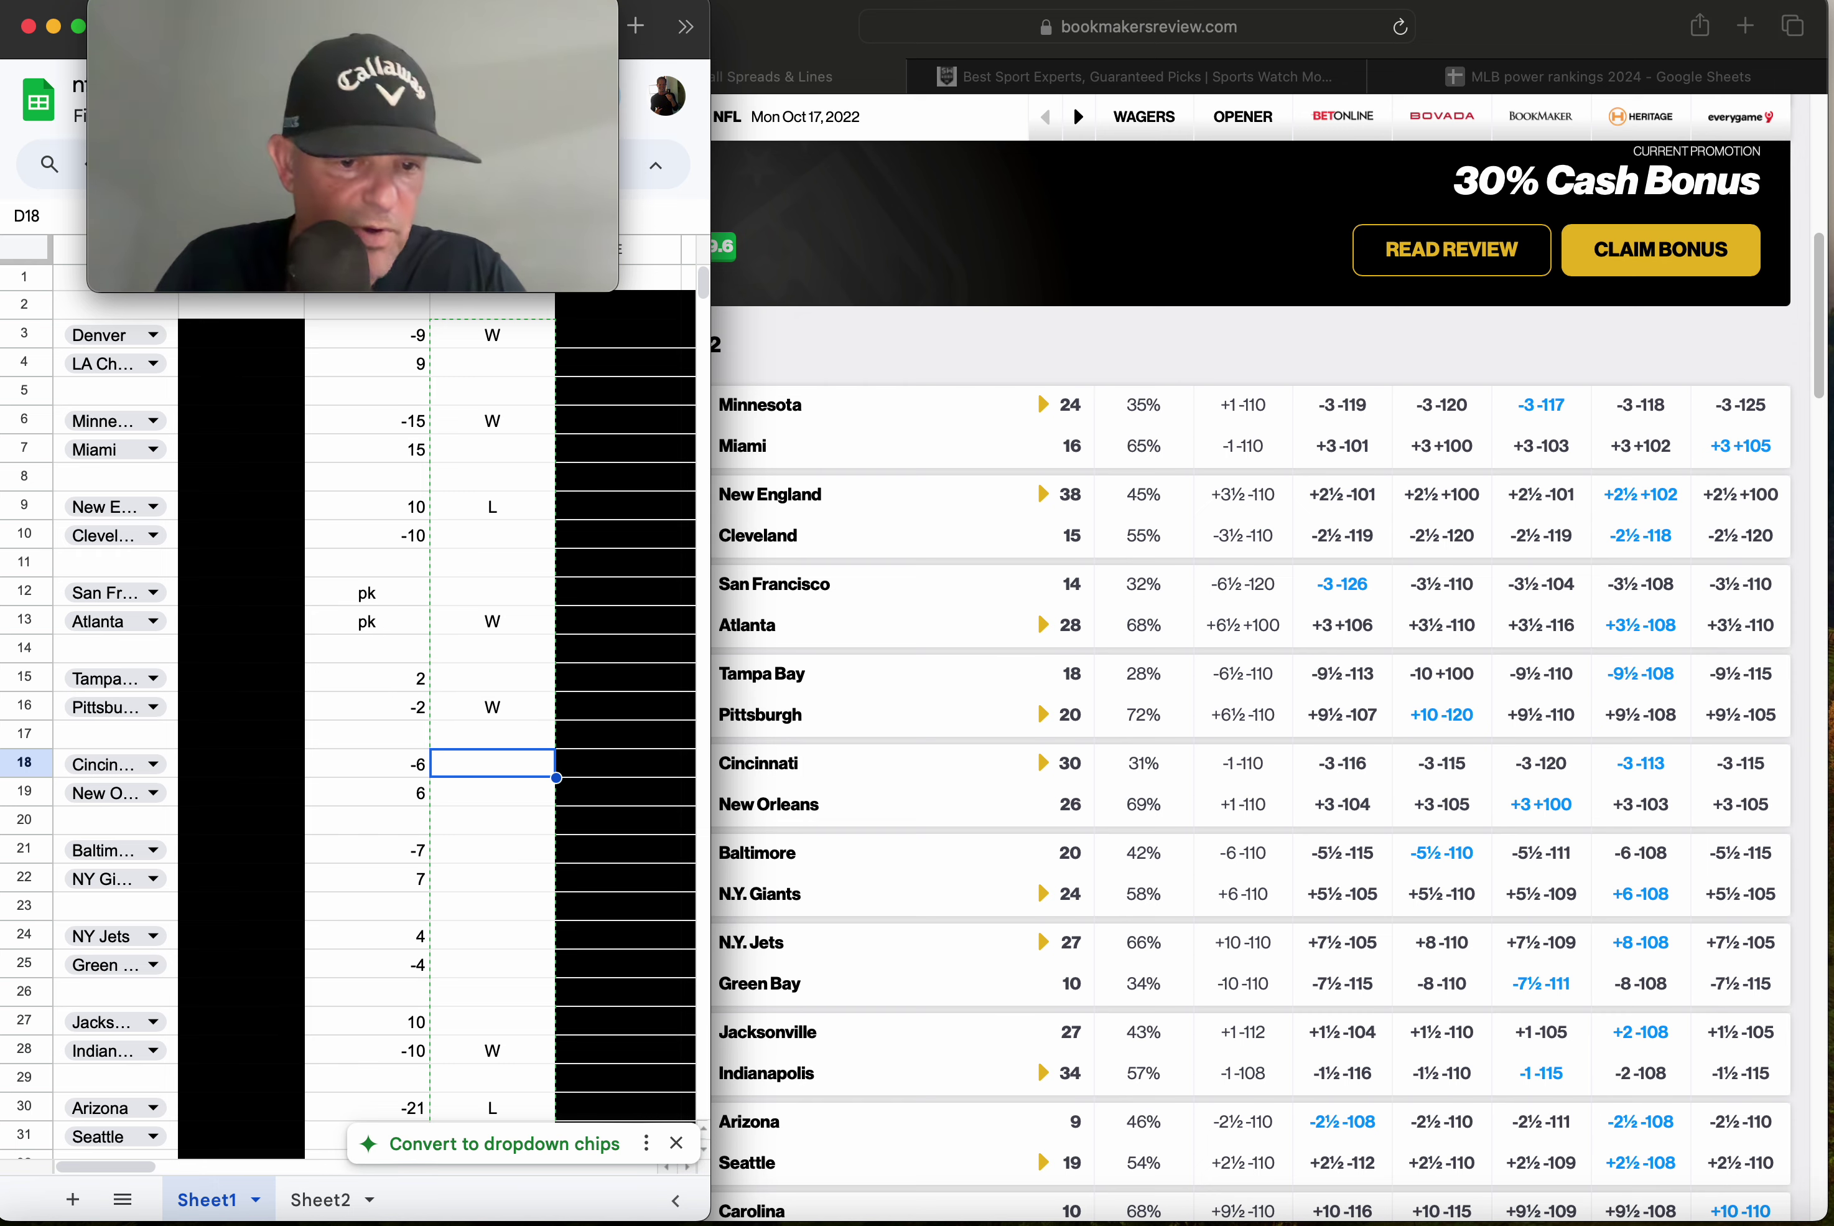
key("Down")
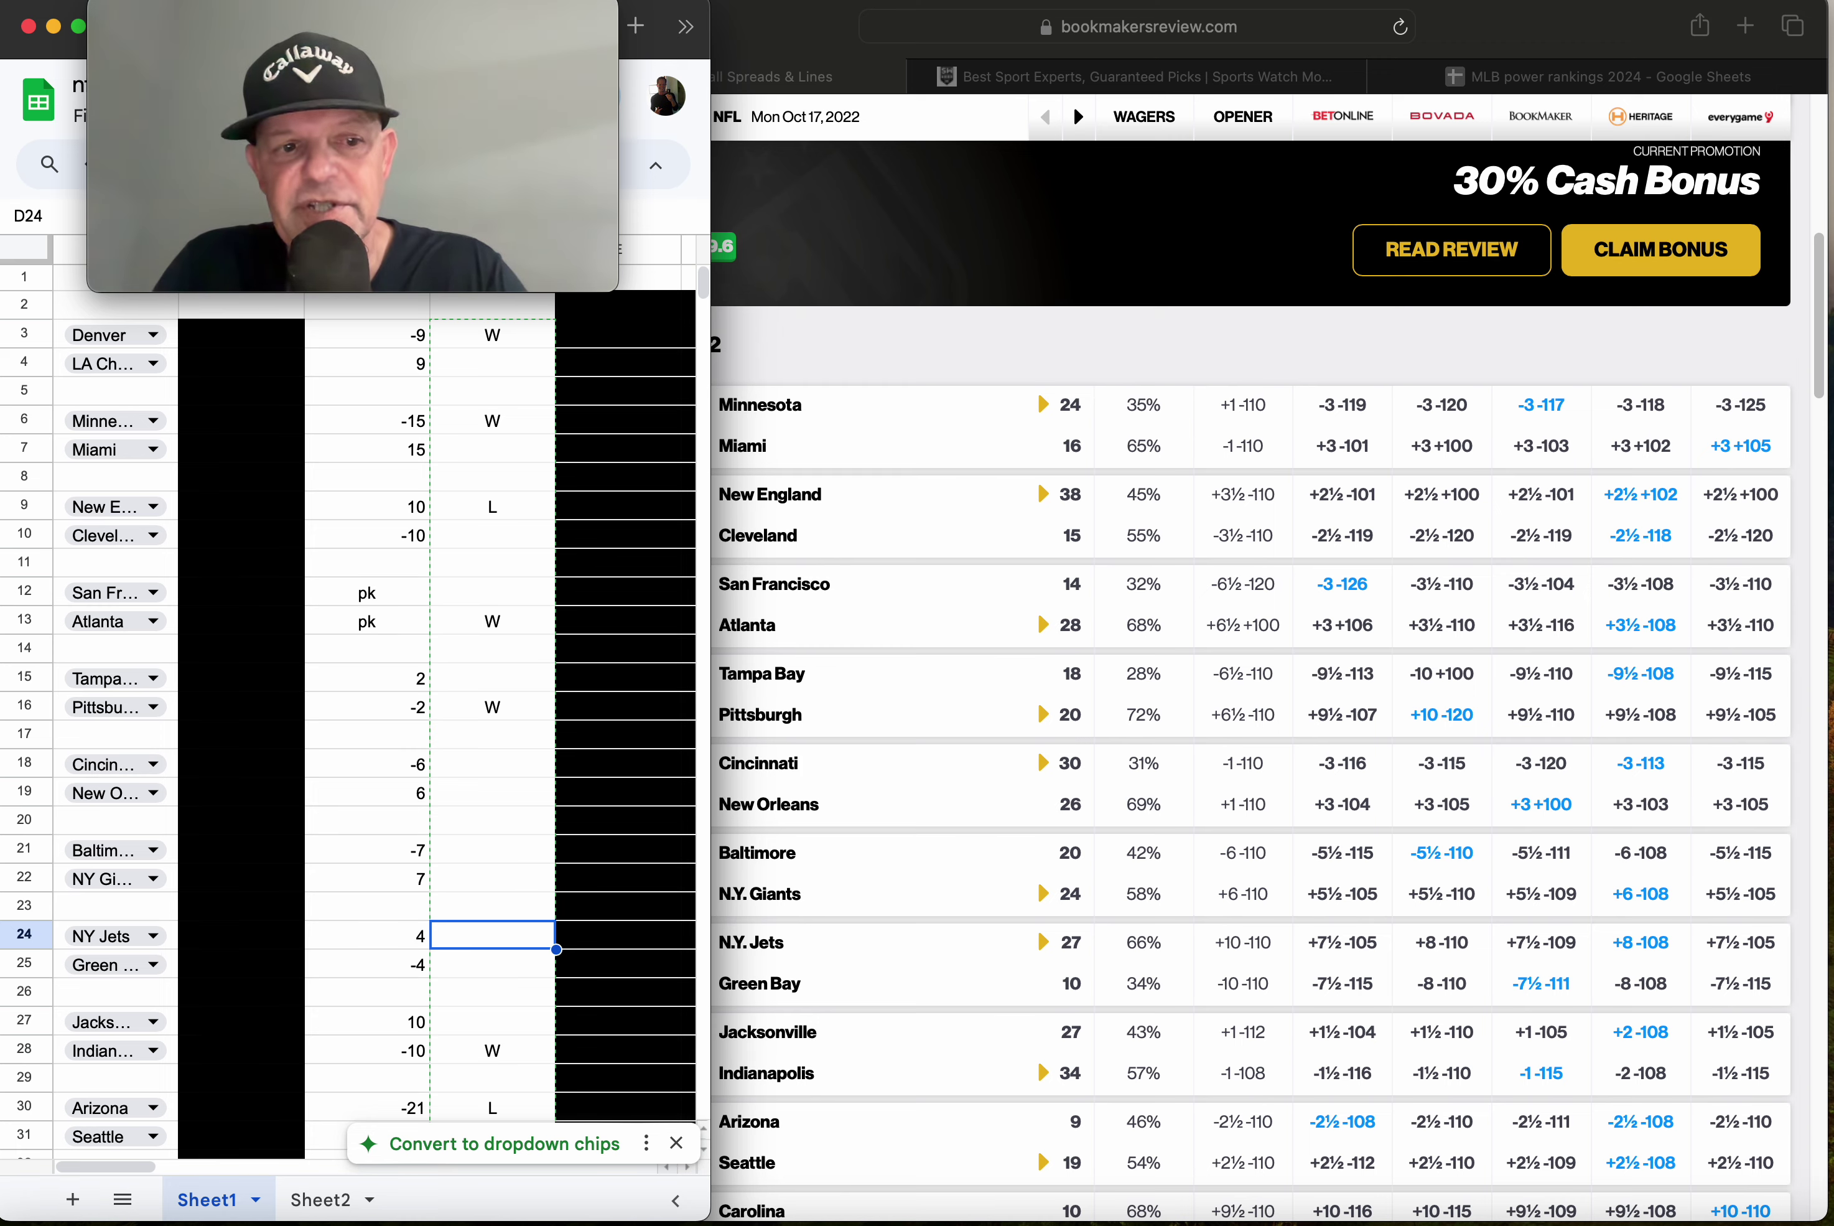
left_click(917, 346)
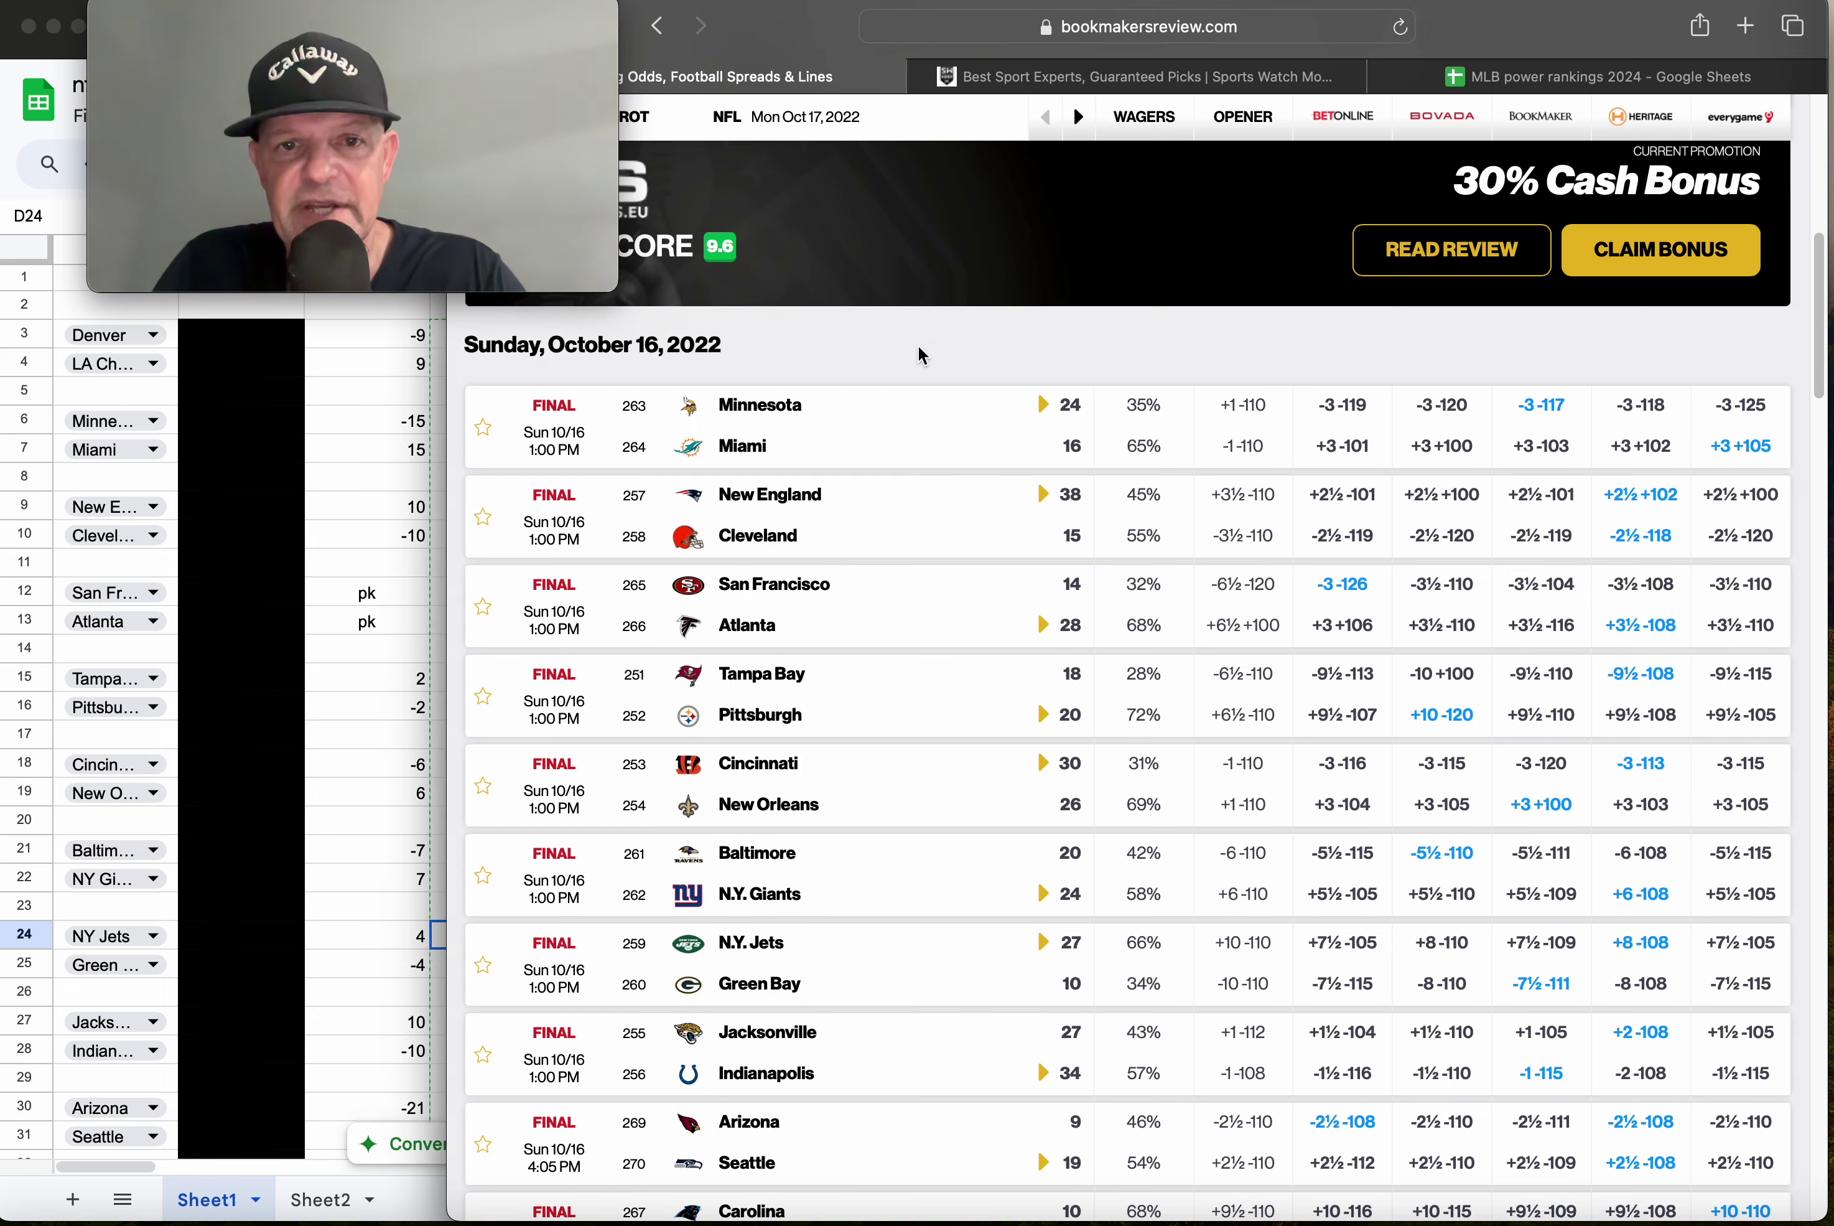
scroll(868, 552, "down", 5)
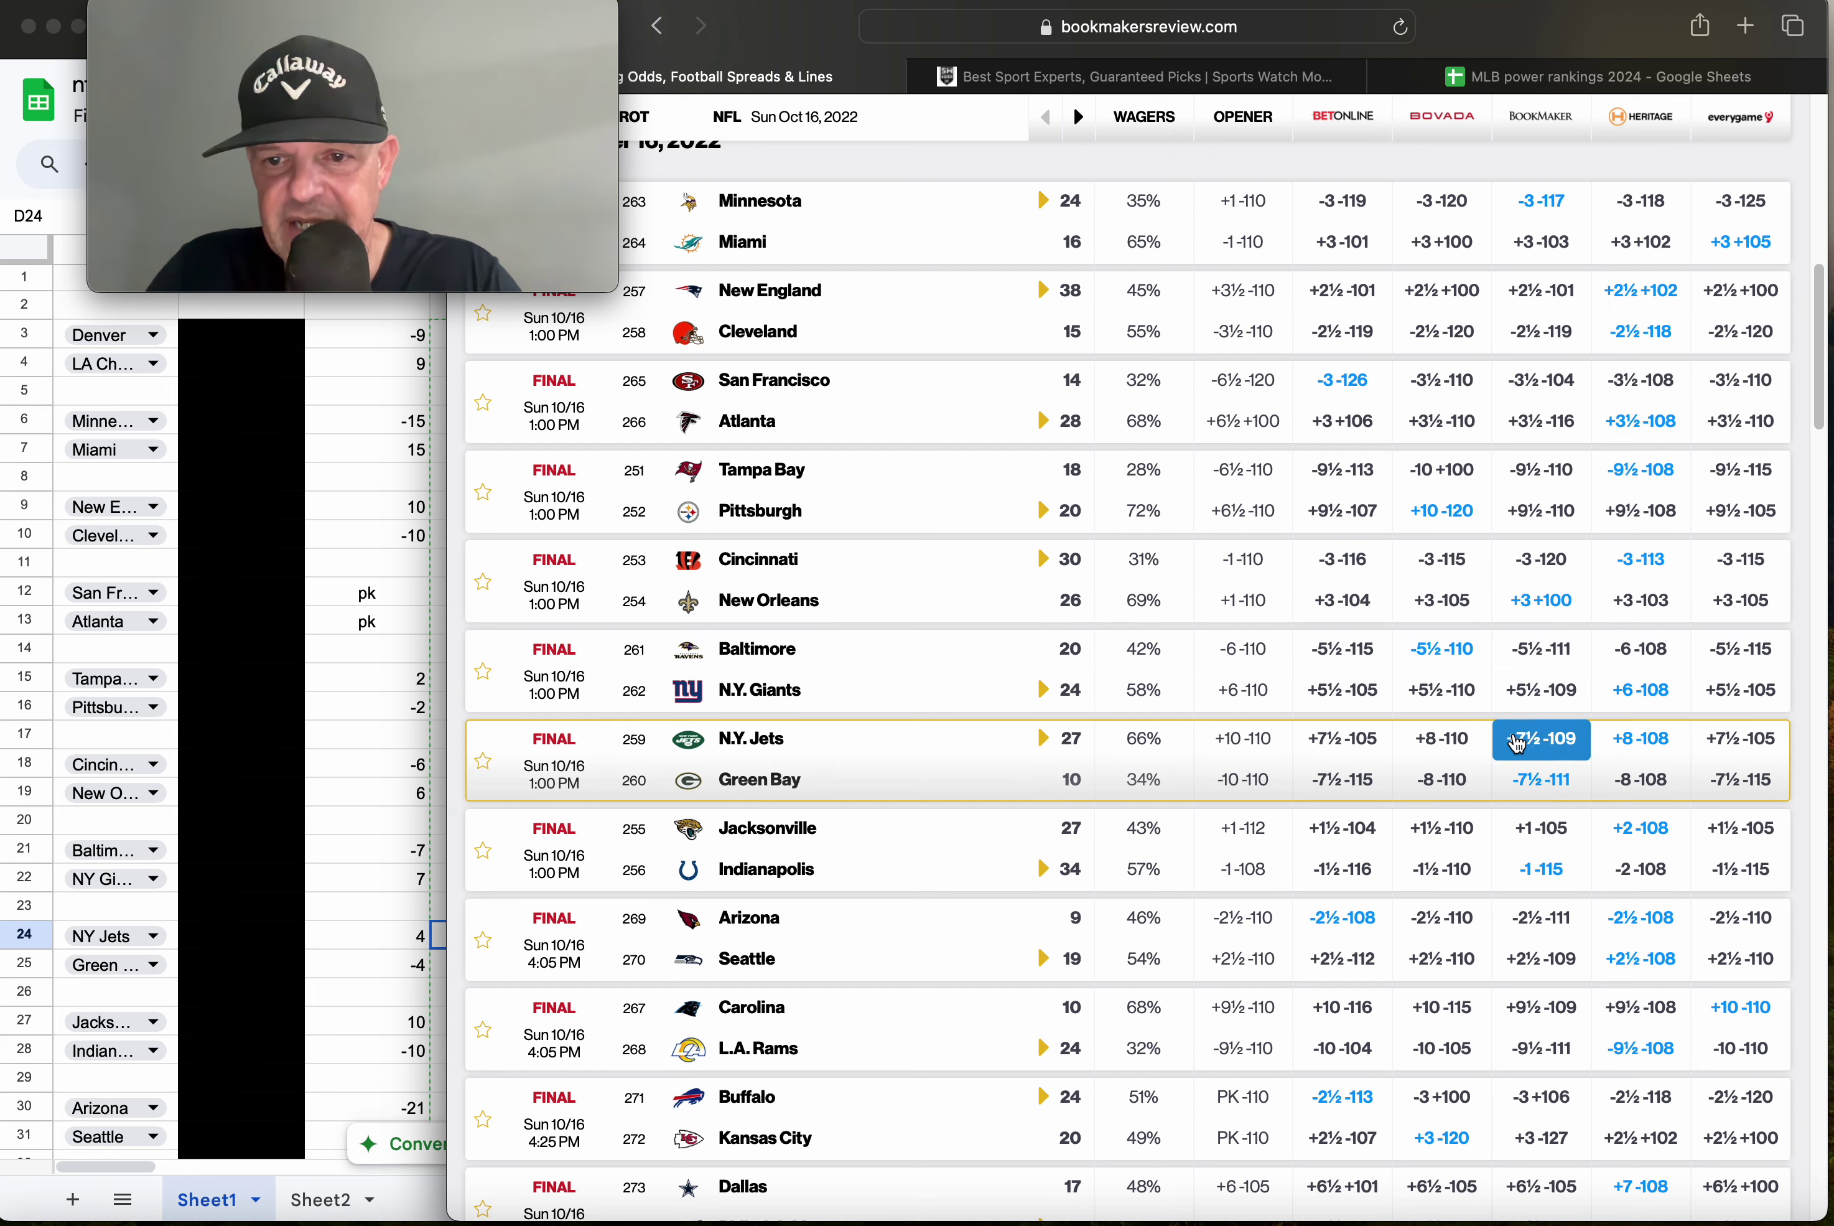
left_click(427, 891)
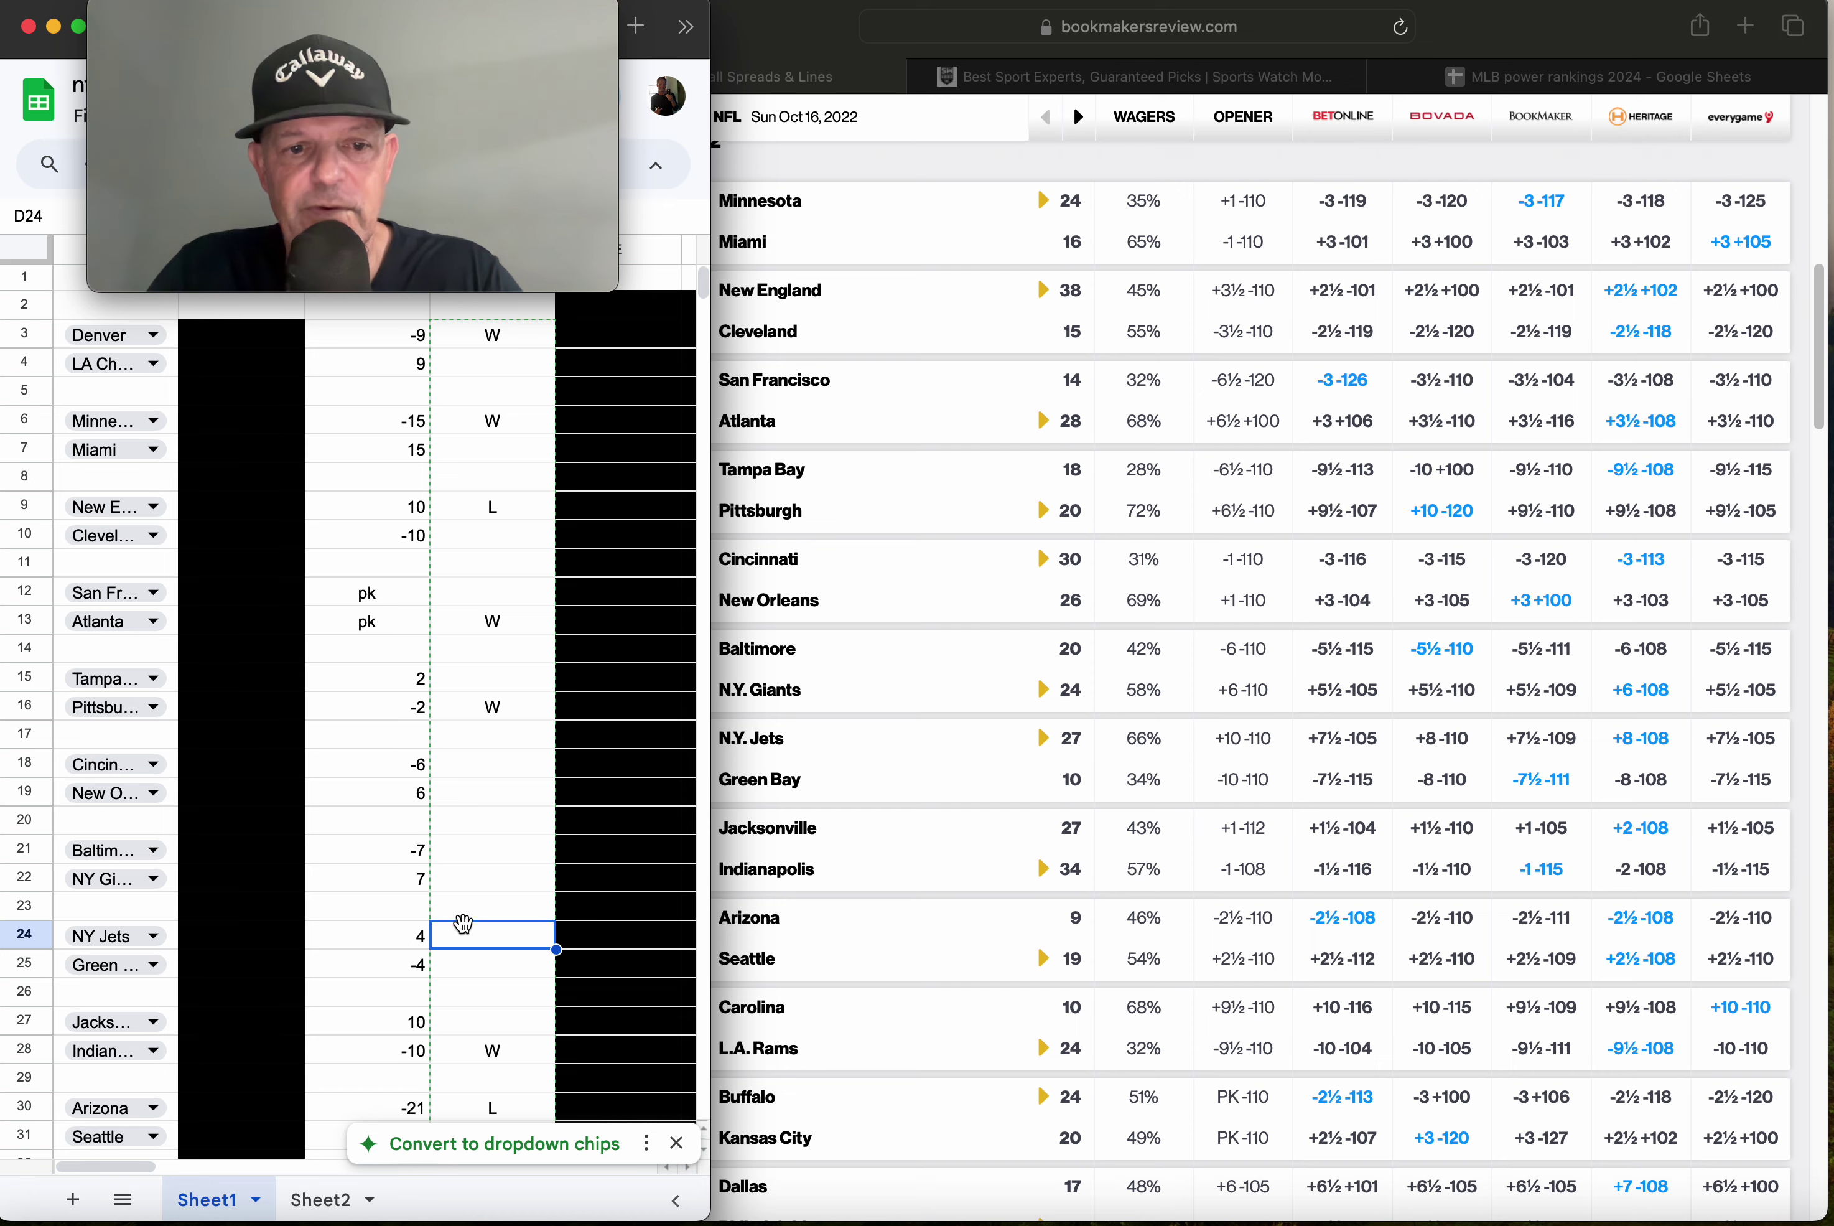
type("W")
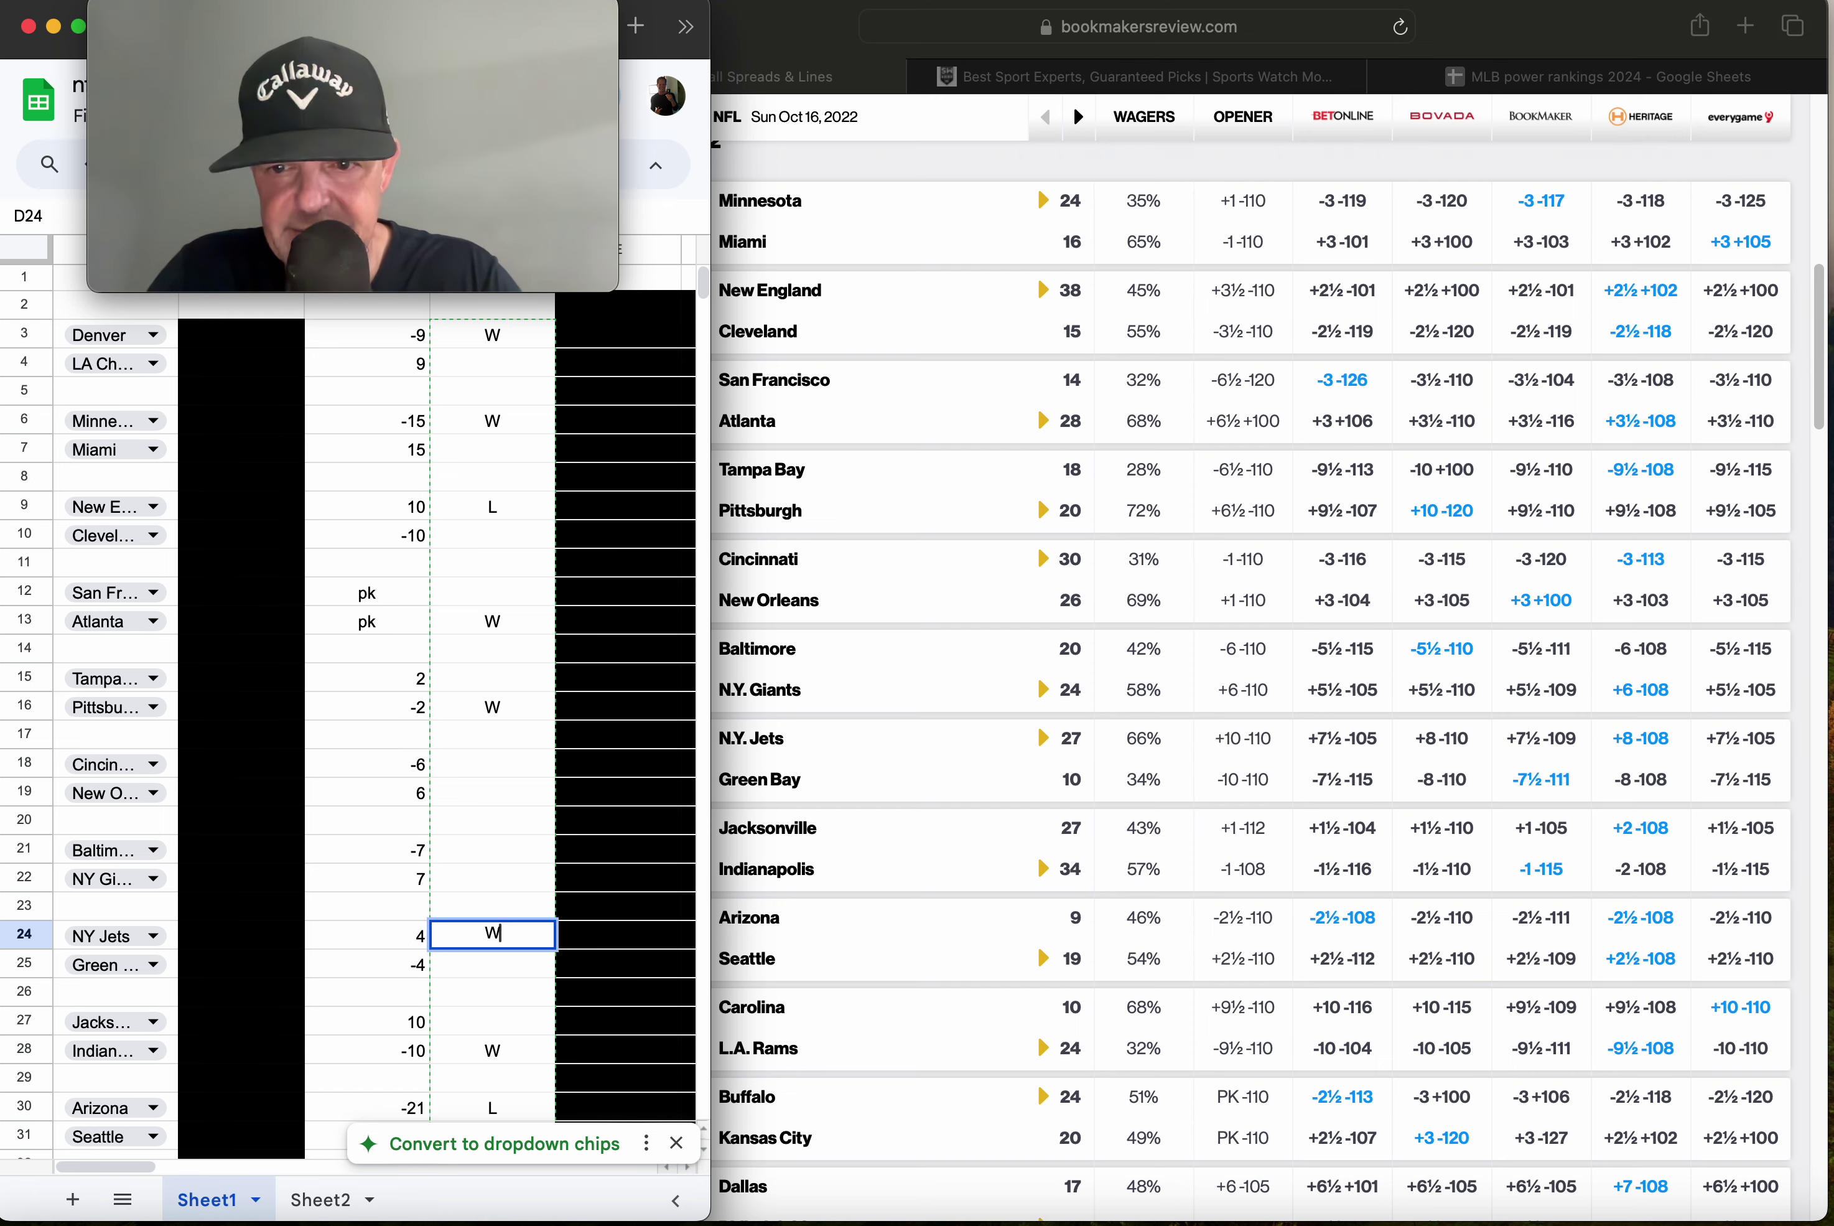
key("Return")
Review the W and L entries in column D of Sheet1, from the NY Jets game down past the Washington game.
key("Down")
key("Down")
key("Down")
key("Down")
key("Down")
key("Down")
key("Down")
key("Down")
key("Down")
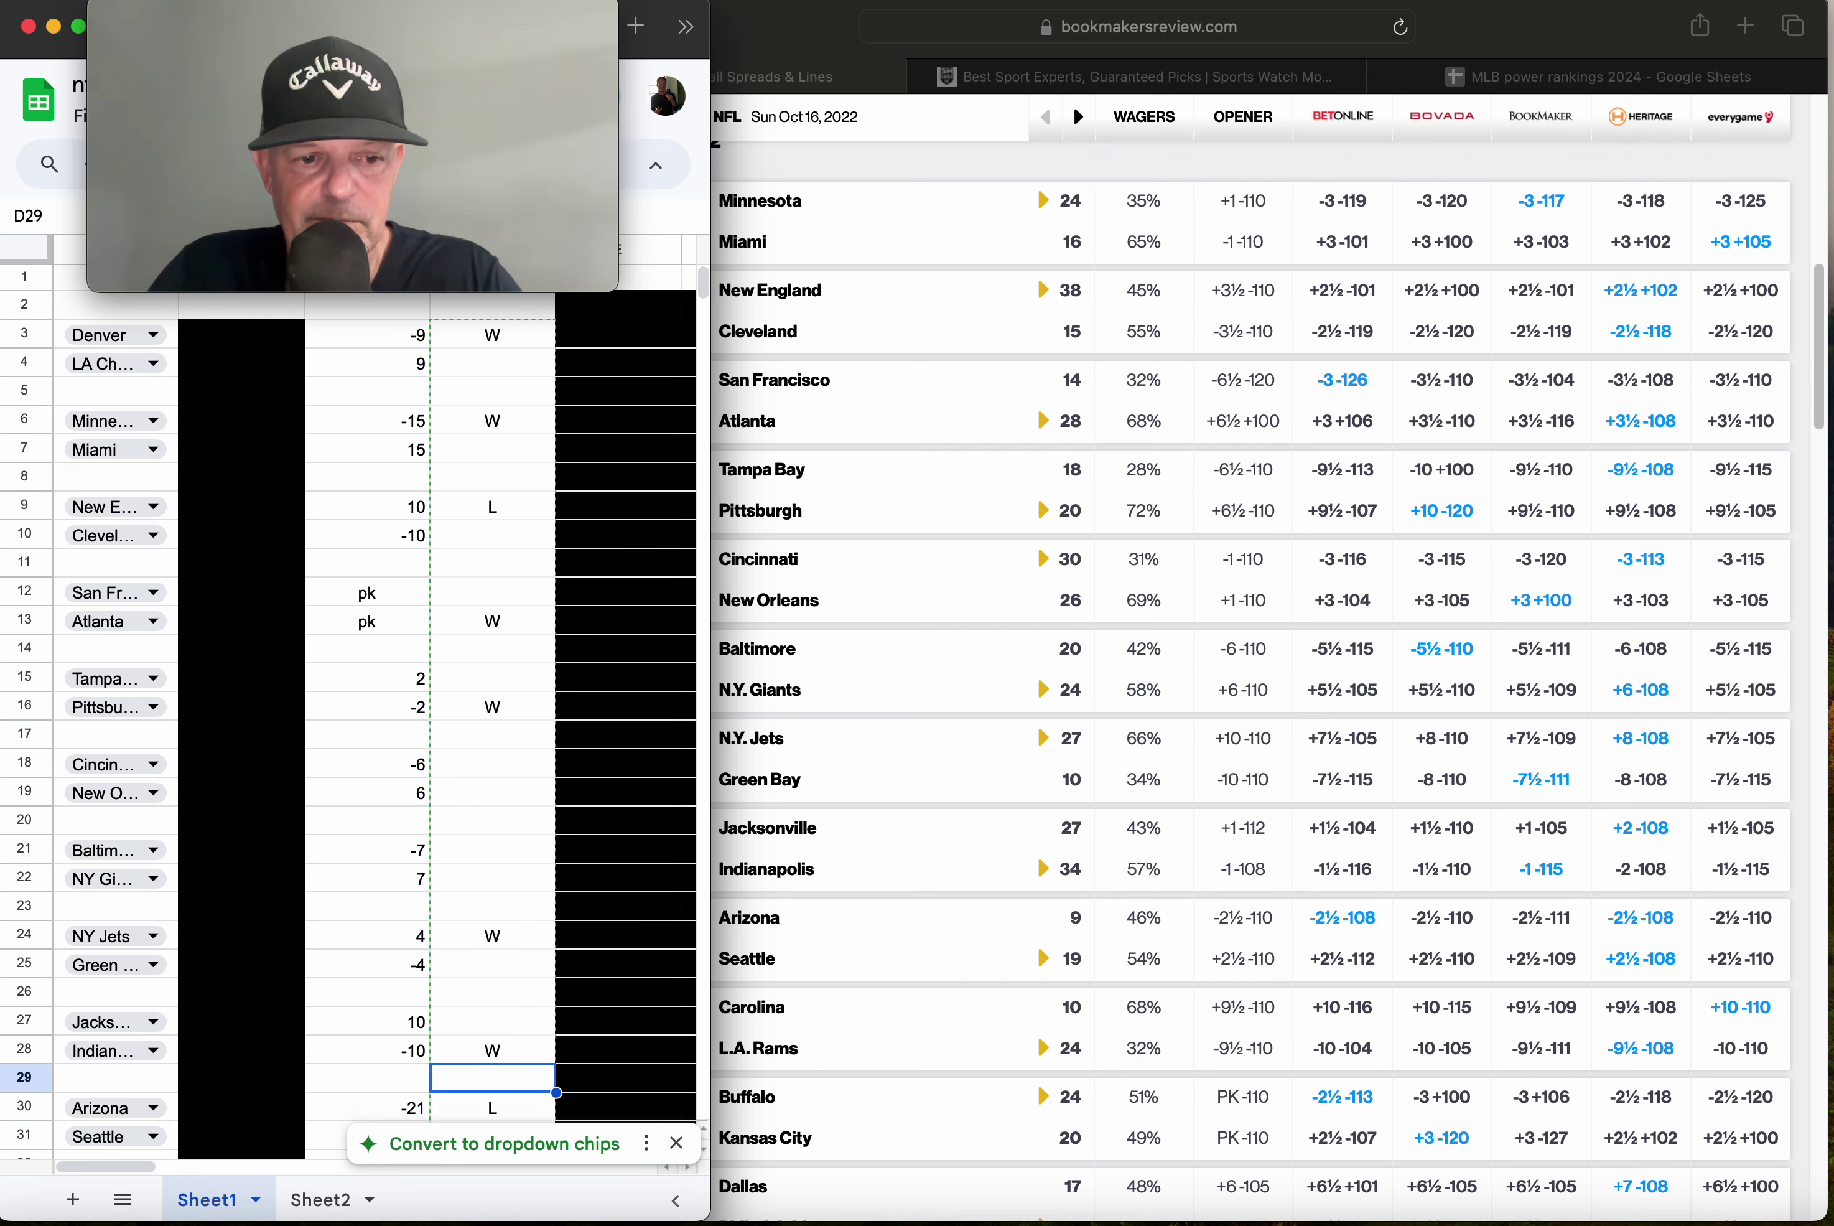
key("Down")
key("Down")
key("Down")
key("Down")
key("Down")
key("Down")
key("Down")
key("Down")
key("Down")
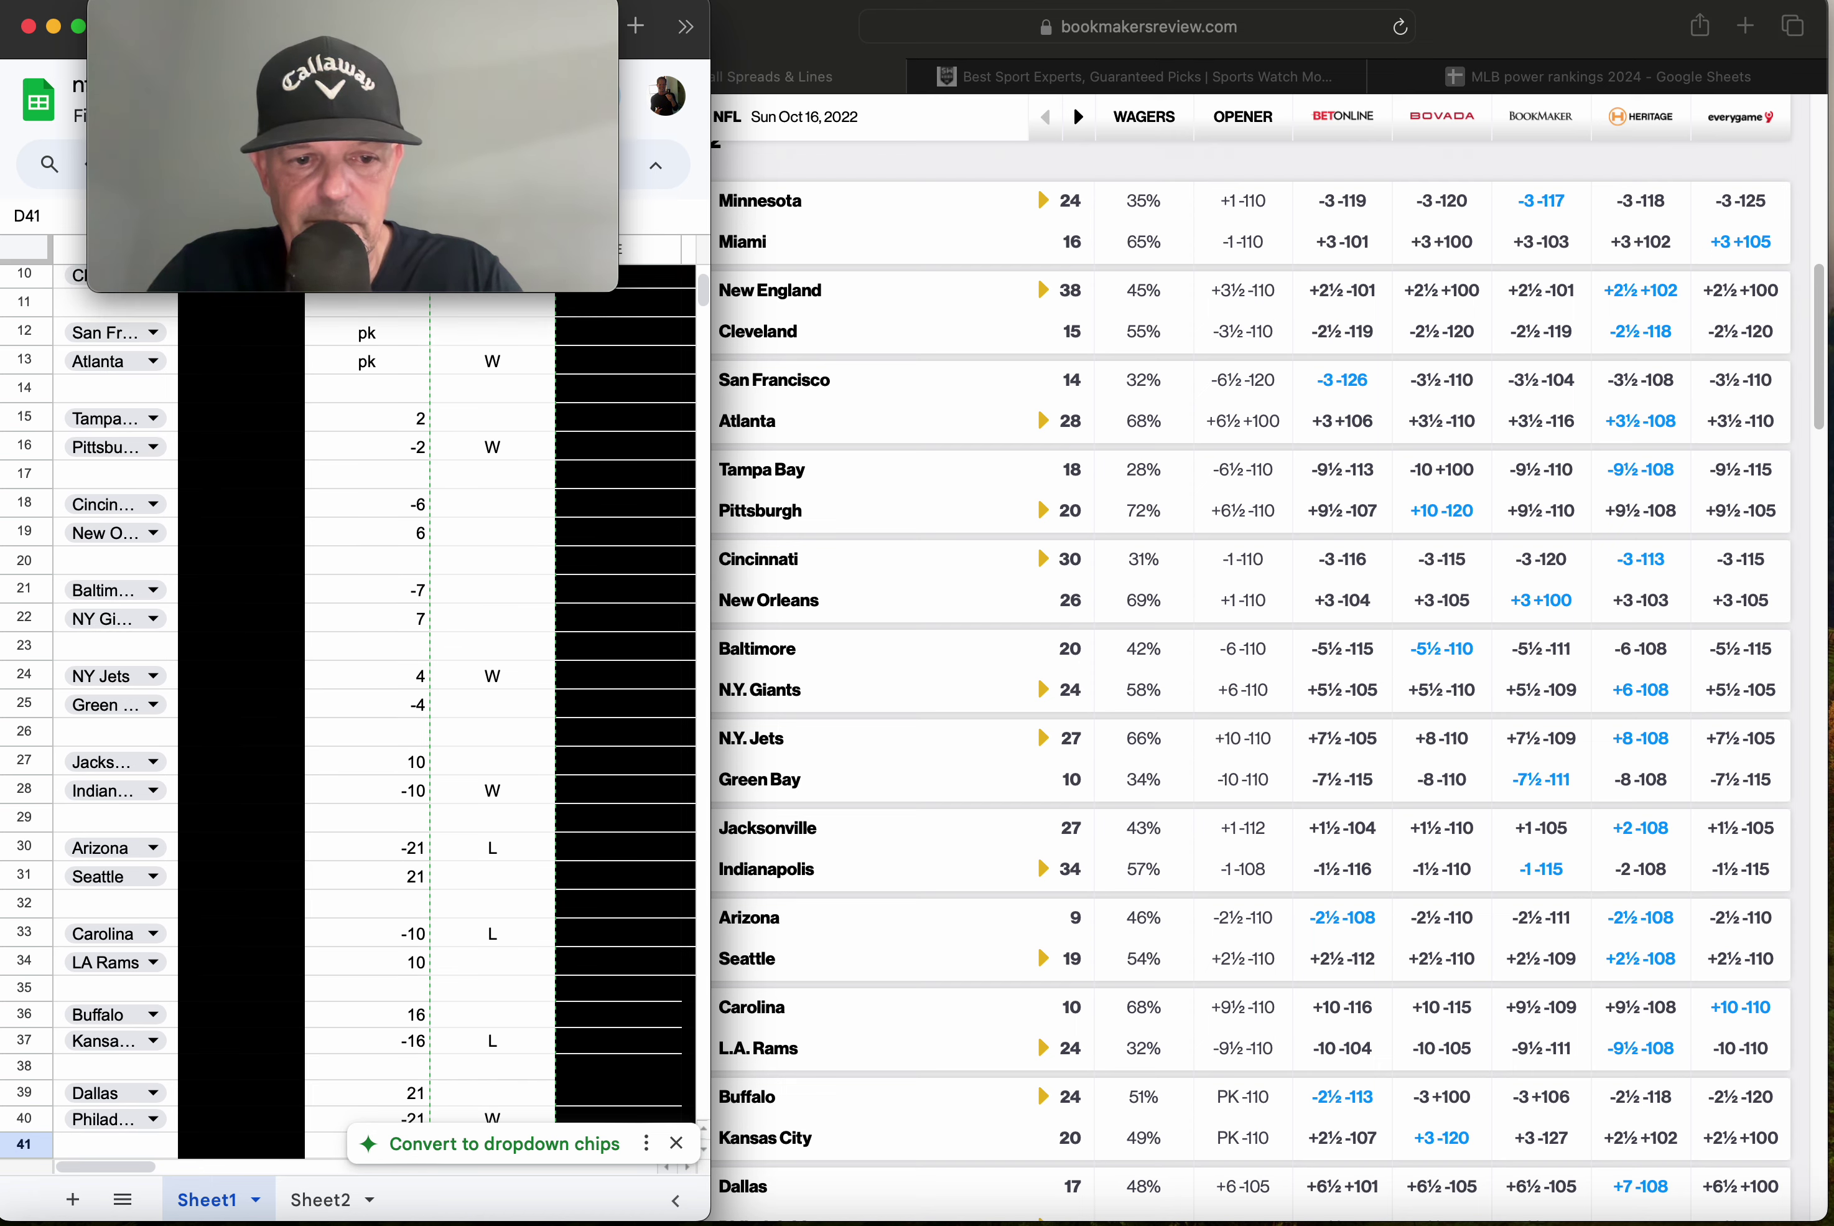
key("Down")
key("Down")
key("Down")
Review column D of Sheet1 from below the Chicago row back up to Cleveland, checking which games have a recorded pick.
key("Up")
key("Up")
key("Up")
key("Up")
key("Up")
key("Up")
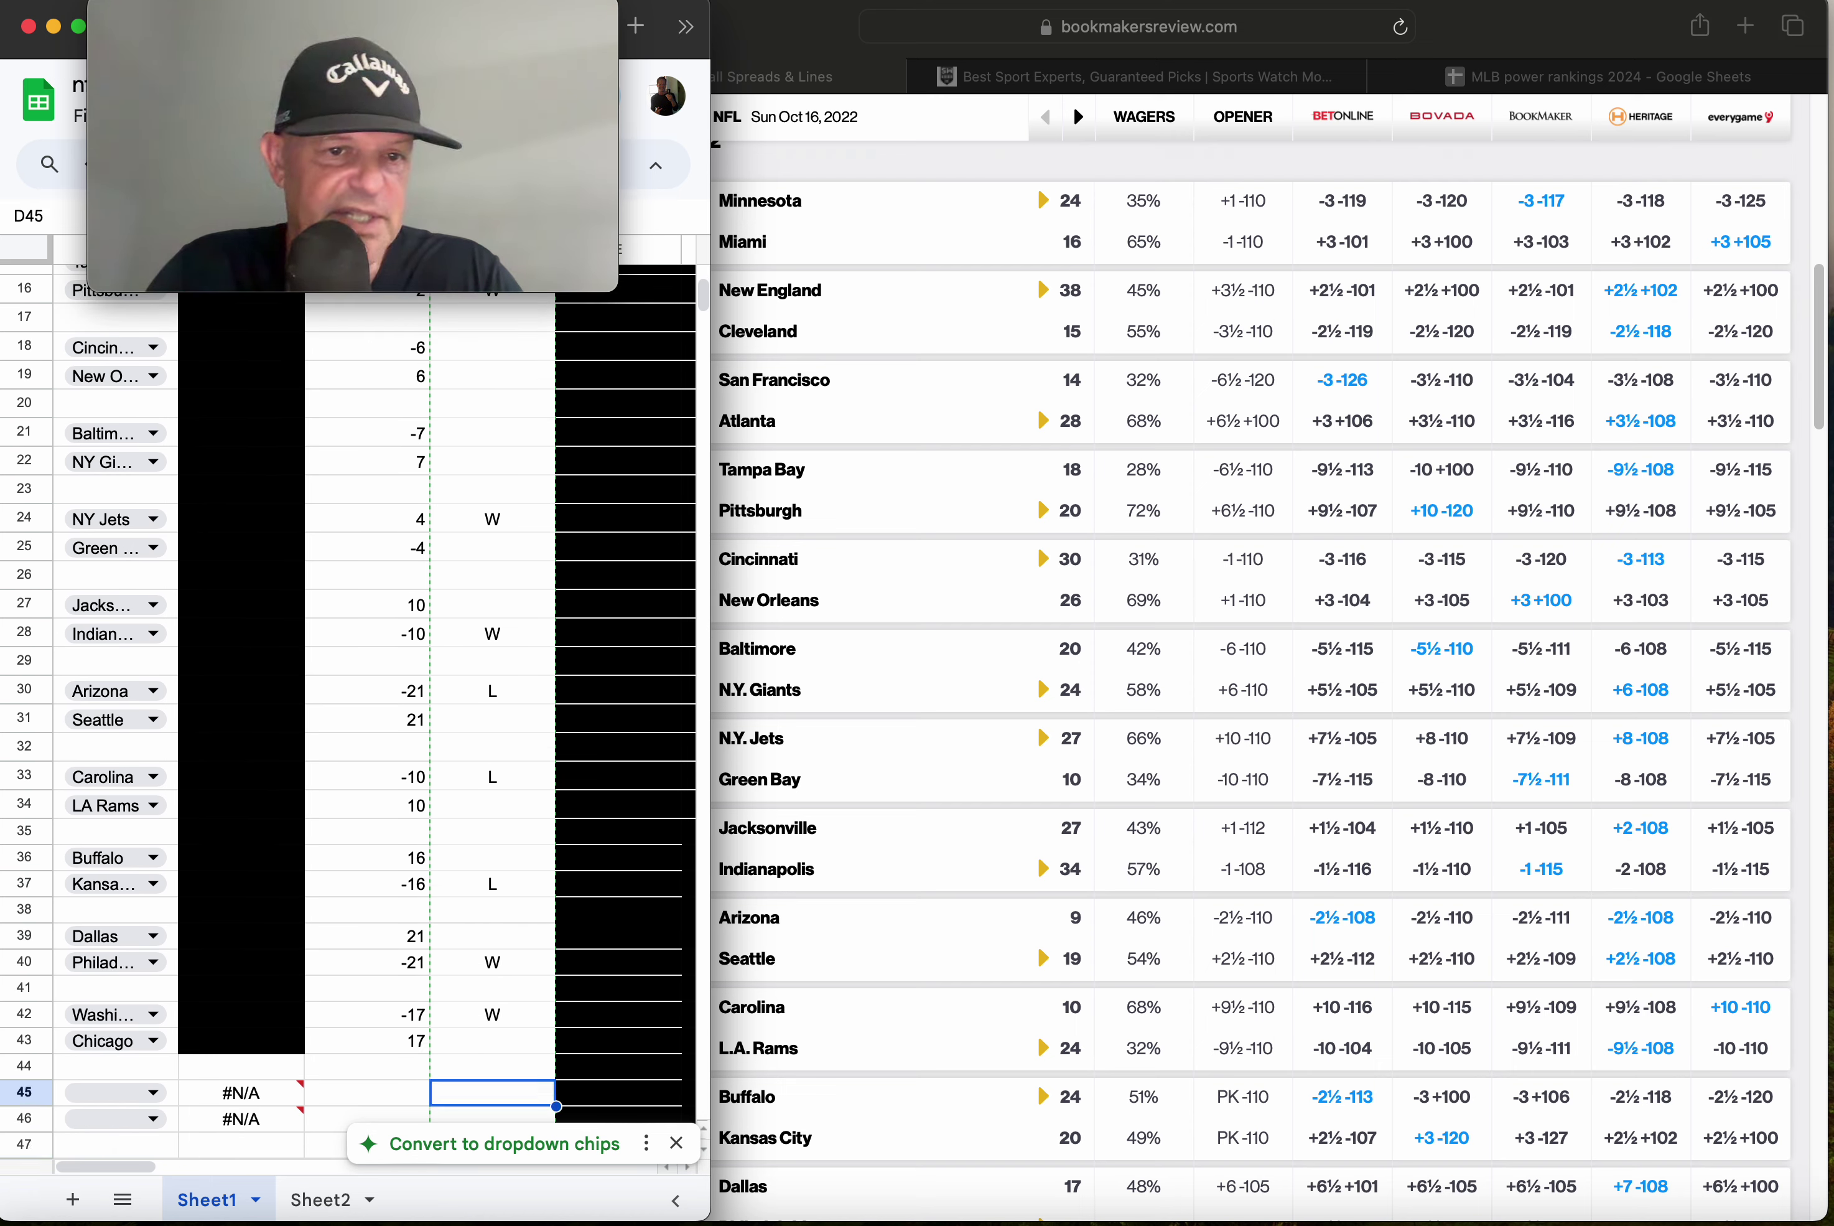
key("Up")
key("Up")
key("Up")
key("Up")
key("Up")
key("Up")
key("Up")
key("Up")
key("Up")
key("Up")
key("Up")
key("Up")
key("Up")
key("Up")
key("Up")
key("Up")
key("Up")
key("Up")
key("Up")
key("Up")
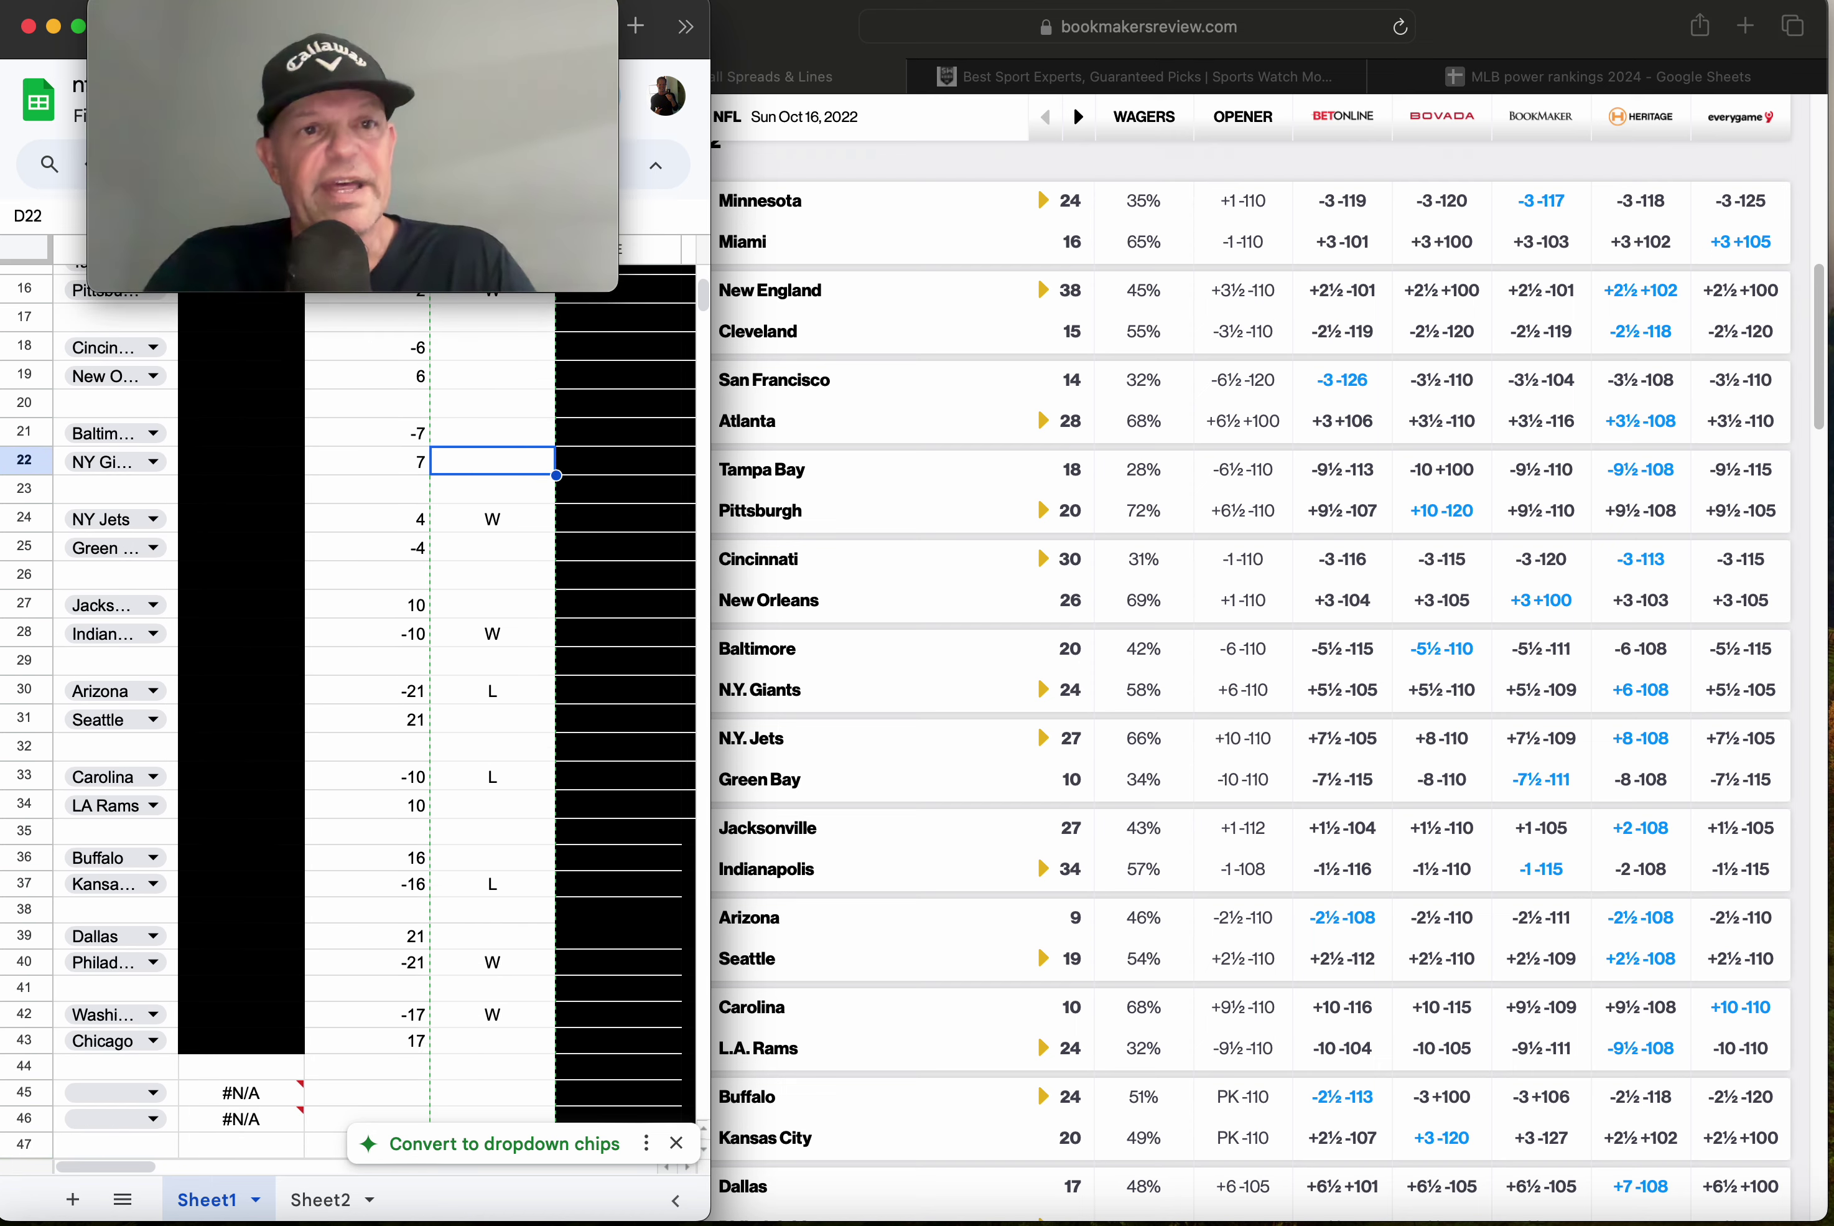
key("Up")
key("Up")
key("Up")
key("Up")
key("Up")
key("Up")
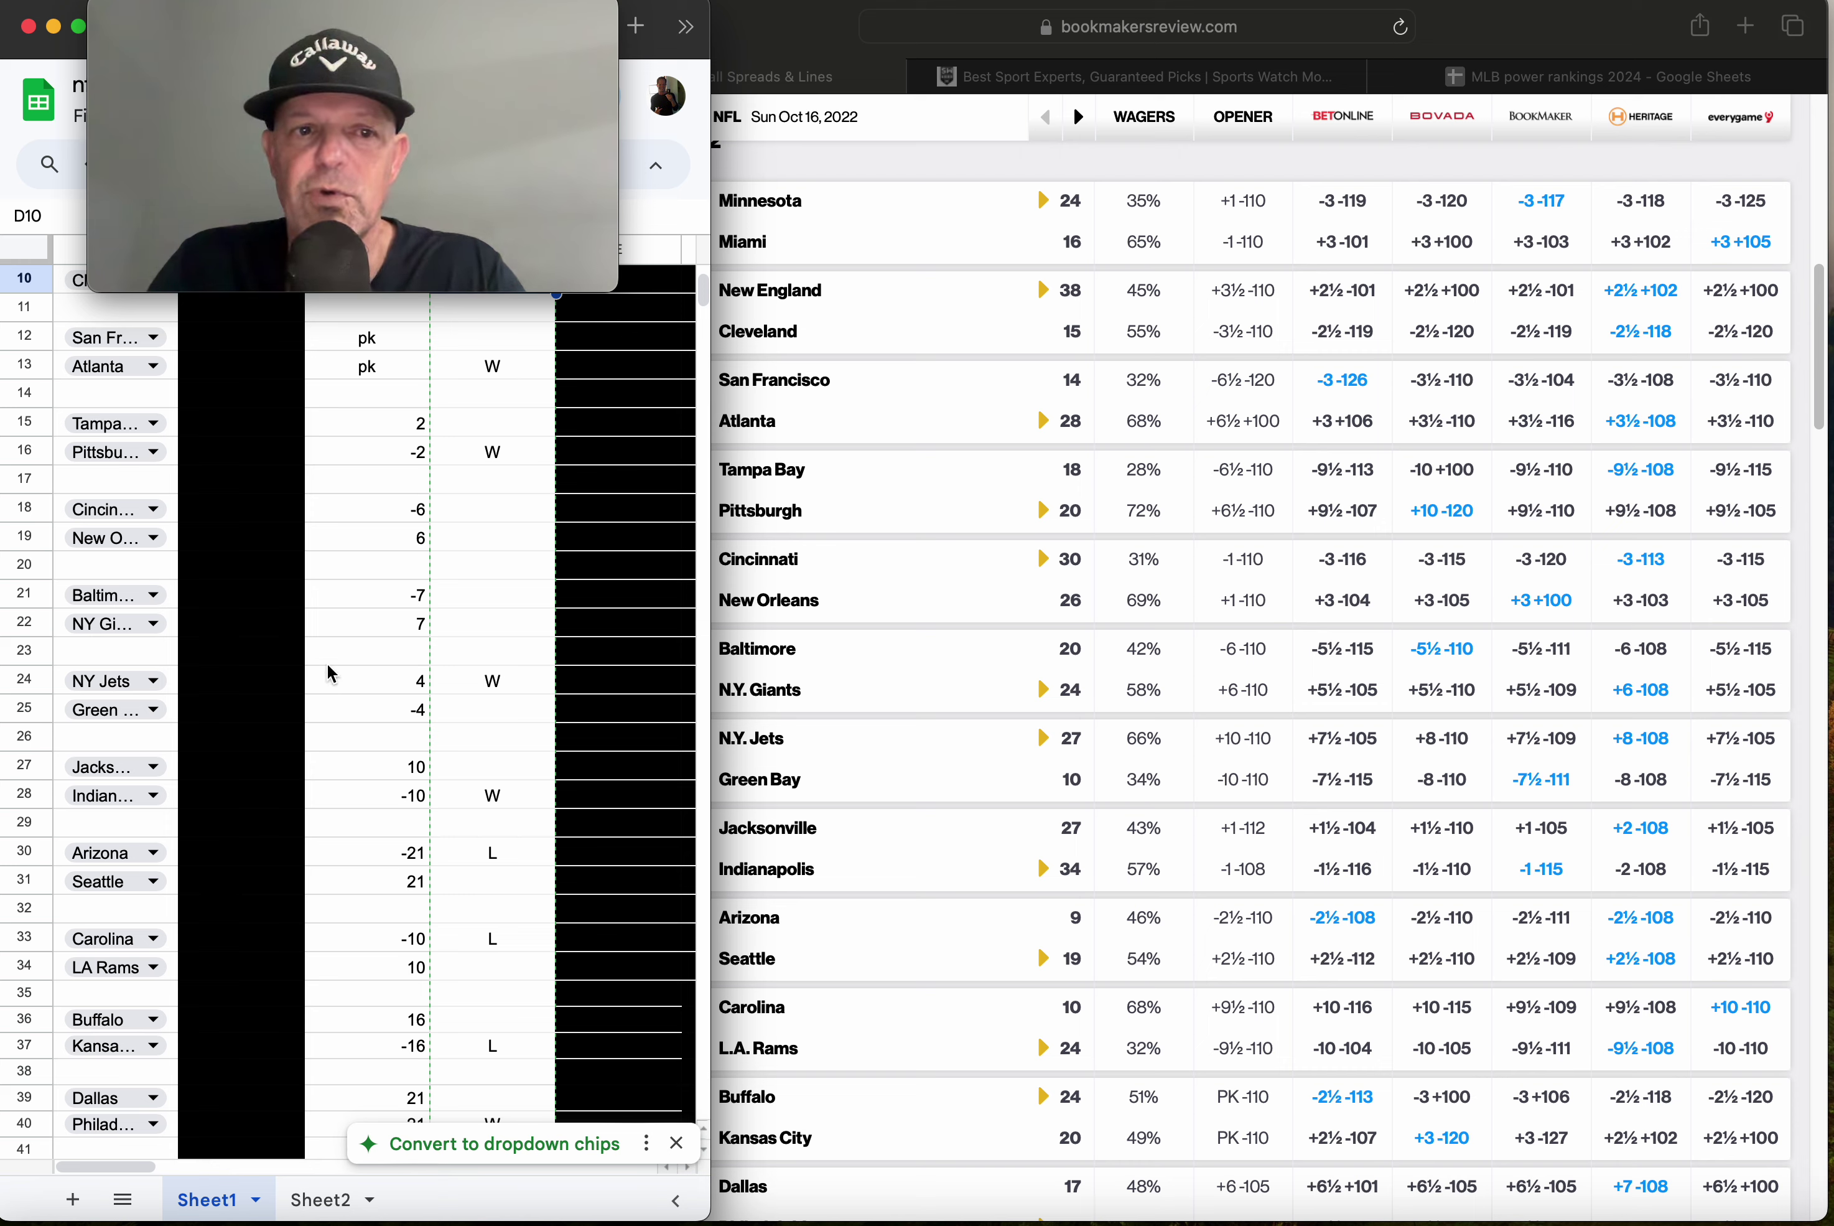
Review Sheet1's lines in column C and the picks beside them, from Tampa Bay up to the first row.
left_click(347, 433)
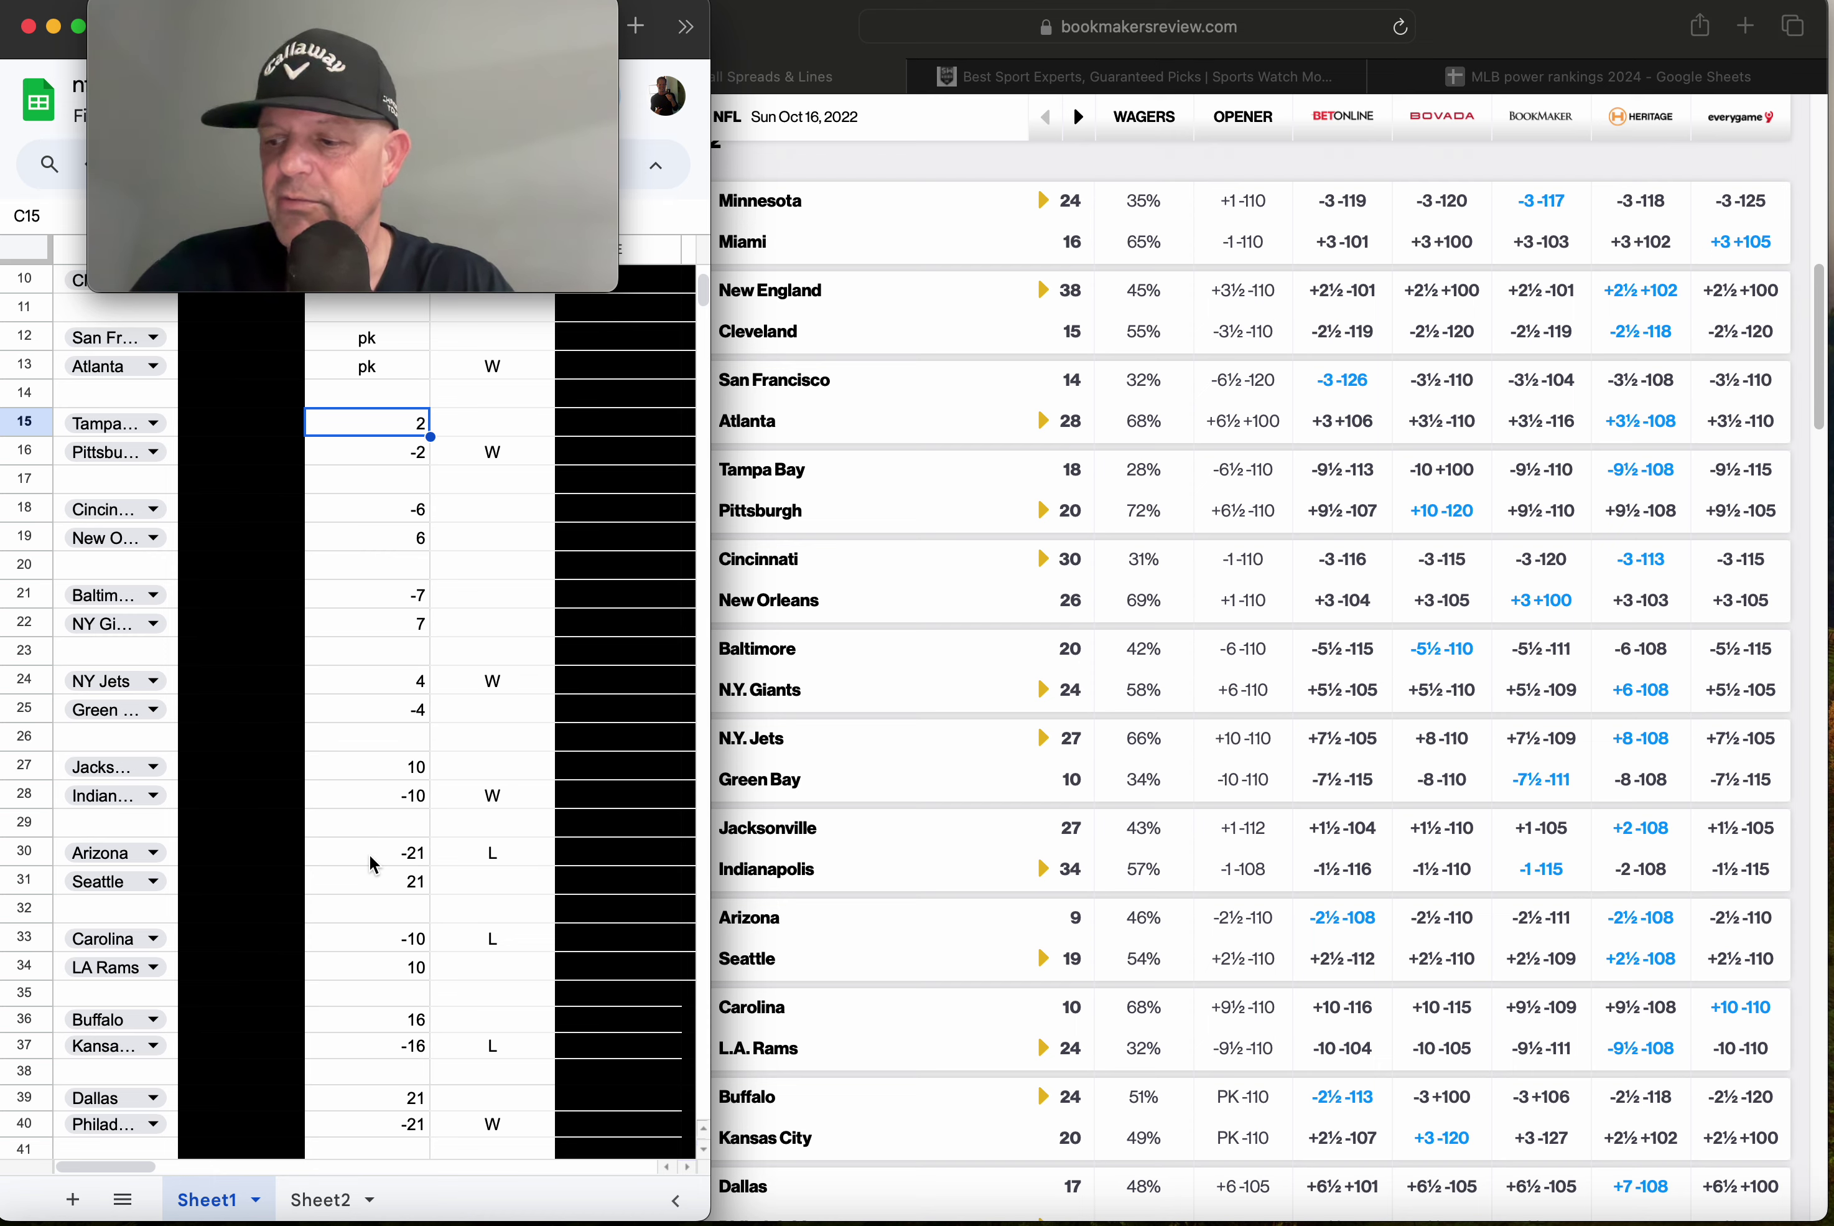
key("Up")
key("Up")
key("Up")
key("Up")
key("Up")
key("Up")
key("Up")
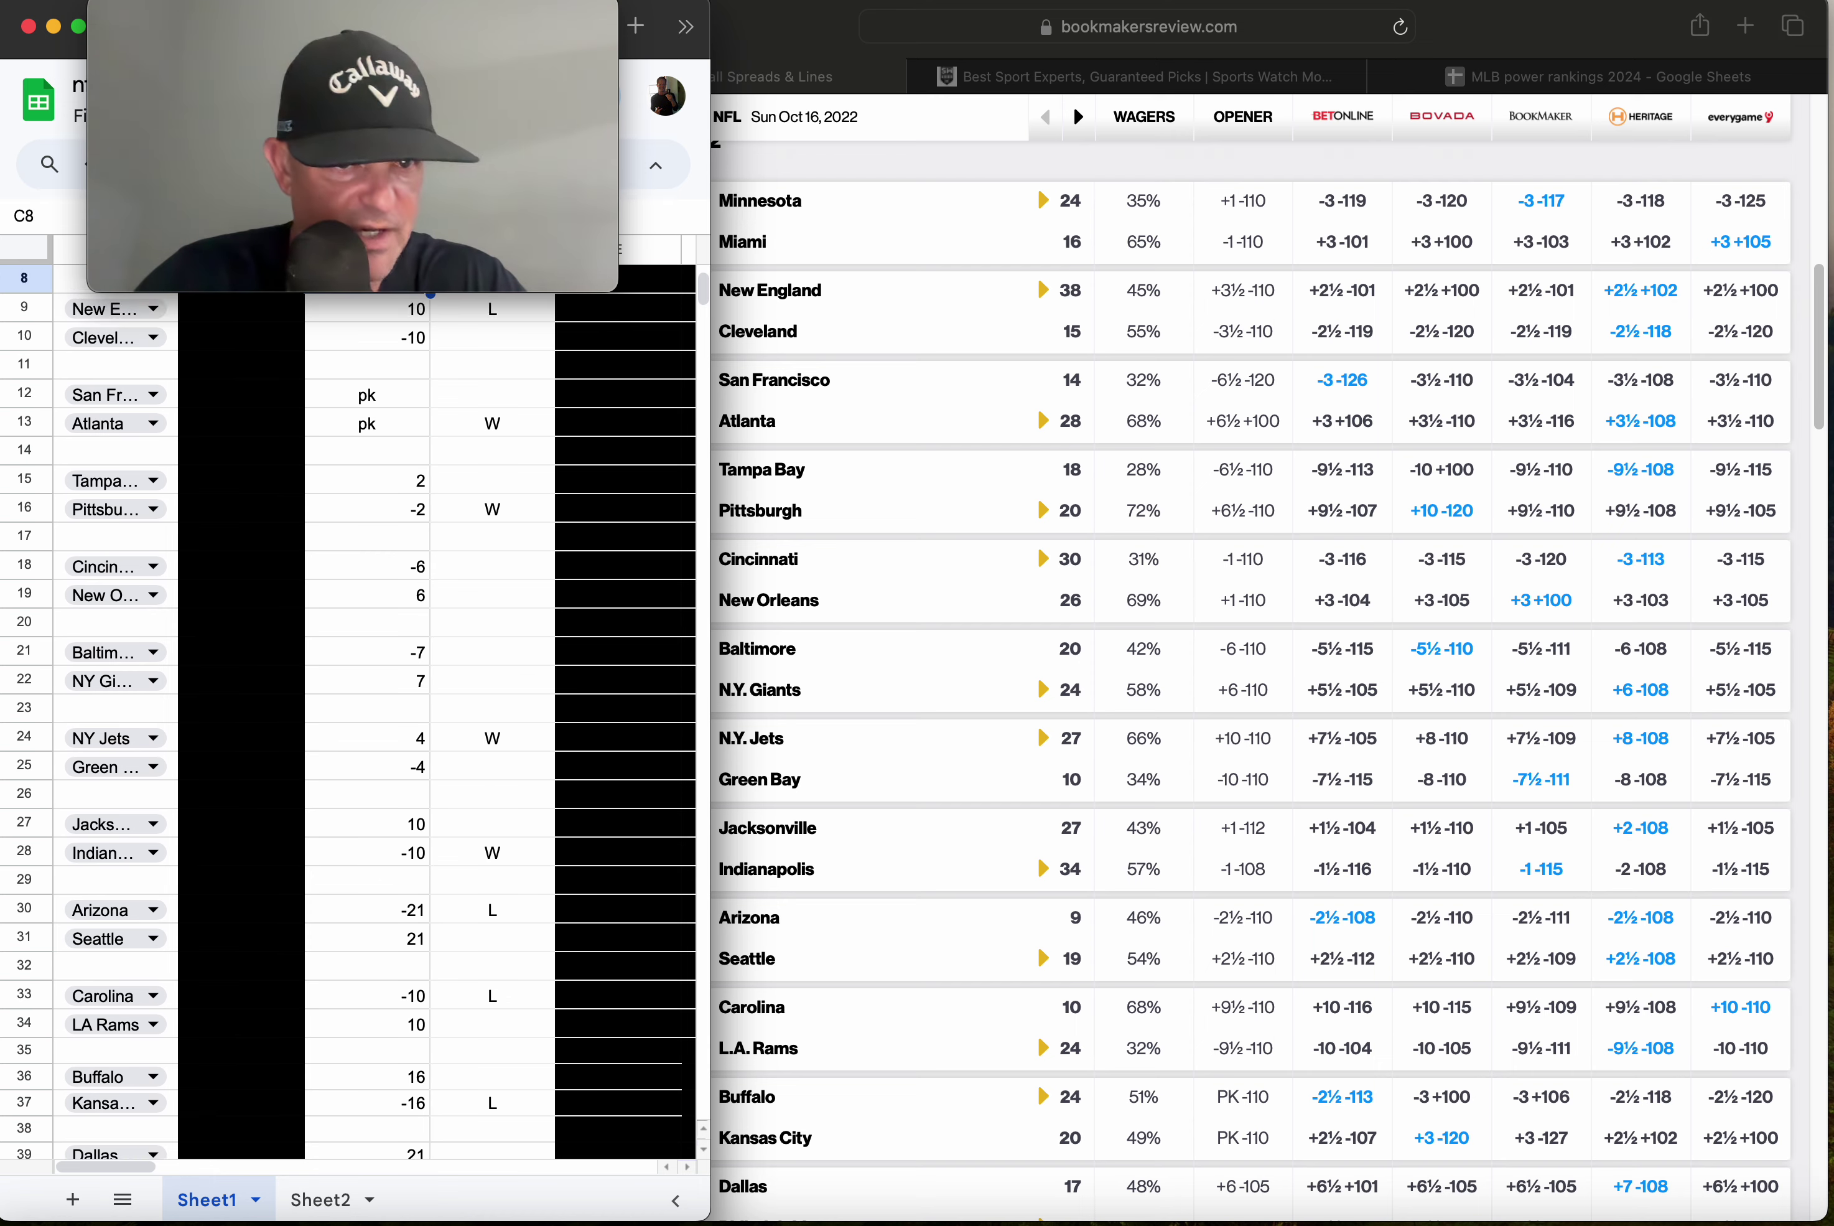
key("Up")
key("Up")
key("Up")
key("Up")
key("Up")
key("Up")
key("Up")
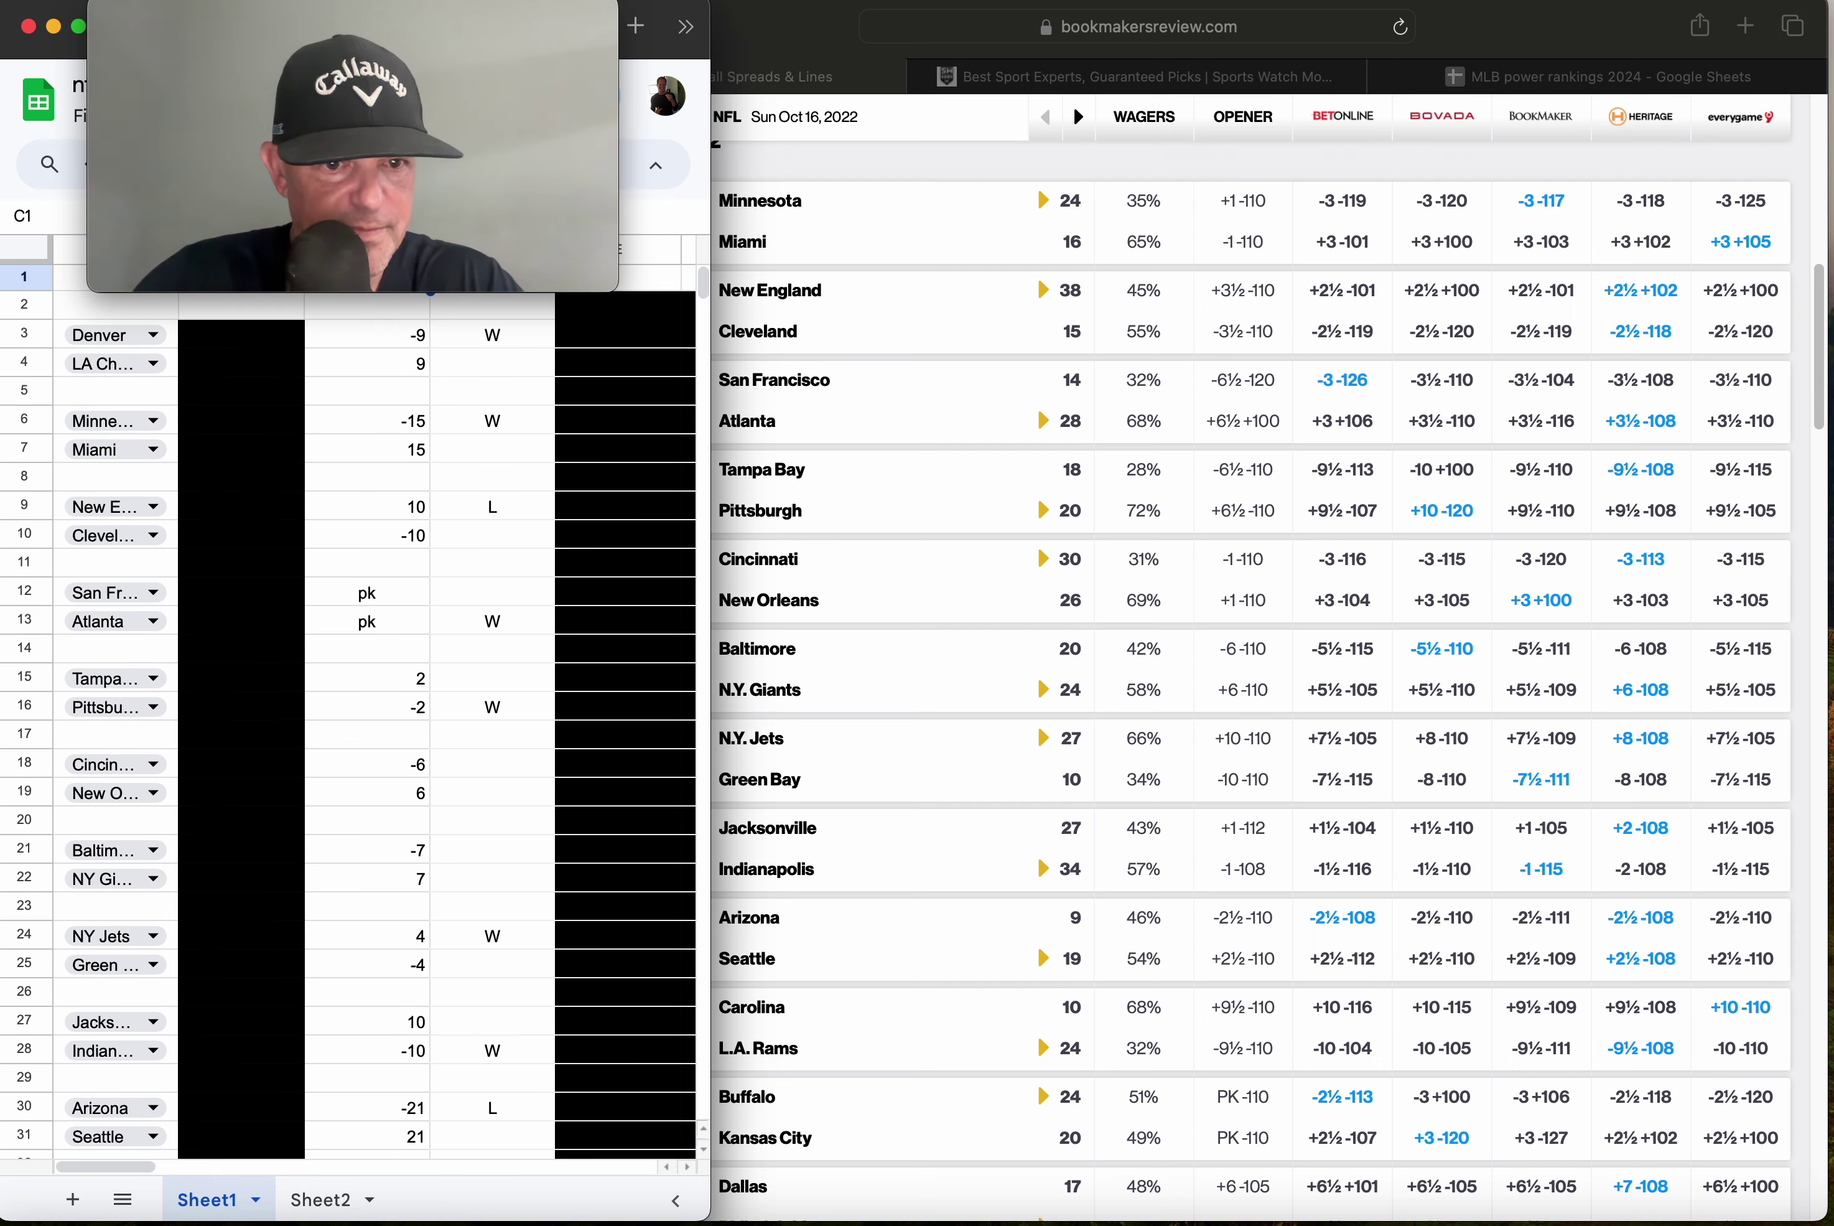
Compare Sheet1's Cincinnati–New Orleans and Baltimore–NY Giants lines with the bookmakers' October 16 odds and scores.
left_click(361, 816)
key("Right")
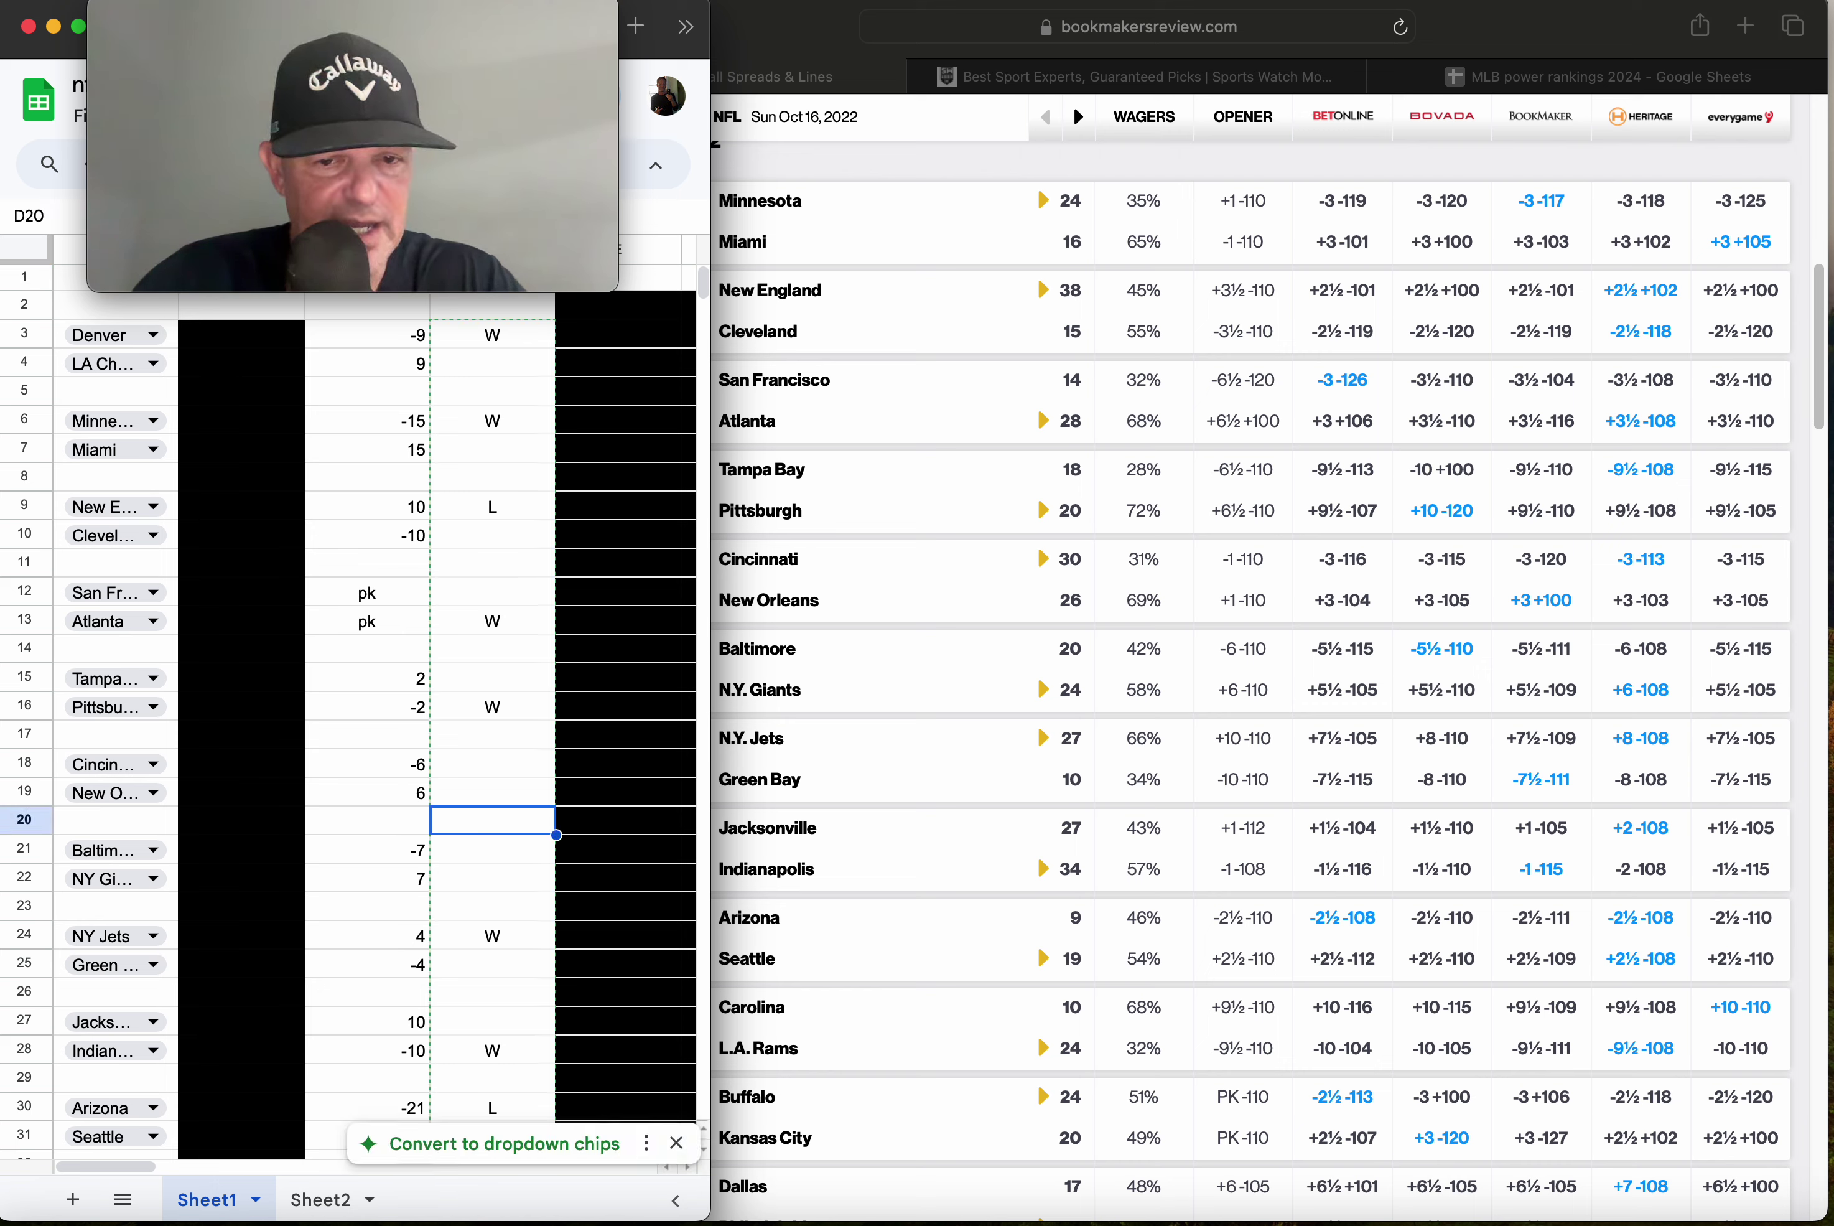
key("Up")
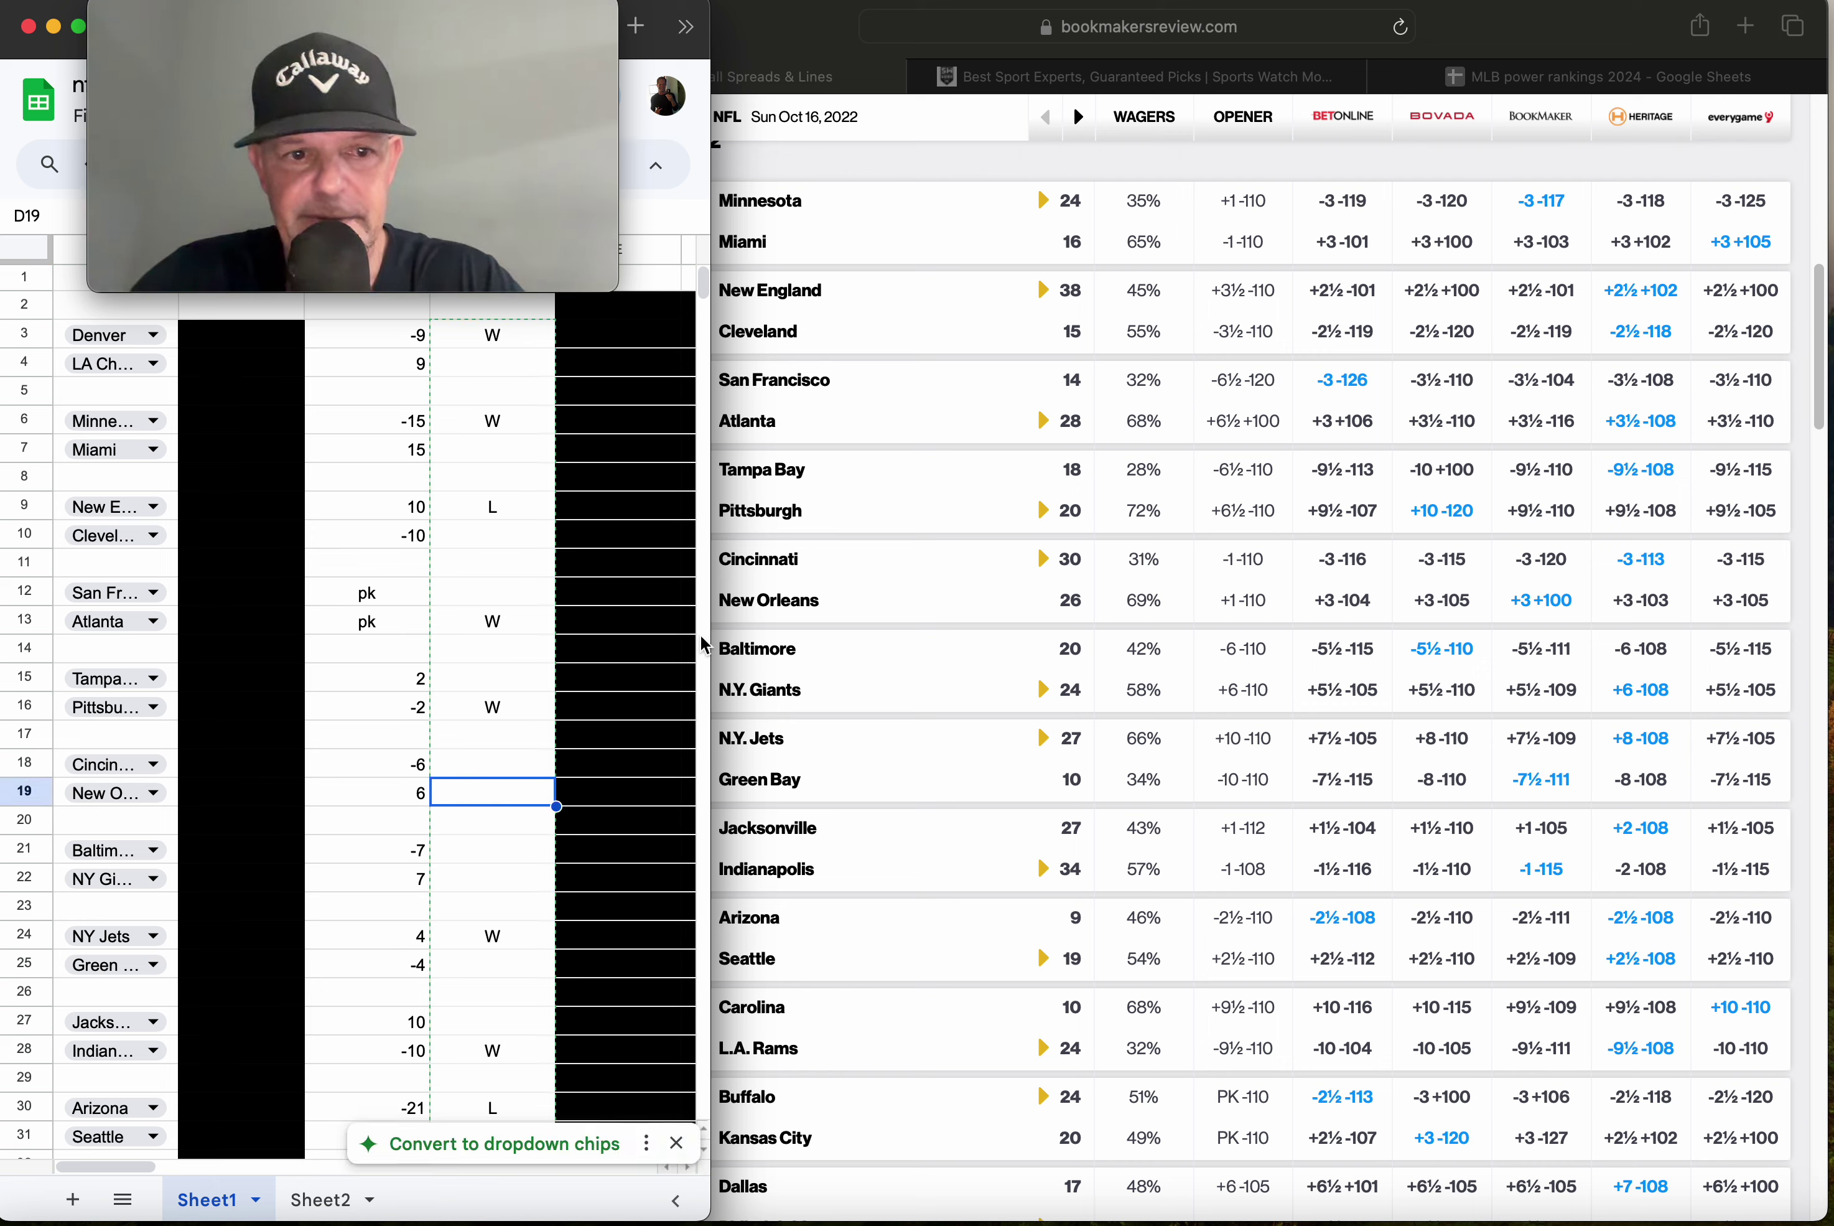
left_click(382, 772)
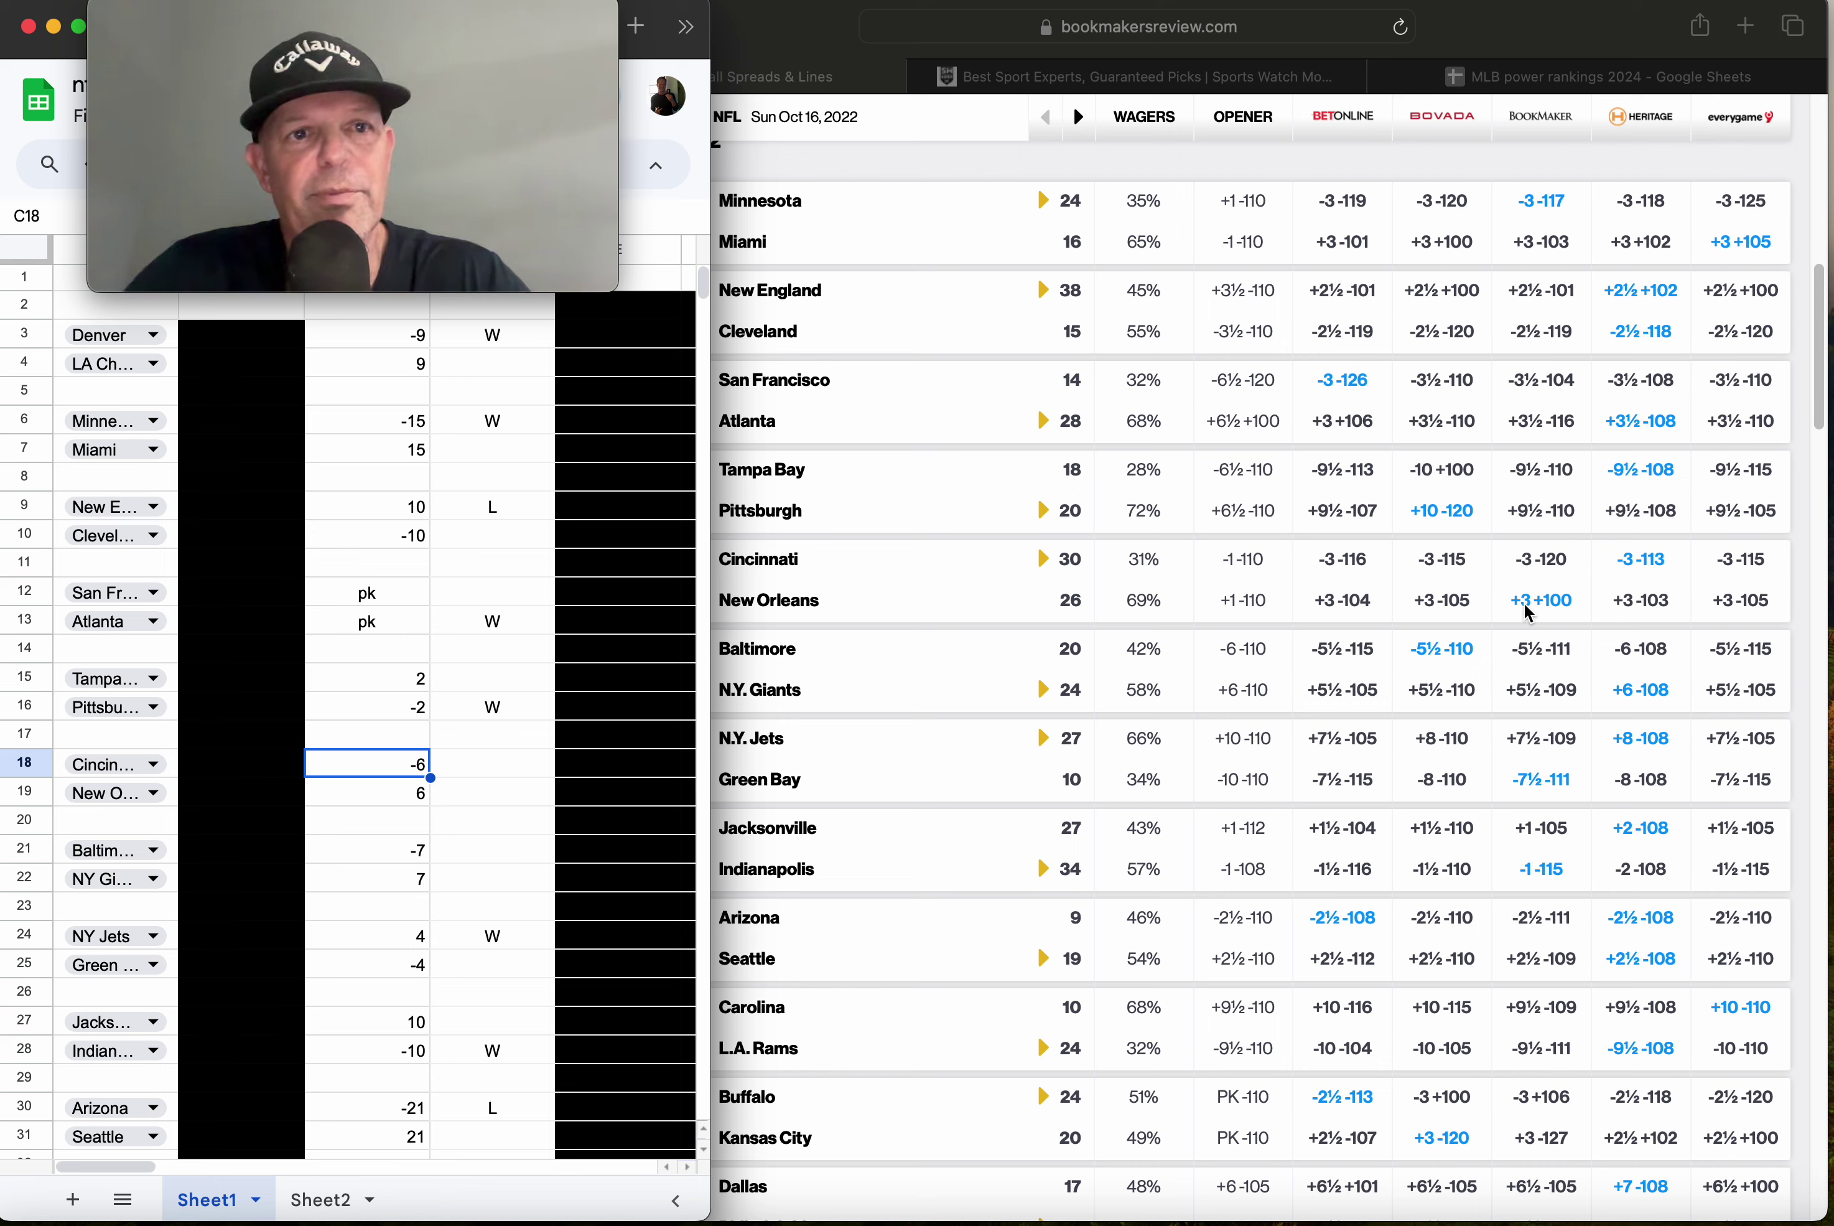
left_click(483, 846)
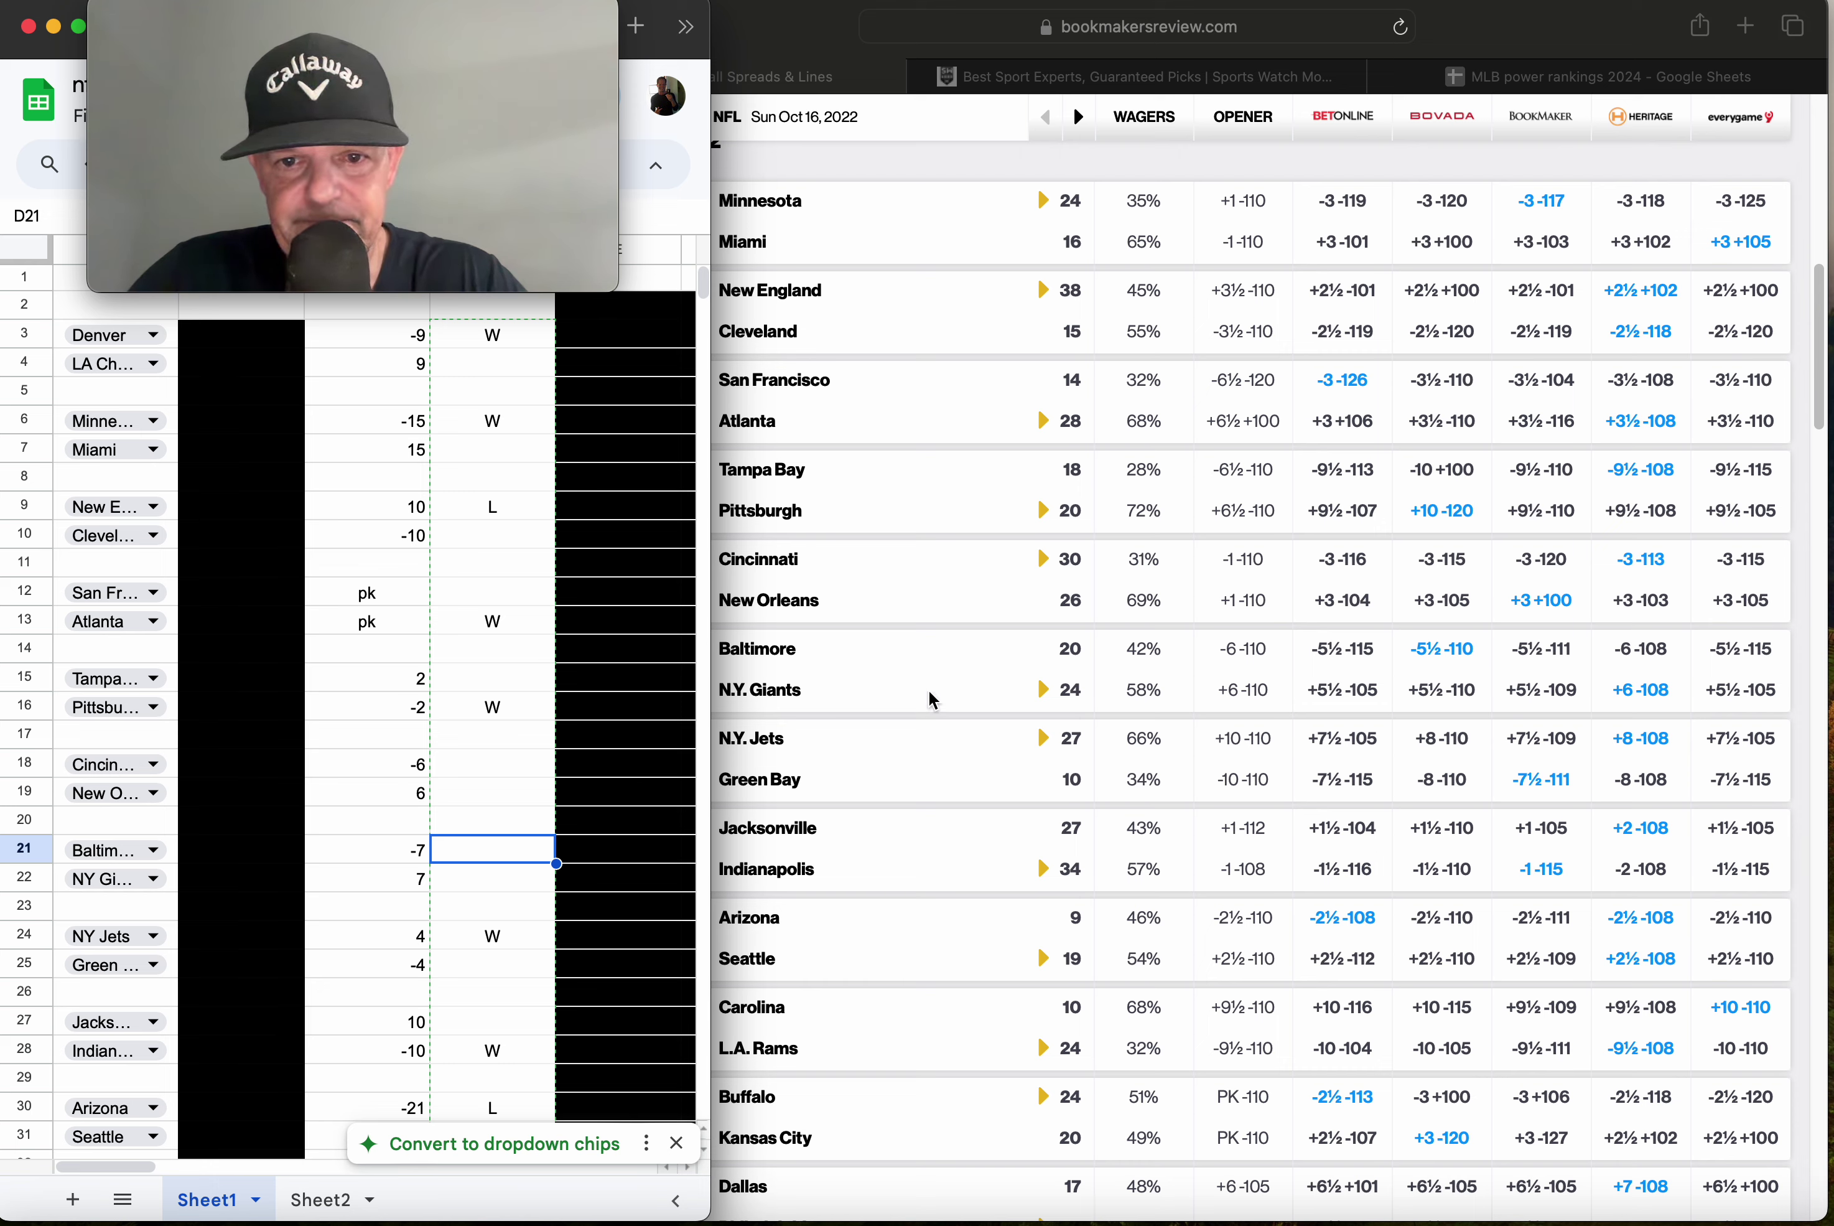
left_click(382, 871)
key("Up")
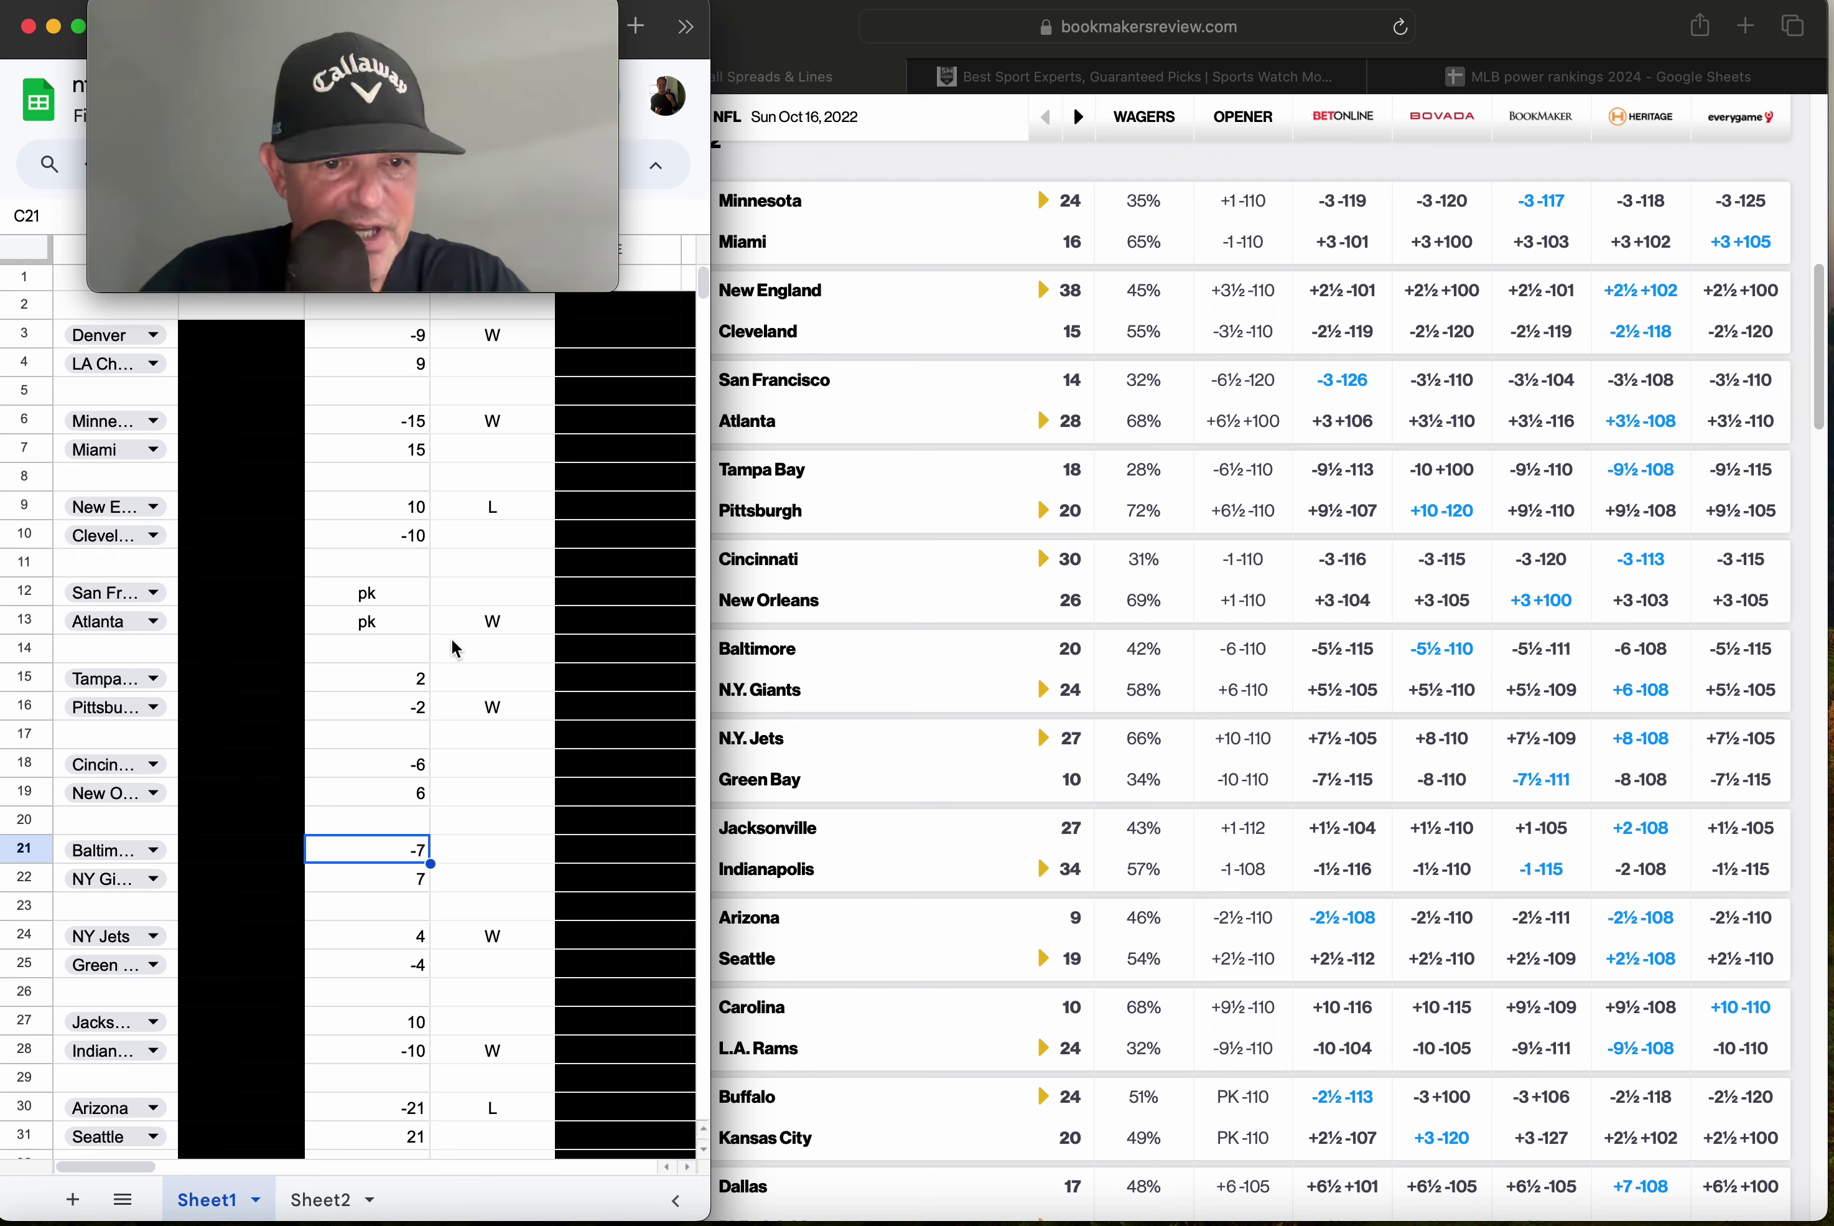
Review the recorded results in column D of Sheet1 from Cincinnati down to the end of the Washington–Chicago game.
left_click(453, 769)
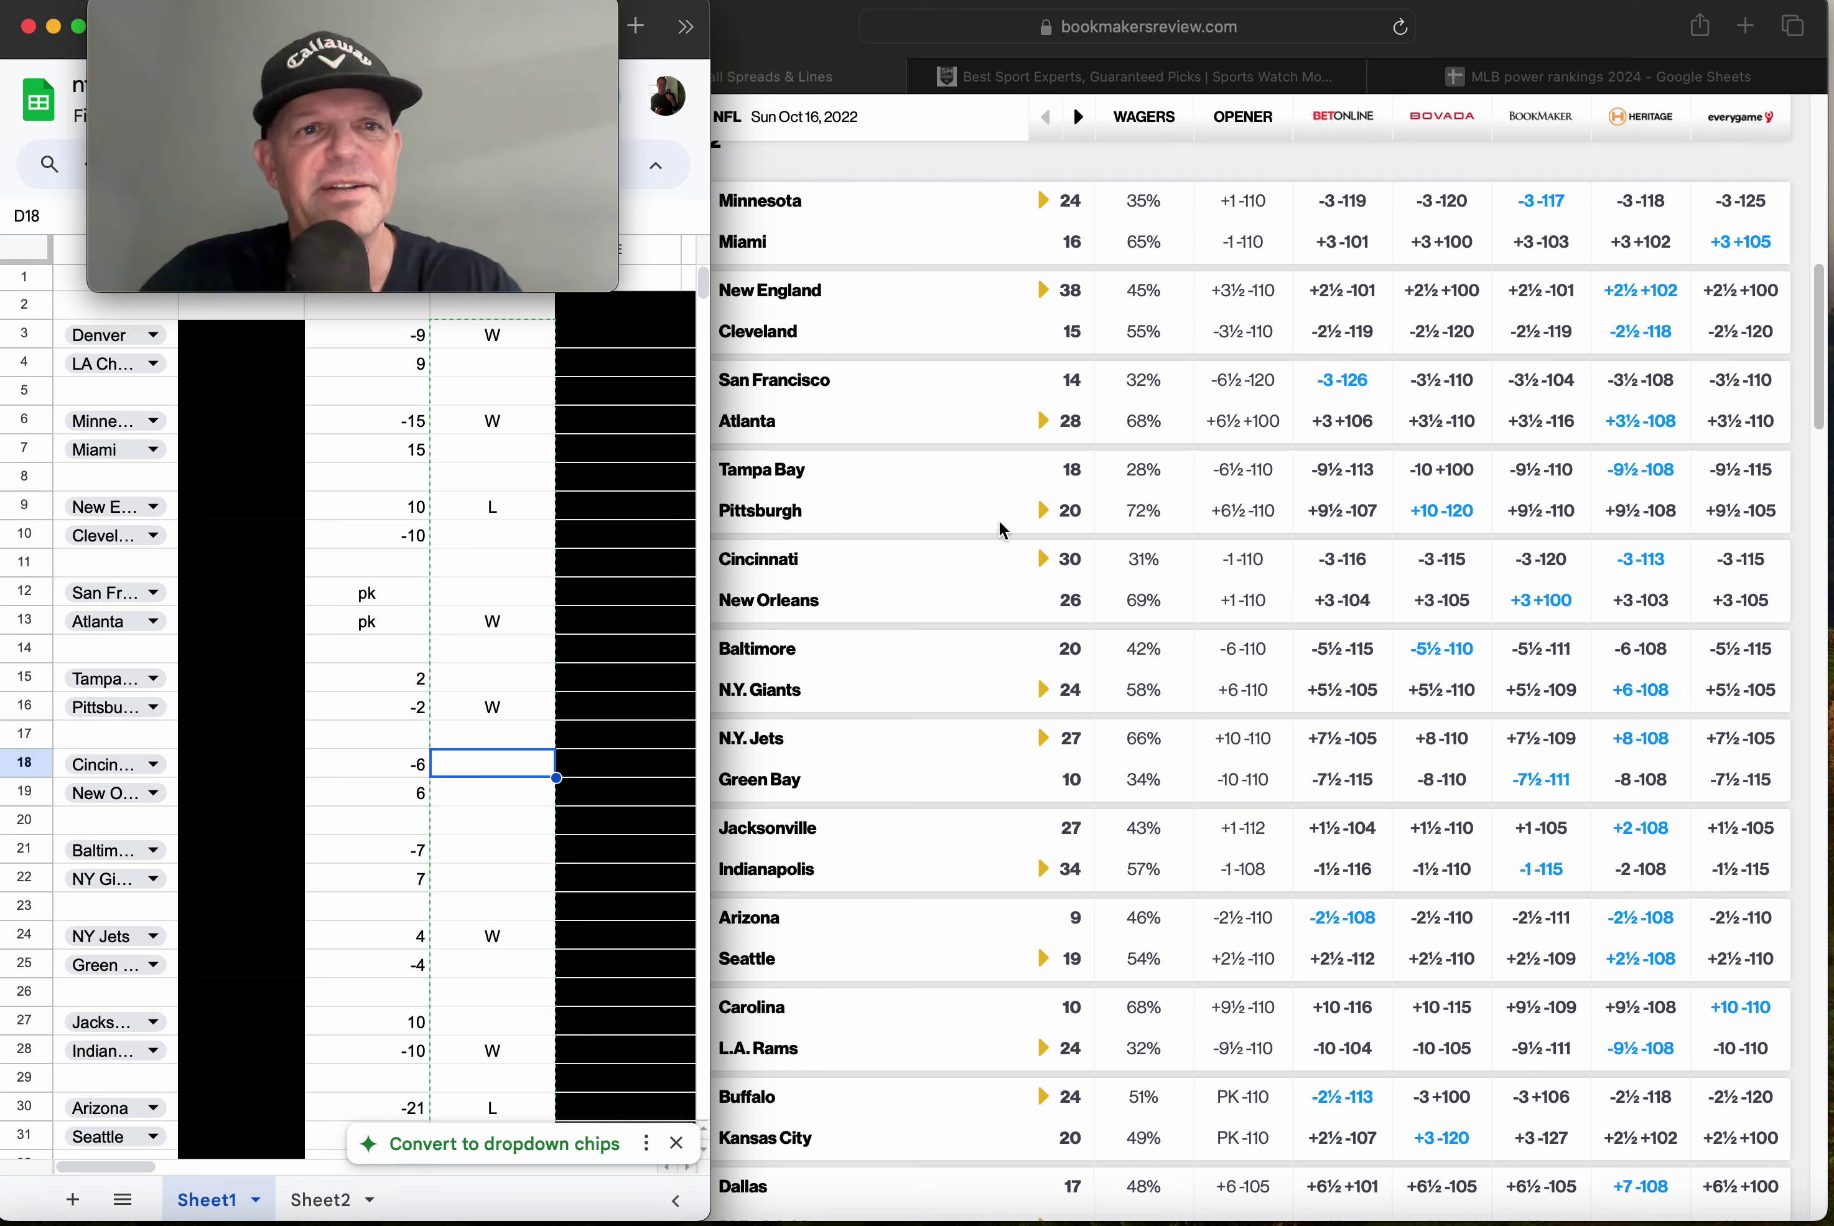
key("Down")
key("Down")
key("Down")
key("Down")
key("Down")
key("Down")
key("Down")
key("Down")
key("Down")
key("Down")
key("Down")
key("Down")
key("Down")
key("Down")
key("Down")
key("Down")
key("Down")
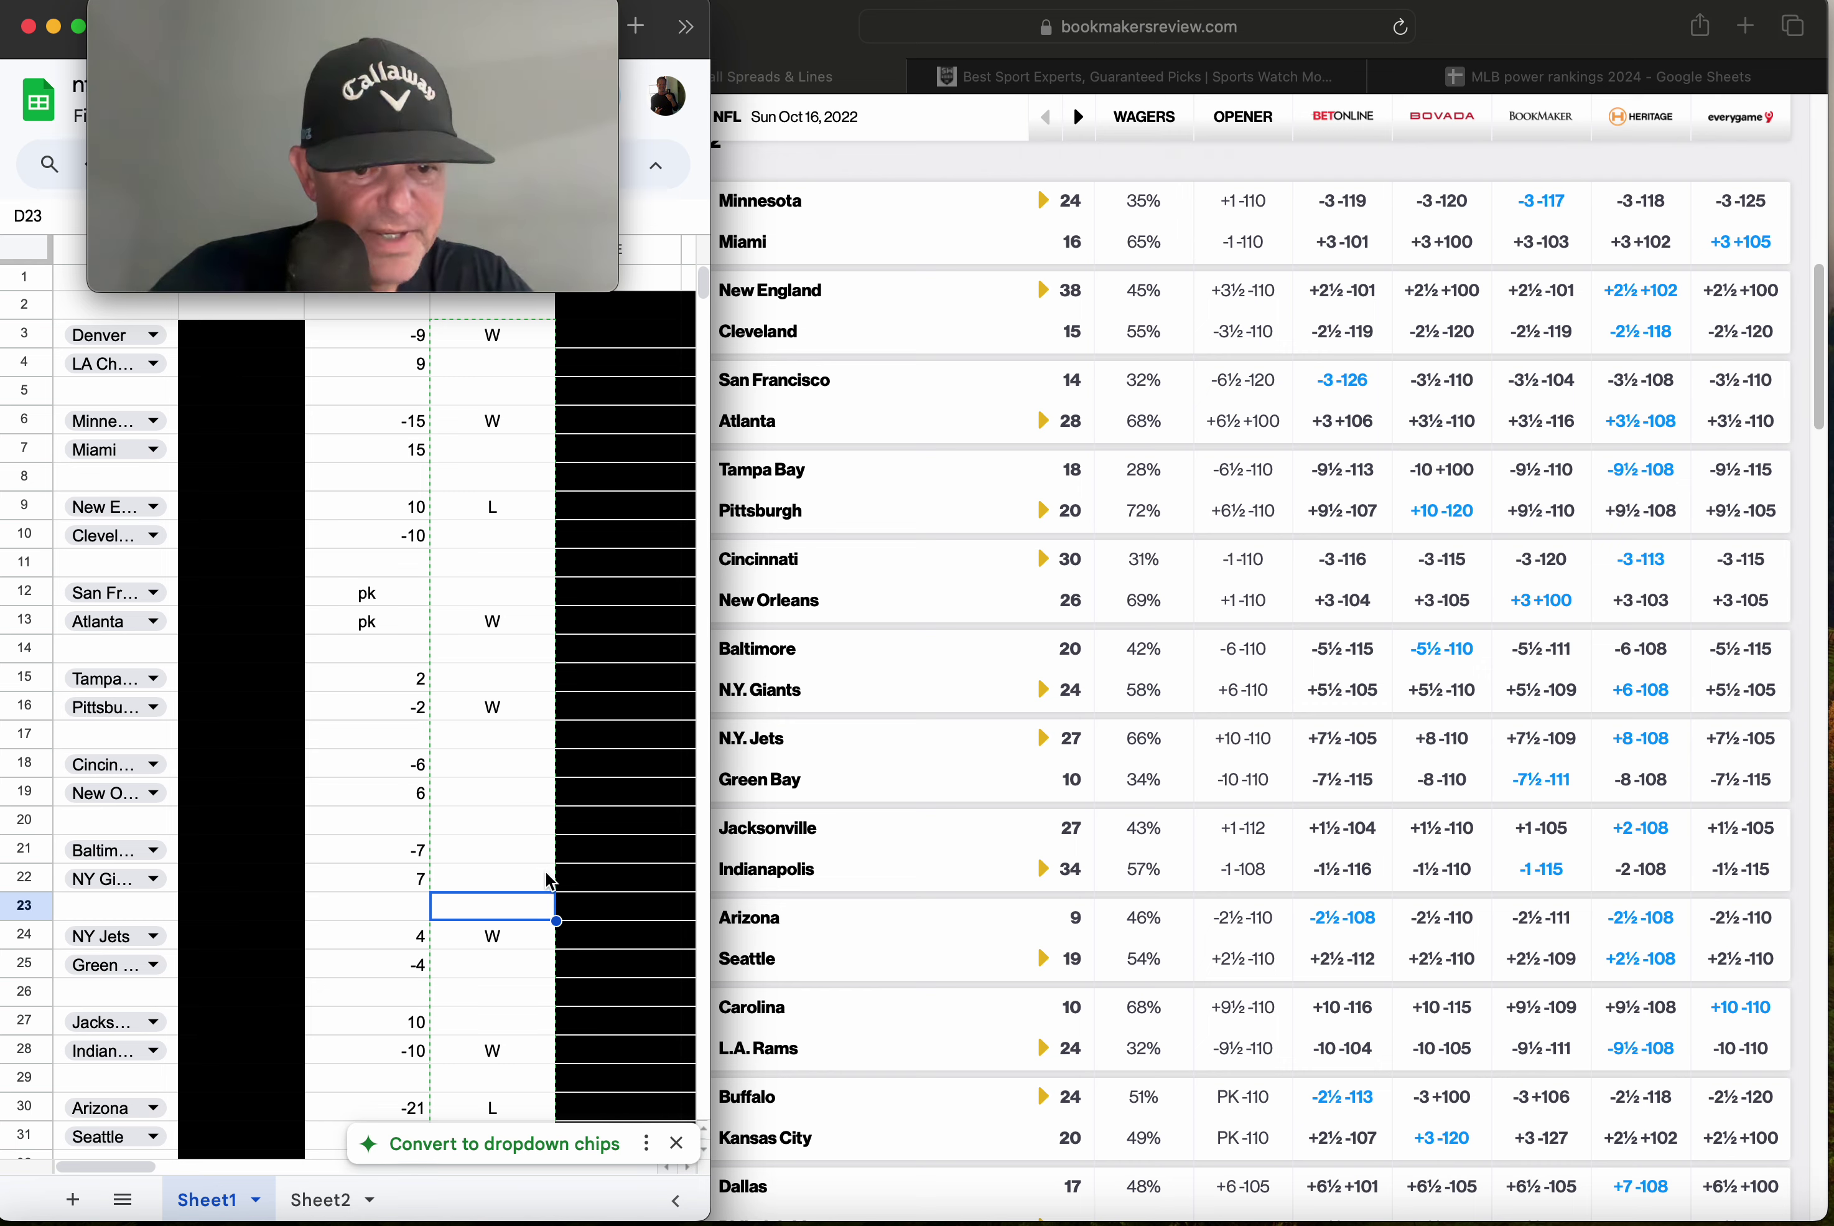
key("Down")
key("Down")
key("Down")
key("Down")
key("Down")
key("Down")
key("Down")
key("Down")
key("Down")
key("Down")
key("Down")
key("Down")
key("Down")
key("Down")
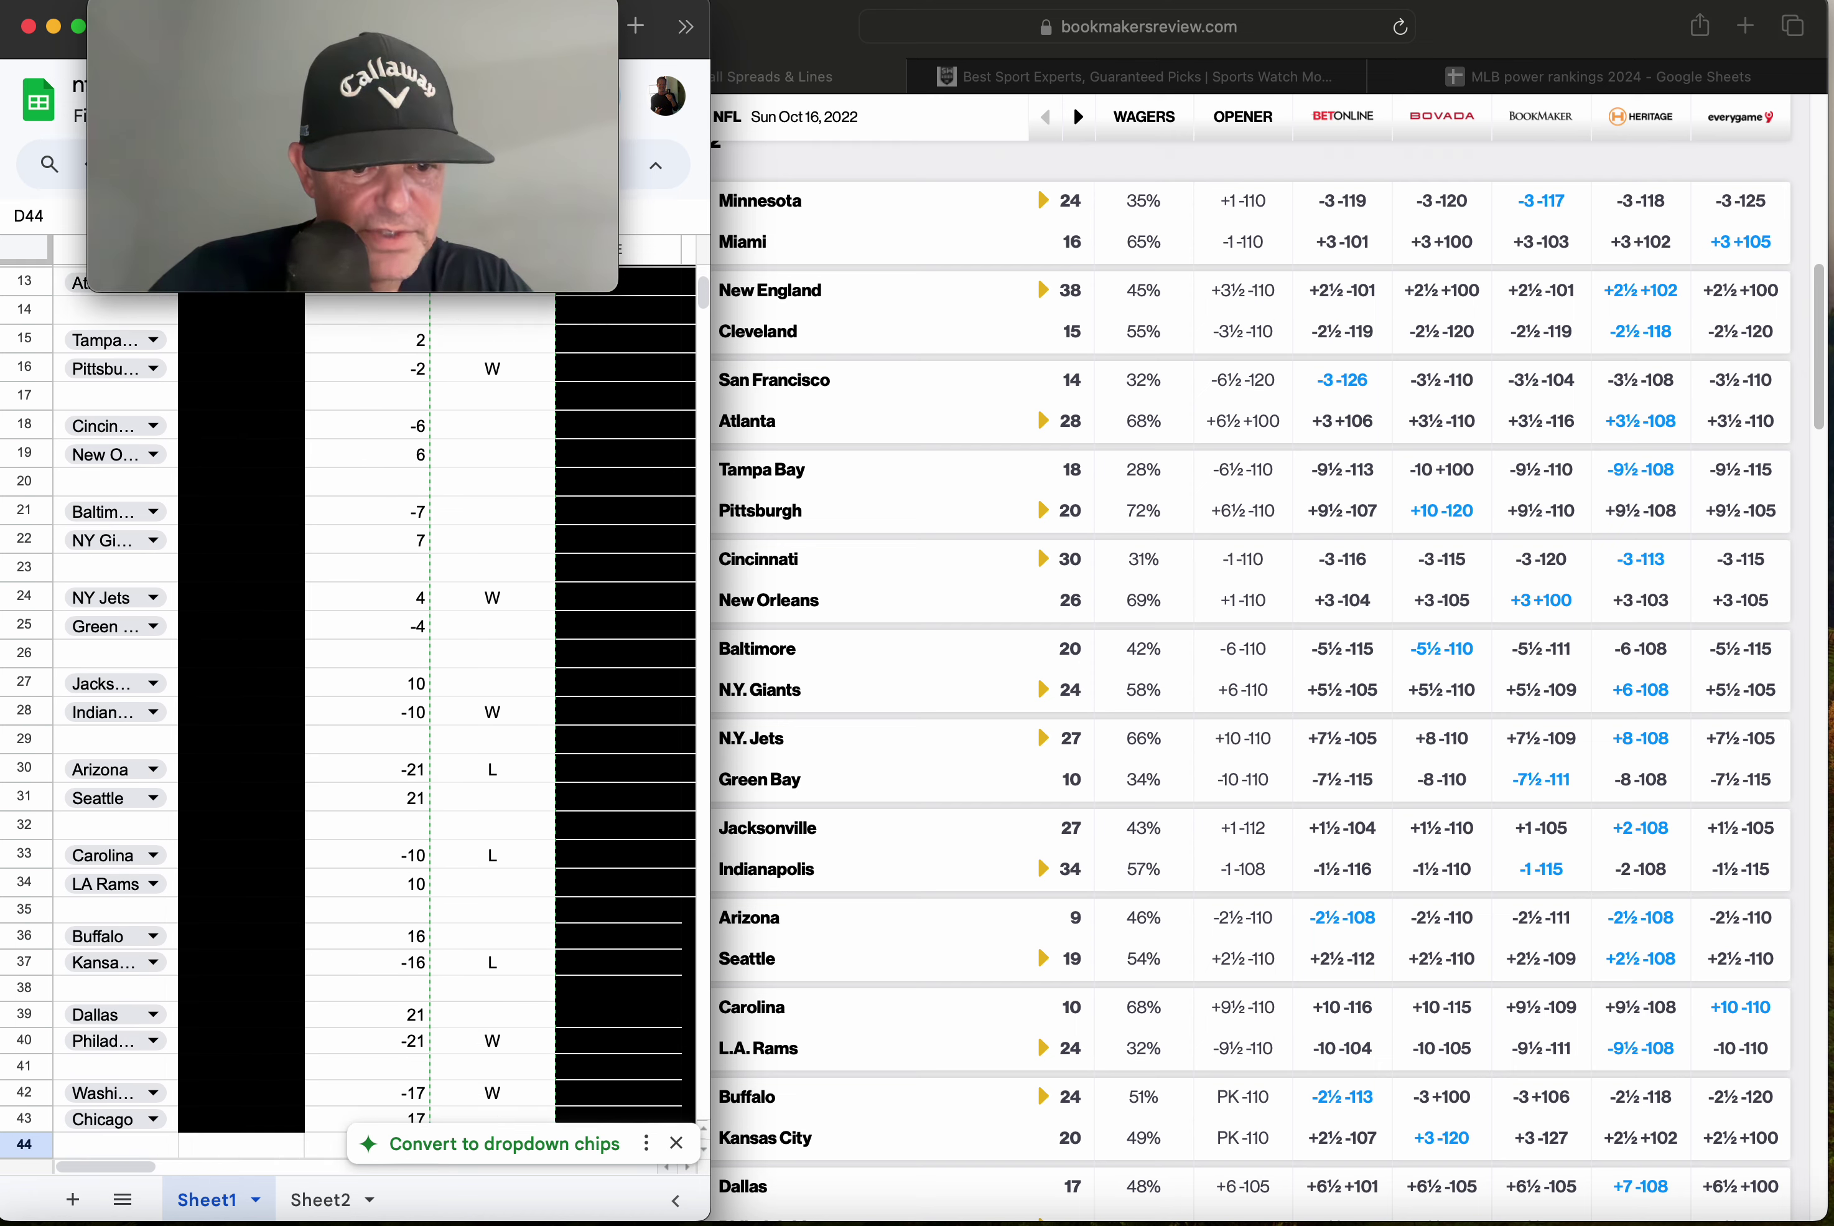
Go back up column D of Sheet1 from the Chicago row to examine the unrecorded Baltimore–NY Giants and Cincinnati–New Orleans games.
key("Up")
key("Up")
key("Up")
key("Up")
key("Up")
key("Up")
key("Up")
key("Up")
key("Up")
key("Up")
key("Up")
key("Up")
key("Up")
key("Up")
key("Up")
key("Up")
key("Up")
key("Up")
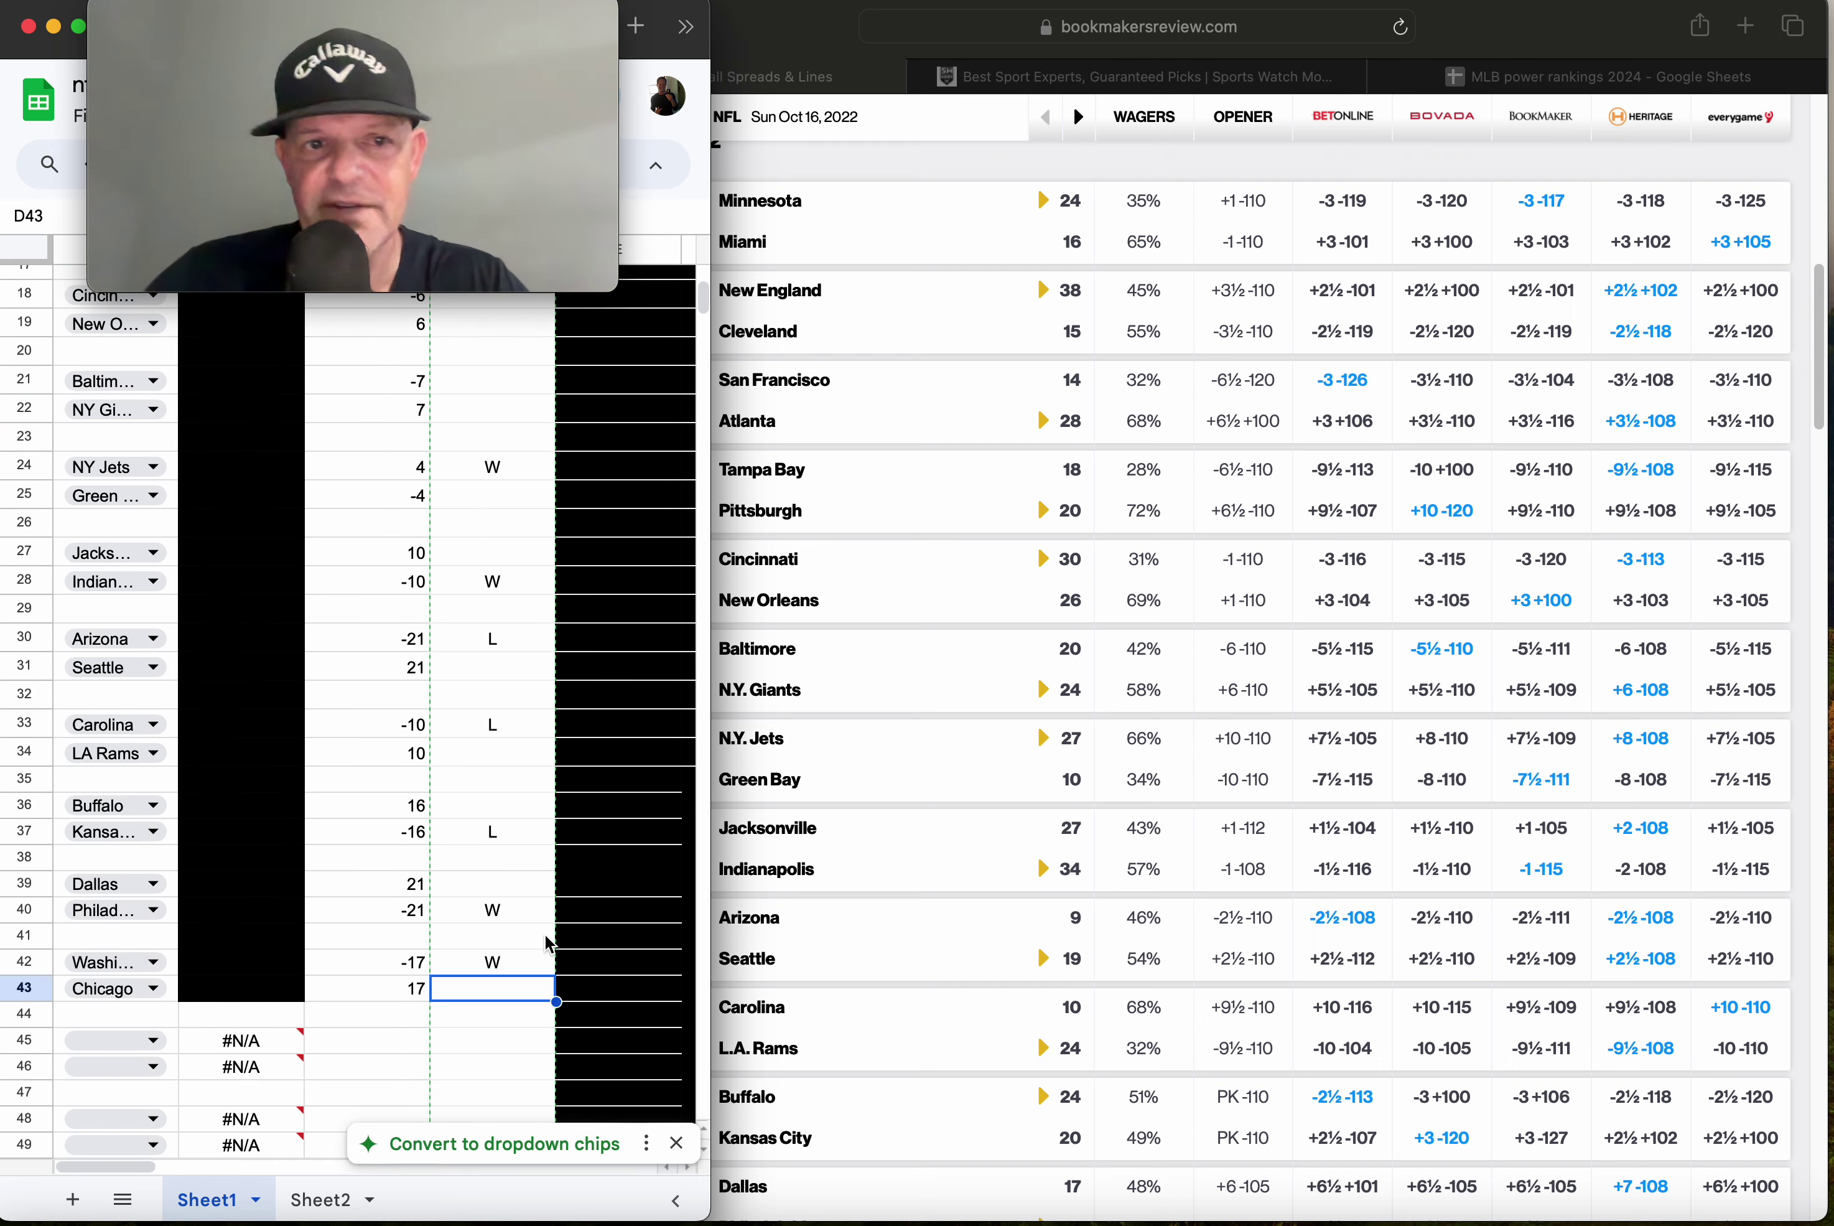
key("Up")
key("Up")
key("Up")
key("Up")
key("Up")
key("Up")
key("Up")
key("Up")
key("Up")
key("Up")
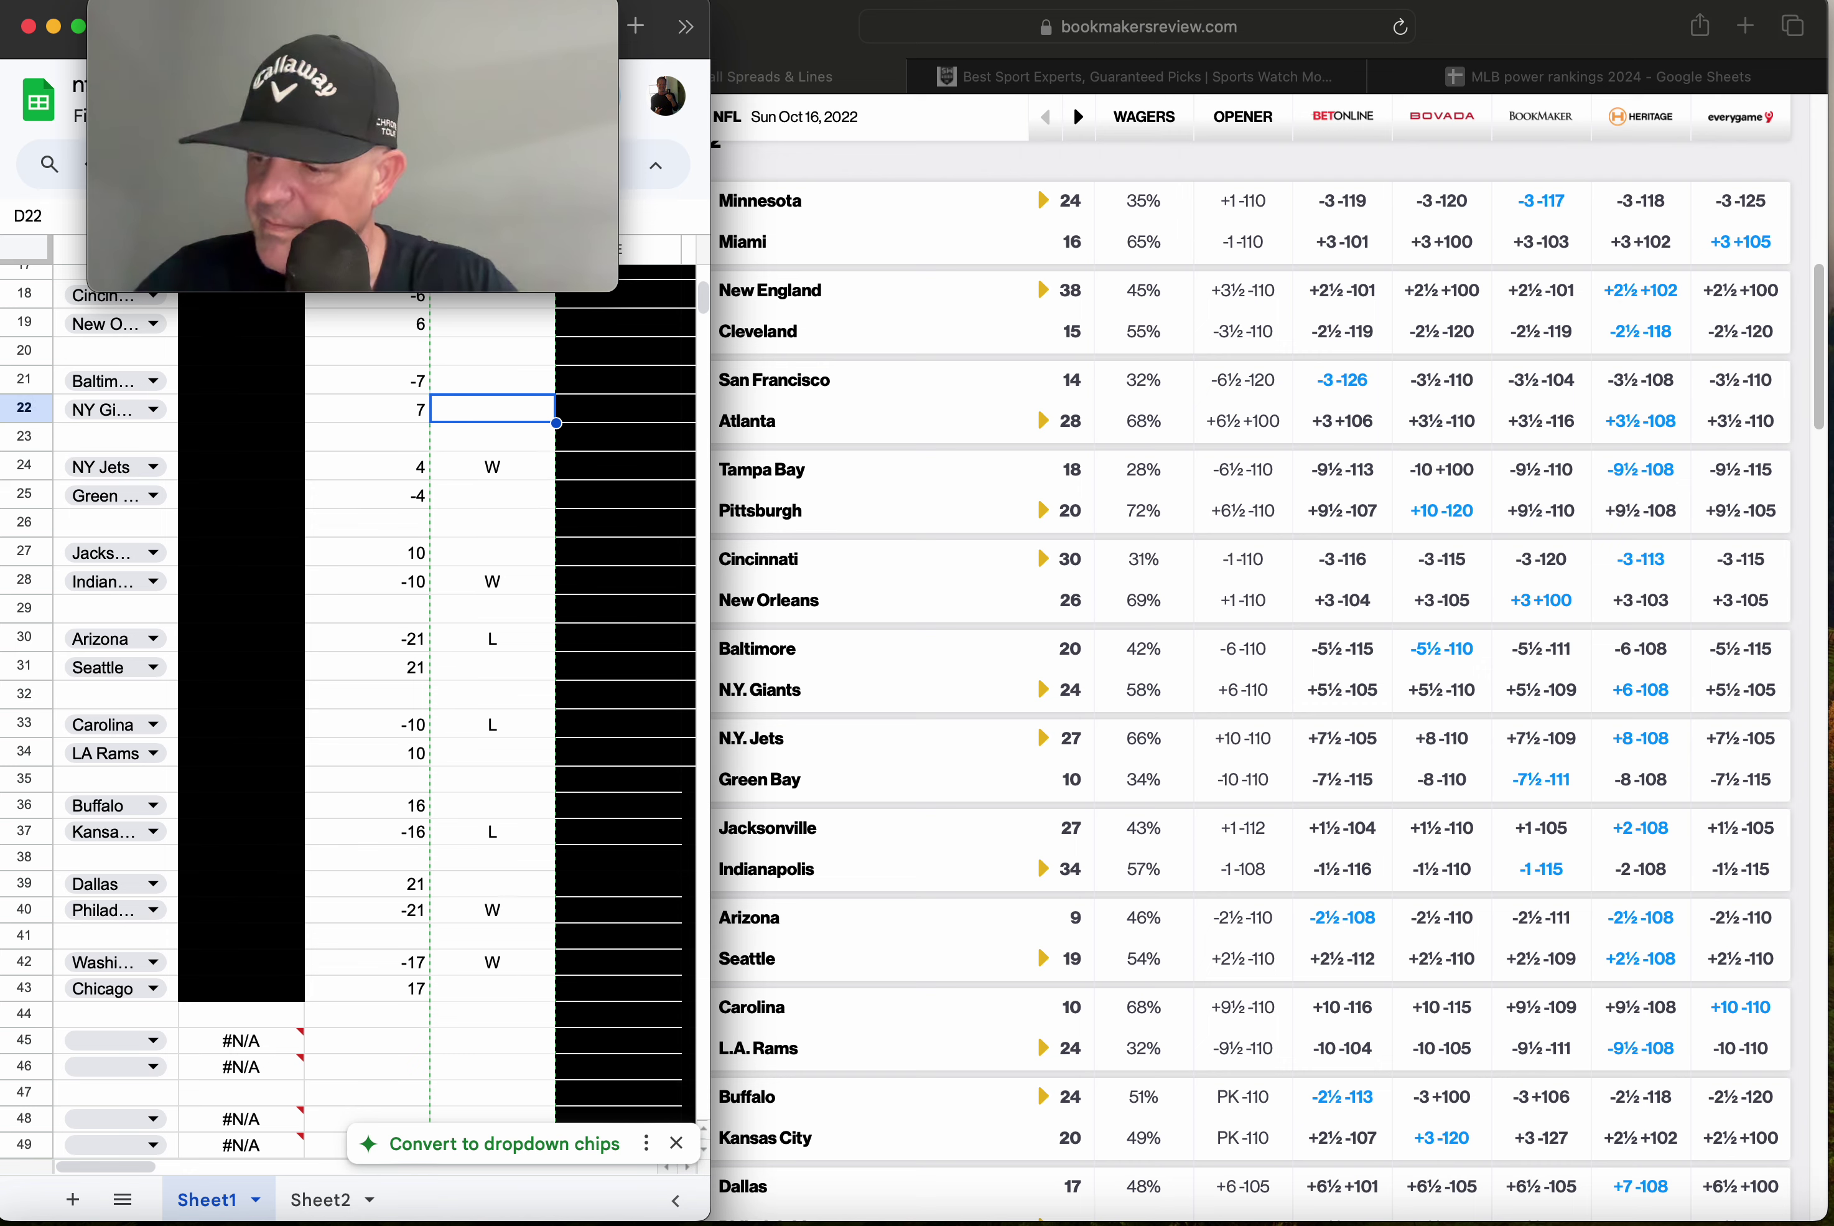
key("Up")
key("Up")
key("Up")
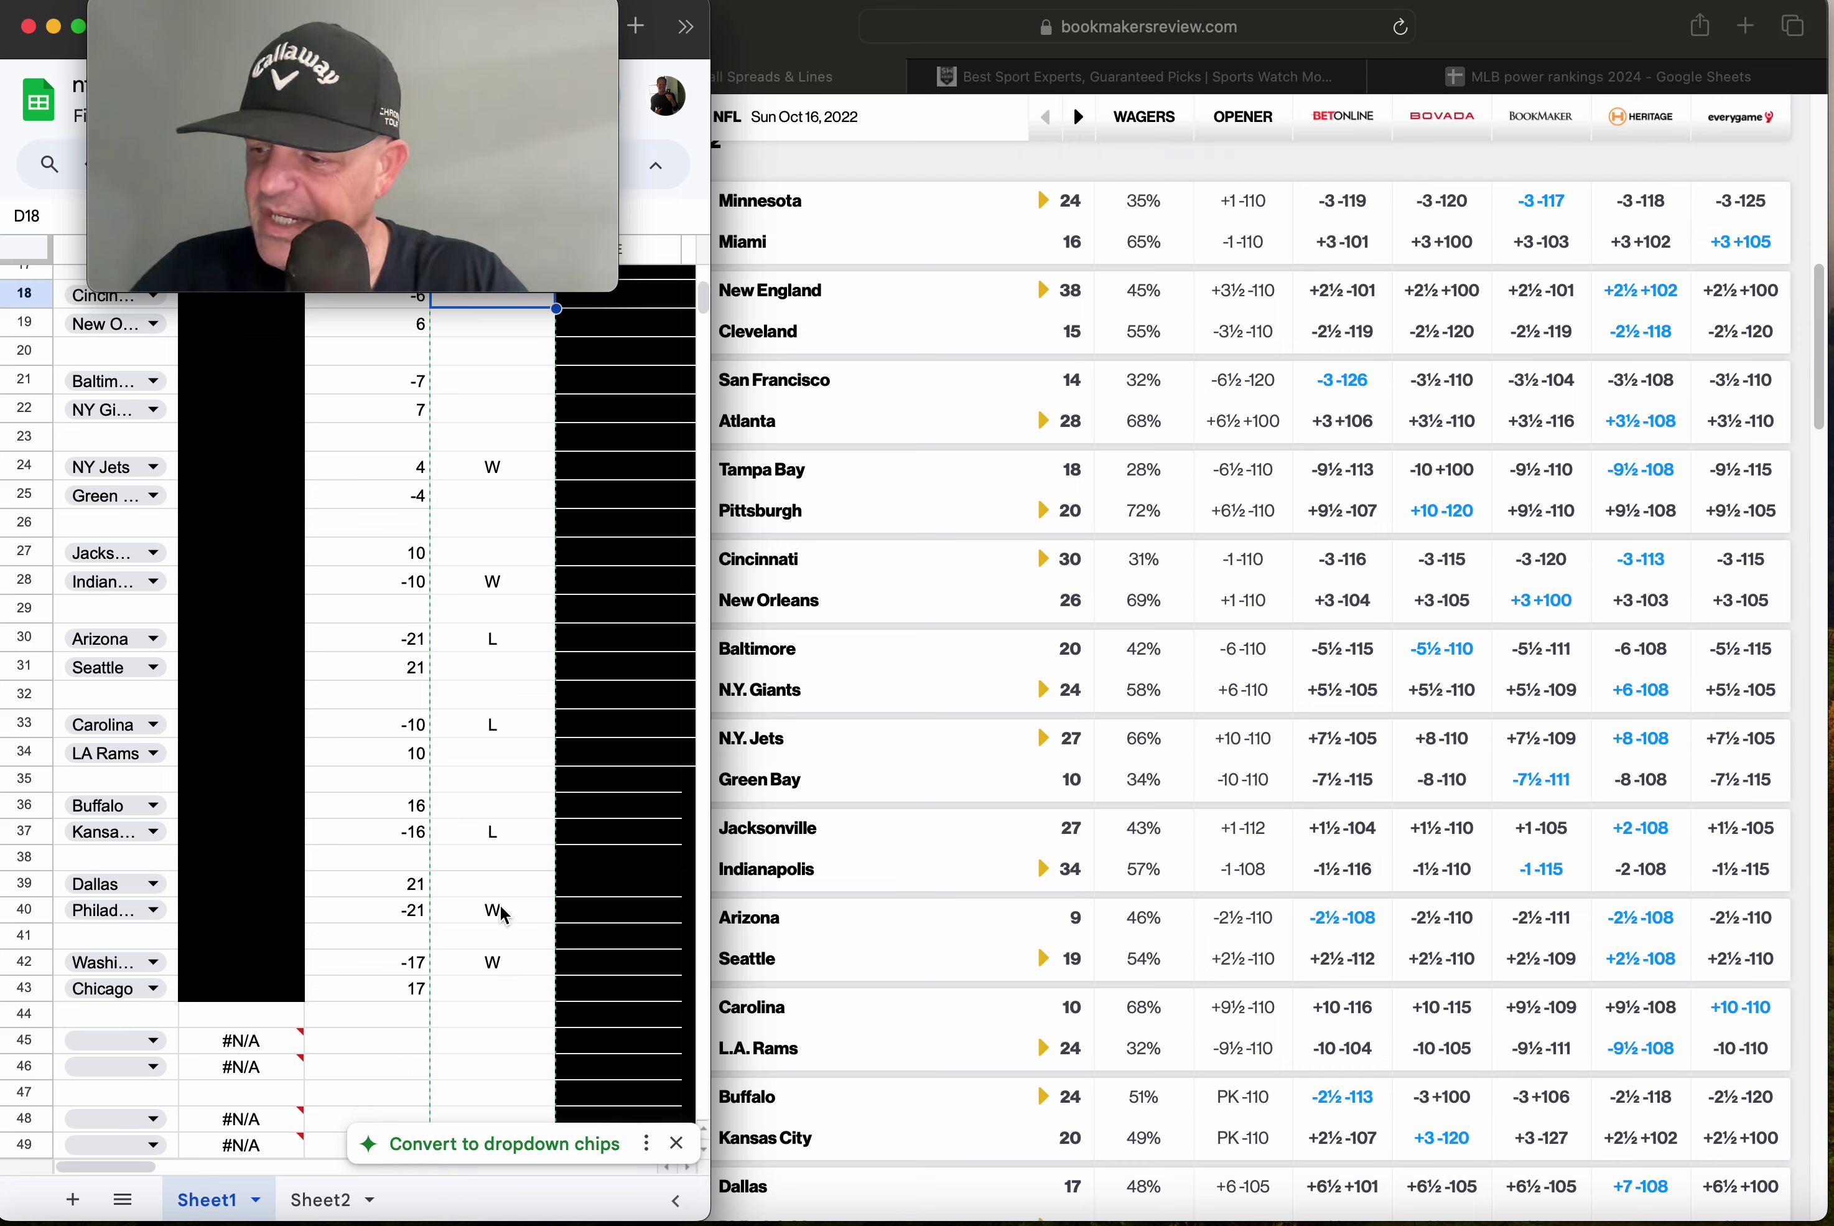
key("Down")
key("Down")
key("Down")
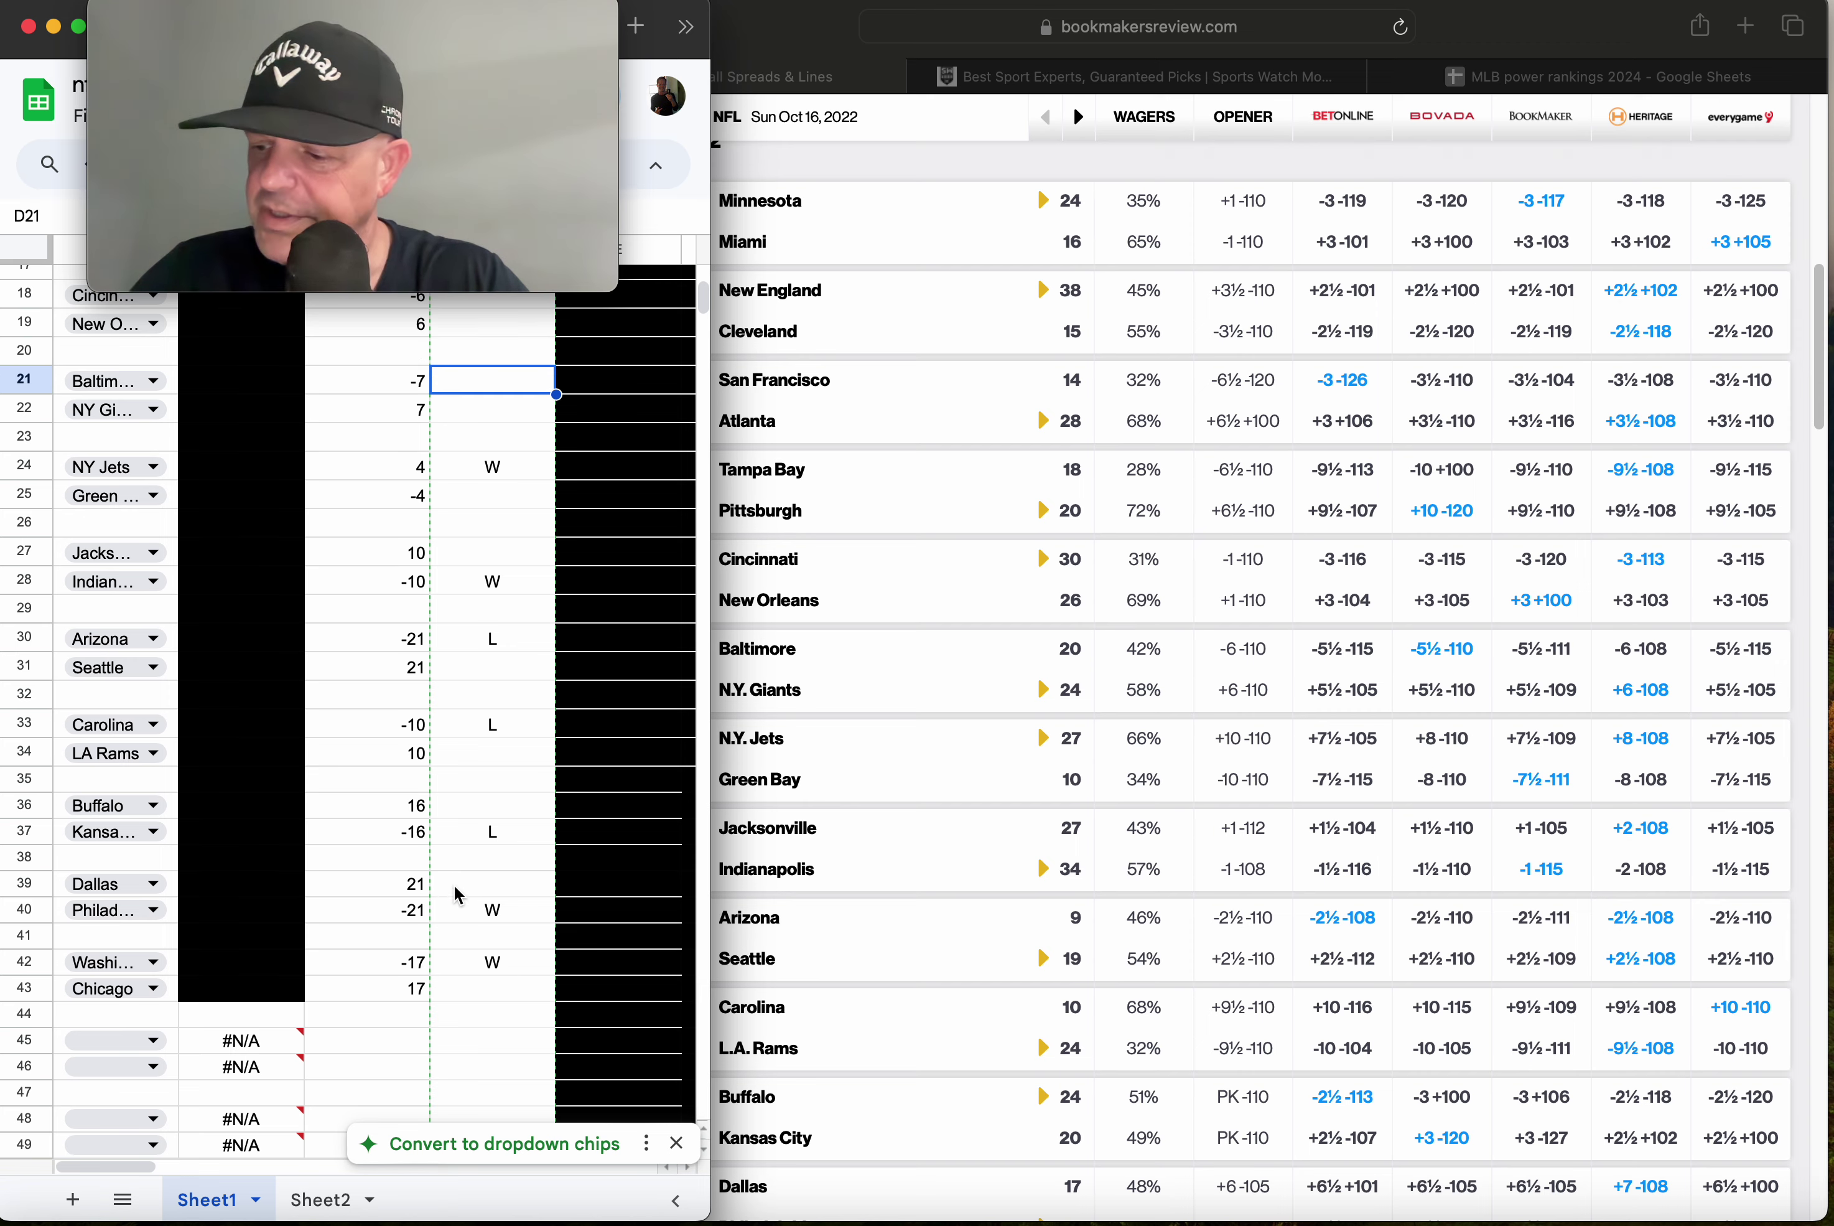
Review the recorded results in column D of Sheet1 from the Baltimore row up to the San Francisco–Atlanta game.
key("Up")
key("Up")
key("Up")
key("Up")
key("Up")
key("Up")
key("Up")
key("Up")
key("Up")
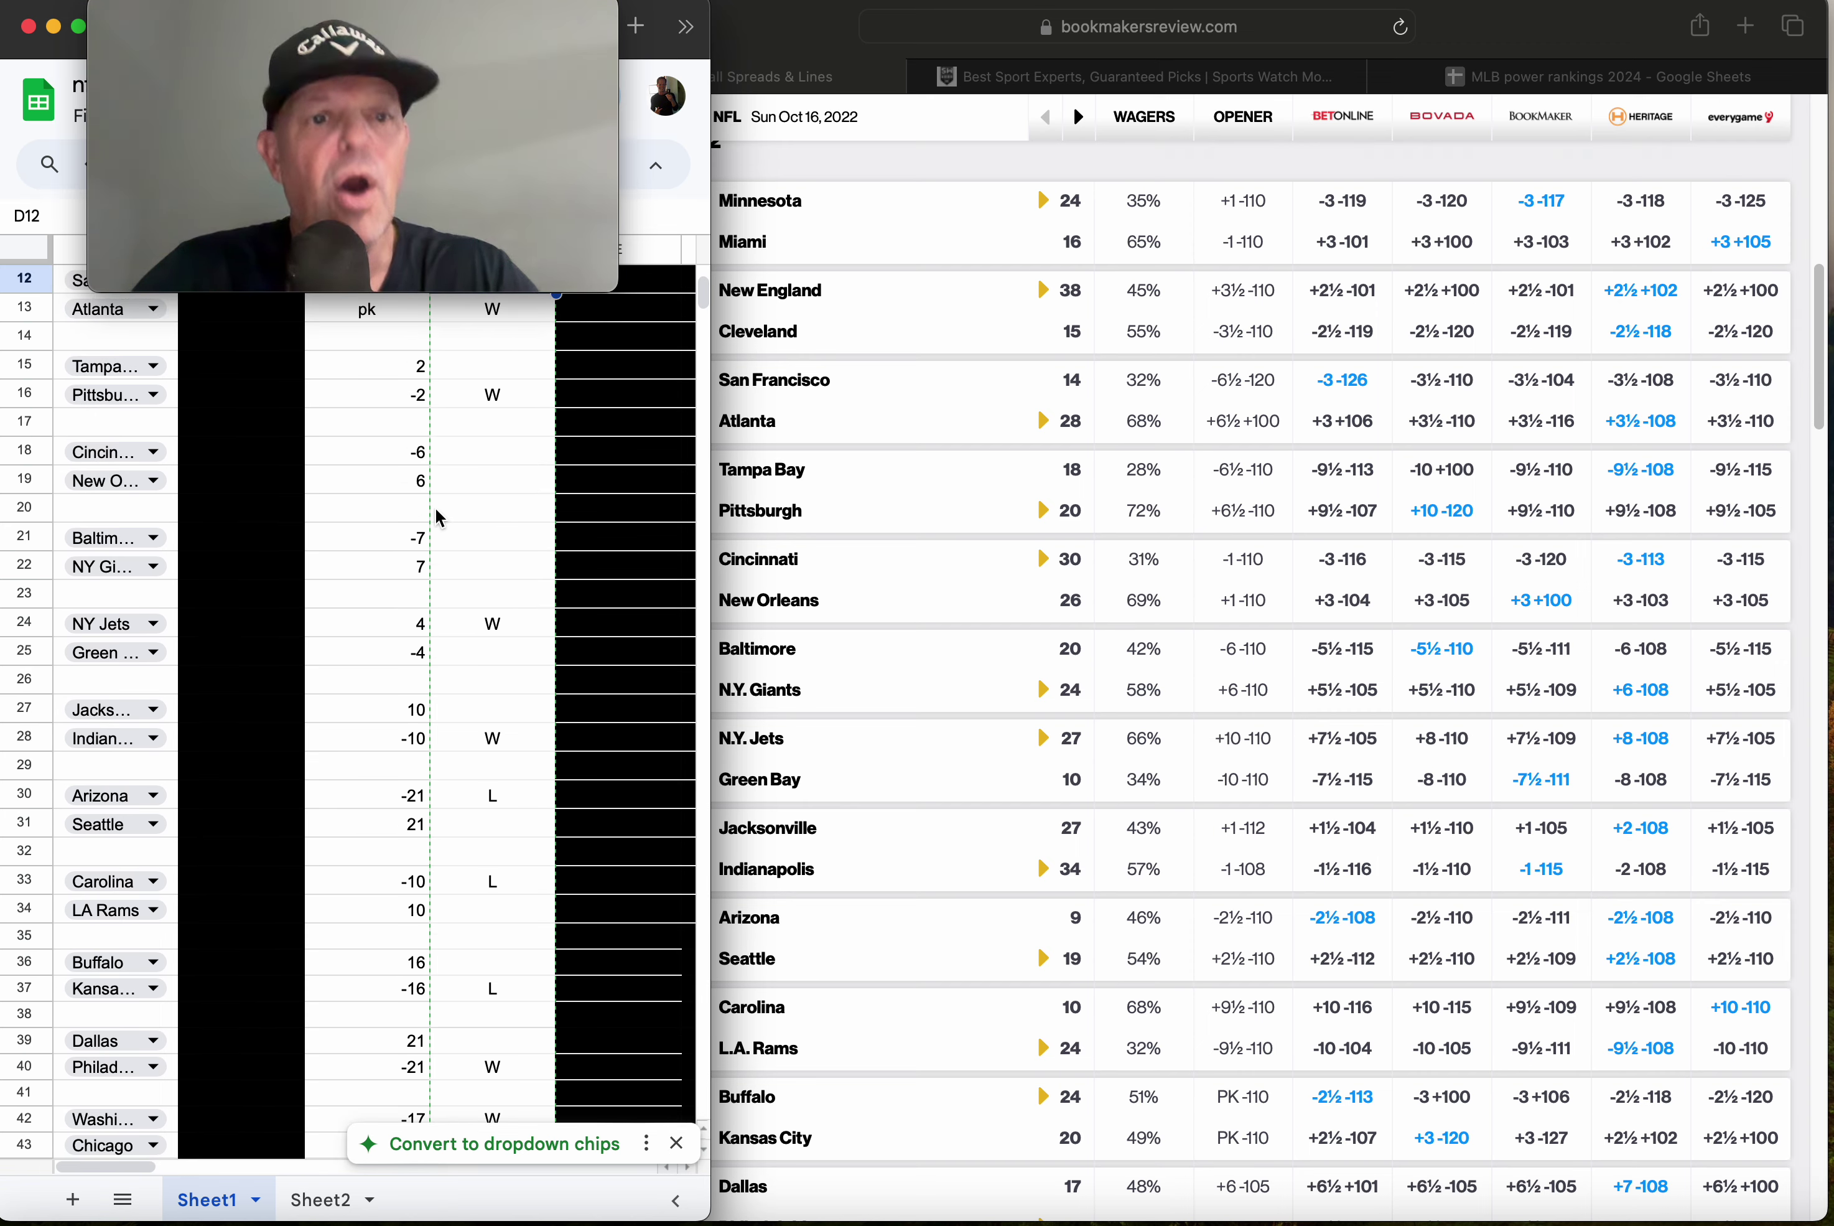
Examine the model's lines for Baltimore–NY Giants, Cincinnati–New Orleans and Carolina in column C of Sheet1.
left_click(447, 547)
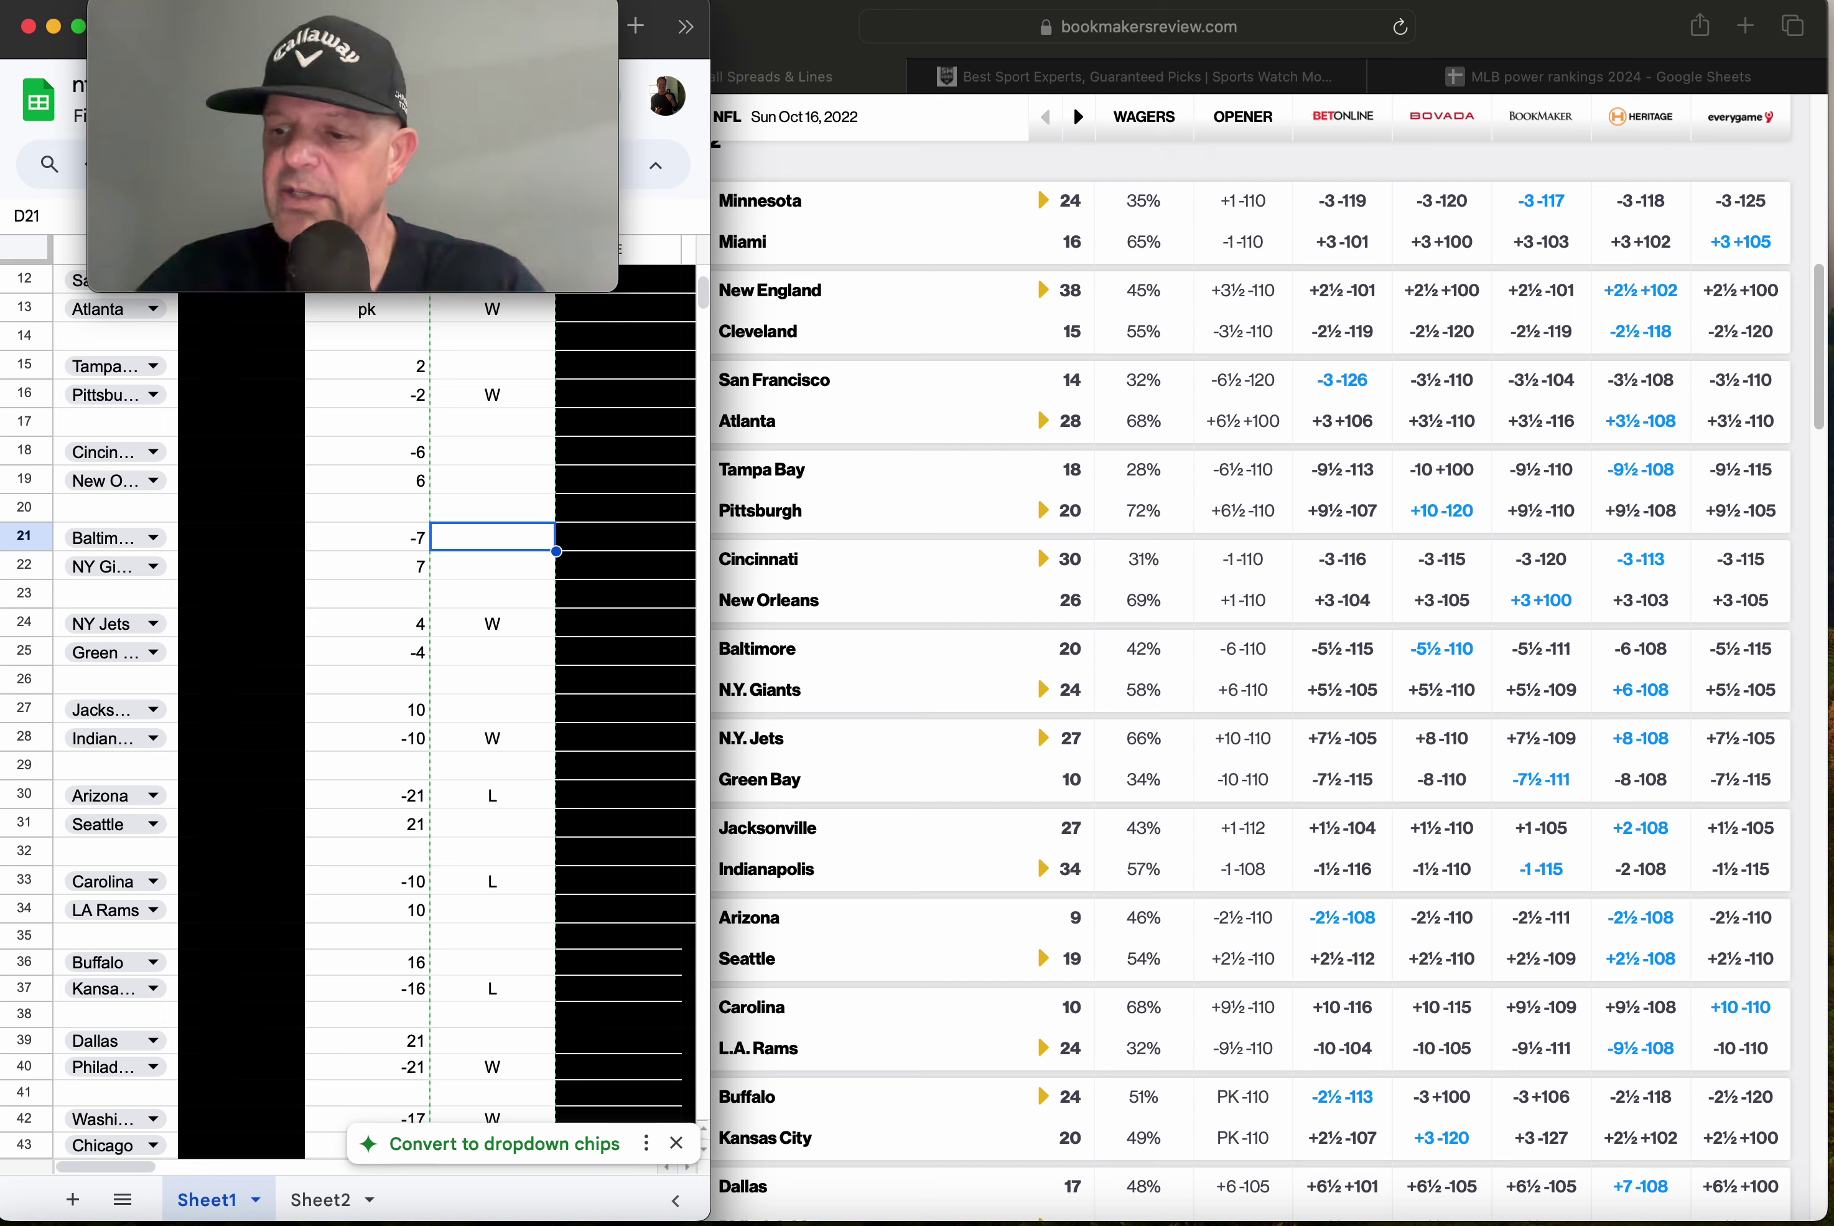
left_click(387, 540)
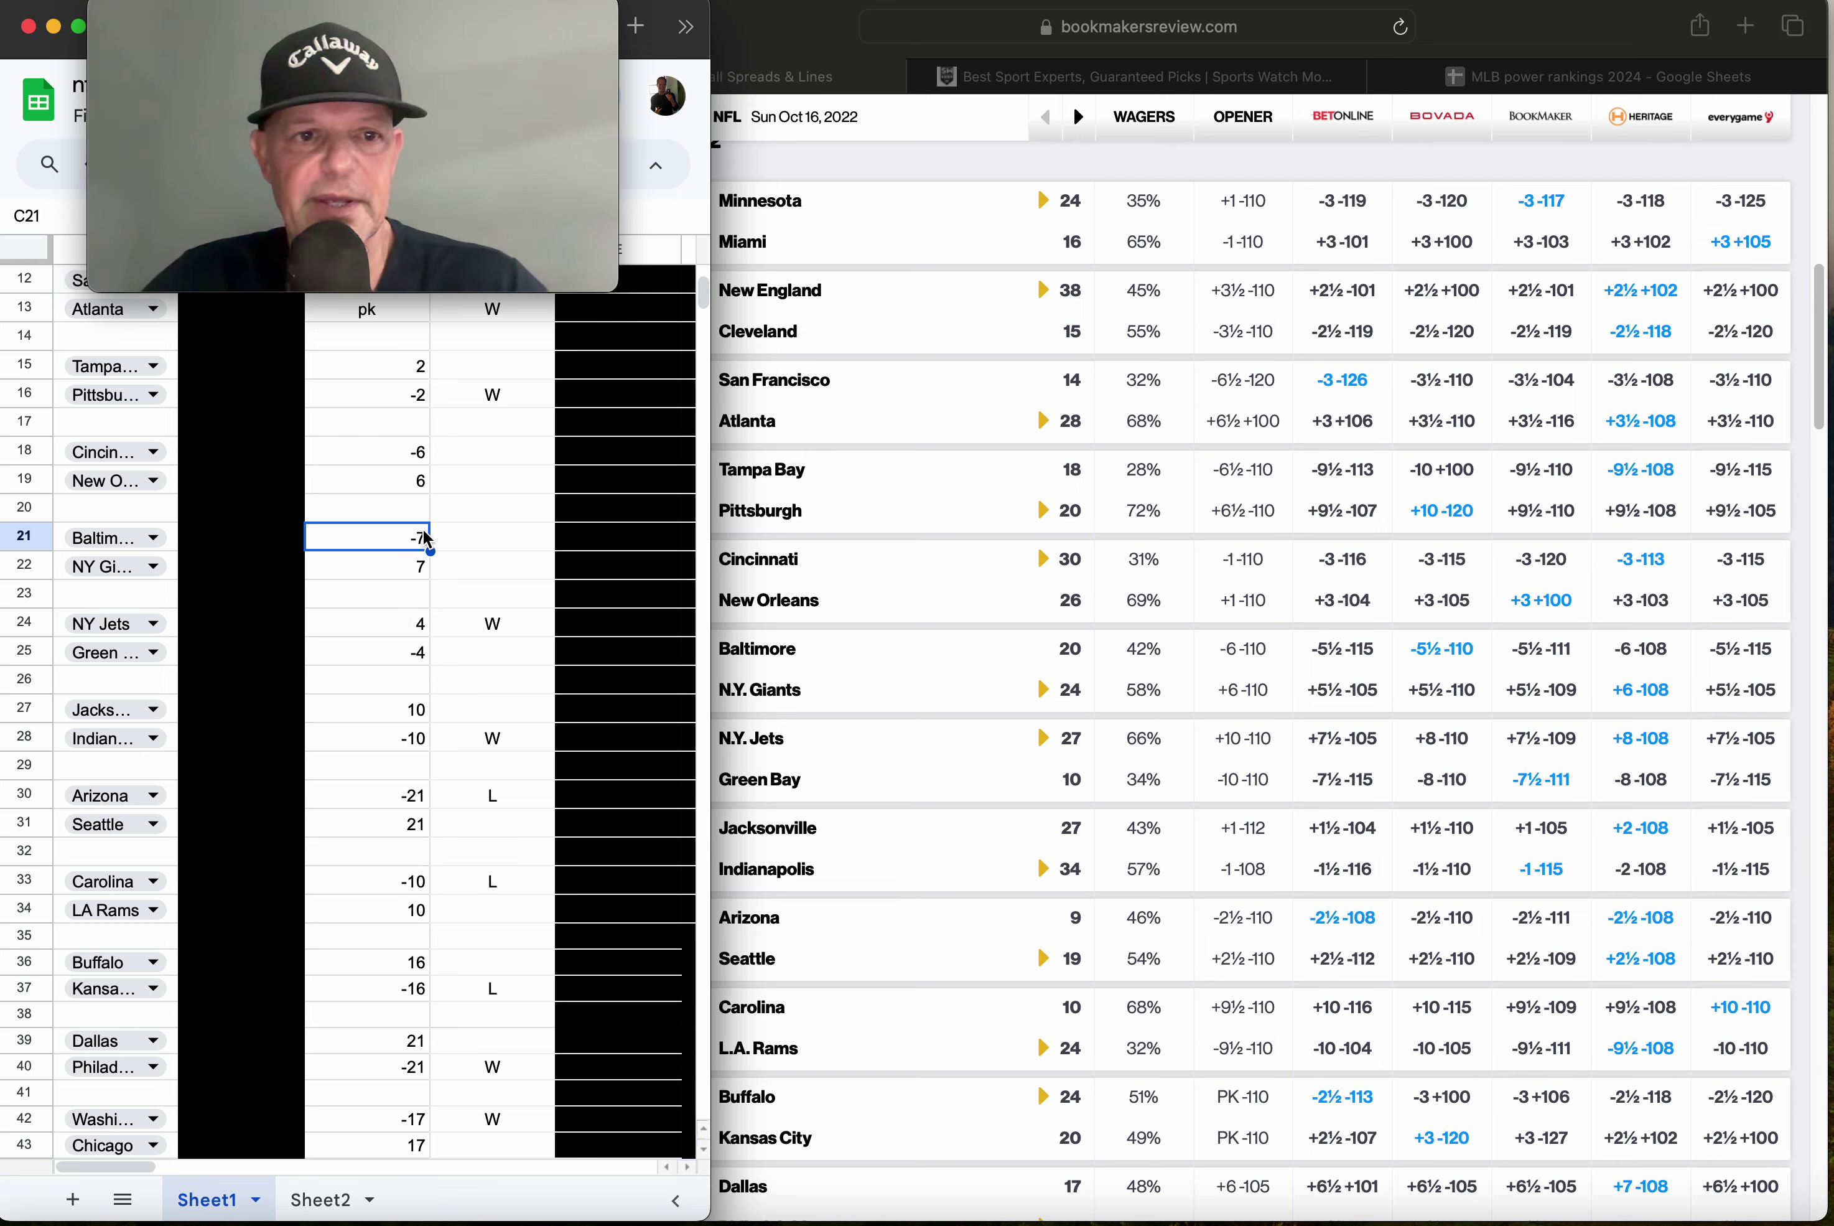
left_click(396, 456)
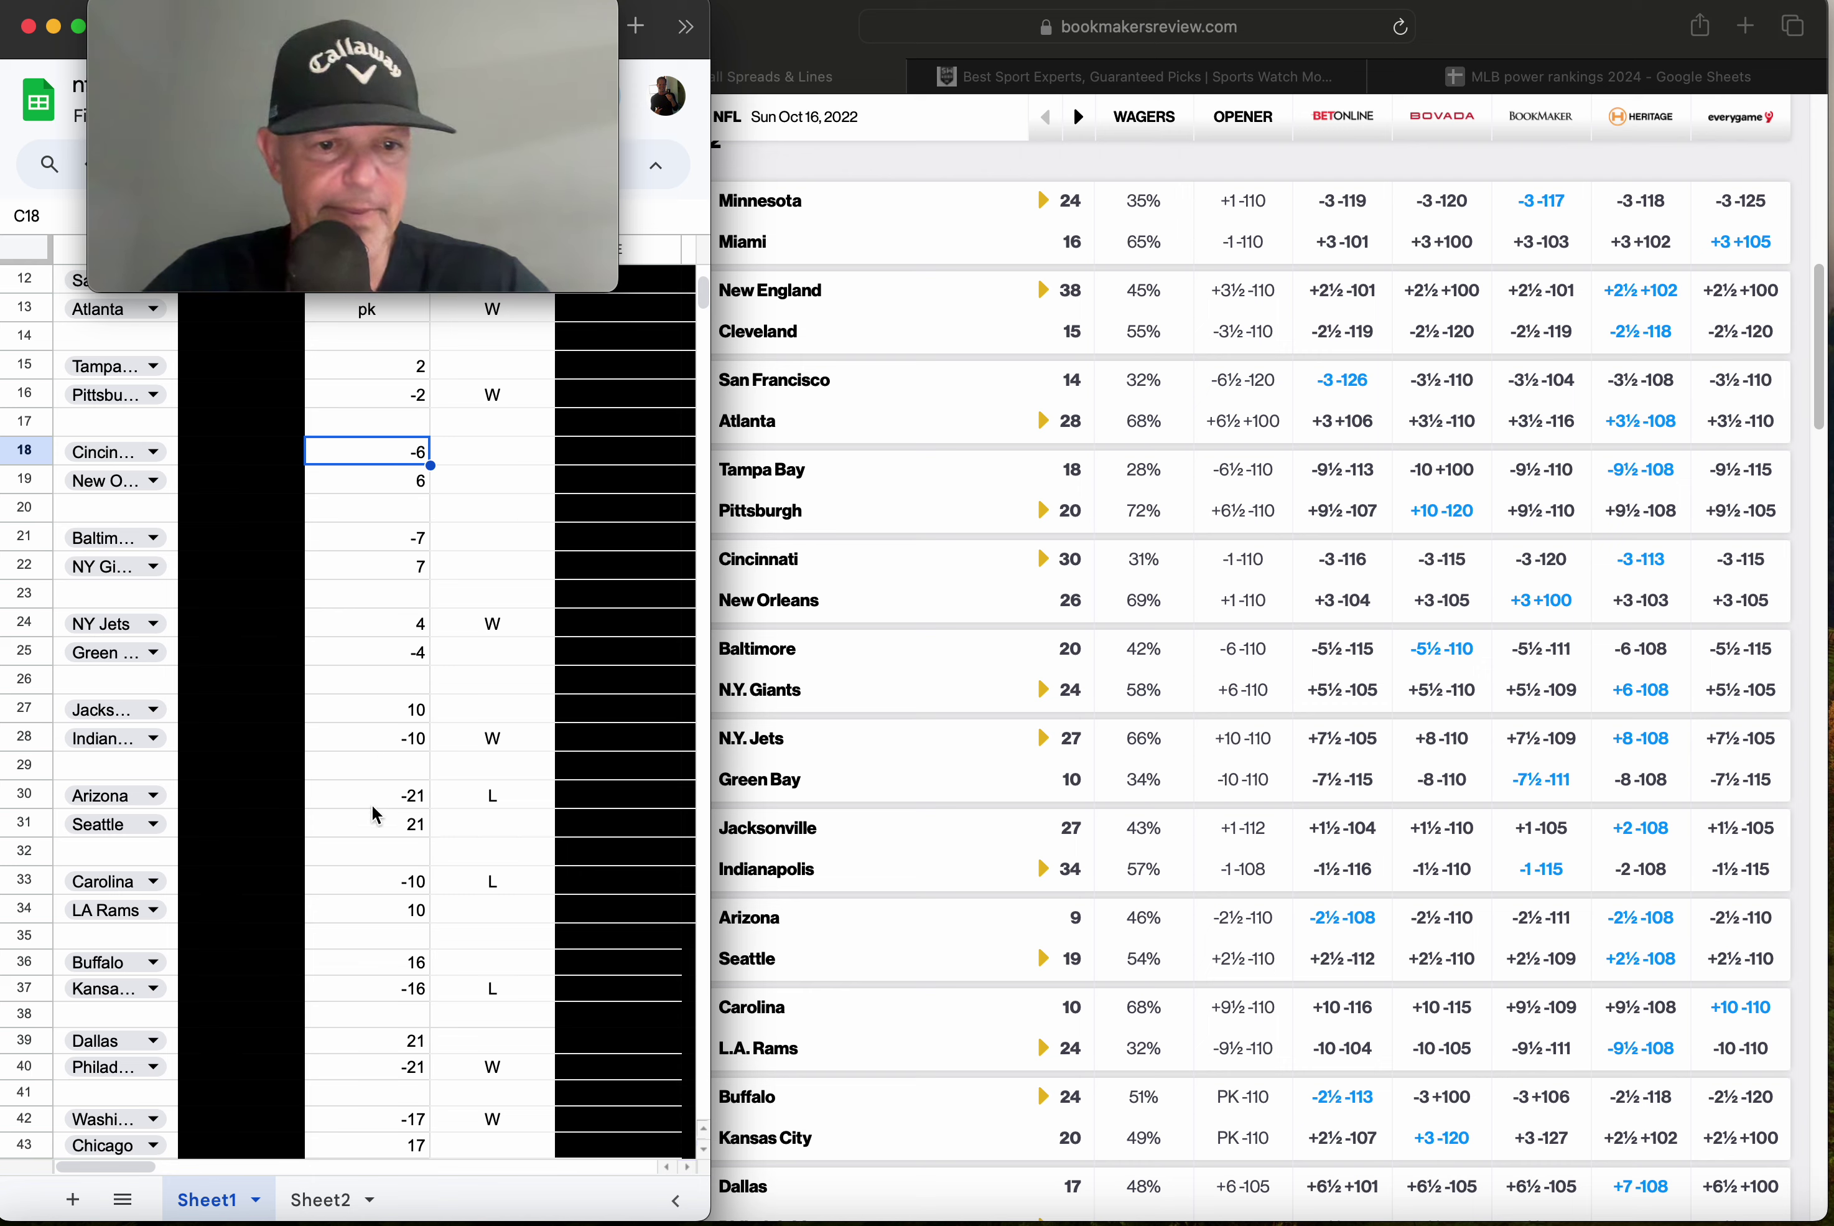
left_click(371, 887)
Review the W and L results in column D of Sheet1 from Baltimore down past the Washington–Chicago game.
left_click(492, 508)
key("Down")
key("Down")
key("Down")
key("Down")
key("Down")
key("Down")
key("Down")
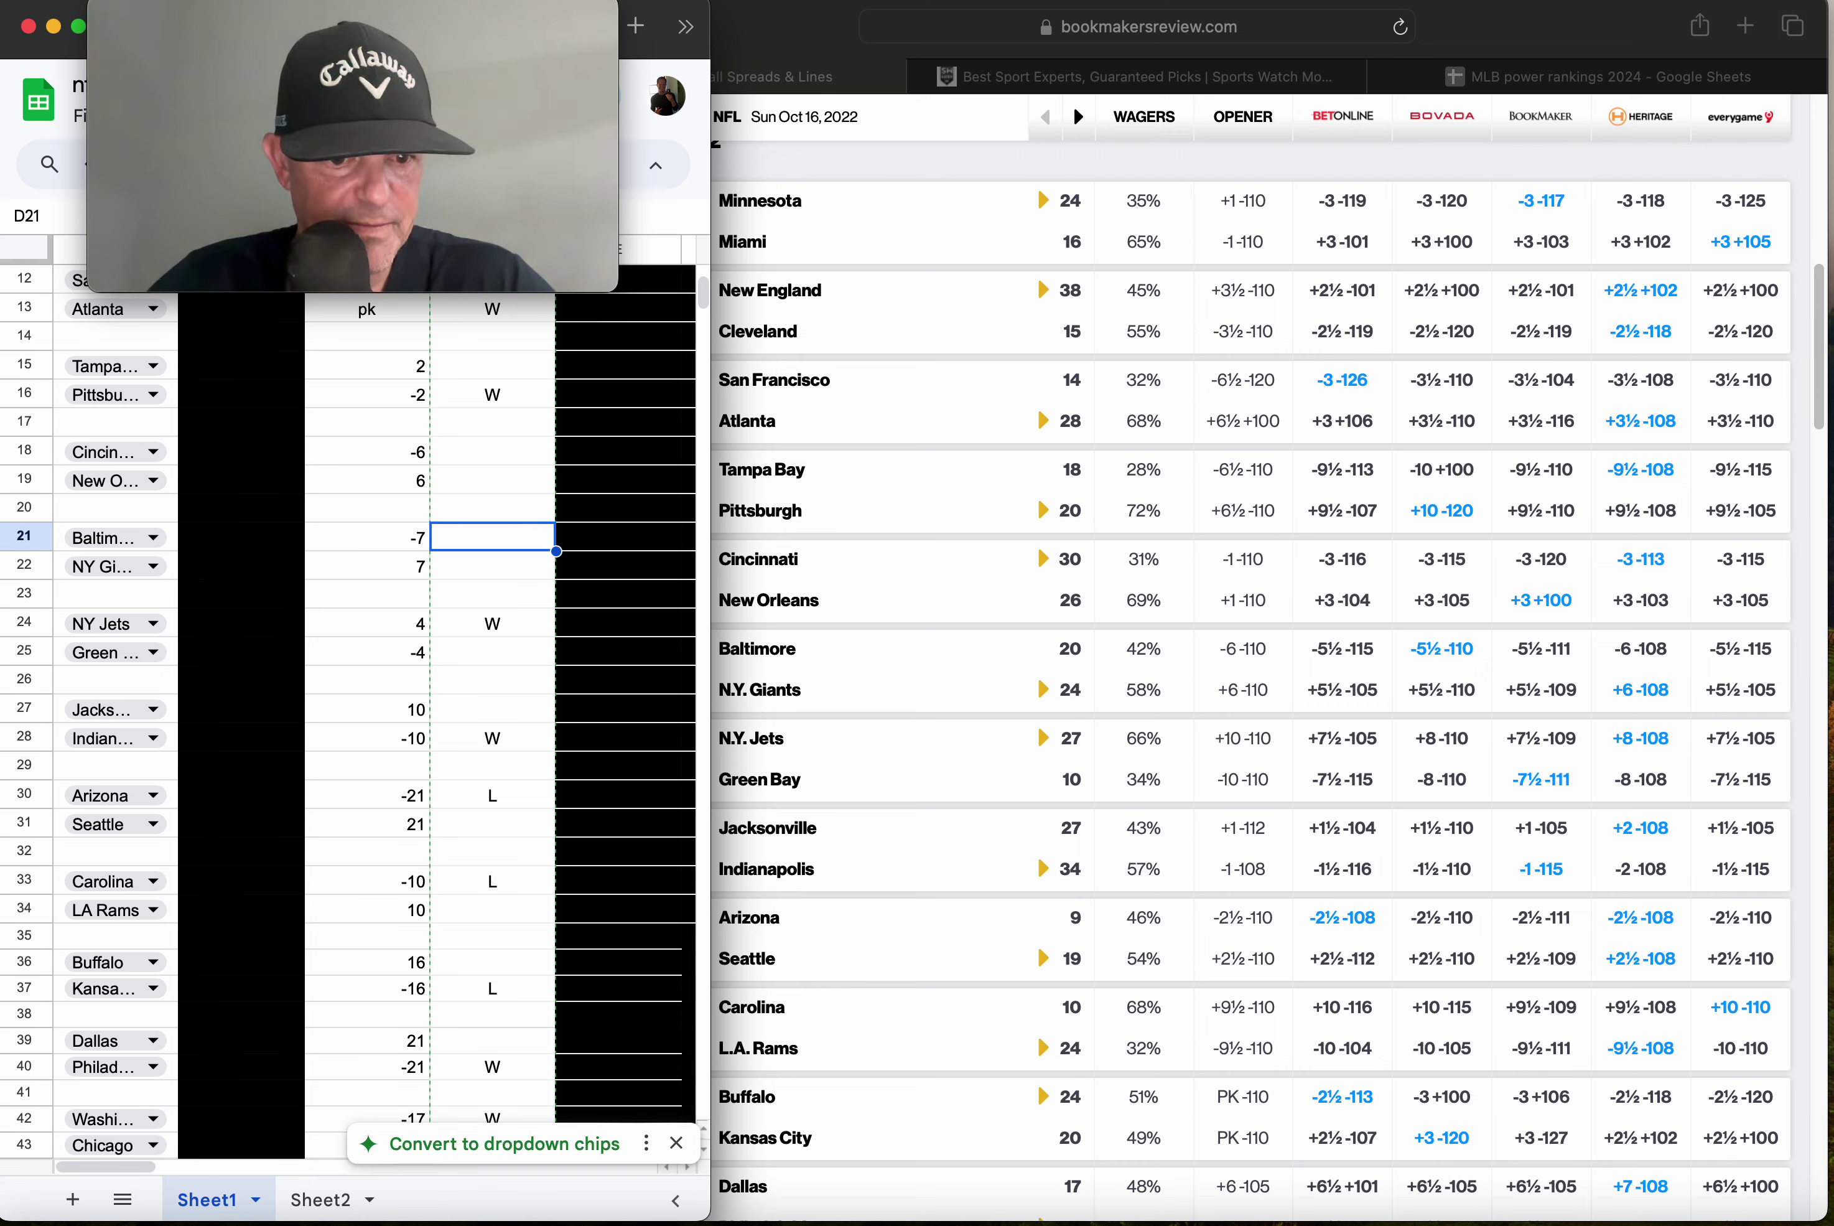
key("Down")
key("Down")
key("Down")
key("Down")
key("Down")
key("Down")
key("Down")
key("Down")
key("Down")
key("Down")
key("Down")
key("Down")
key("Down")
key("Down")
key("Down")
key("Down")
key("Down")
key("Down")
key("Down")
key("Down")
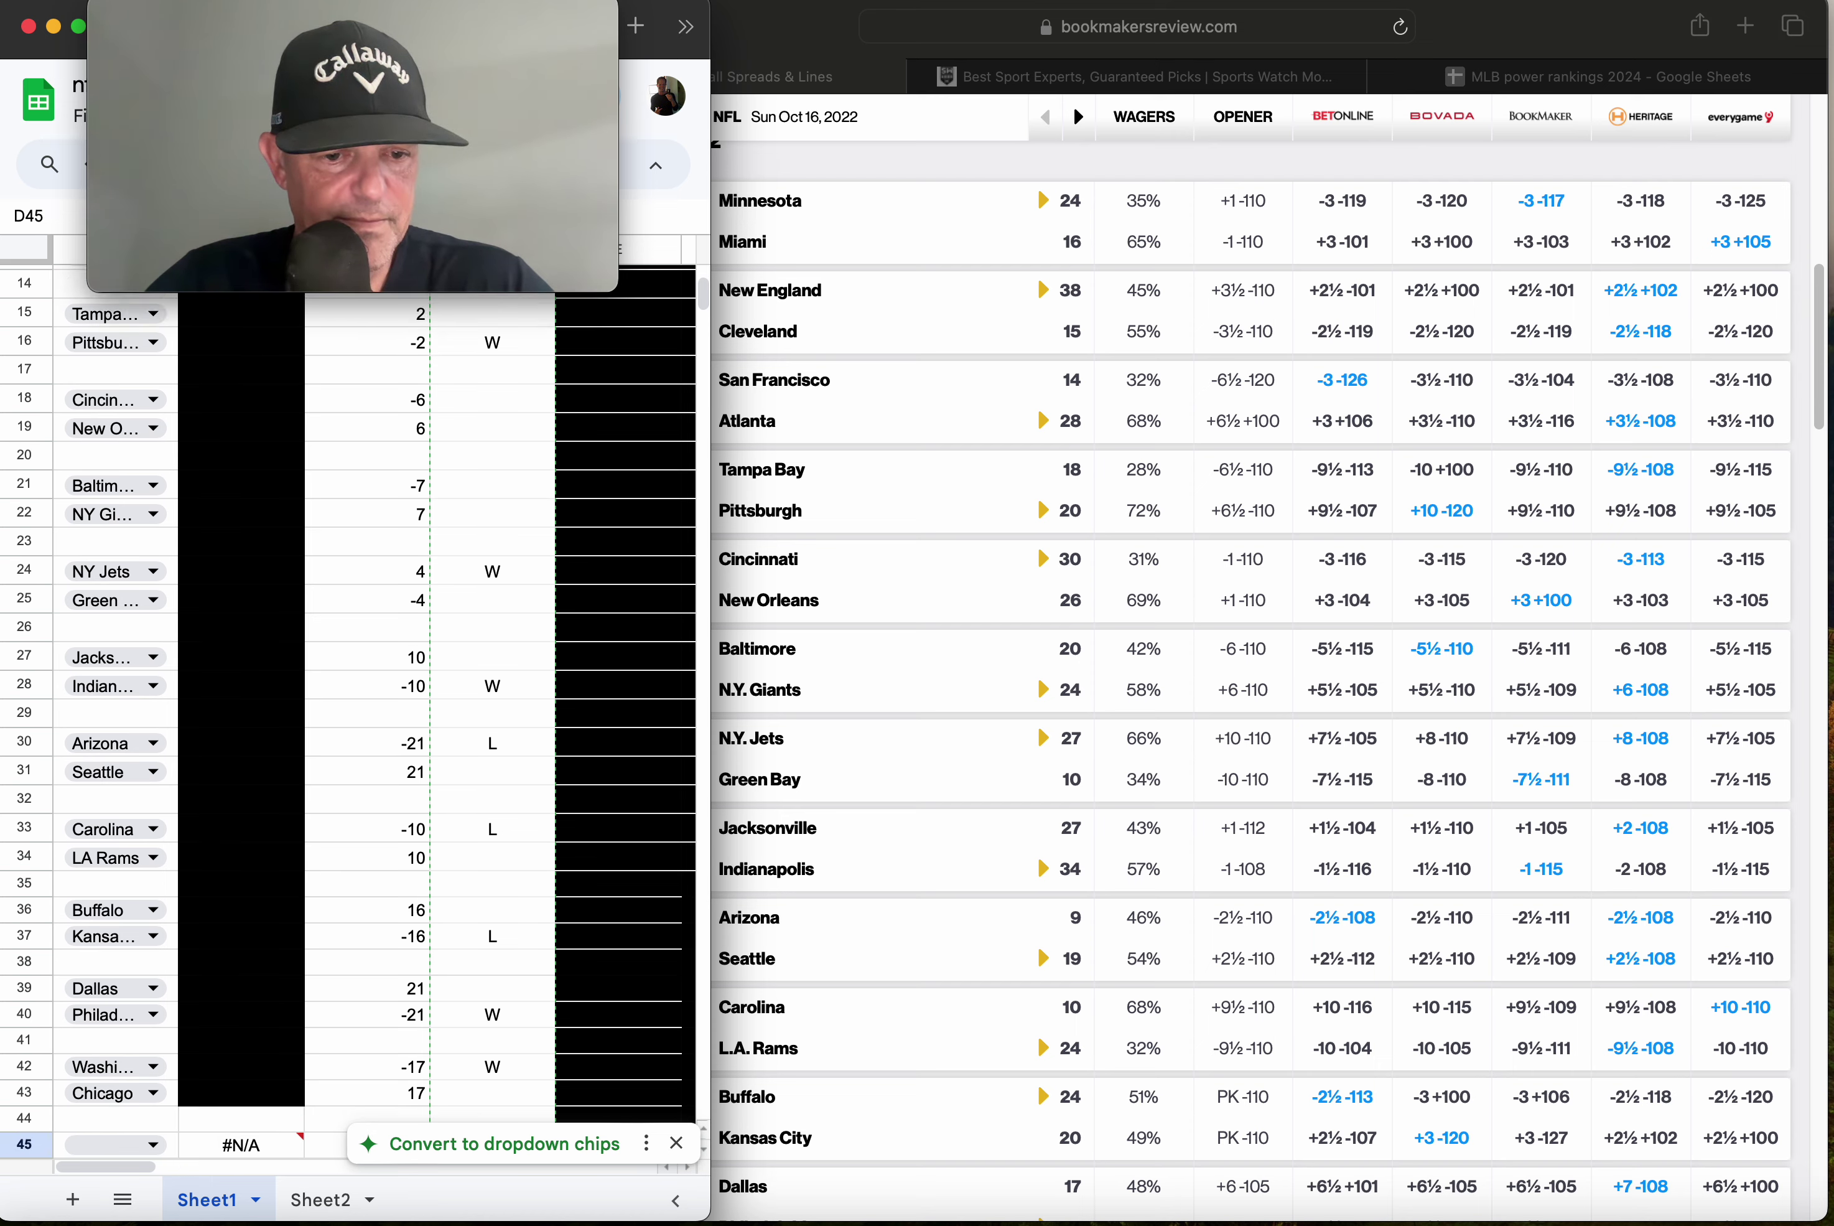
Check the column D results of Sheet1 from below the Chicago row back up to the Dallas–Philadelphia game.
key("Up")
key("Up")
key("Up")
key("Up")
key("Up")
key("Up")
key("Up")
key("Up")
key("Up")
key("Up")
key("Up")
key("Up")
key("Up")
key("Up")
key("Up")
key("Up")
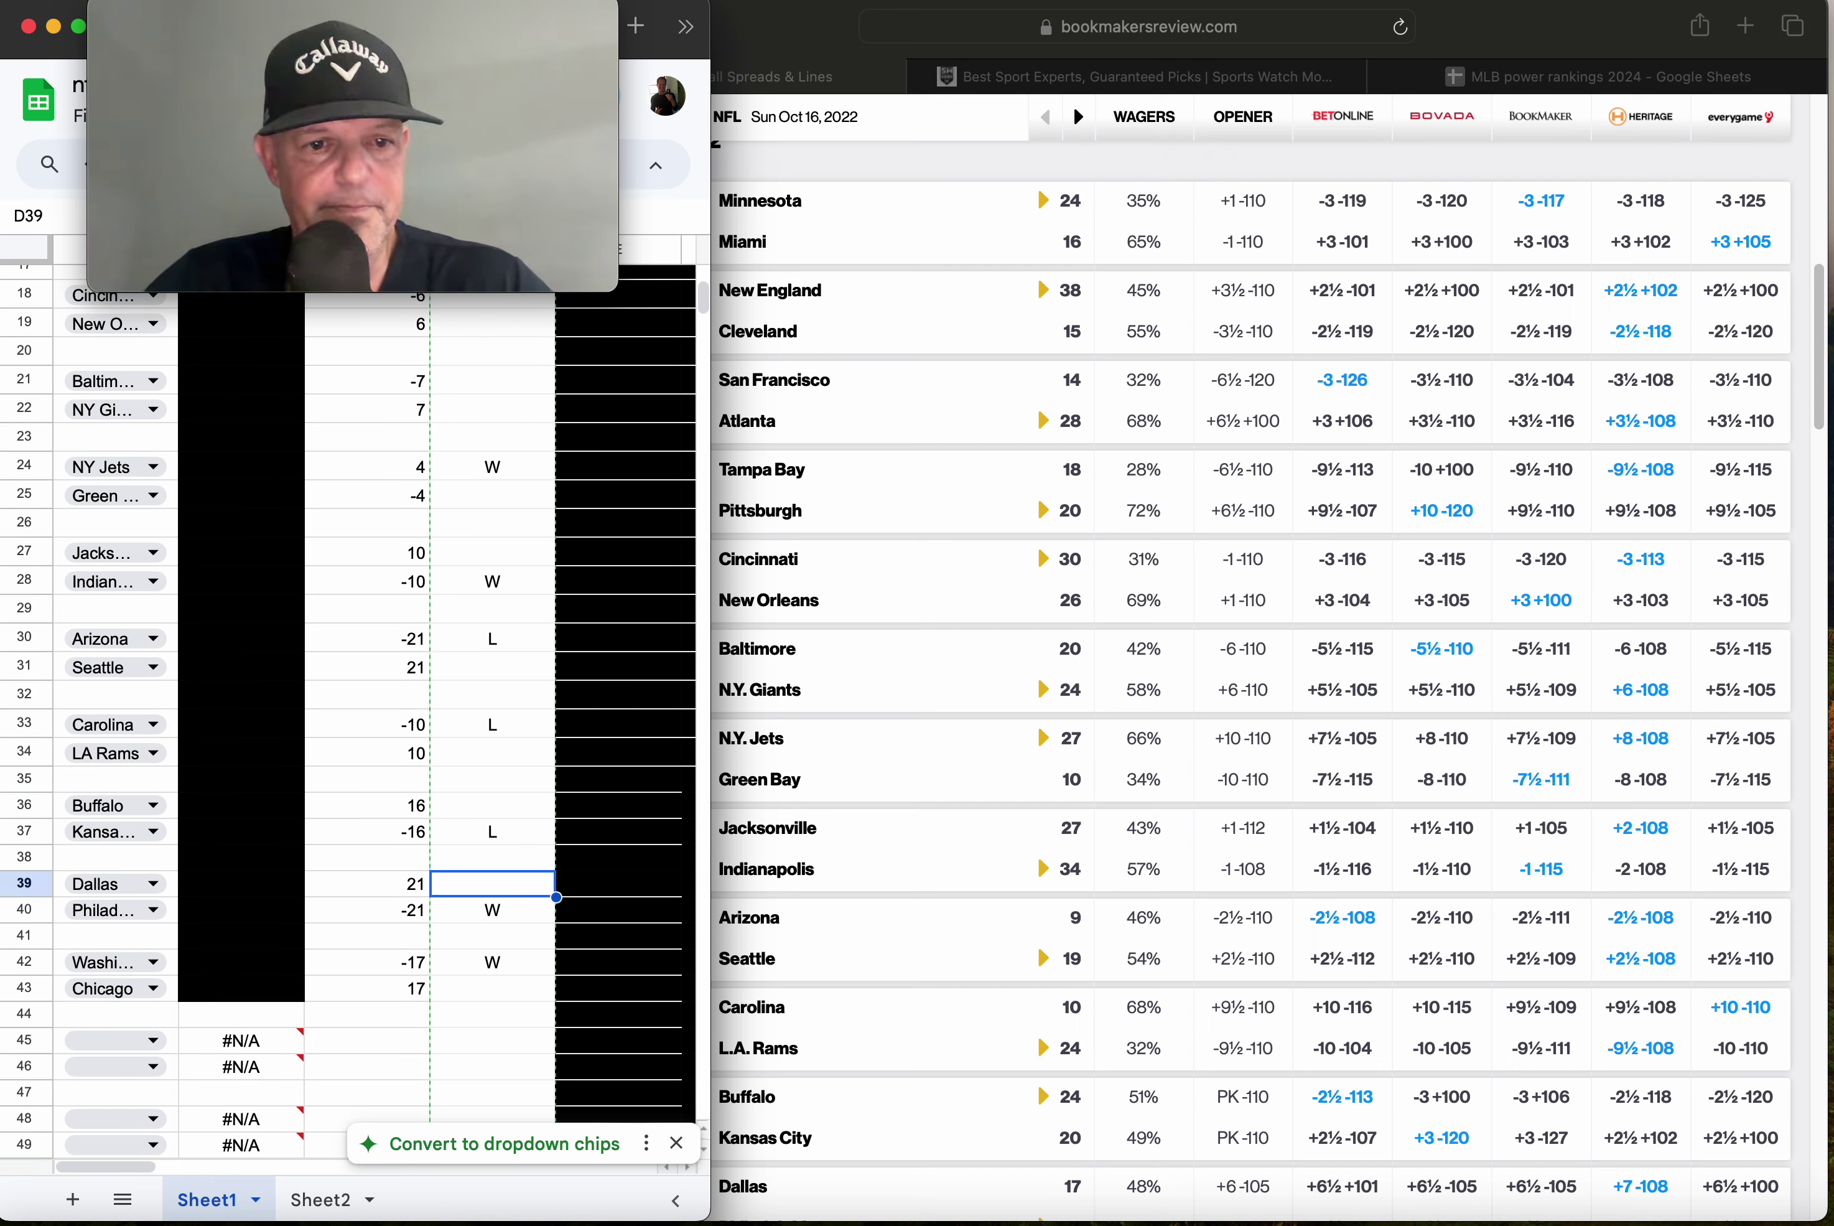
Review the column D results of Sheet1 from the Dallas row up to the San Francisco–Atlanta game.
key("Up")
key("Up")
key("Up")
key("Up")
key("Up")
key("Up")
key("Up")
key("Up")
key("Up")
key("Up")
key("Up")
key("Up")
key("Up")
key("Up")
key("Up")
key("Up")
key("Up")
key("Up")
key("Up")
key("Up")
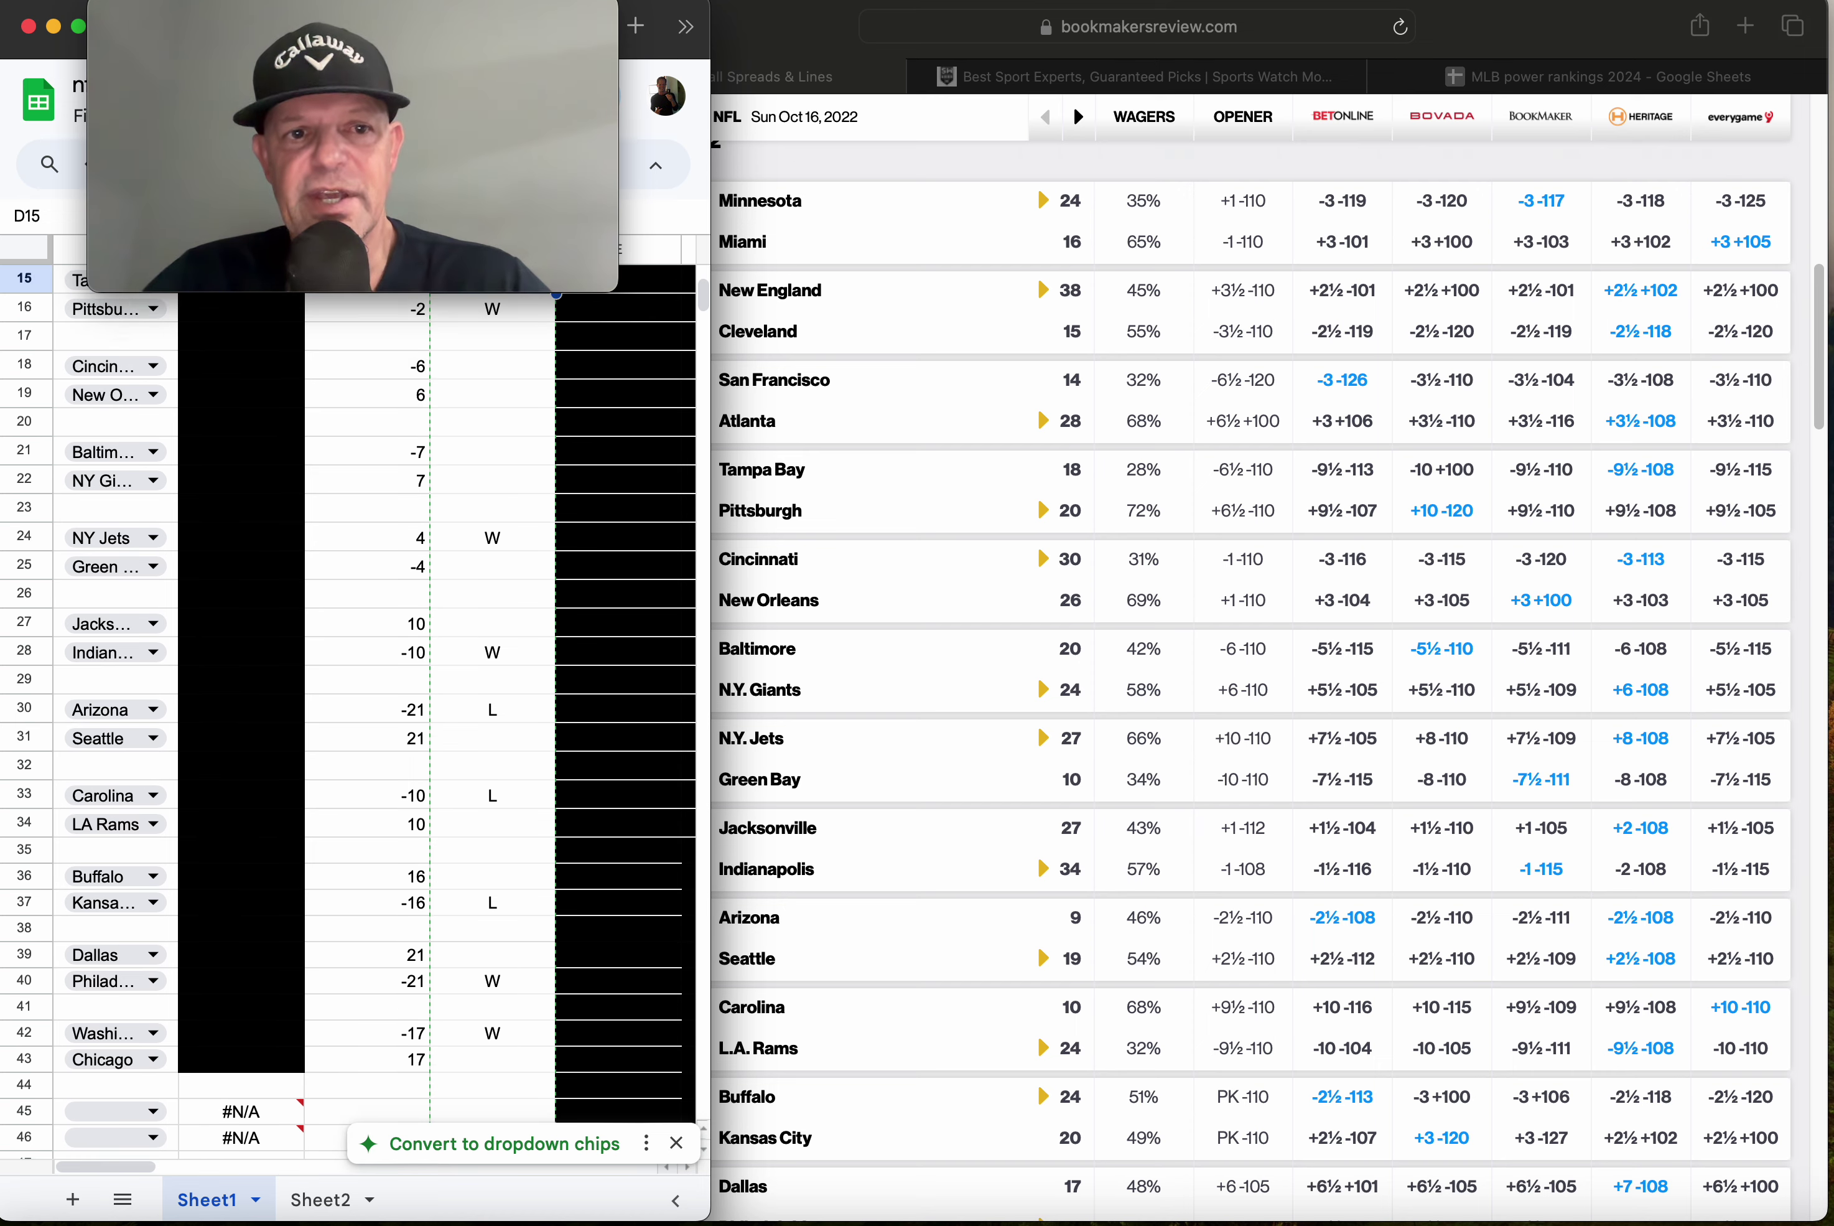
key("Up")
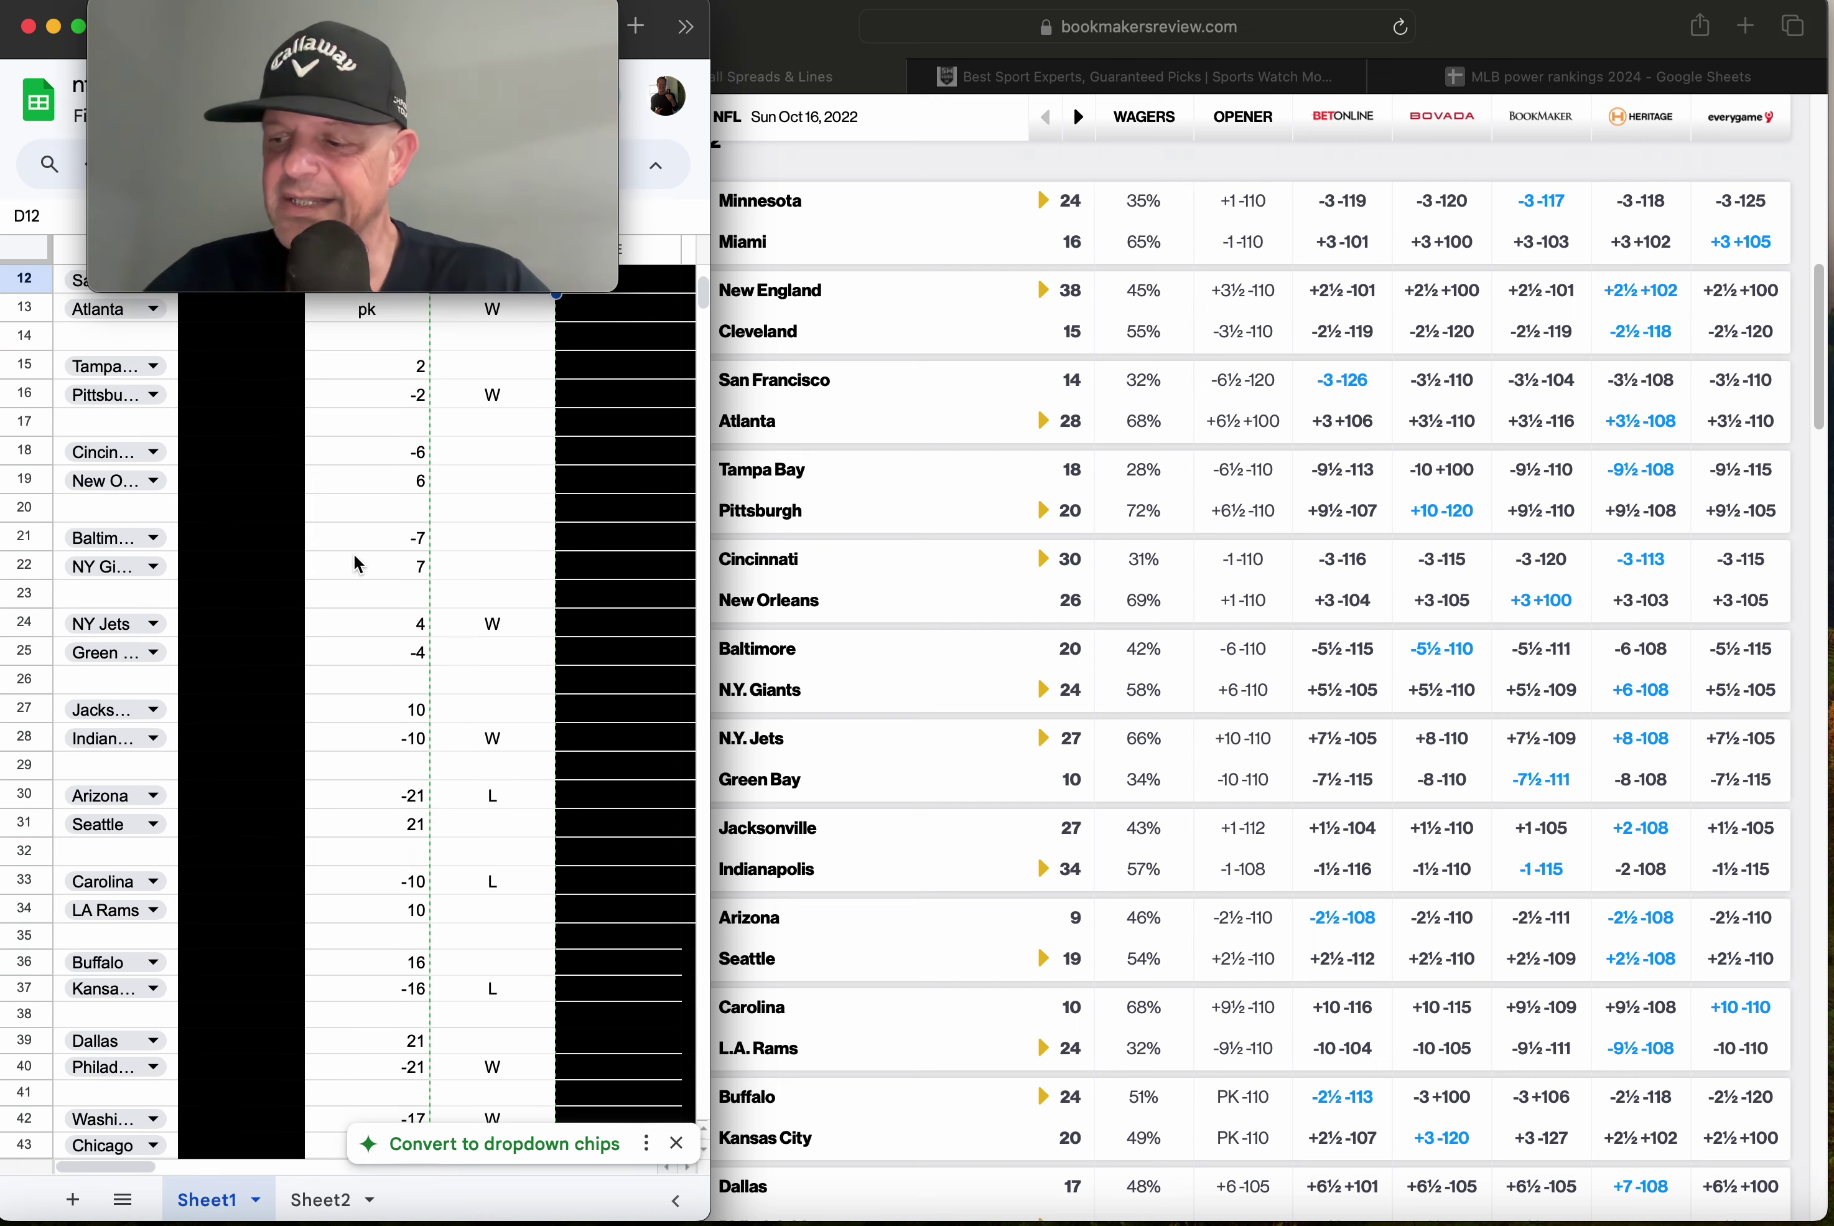
Return to the first row of Sheet1 from the New Orleans row to view the picks from the Denver game on.
left_click(246, 489)
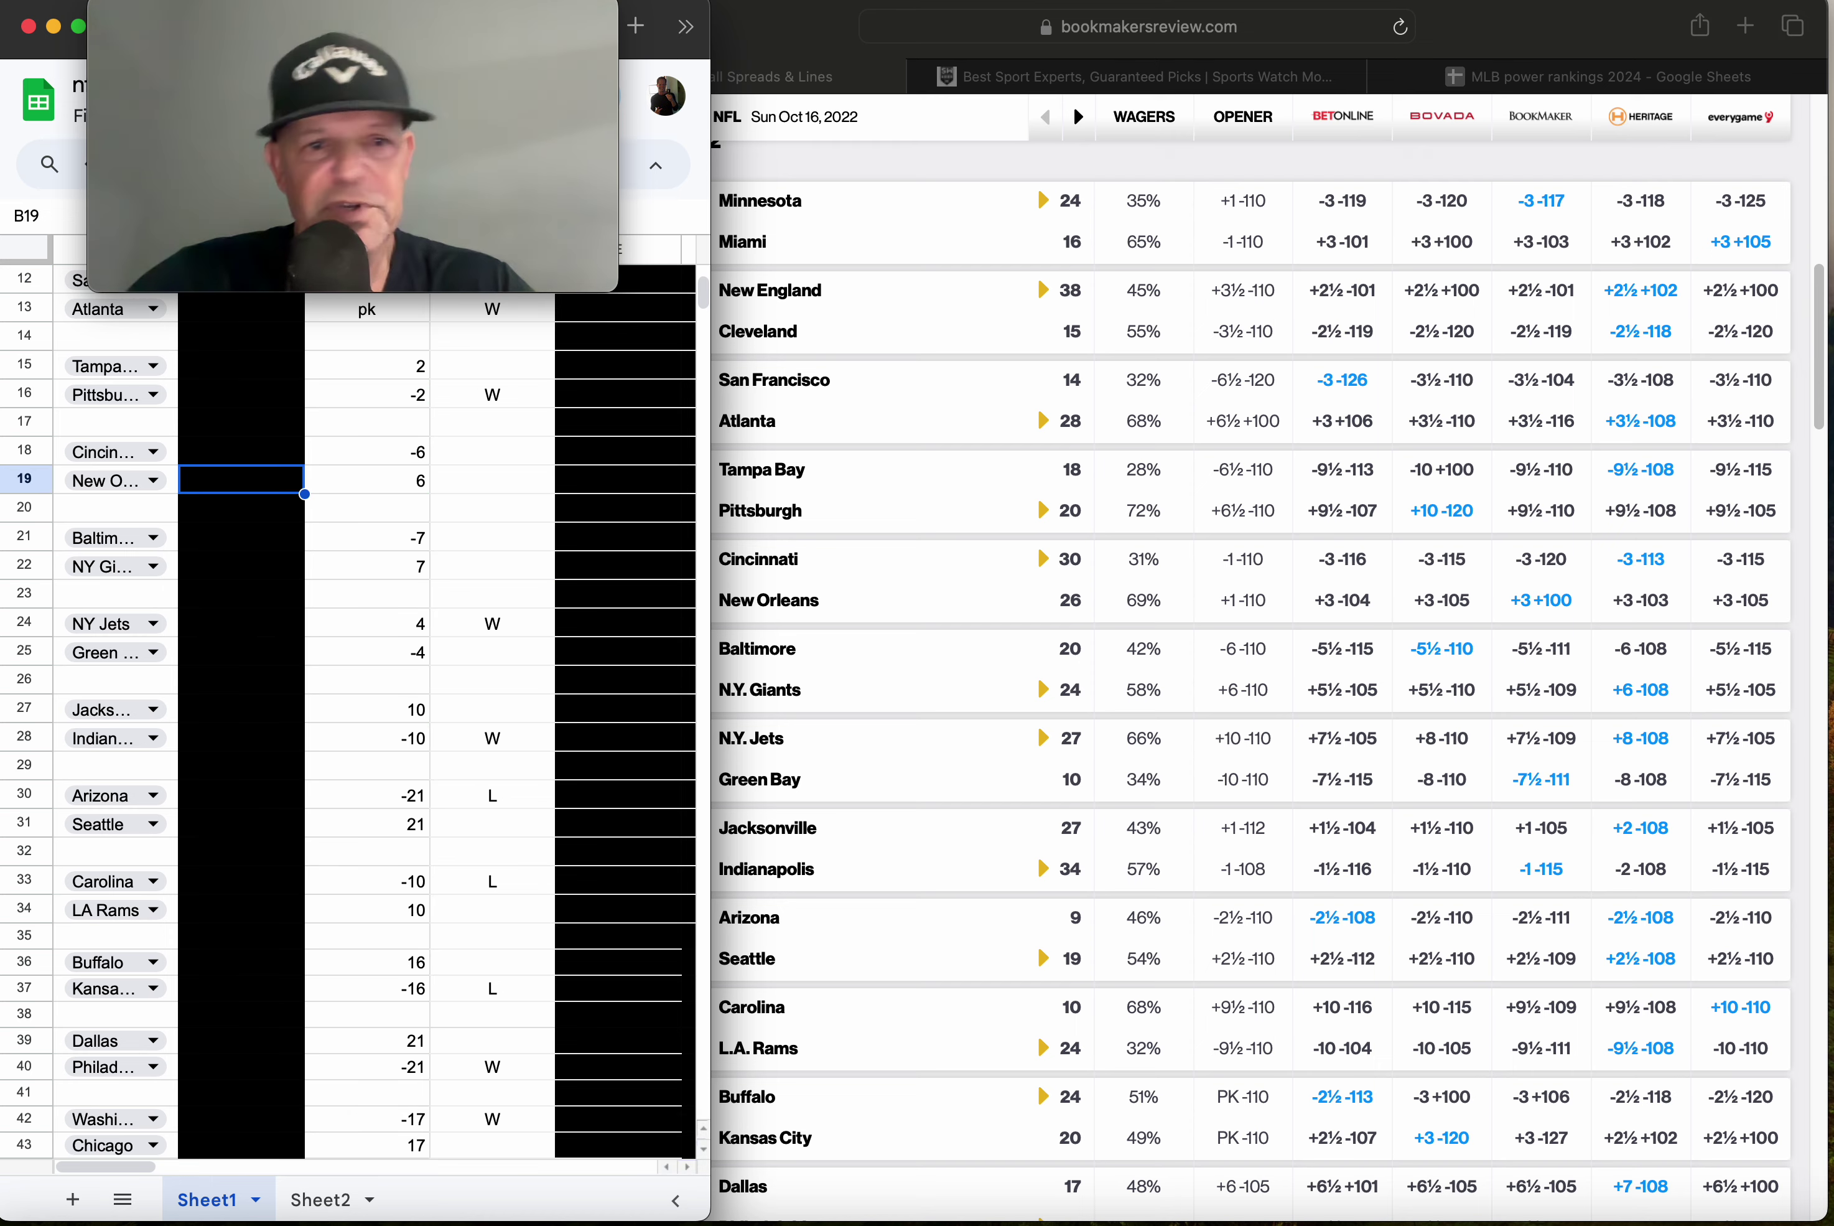
key("Up")
key("Up")
key("Up")
key("Up")
key("Up")
key("Up")
key("Up")
key("Up")
key("Up")
key("Up")
key("Up")
key("Up")
key("Up")
key("Up")
key("Up")
key("Up")
key("Up")
key("Up")
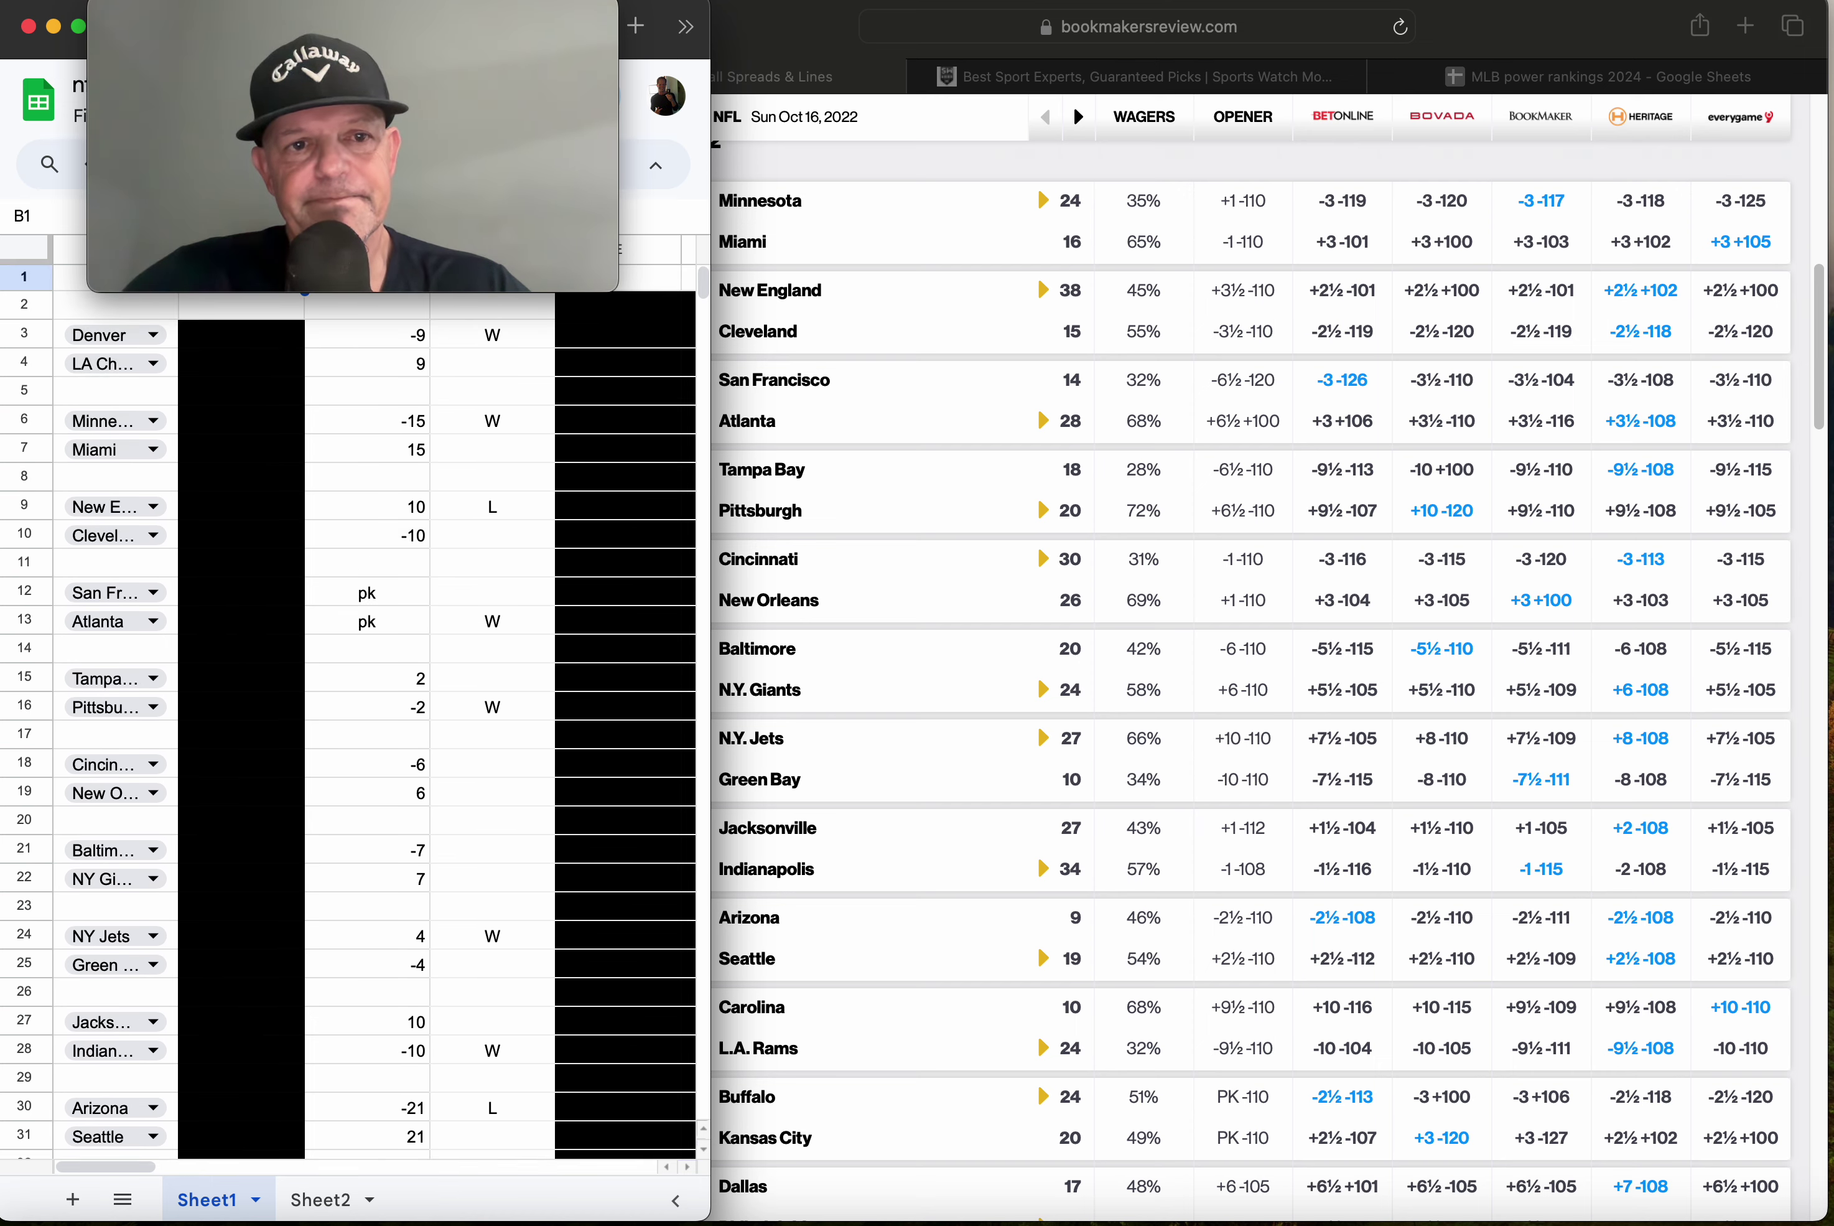
Review the recorded results in column D of Sheet1 from Denver down to the Tampa Bay–Pittsburgh game.
left_click(471, 344)
key("Down")
key("Down")
key("Down")
key("Down")
key("Down")
key("Down")
key("Down")
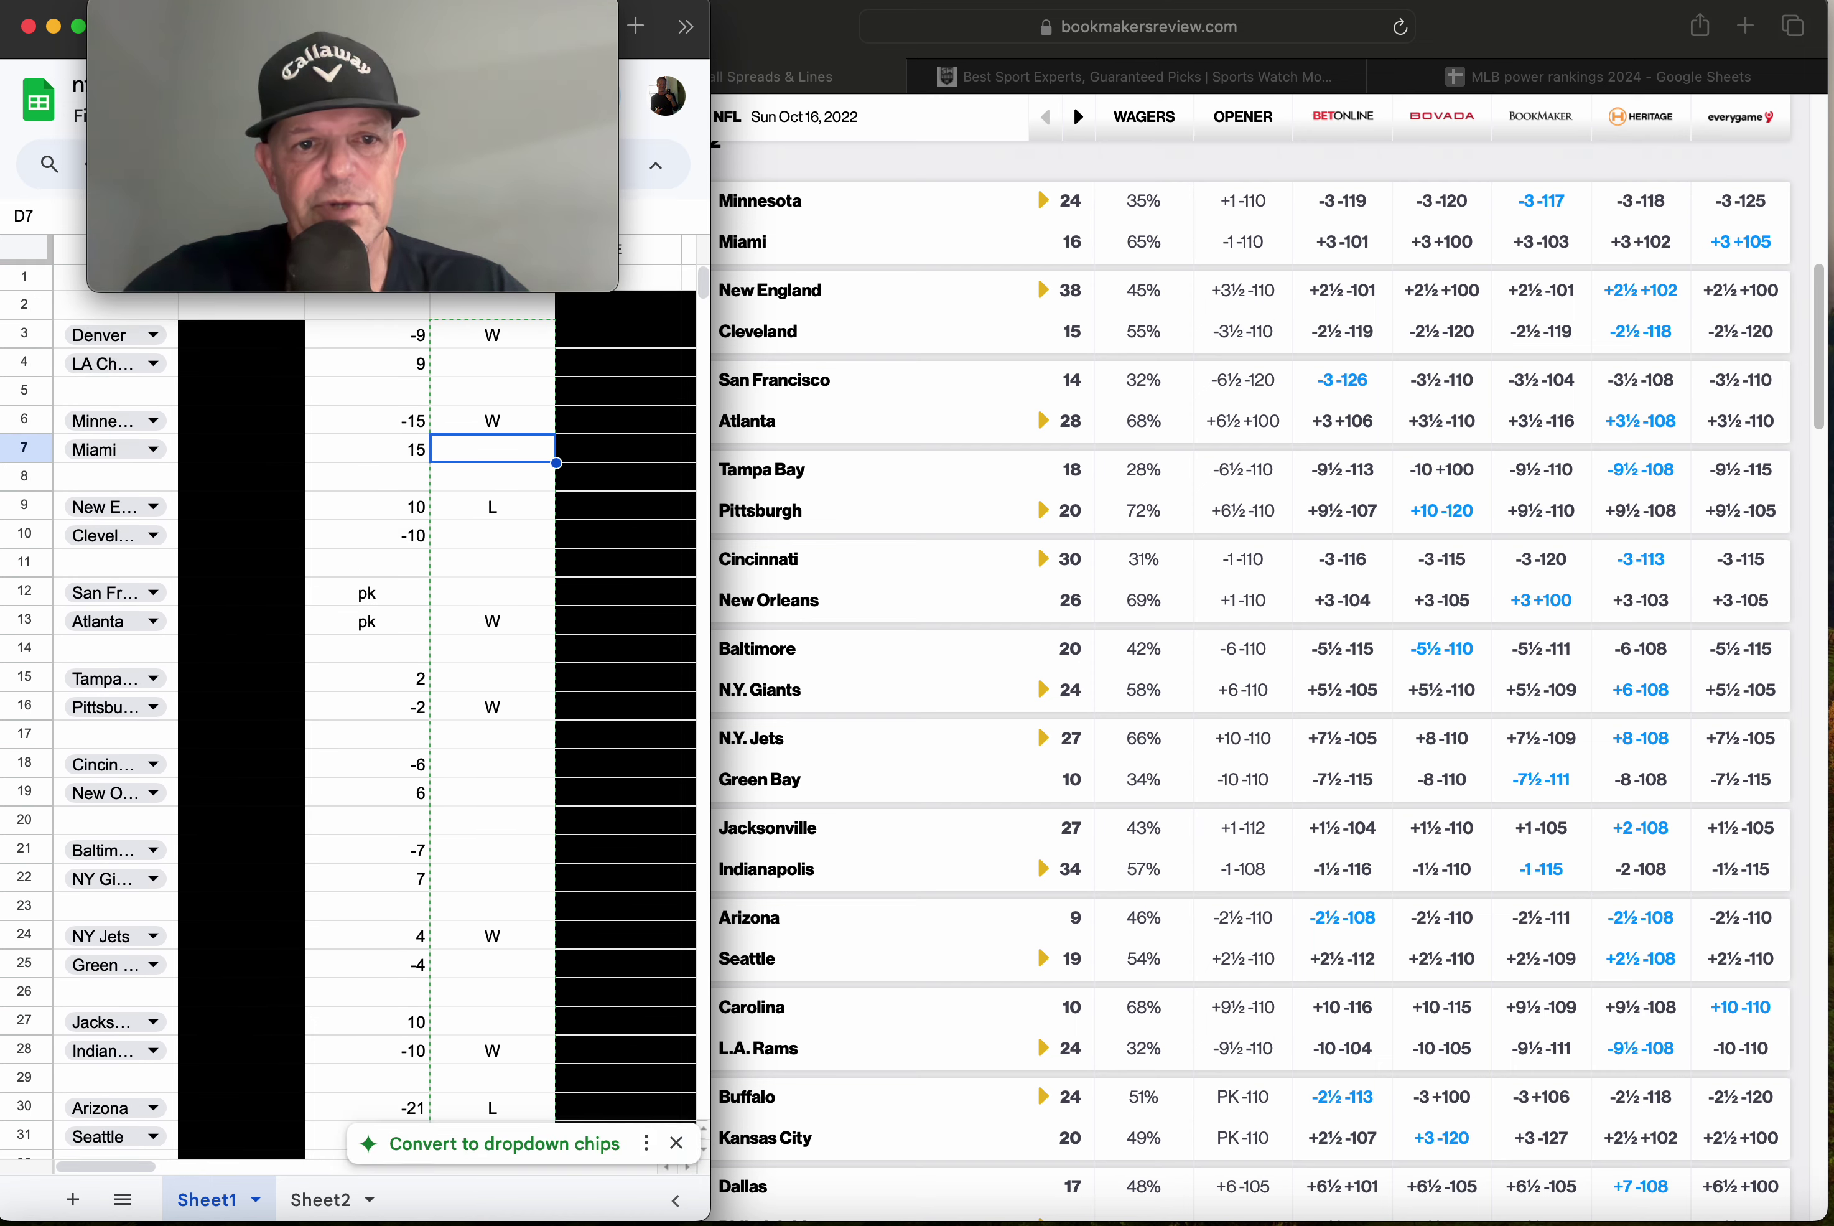
key("Down")
key("Down")
key("Down")
key("Down")
key("Down")
key("Down")
key("Down")
key("Down")
key("Down")
key("Down")
key("Down")
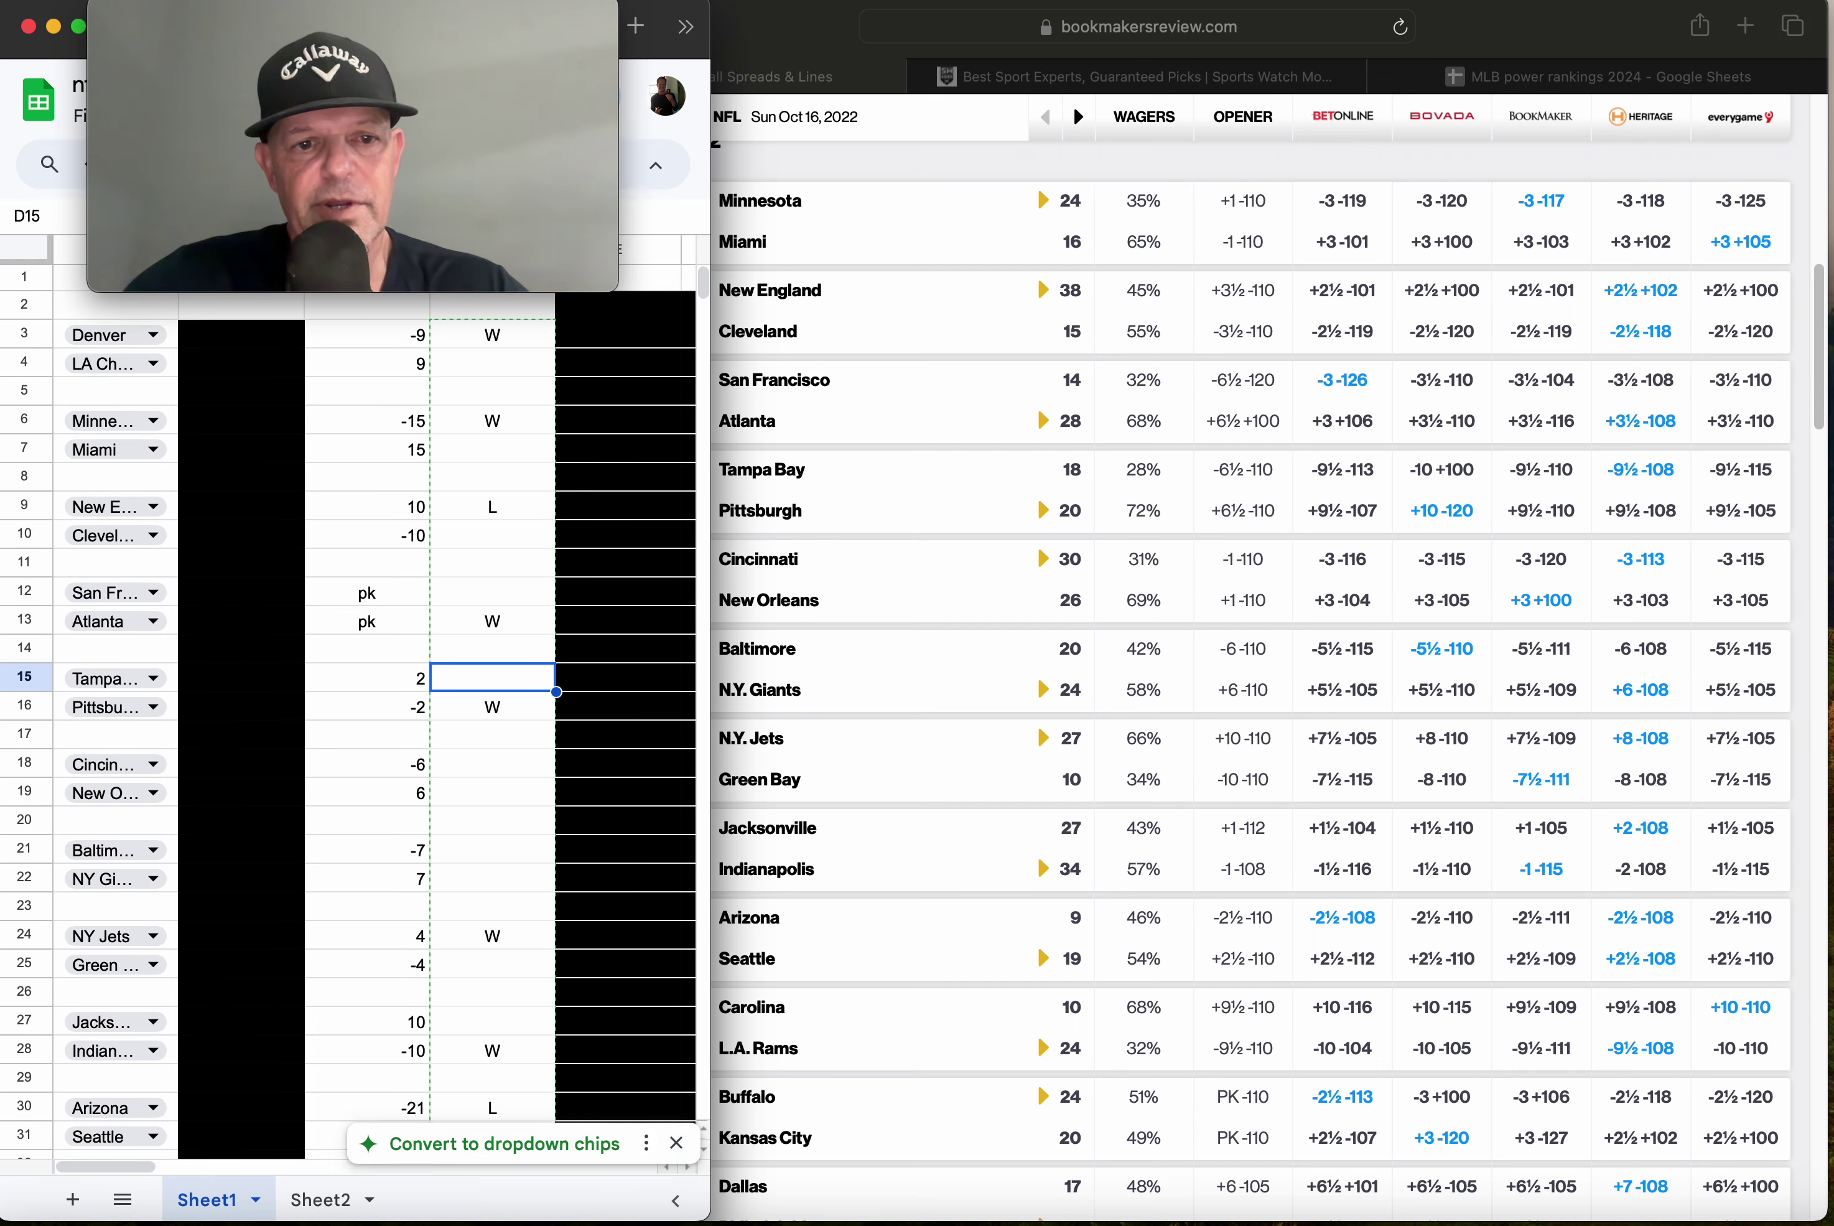
Review the column D results of Sheet1 from the Tampa Bay–Pittsburgh game down to the Arizona–Seattle game.
key("Down")
key("Down")
key("Down")
key("Down")
key("Down")
key("Down")
key("Down")
key("Down")
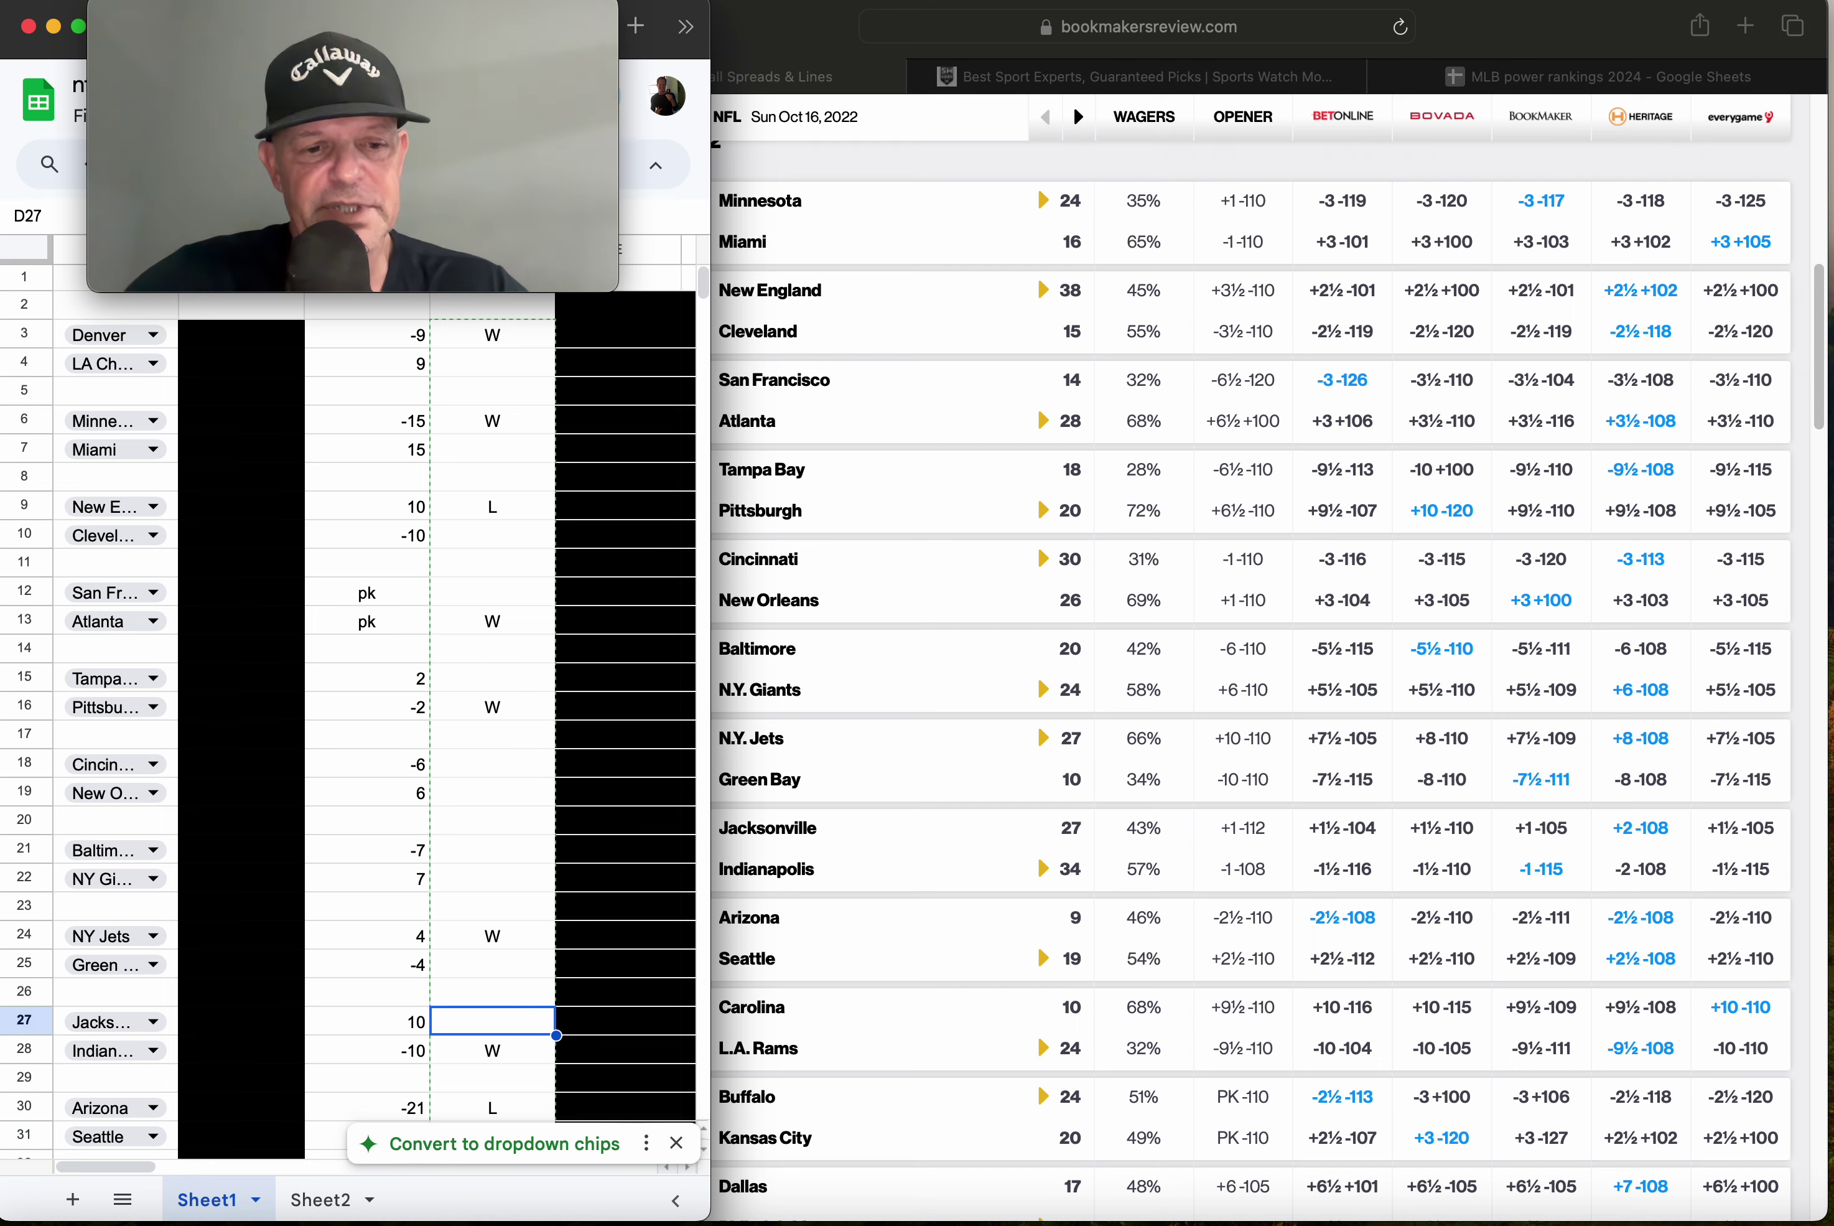
key("Down")
key("Down")
key("Down")
key("Down")
key("Down")
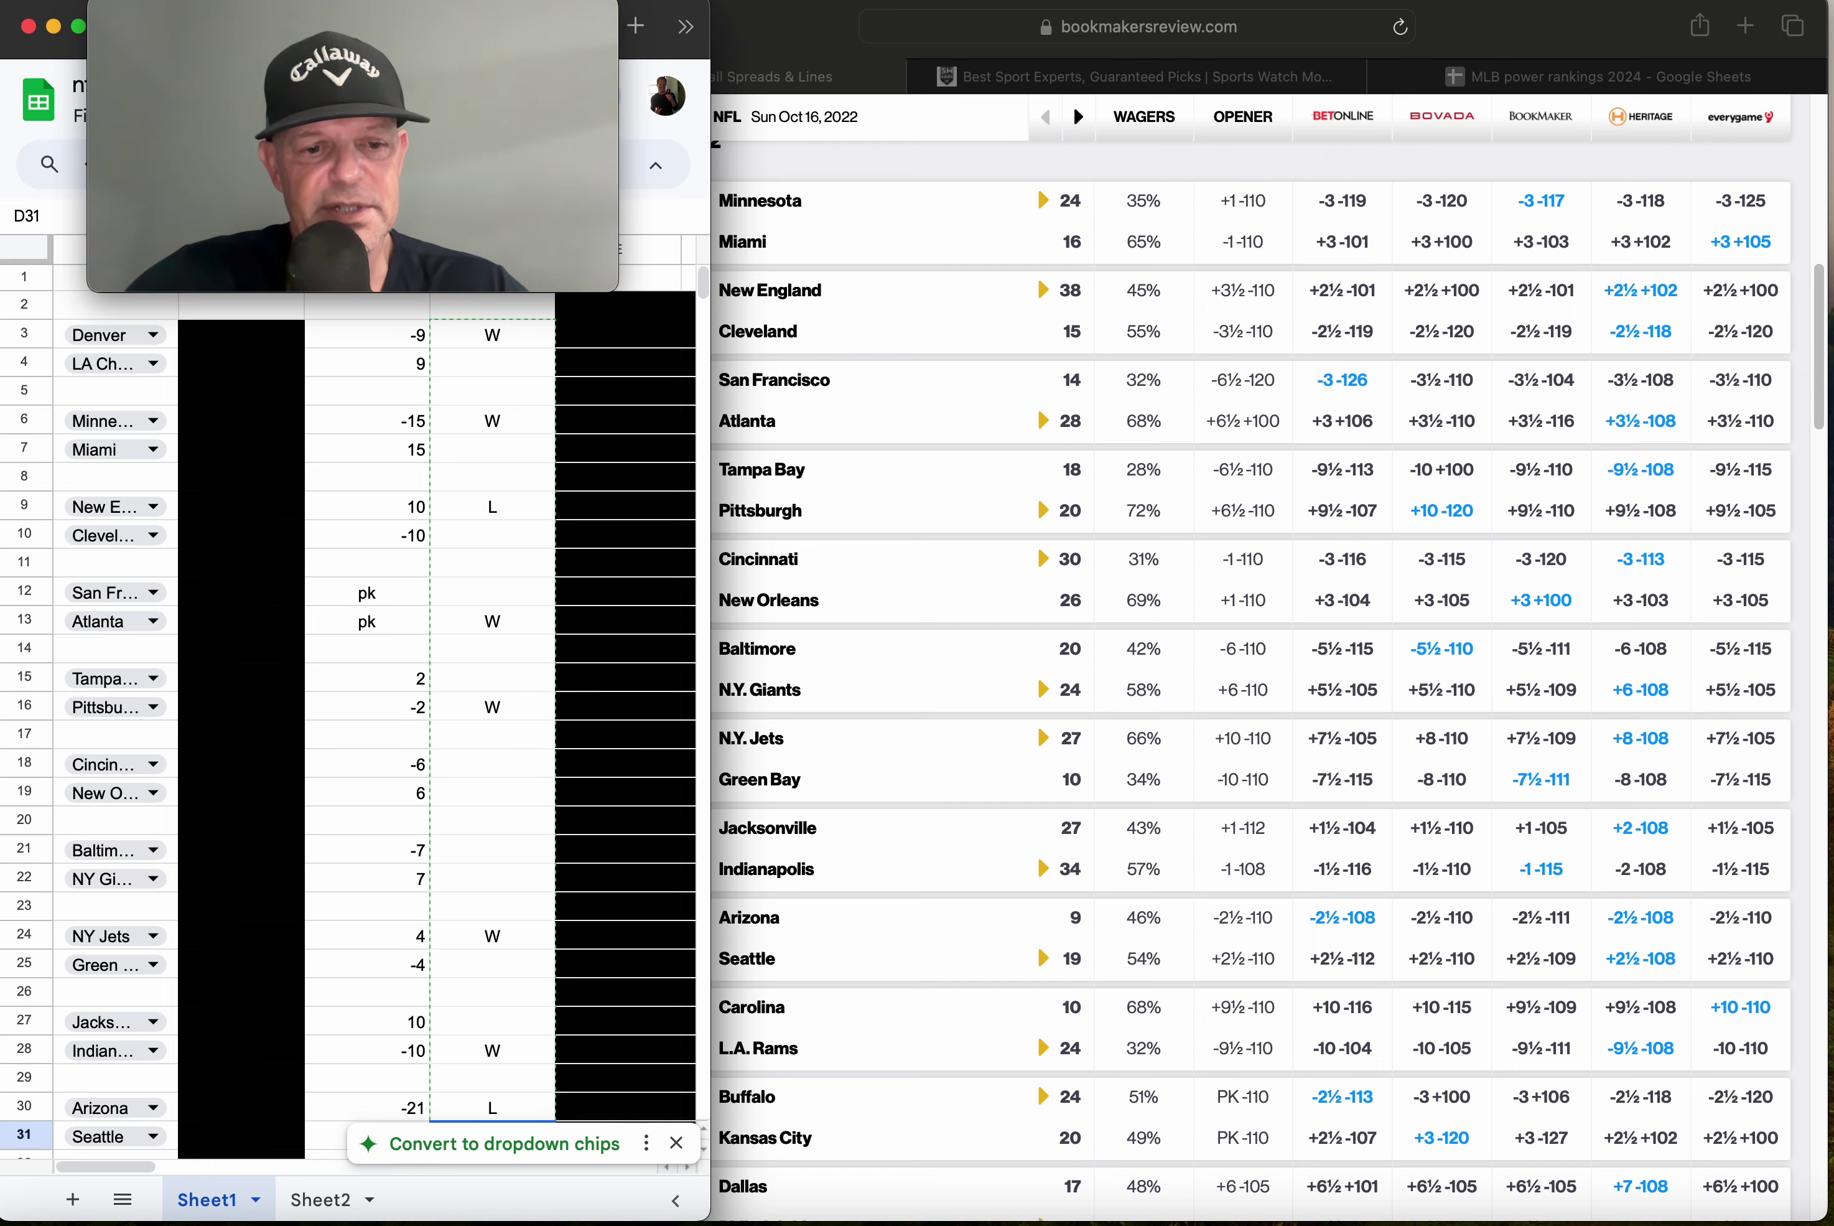
Review the remaining column D results of Sheet1 from Carolina–LA Rams down past the Washington–Chicago game.
key("Down")
key("Down")
key("Down")
key("Down")
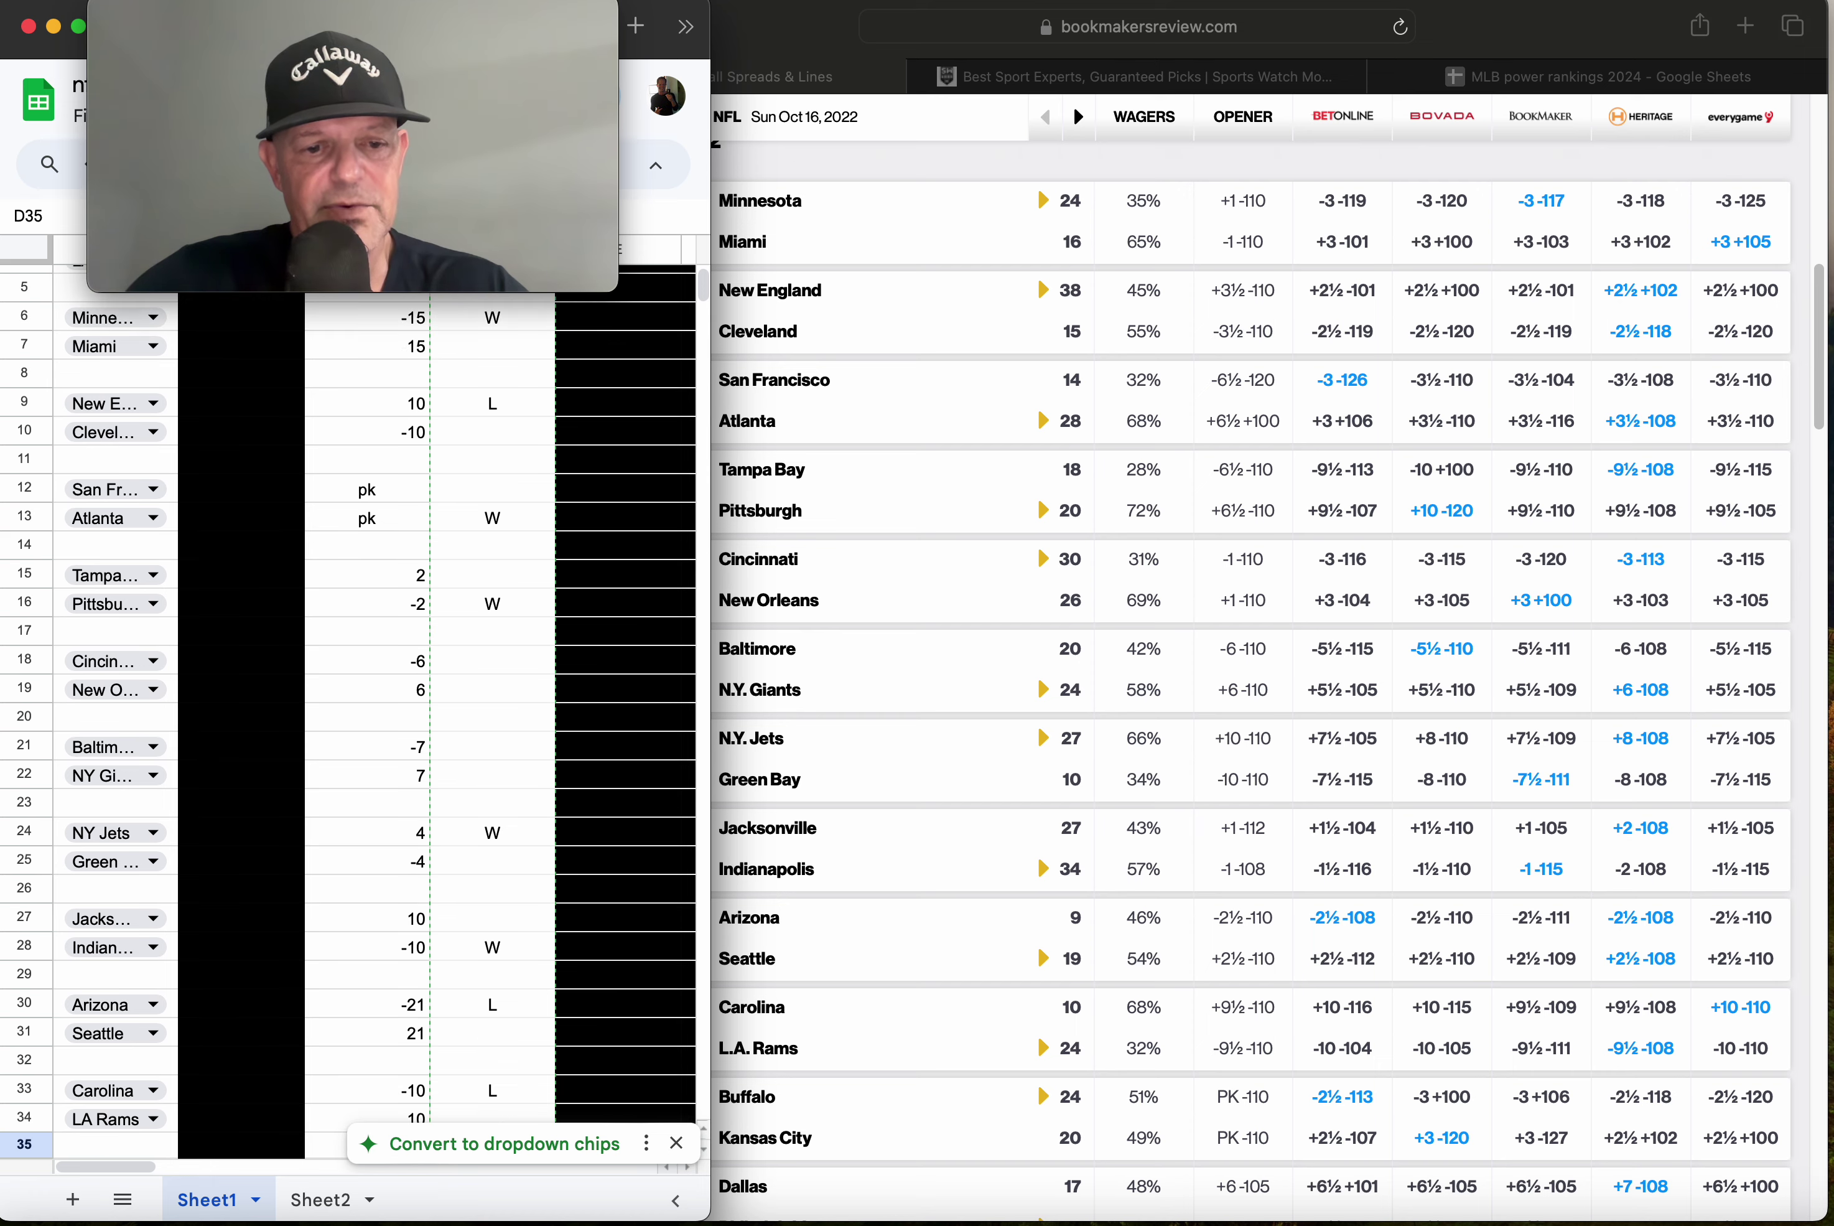
key("Down")
key("Down")
key("Down")
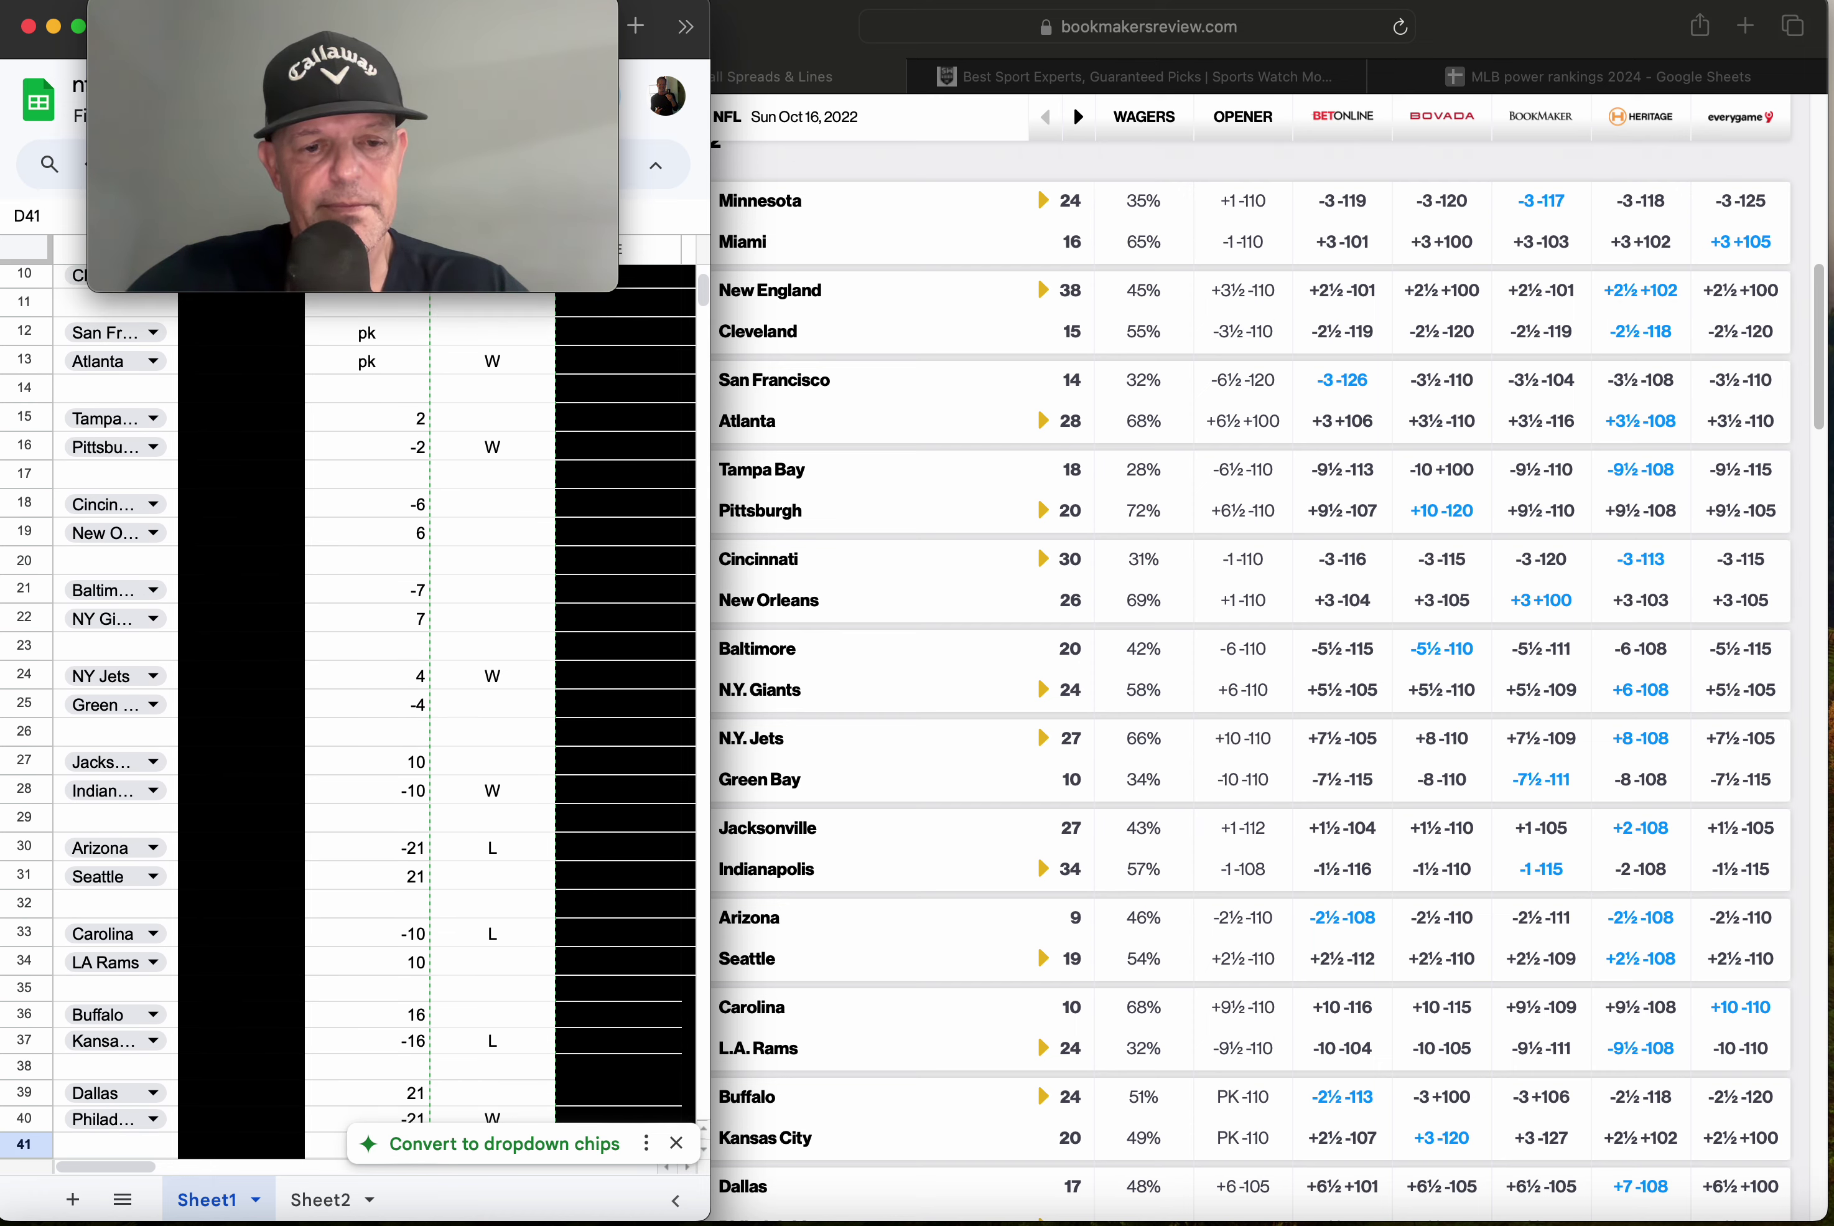
key("Down")
key("Down")
key("Down")
key("Down")
key("Down")
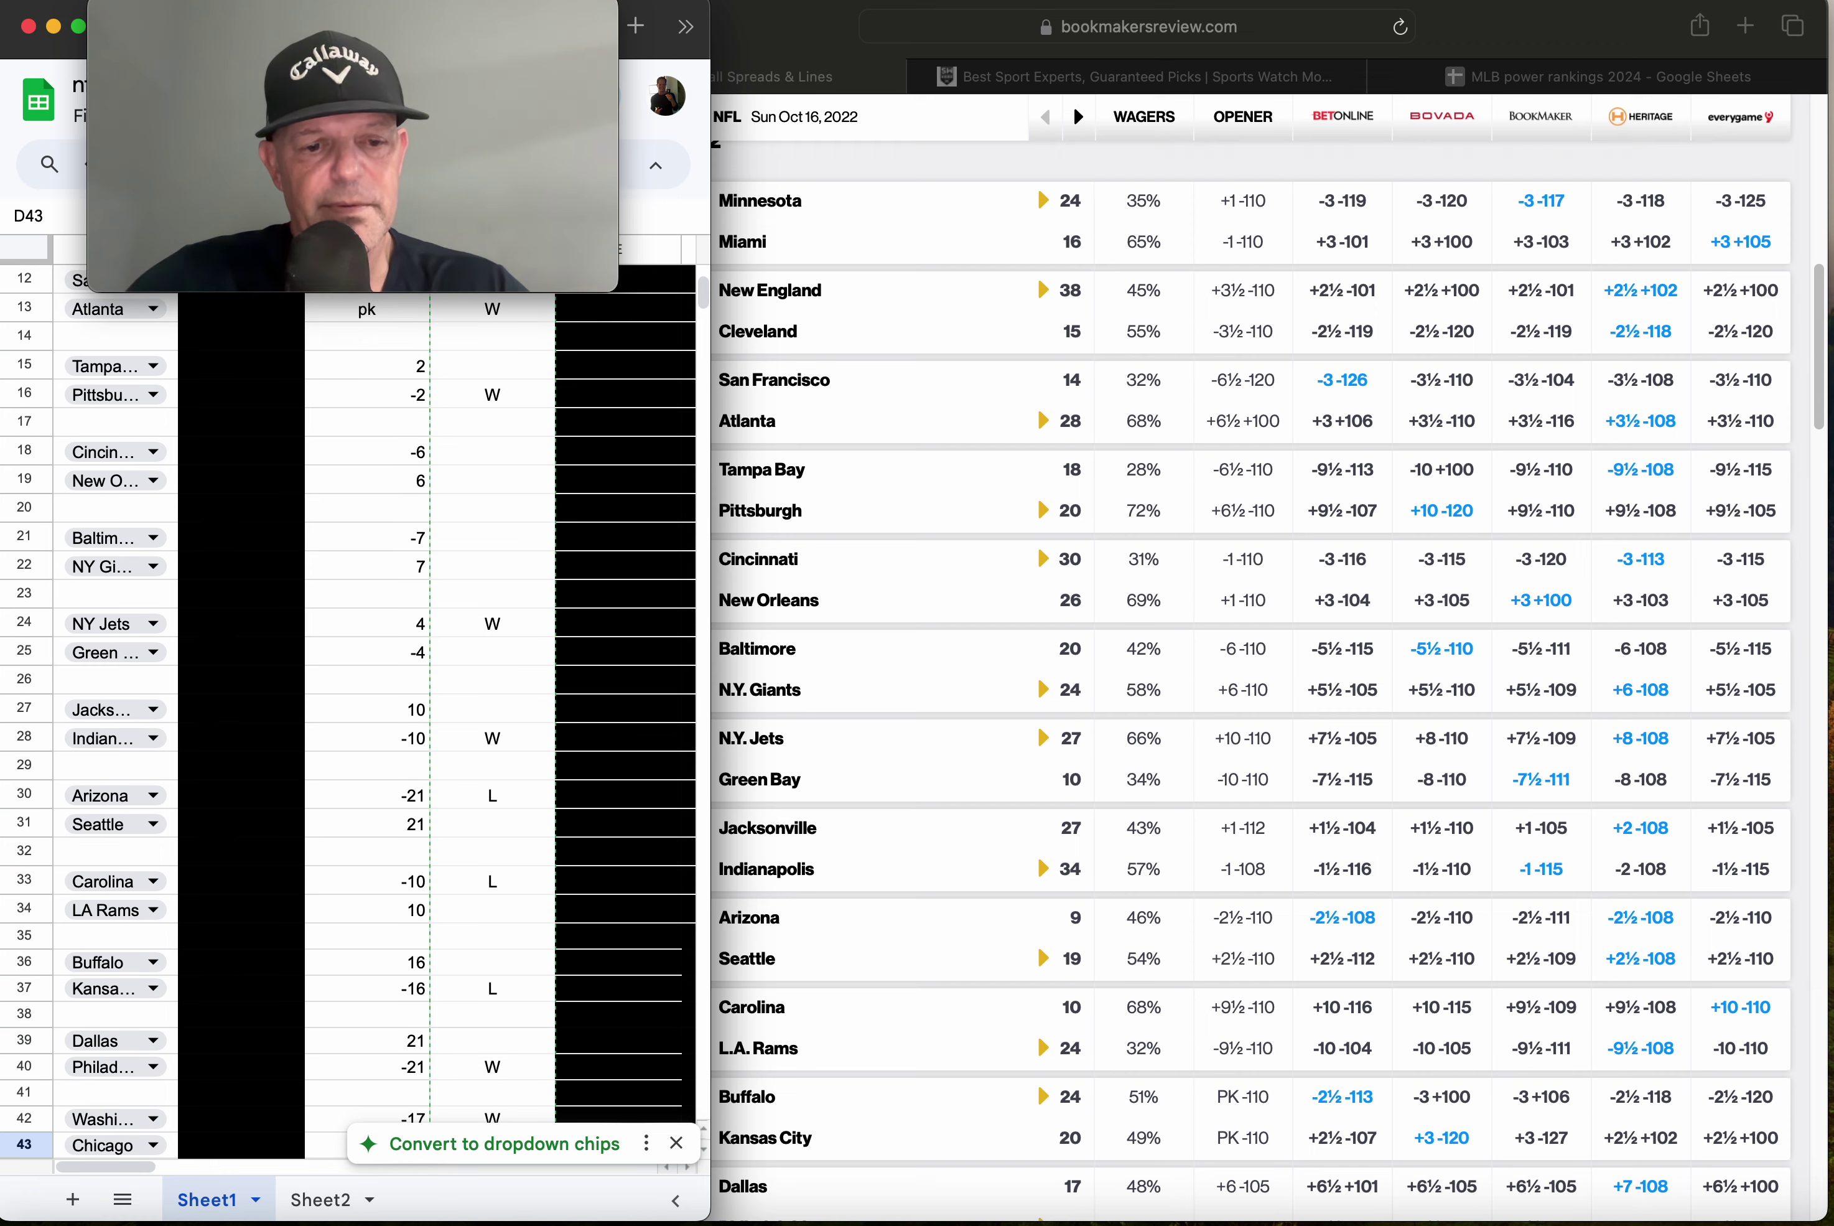
key("Down")
key("Down")
key("Down")
key("Down")
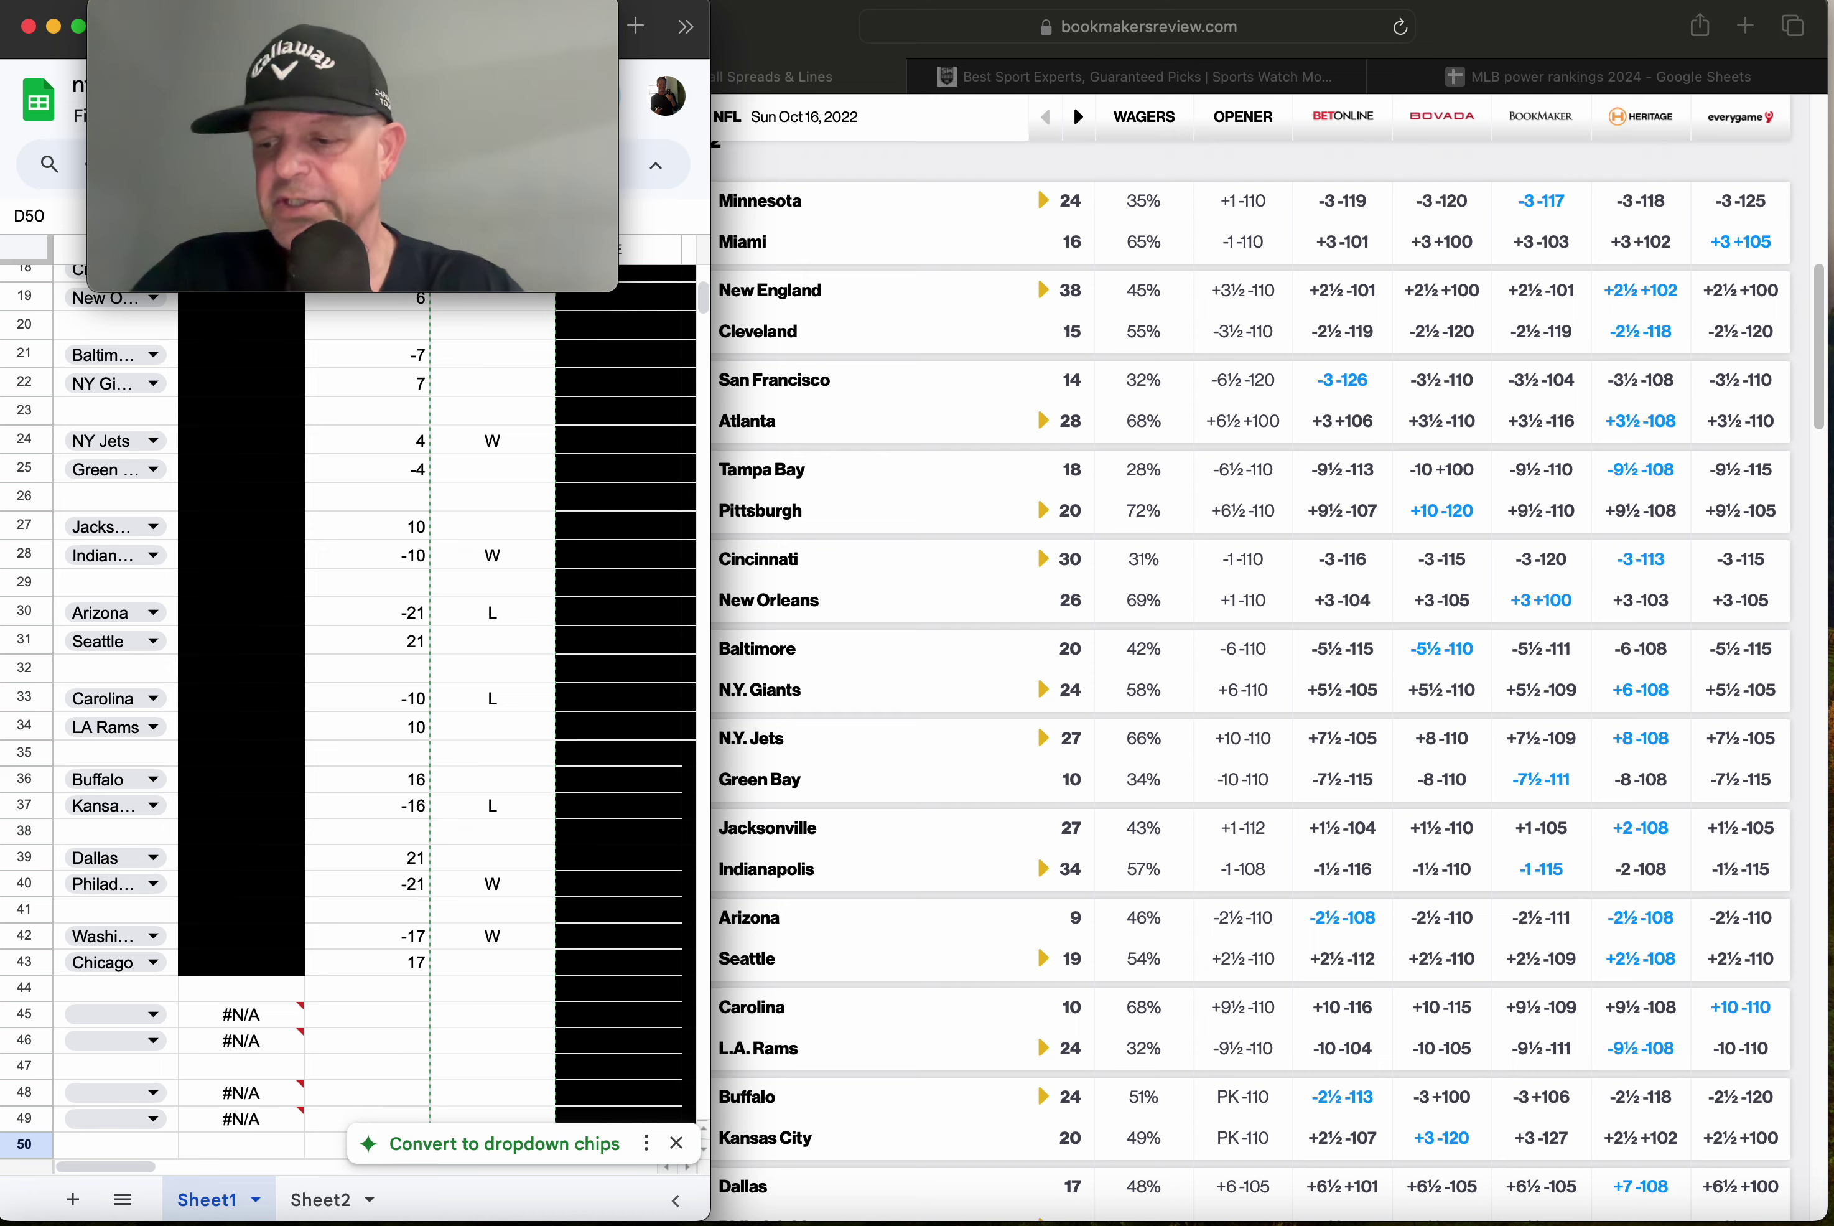
Review the column D results of Sheet1 from below the Washington–Chicago game back up to the first row.
key("Up")
key("Up")
key("Up")
key("Up")
key("Up")
key("Up")
key("Up")
key("Up")
key("Up")
key("Up")
key("Up")
key("Up")
key("Up")
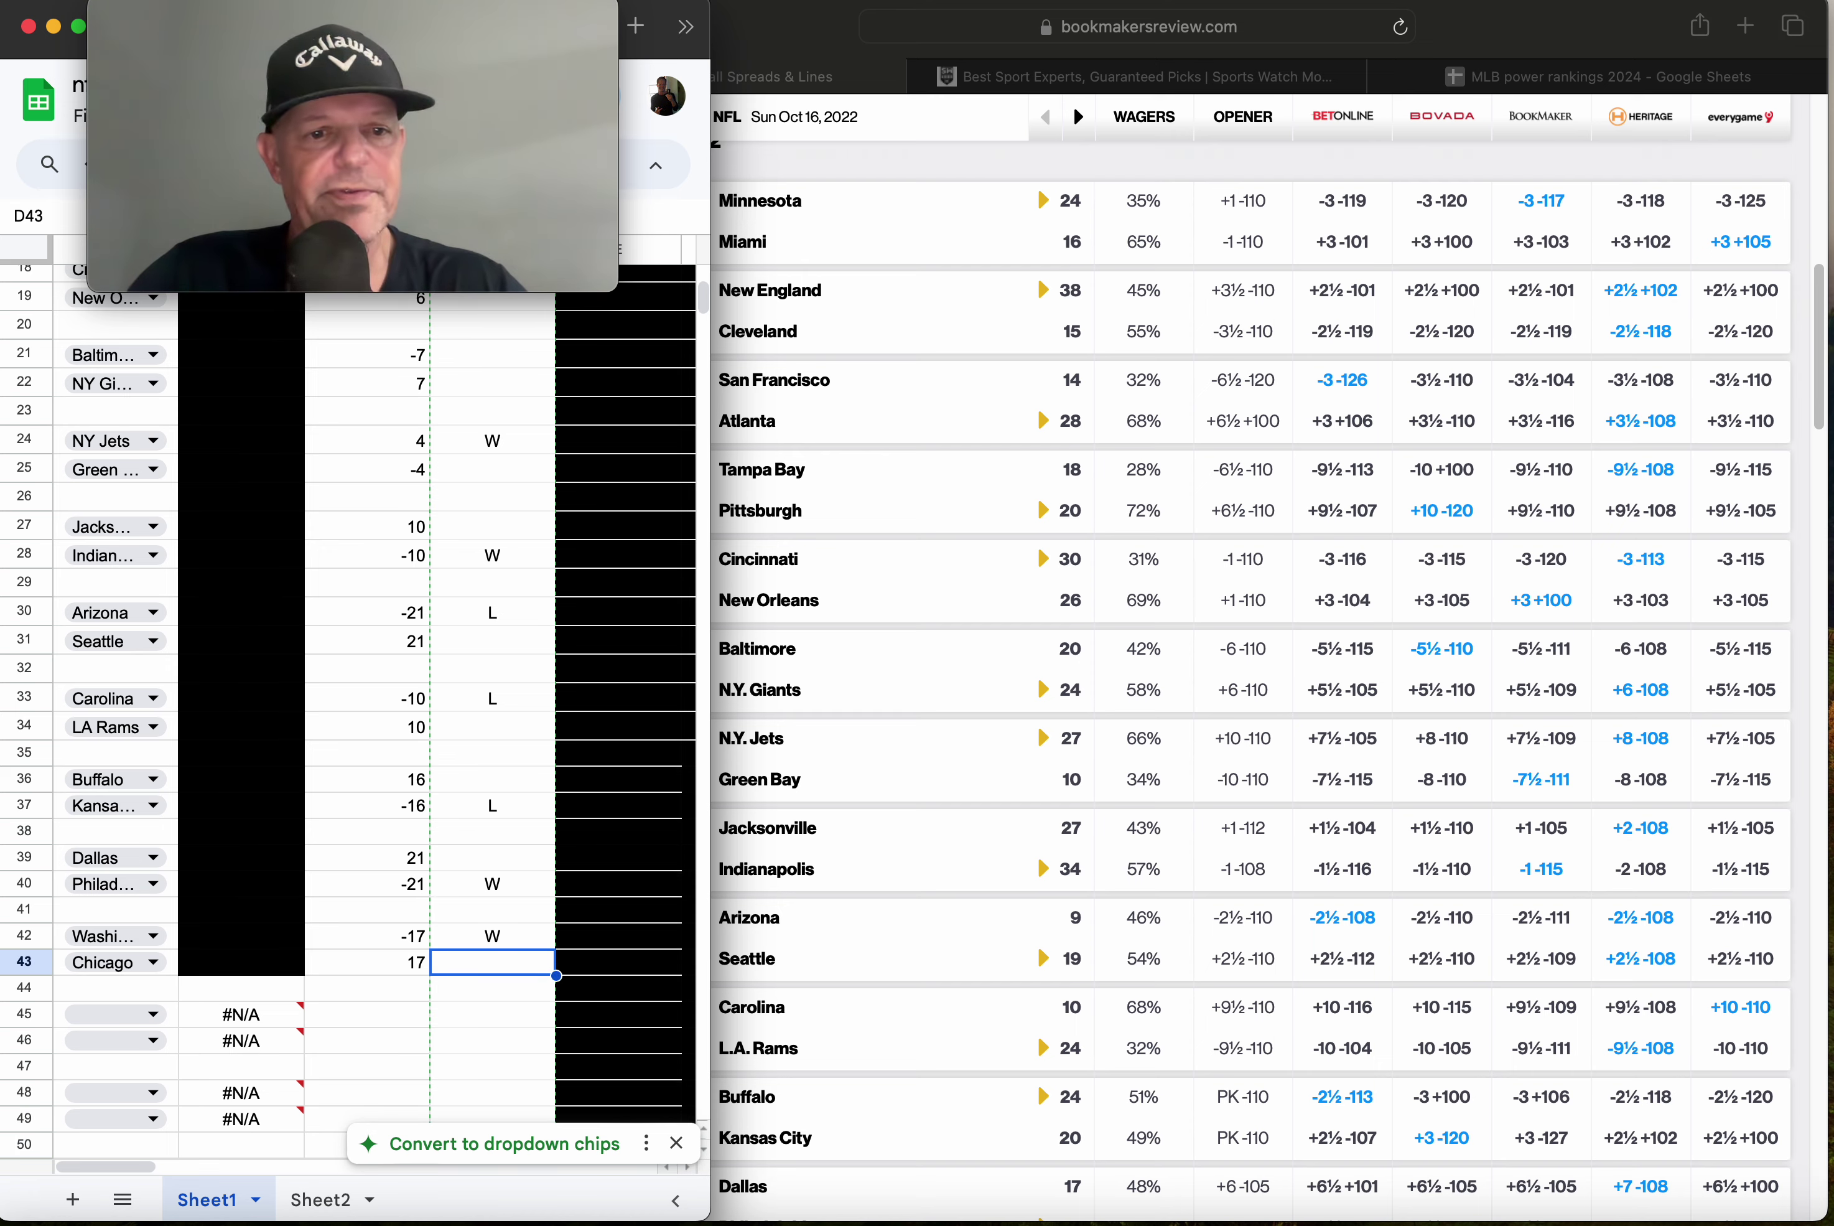
key("Up")
key("Up")
key("Up")
key("Up")
key("Up")
key("Up")
key("Up")
key("Up")
key("Up")
key("Up")
key("Up")
key("Up")
key("Up")
key("Up")
key("Up")
key("Up")
key("Up")
key("Up")
key("Up")
key("Up")
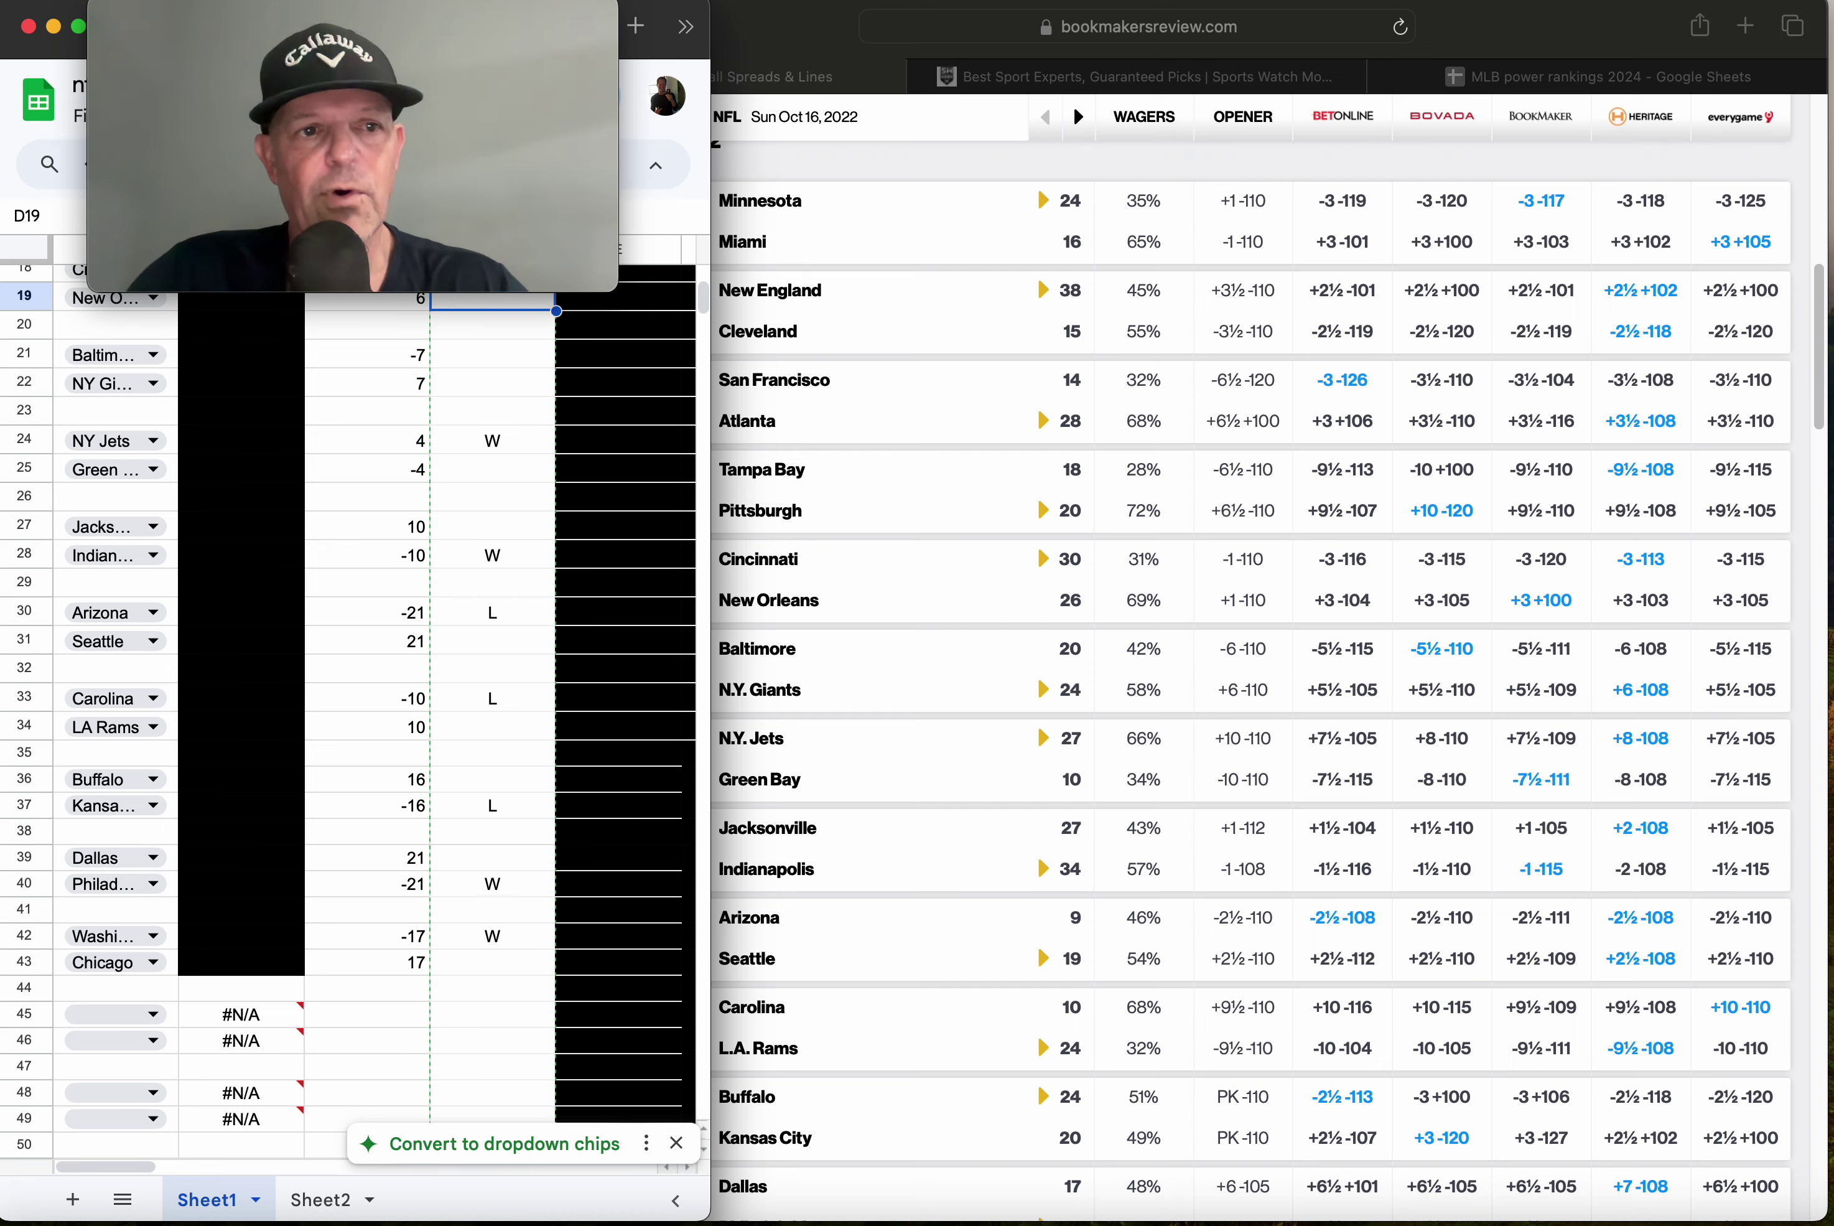
key("Up")
key("Up")
key("Up")
key("Up")
key("Up")
key("Up")
key("Up")
key("Up")
key("Up")
key("Up")
key("Up")
key("Up")
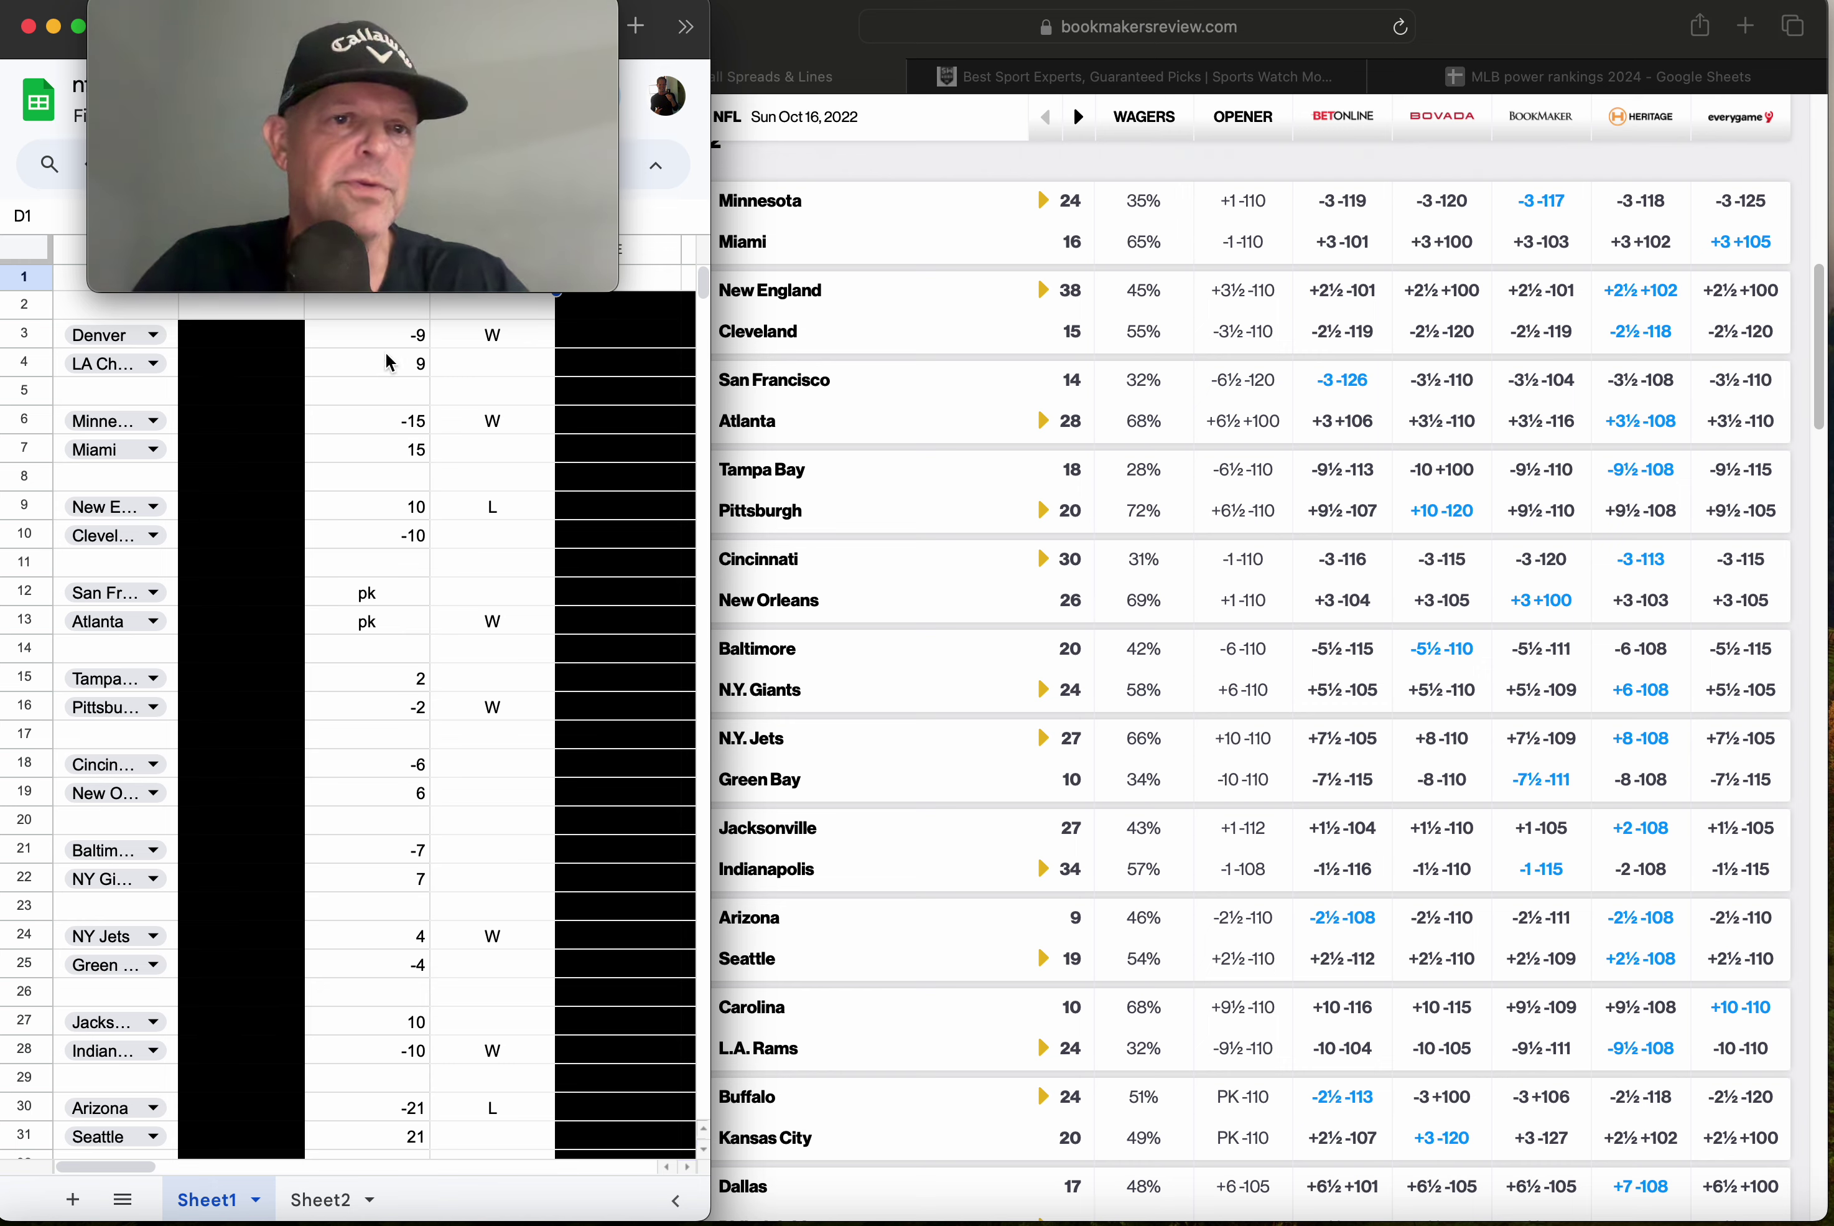
Review the model's lines in column C of Sheet1 from the Minnesota–Miami game down past the Jacksonville–Indianapolis game.
left_click(316, 381)
key("Down")
key("Down")
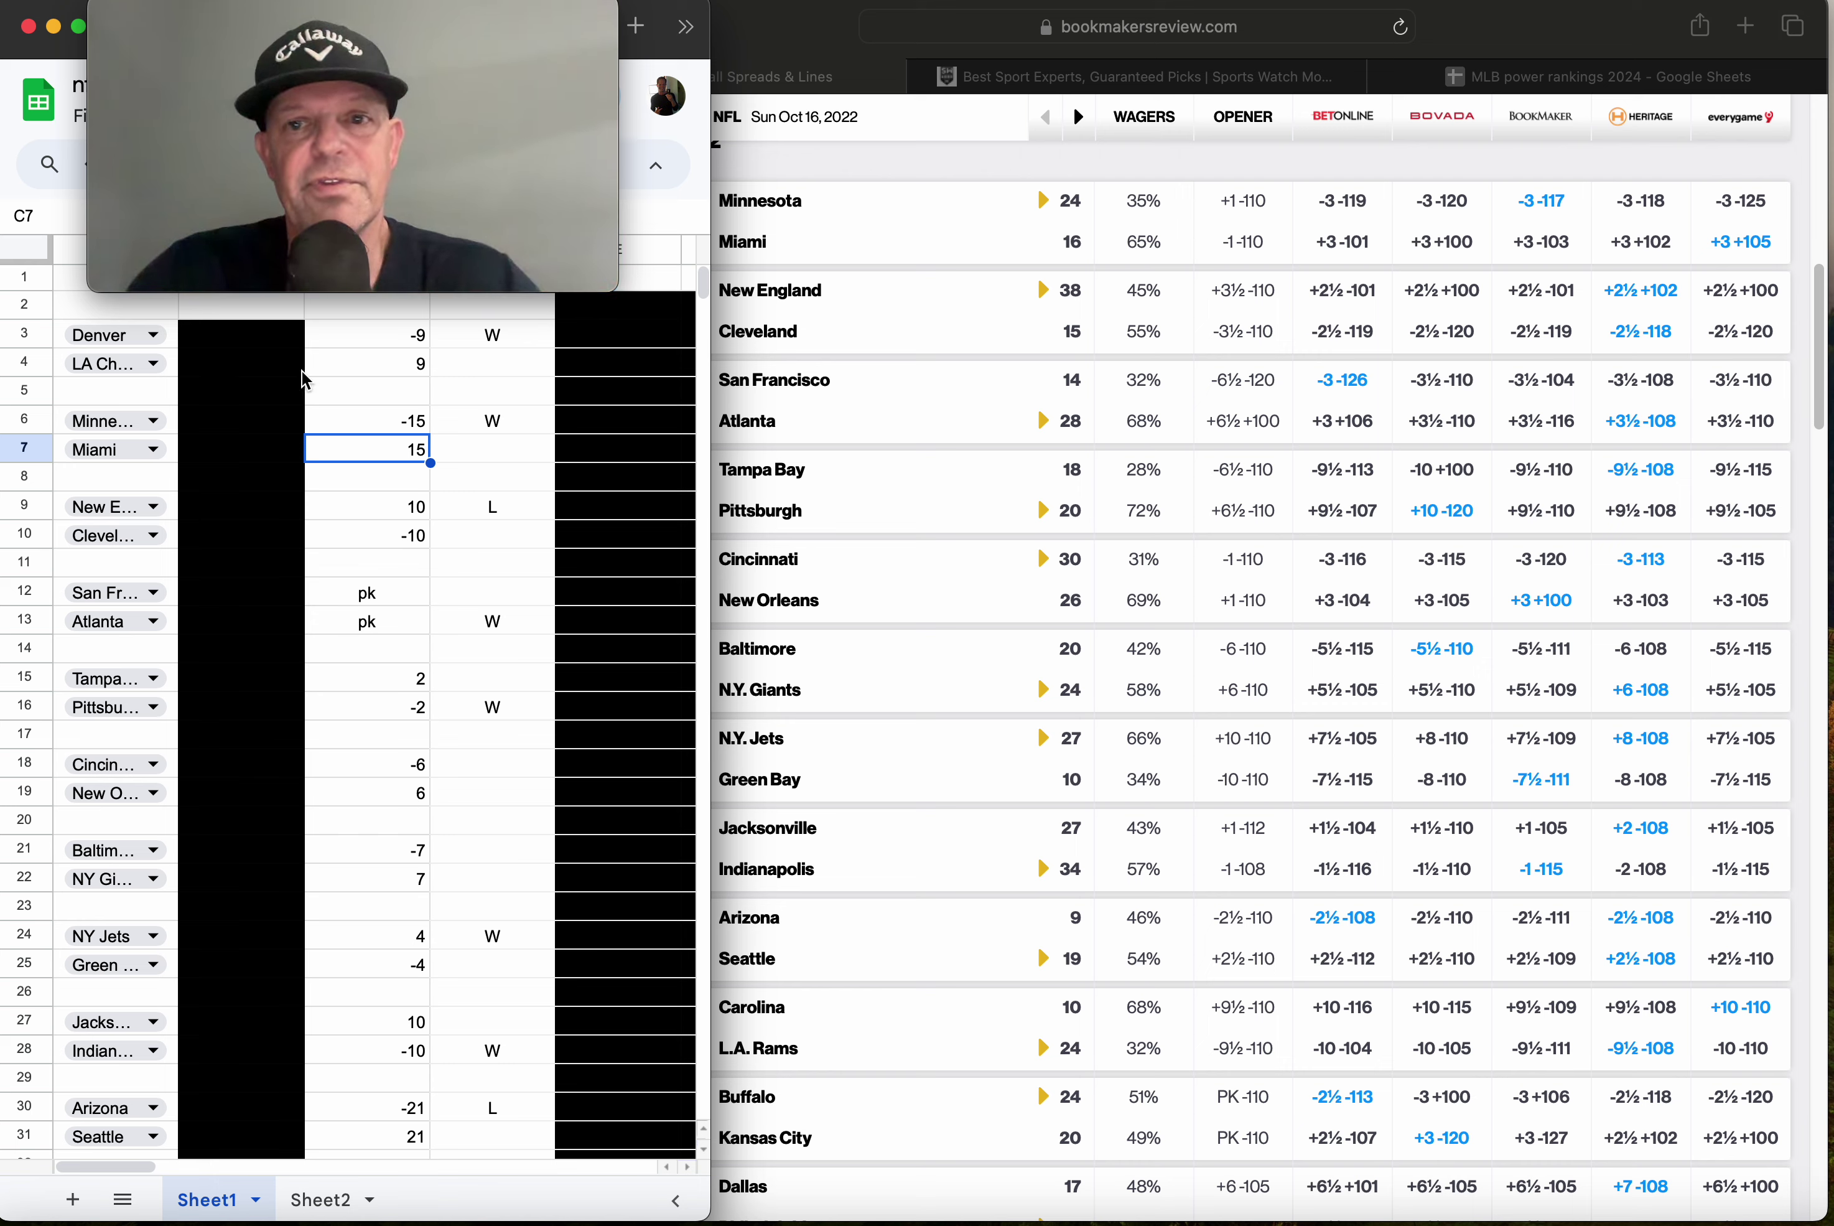
left_click(417, 510)
key("Down")
key("Down")
key("Down")
key("Down")
key("Down")
key("Down")
key("Down")
key("Down")
key("Down")
key("Down")
key("Down")
key("Down")
key("Down")
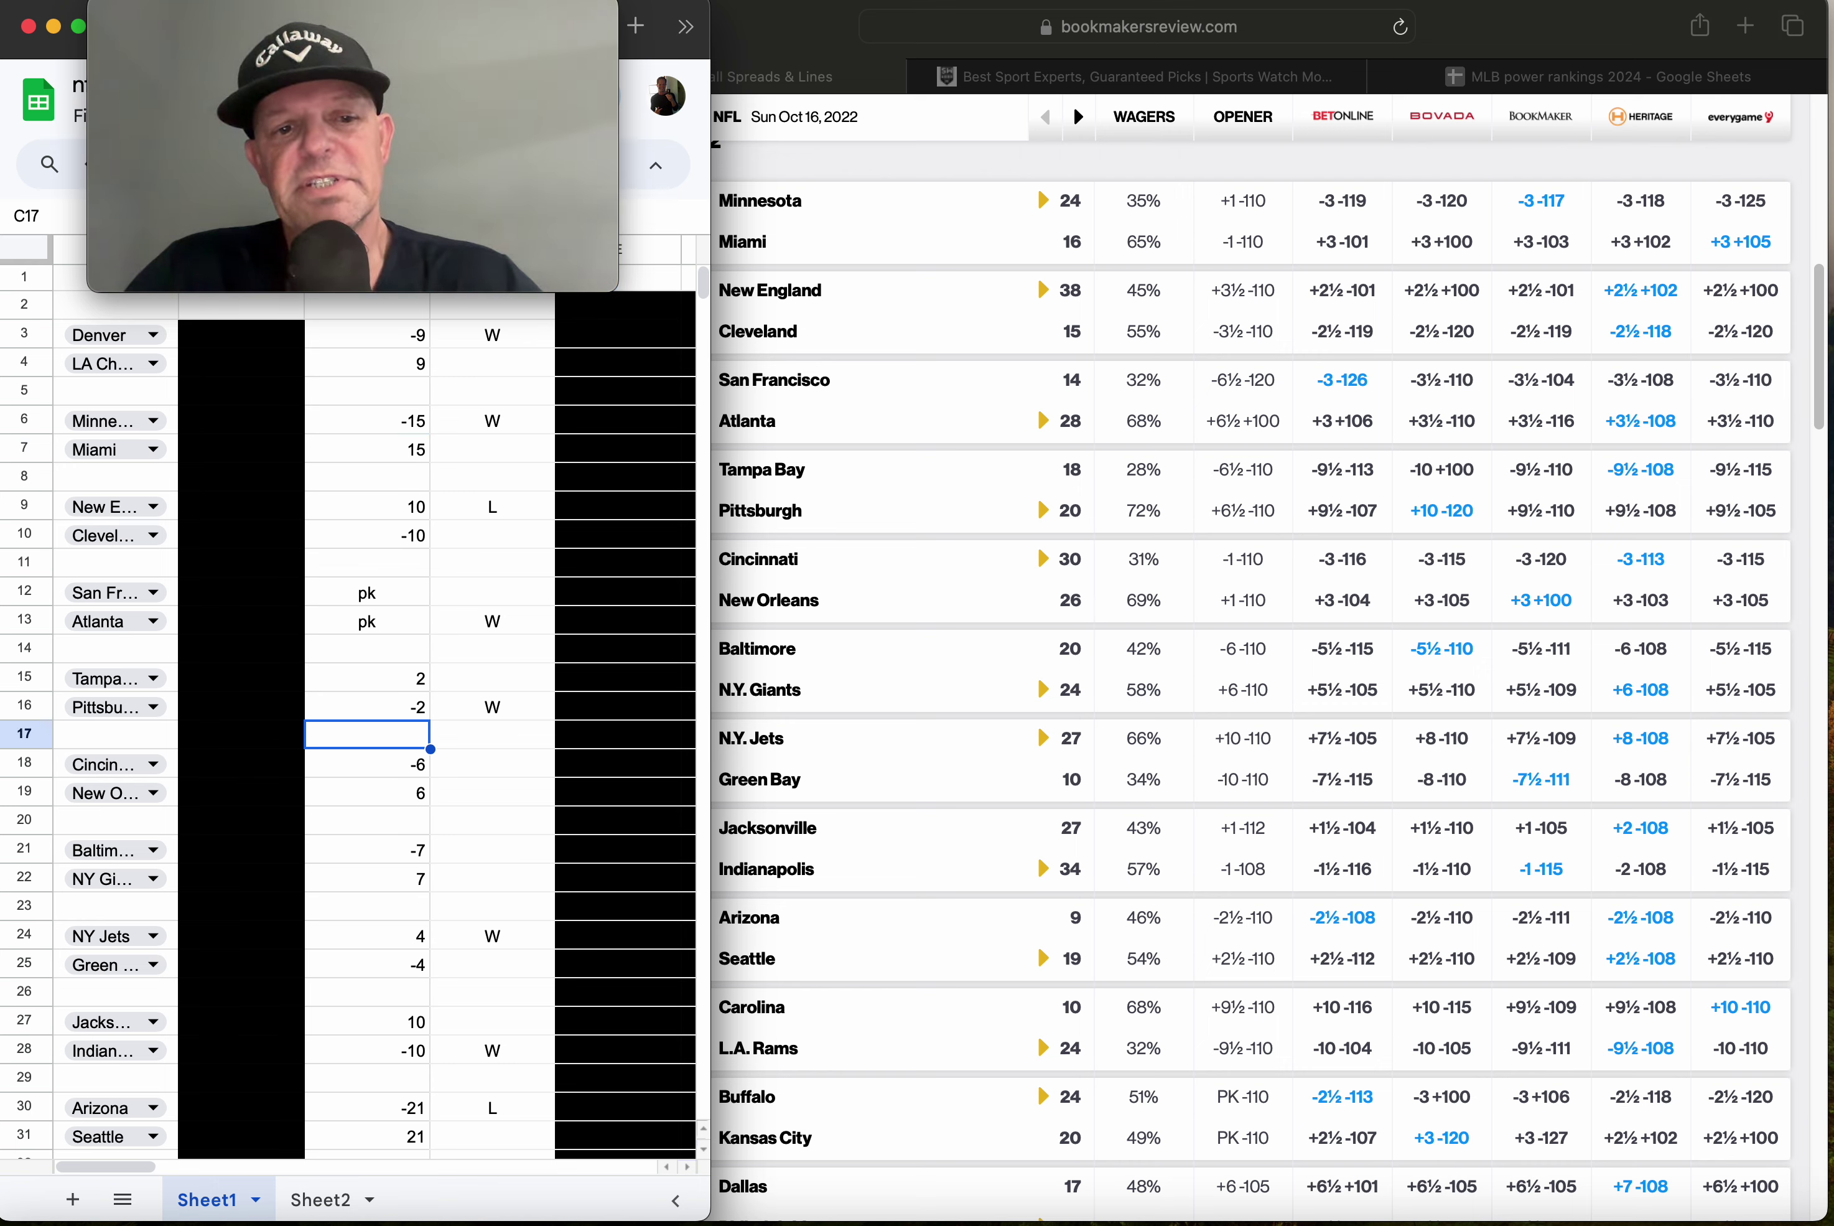
key("Down")
key("Down")
key("Down")
key("Down")
key("Down")
key("Down")
key("Down")
key("Down")
key("Down")
key("Down")
key("Down")
key("Down")
key("Down")
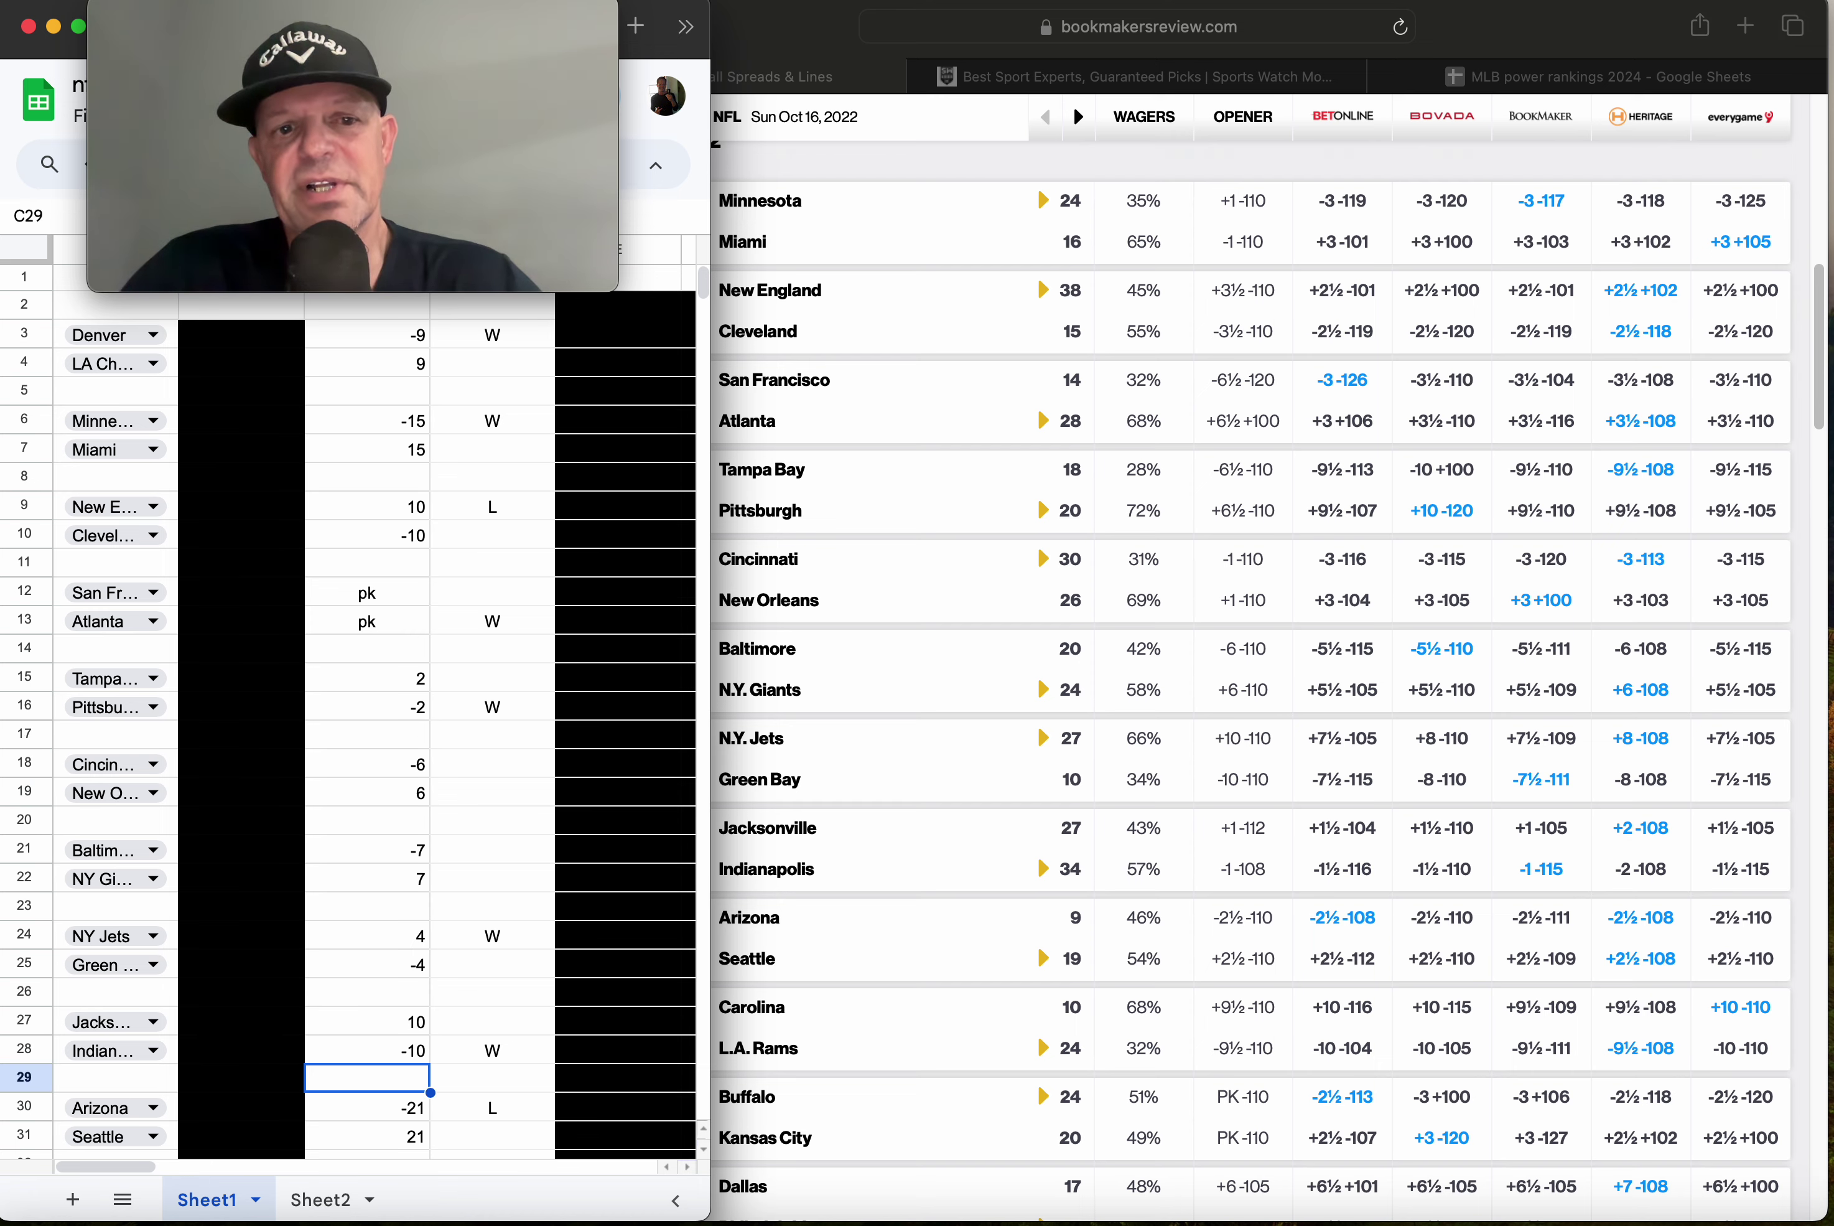
Go back through the column C lines of Sheet1 from the Atlanta row up to the Denver row.
left_click(385, 526)
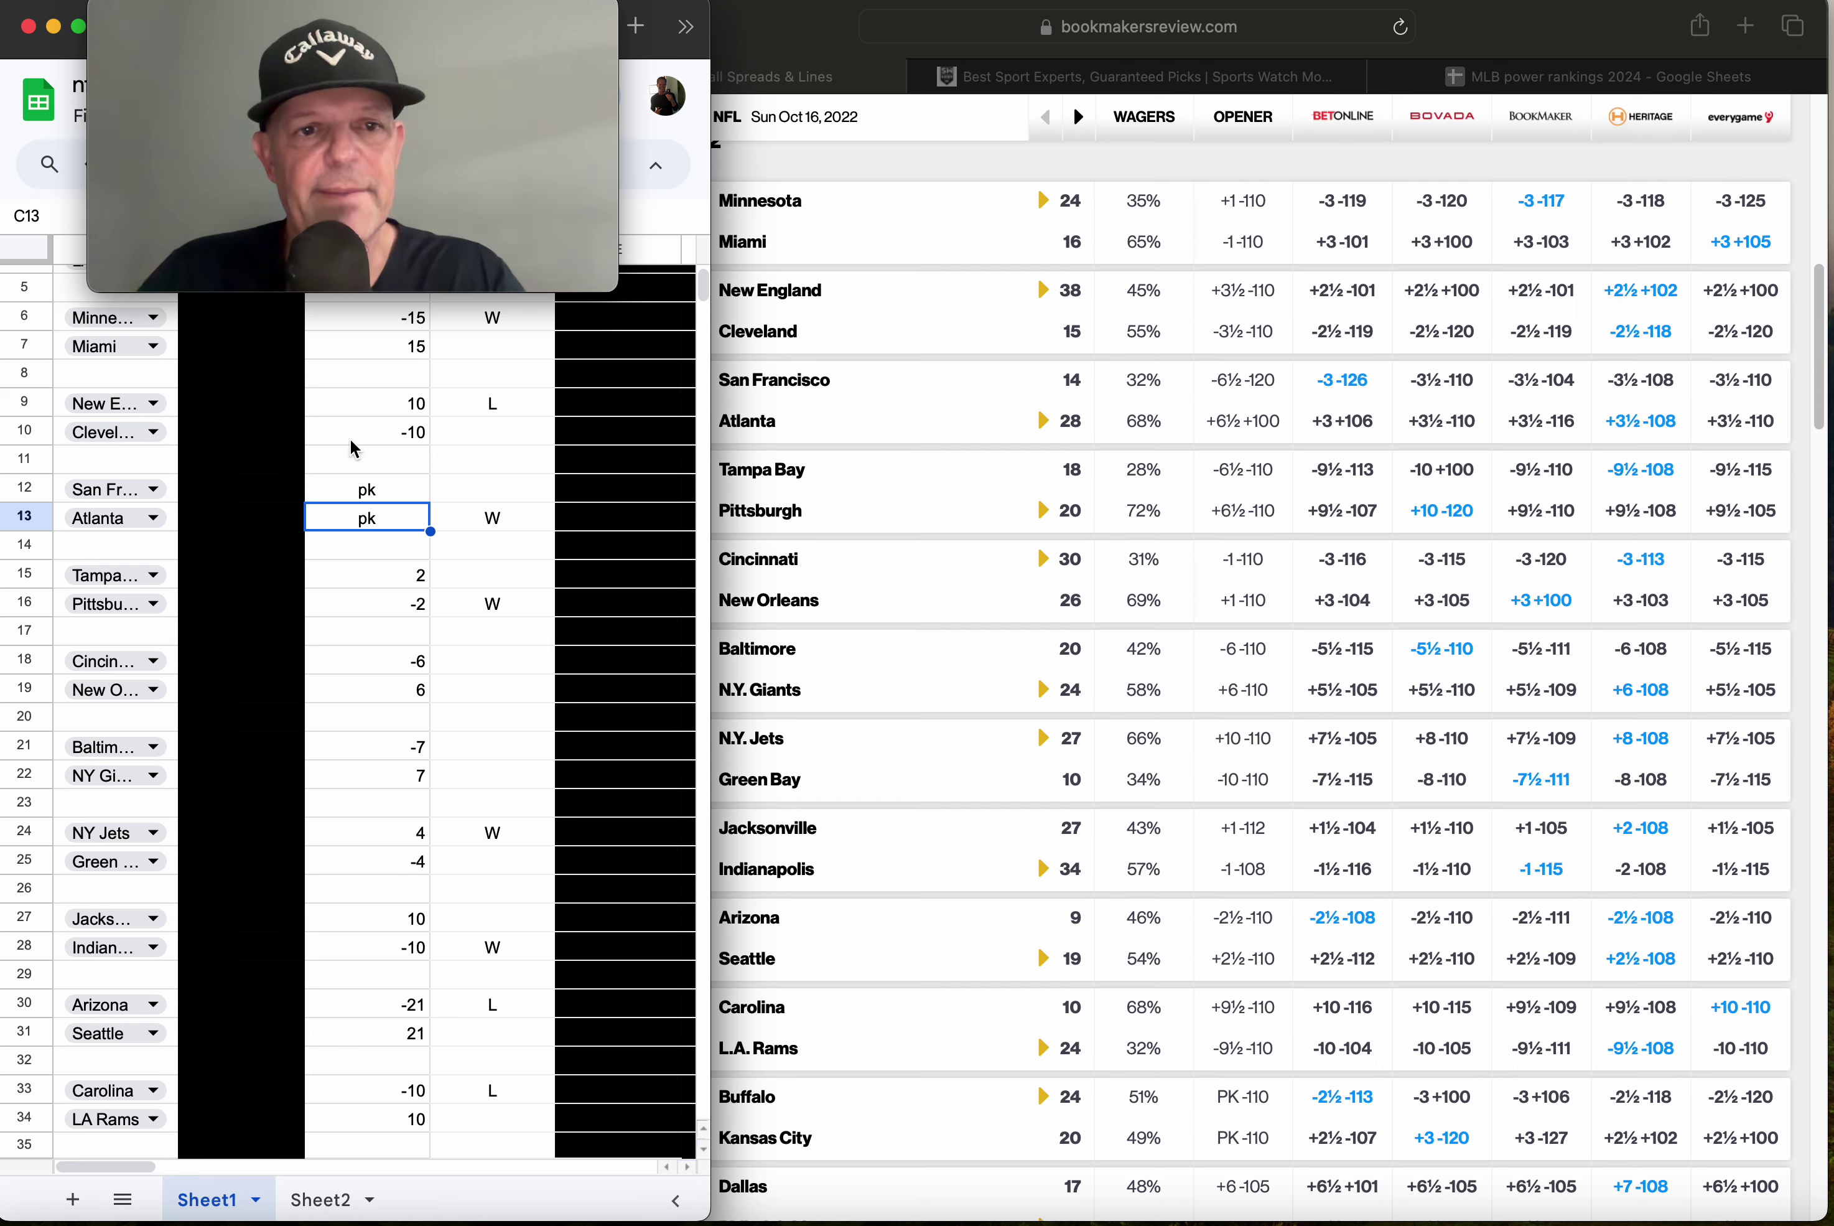
left_click(359, 404)
key("Up")
key("Up")
key("Up")
key("Up")
key("Up")
key("Up")
key("Up")
key("Up")
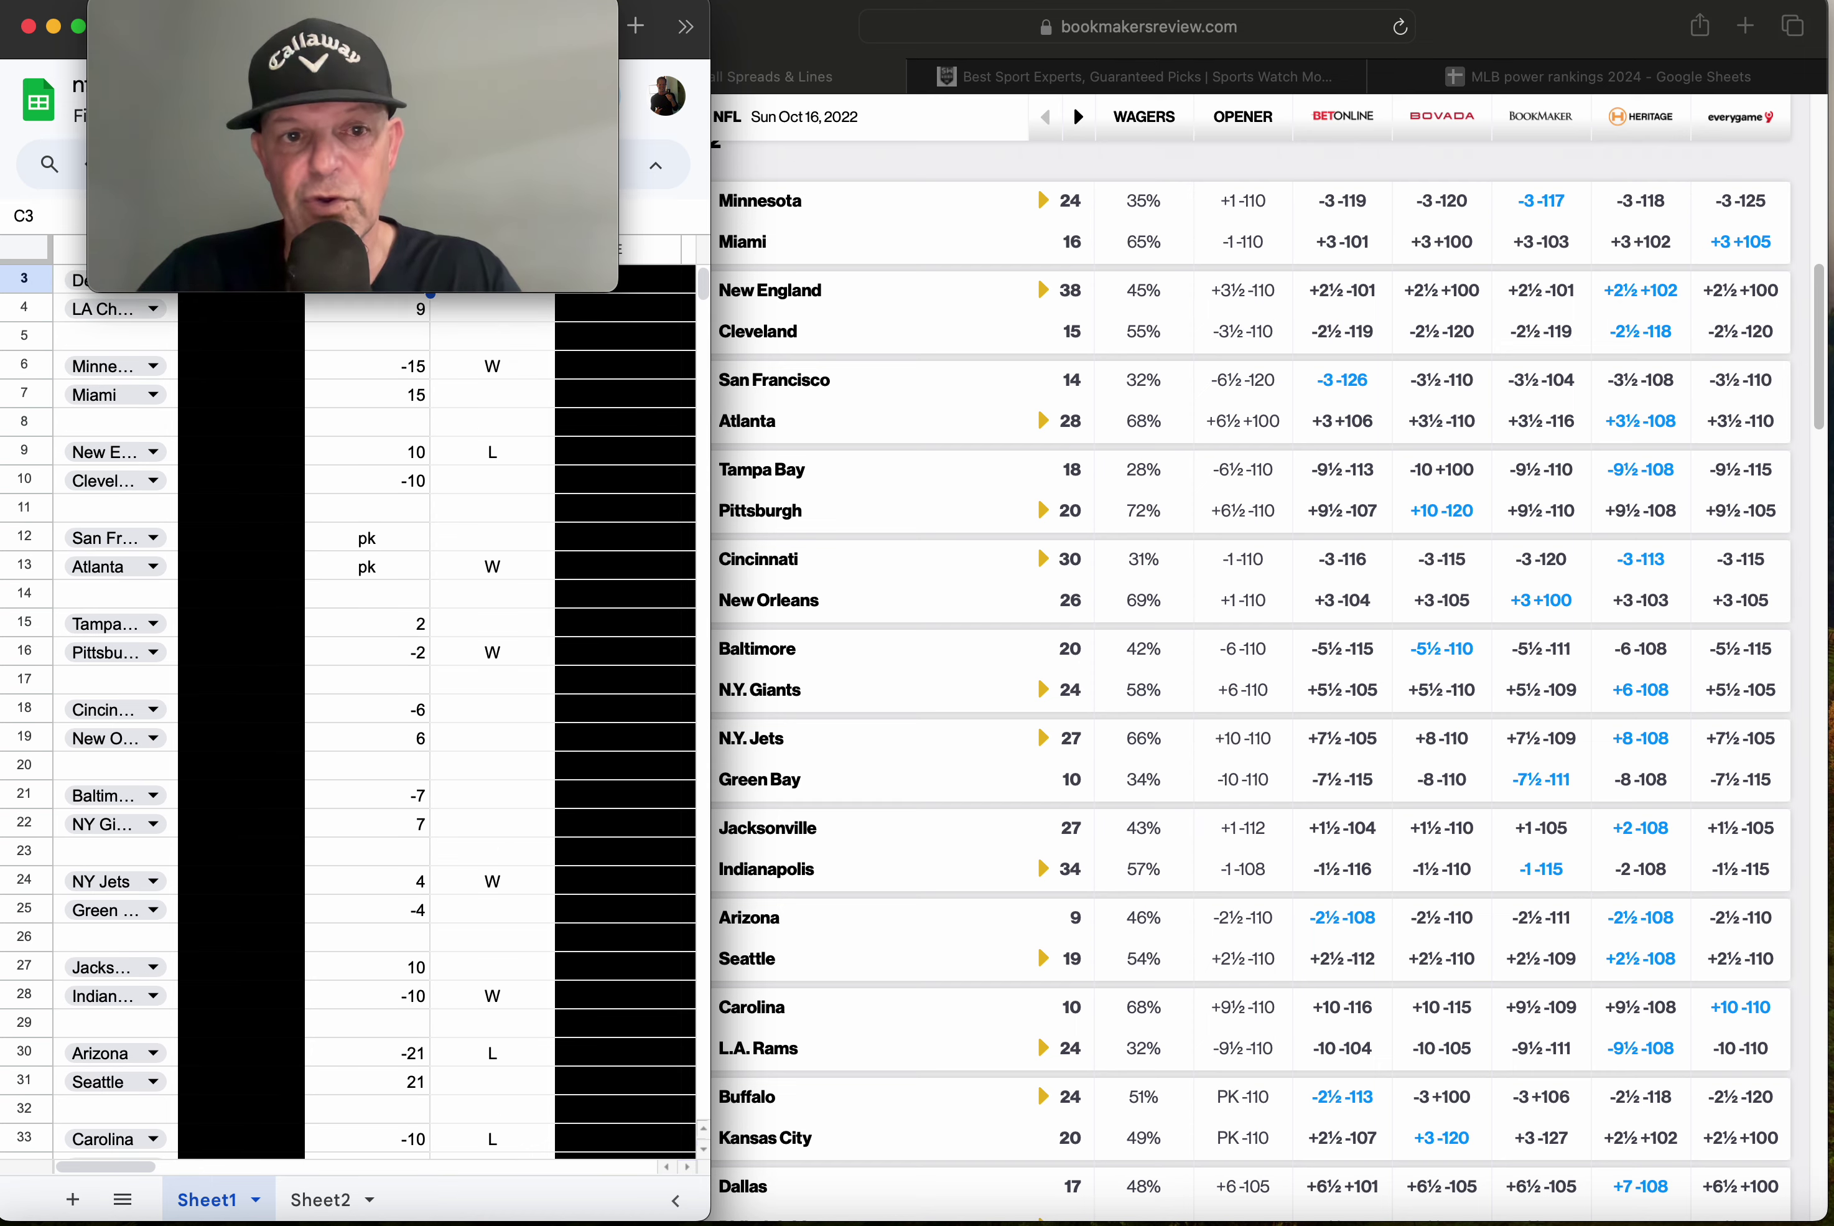